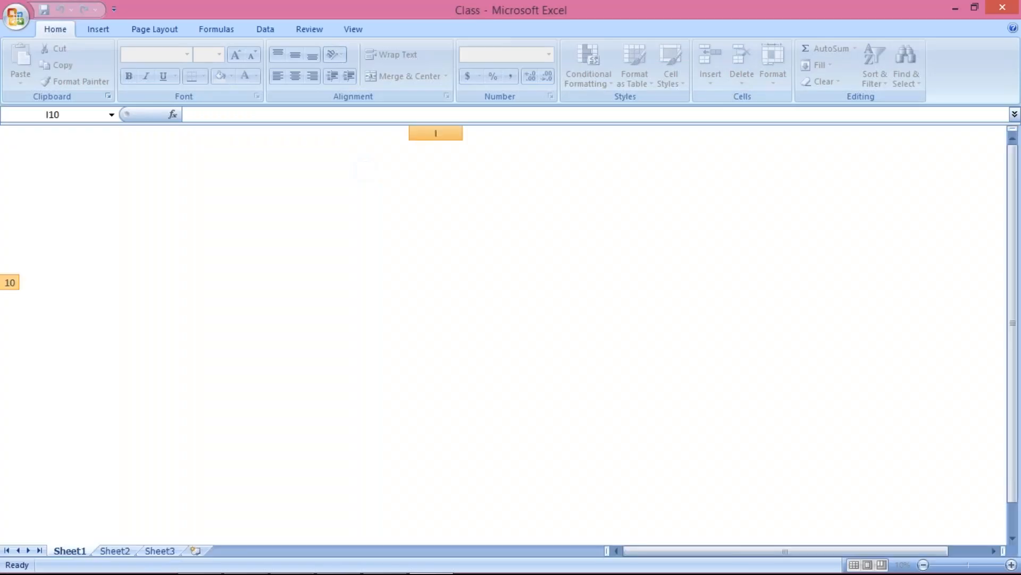
- Enter "XYZ LTD HO" in cell J3 beneath the TATA MOTOR heading
left_click(486, 205)
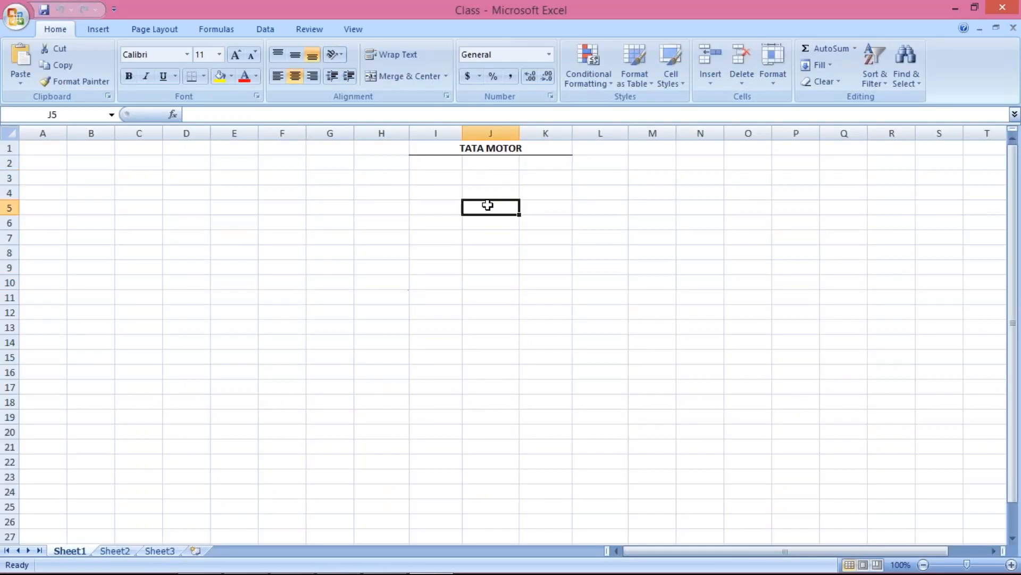
left_click(478, 178)
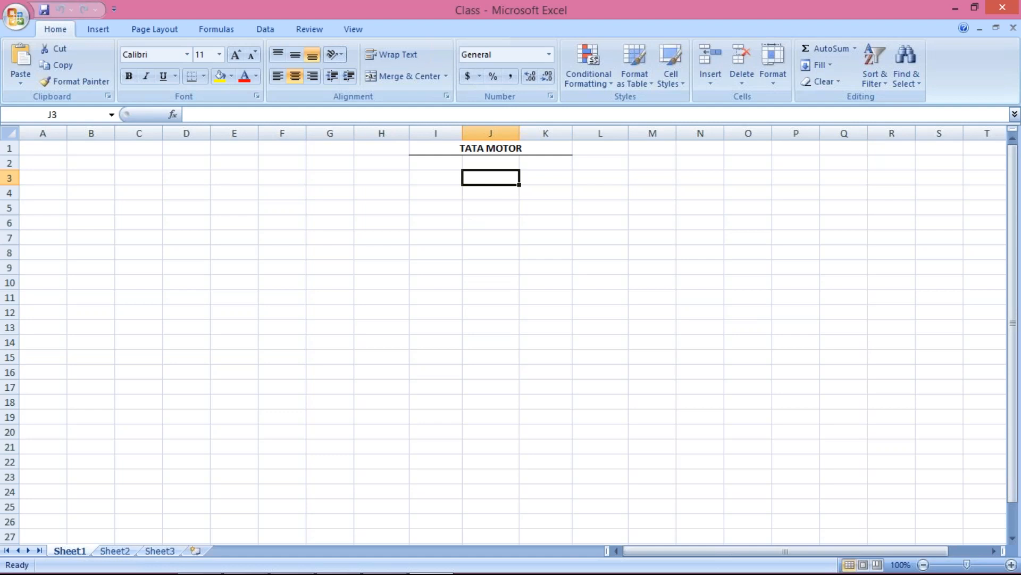
left_click(488, 219)
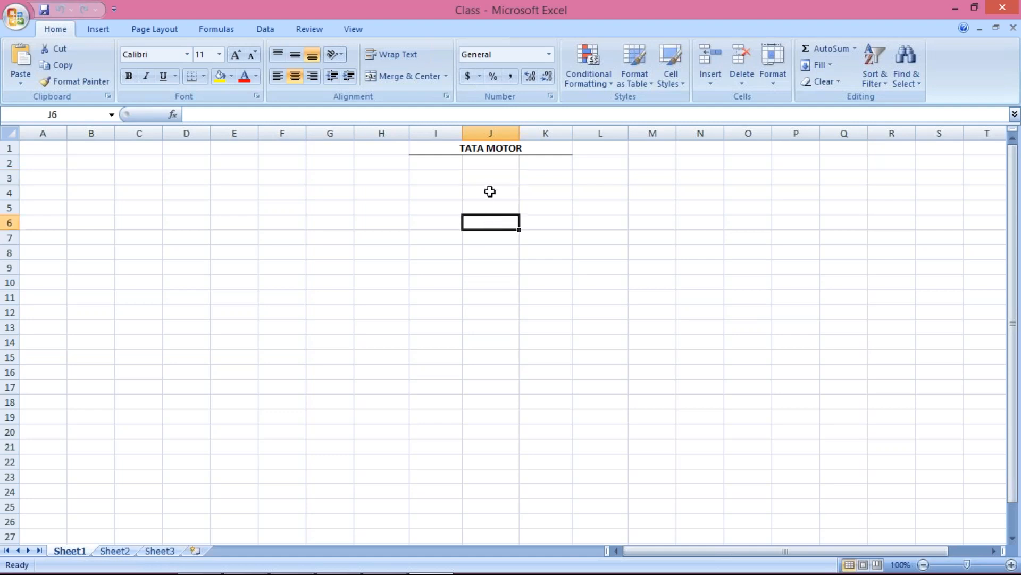
left_click(490, 182)
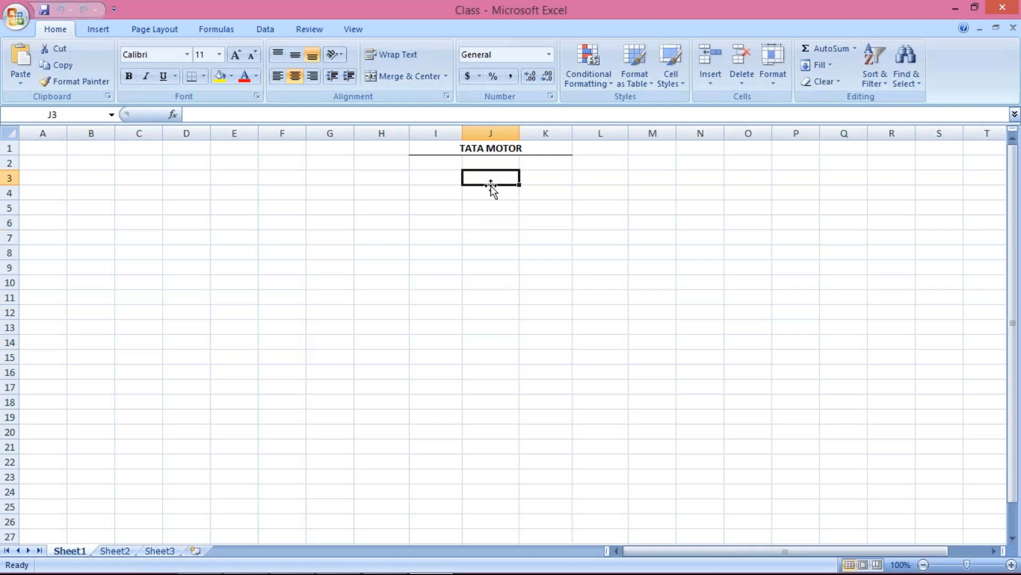
type("XYZ")
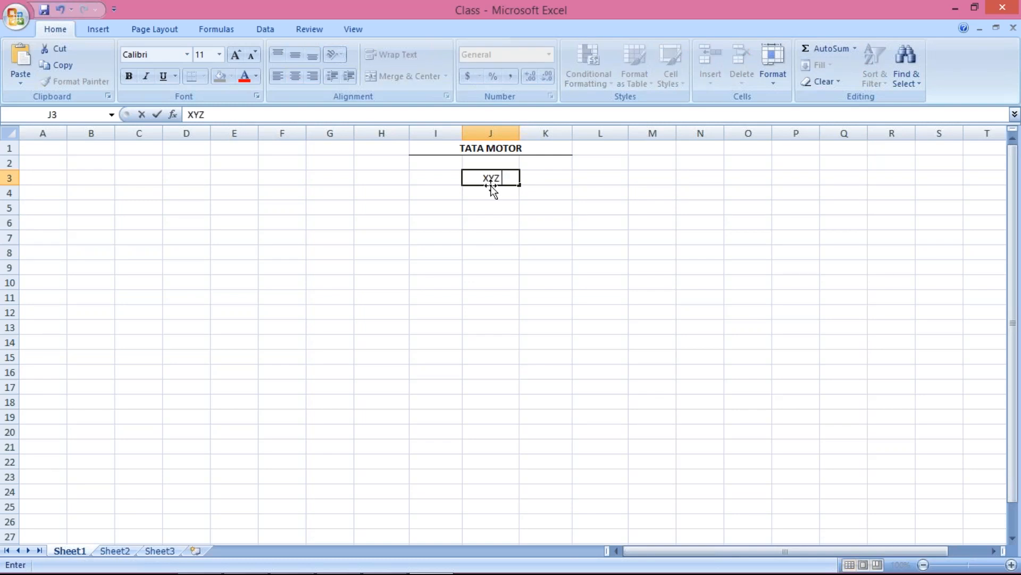
type(" LTD HO")
key("Return")
left_click(494, 173)
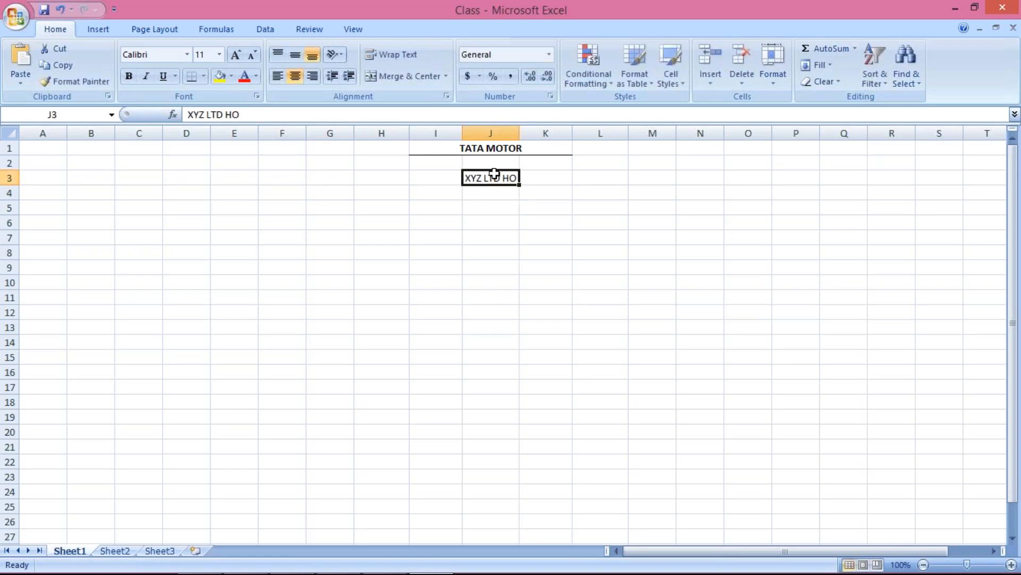
- Enter "XYZ HYDERABD" as the first branch in cell J5
left_click(496, 207)
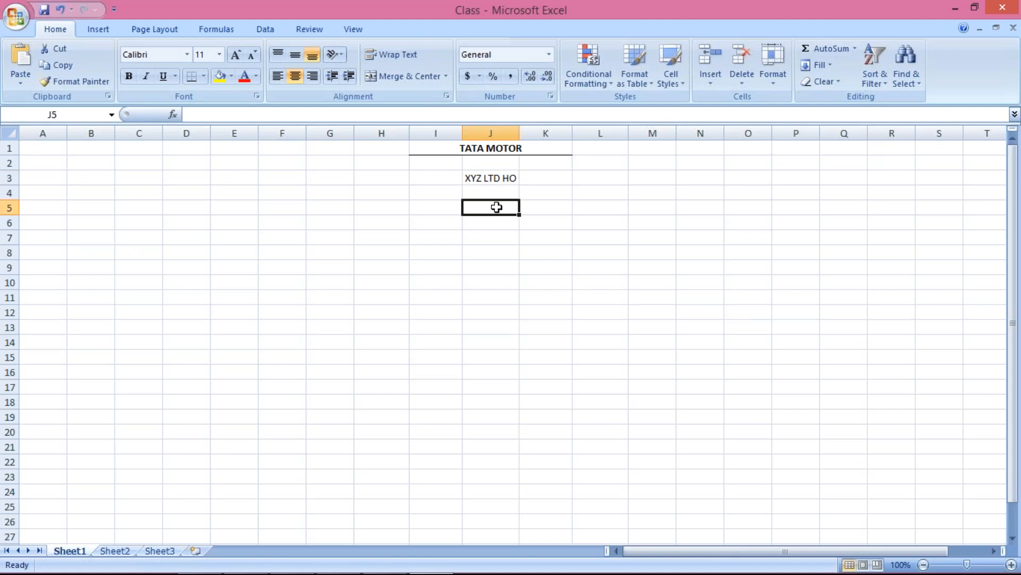
type("XYZ")
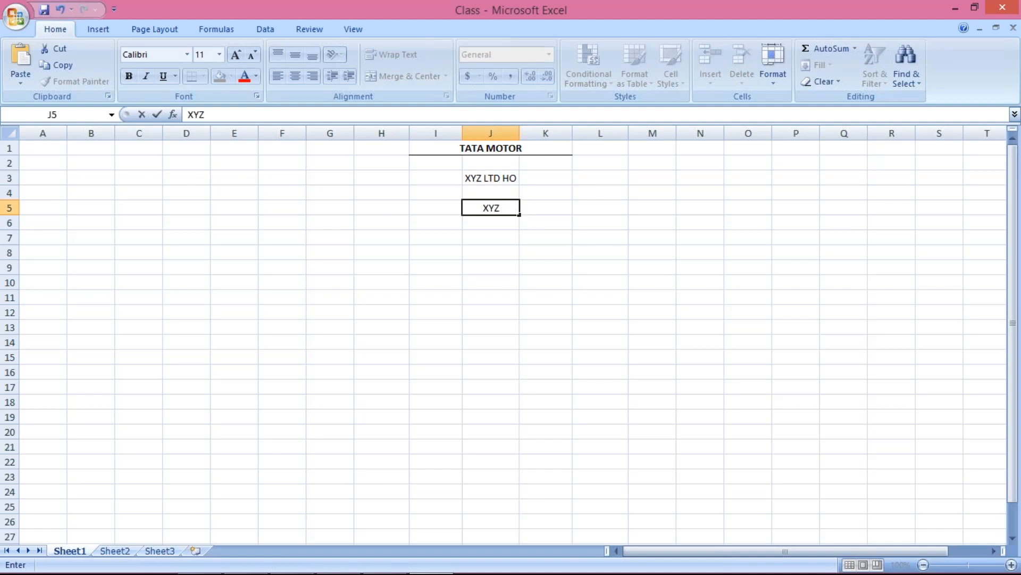
type(" HYDER")
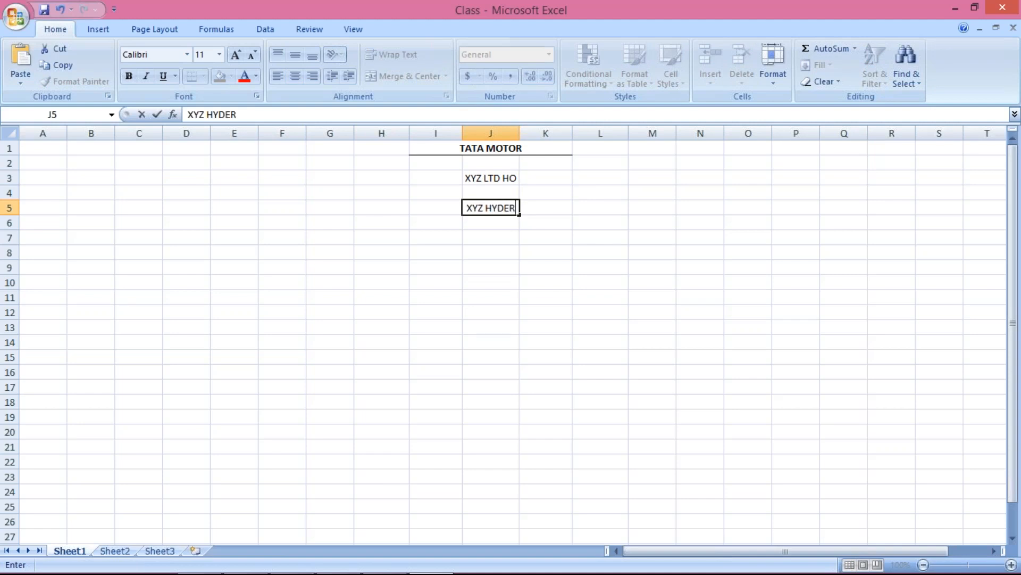
type("ABD")
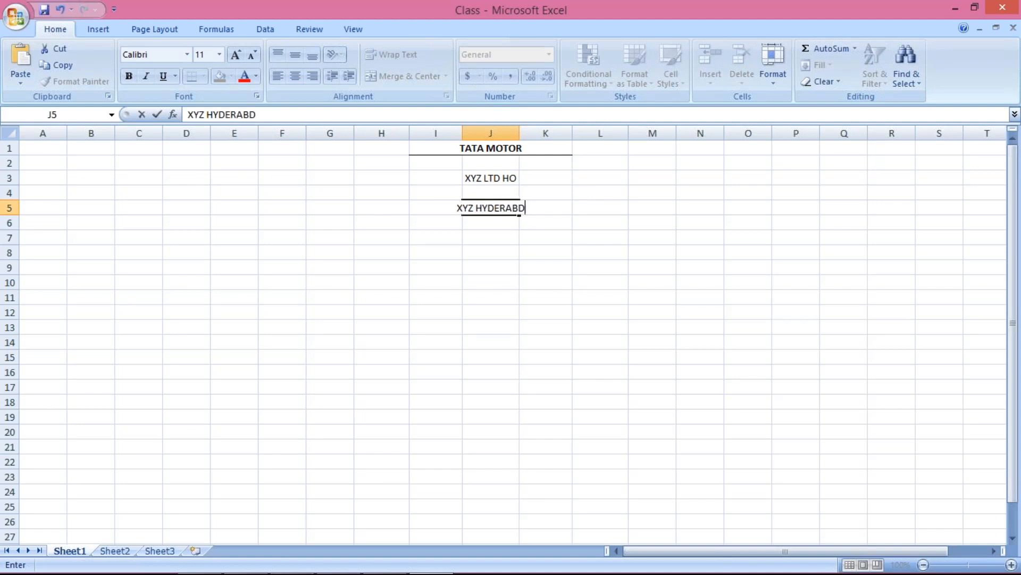
key("Return")
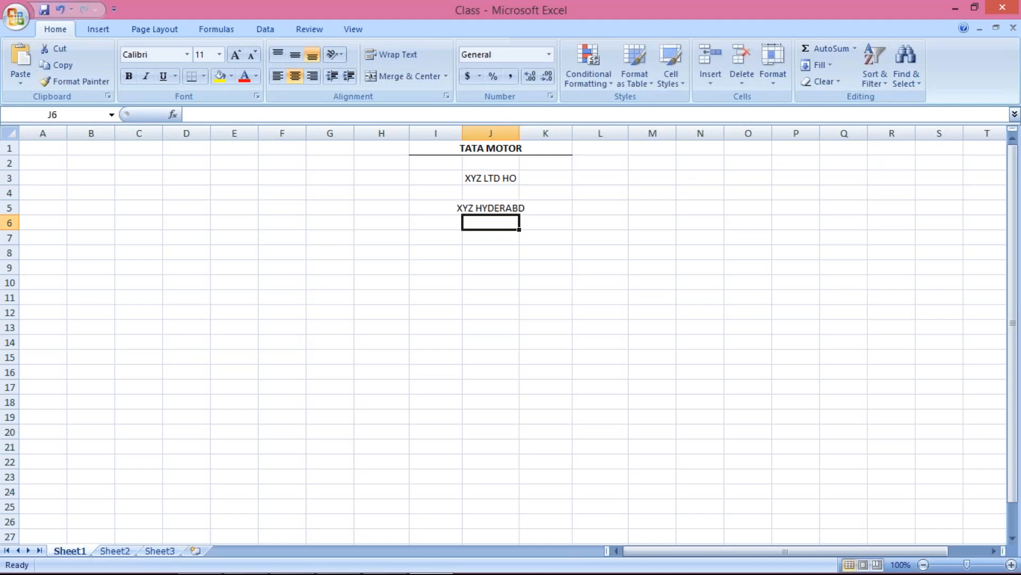
- Enter "XYZ BANGLORE" as the second branch in cell J6
type("XYZ ")
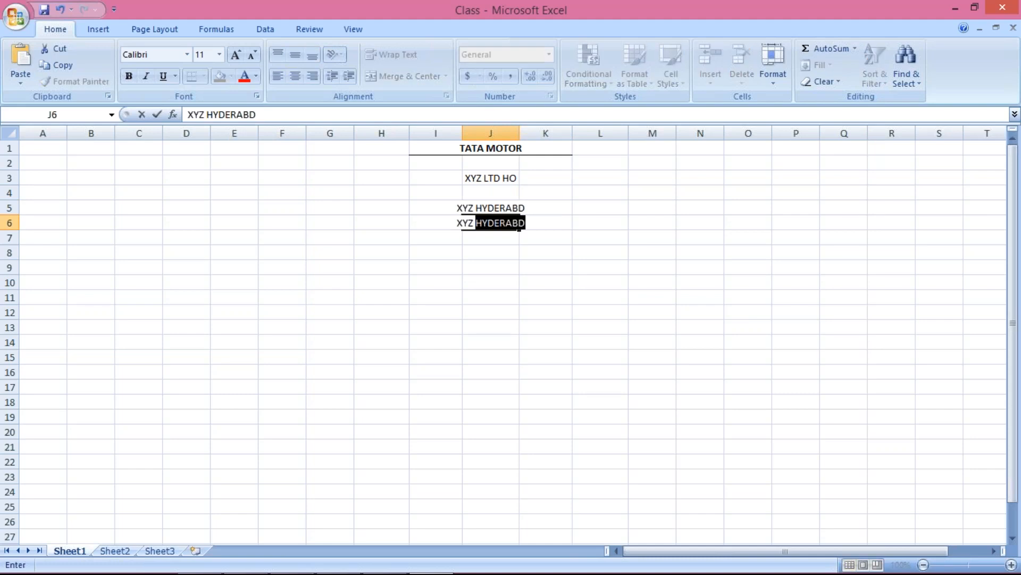
type("B")
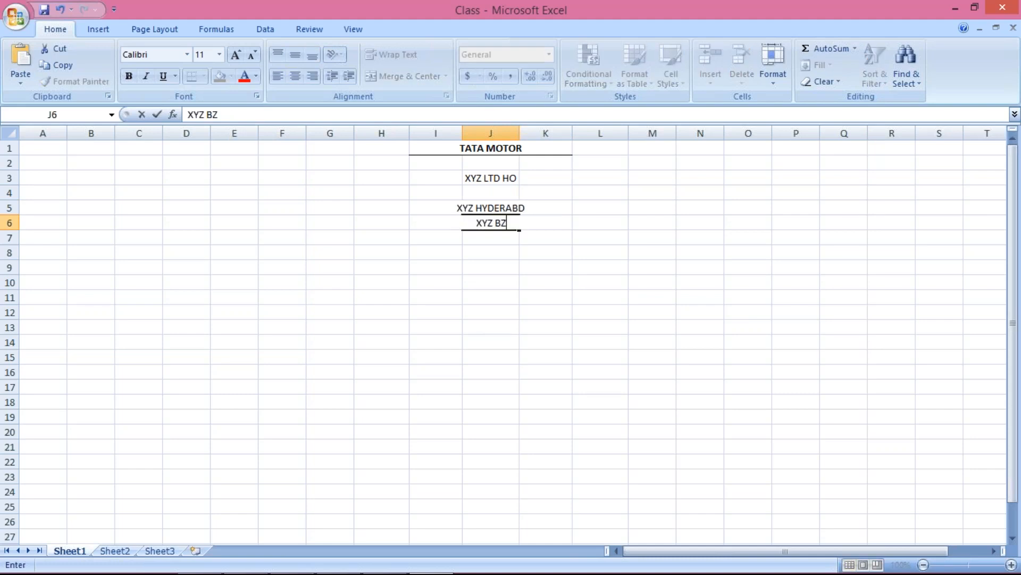
type("ANGLORE")
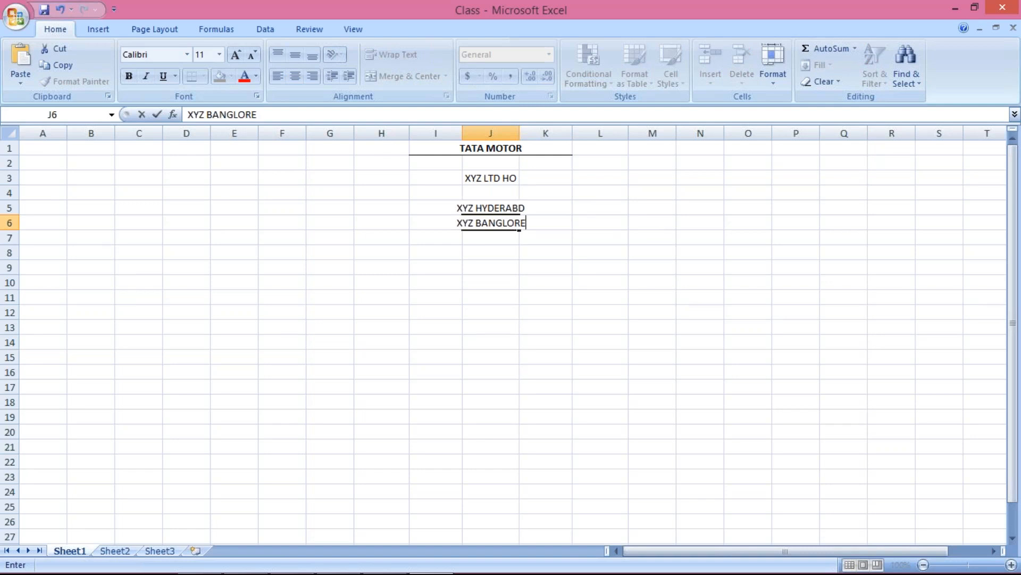
key("Return")
- Enter "XYZ MUMBAI" as the third branch in cell J7
key("Down")
type("XYZ")
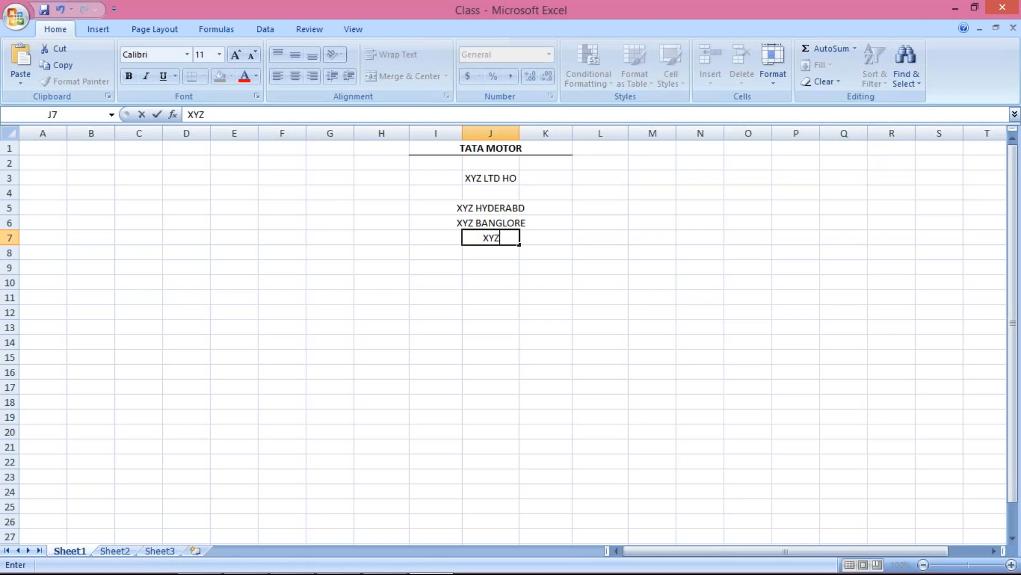
type(" MUMB")
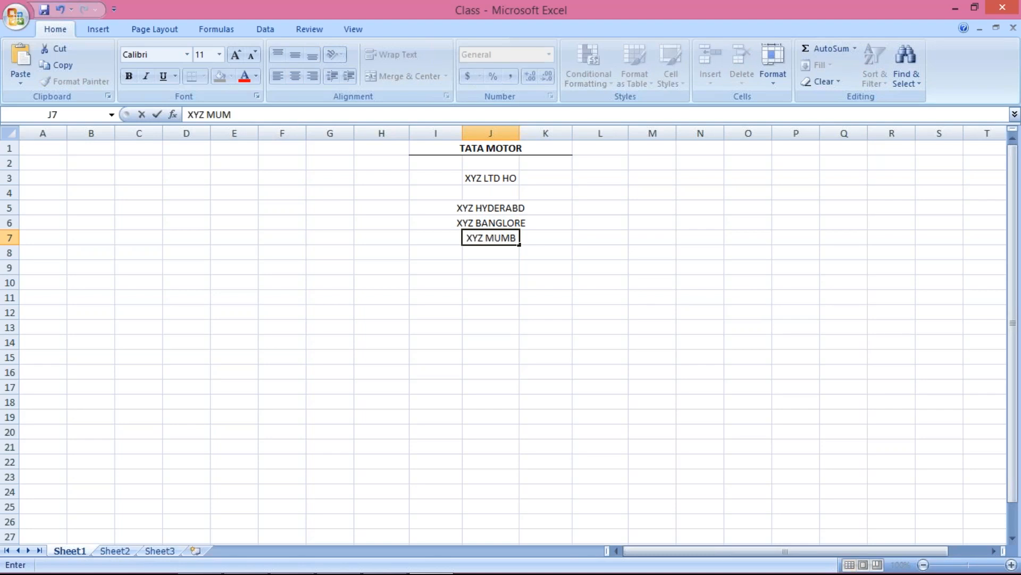
type("AI")
key("Return")
- Widen column J so that the branch names fit inside their cells
left_click(516, 222)
left_click_drag(514, 132, 539, 132)
left_click(514, 241)
- Left-align the three branch names in cells J5 to J7
left_click_drag(500, 205, 515, 238)
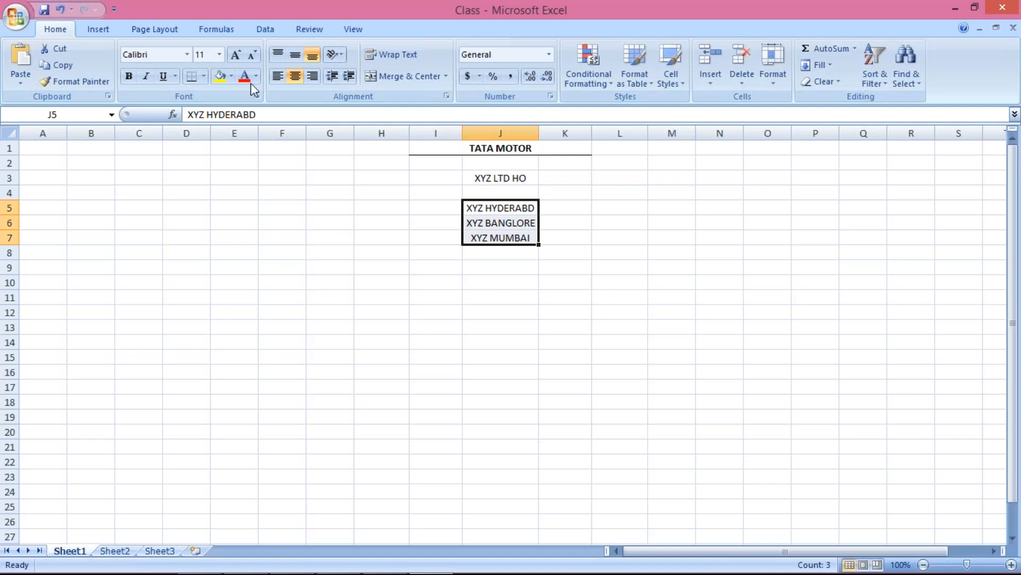
left_click(278, 76)
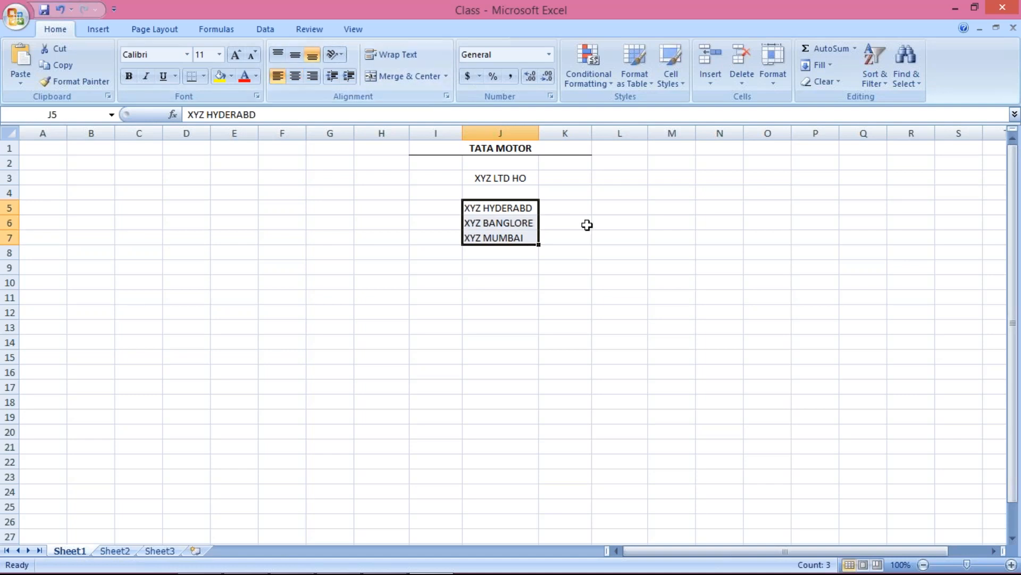
left_click(587, 225)
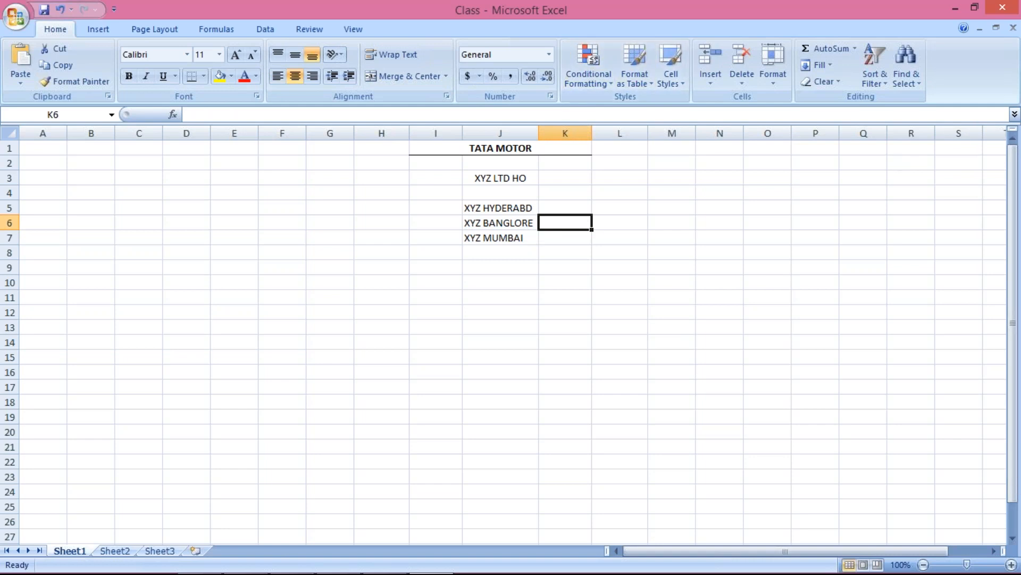
mouse_move(1019, 574)
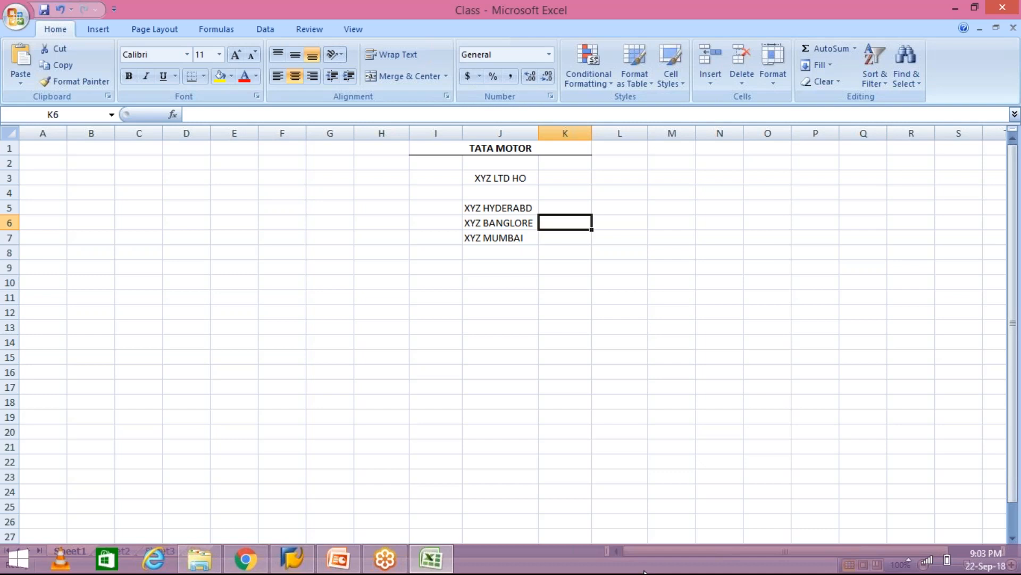
left_click(506, 211)
left_click(506, 226)
left_click(505, 237)
left_click(500, 208)
left_click(497, 221)
left_click(499, 251)
left_click(495, 222)
left_click(484, 204)
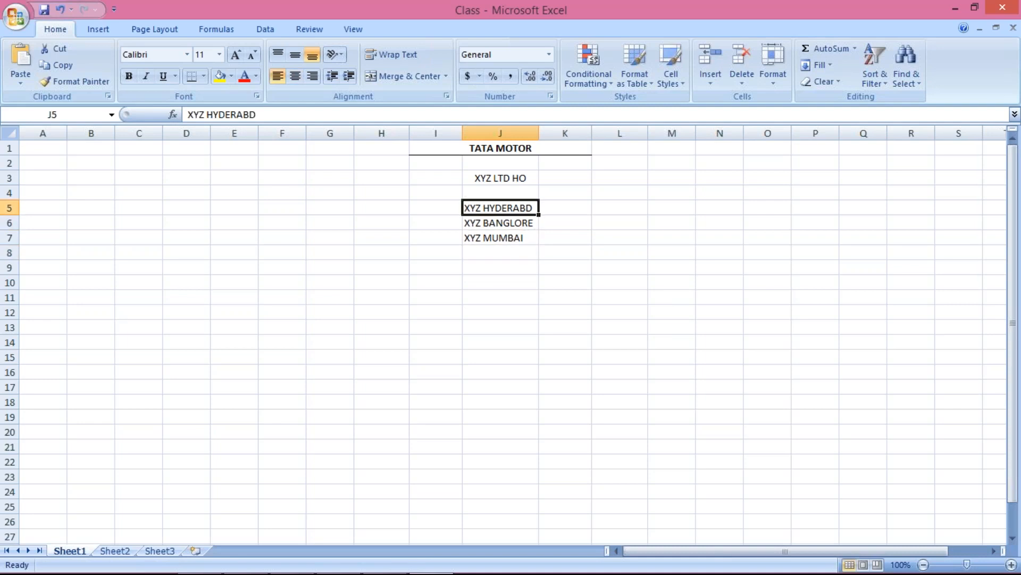
- Make the head office name "XYZ LTD HO" in cell J3 bold
left_click(468, 175)
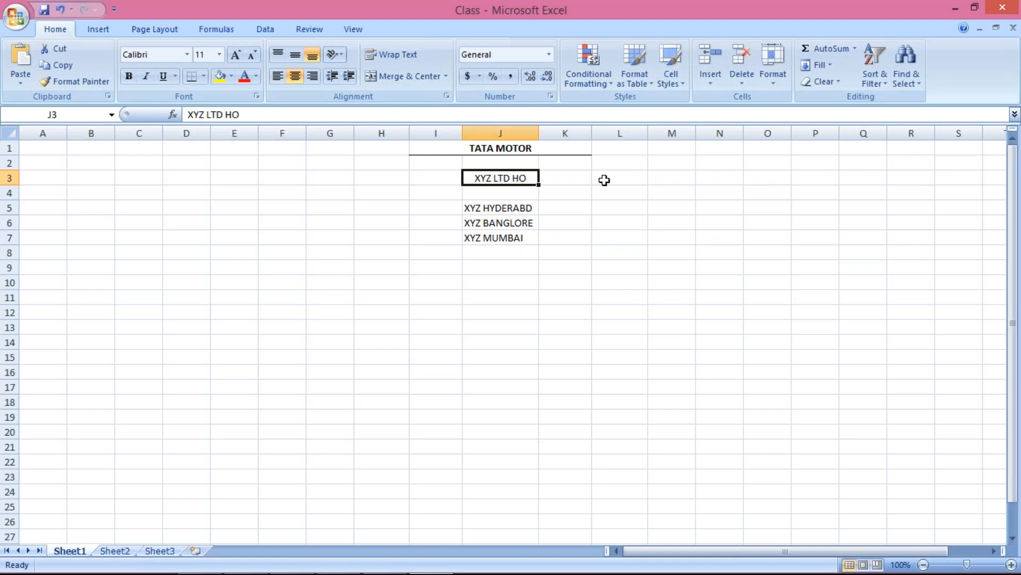
key("ctrl+b")
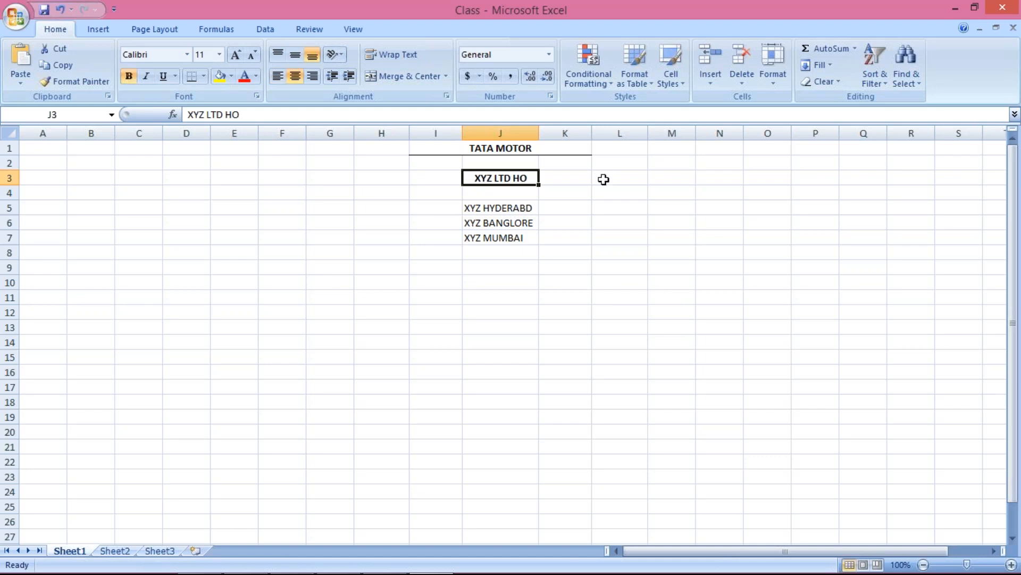
left_click(521, 208)
left_click(504, 223)
left_click(502, 236)
left_click(500, 206)
left_click(501, 223)
left_click(502, 251)
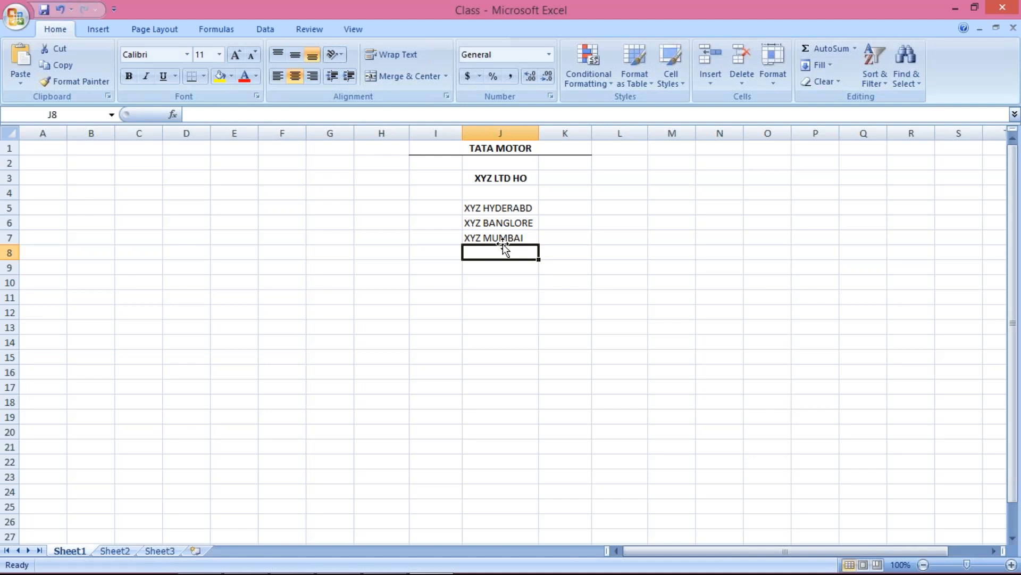
left_click(471, 208)
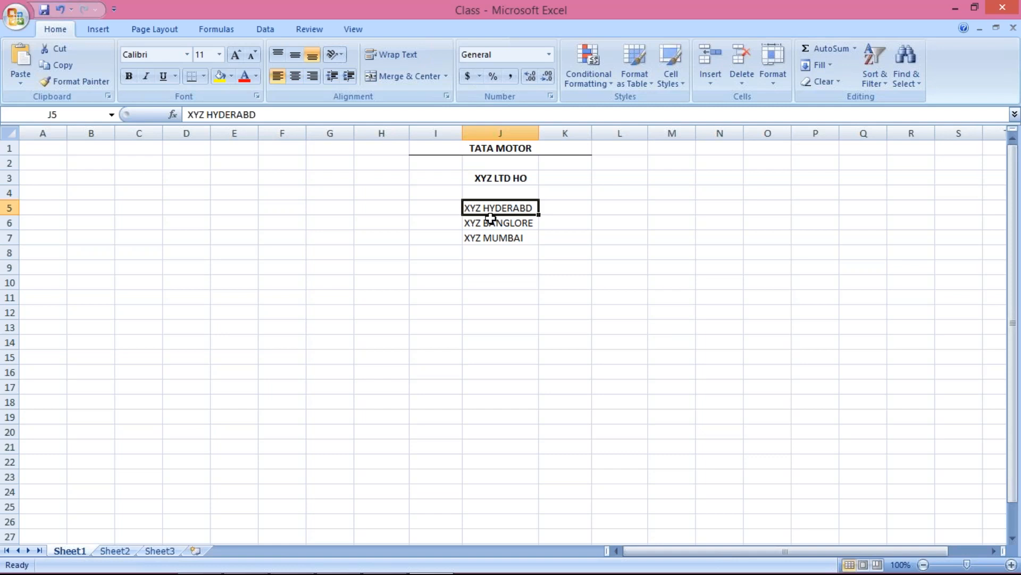
left_click(496, 178)
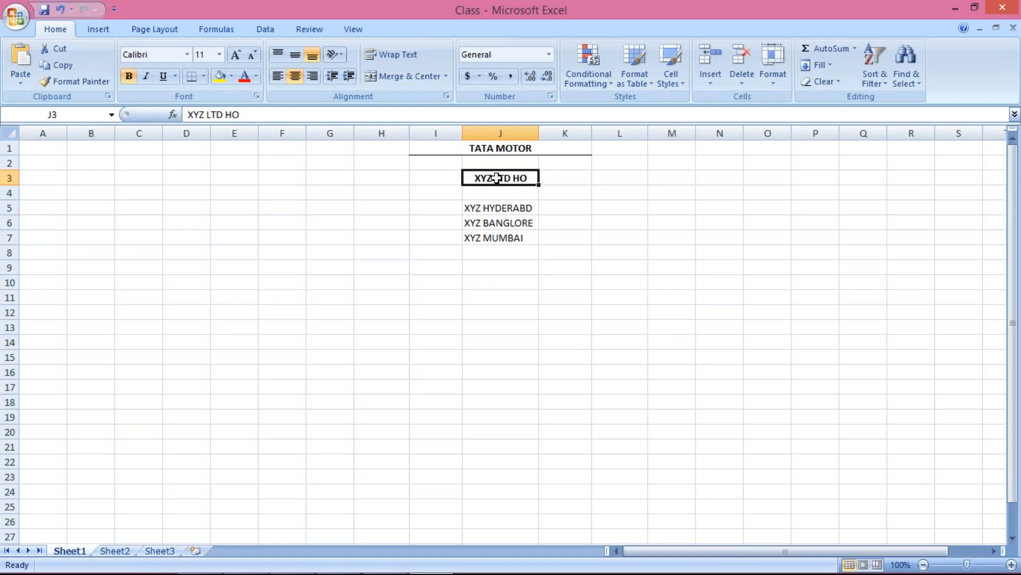
left_click(497, 209)
left_click(494, 223)
left_click(488, 237)
left_click(492, 208)
left_click(493, 222)
key("Down")
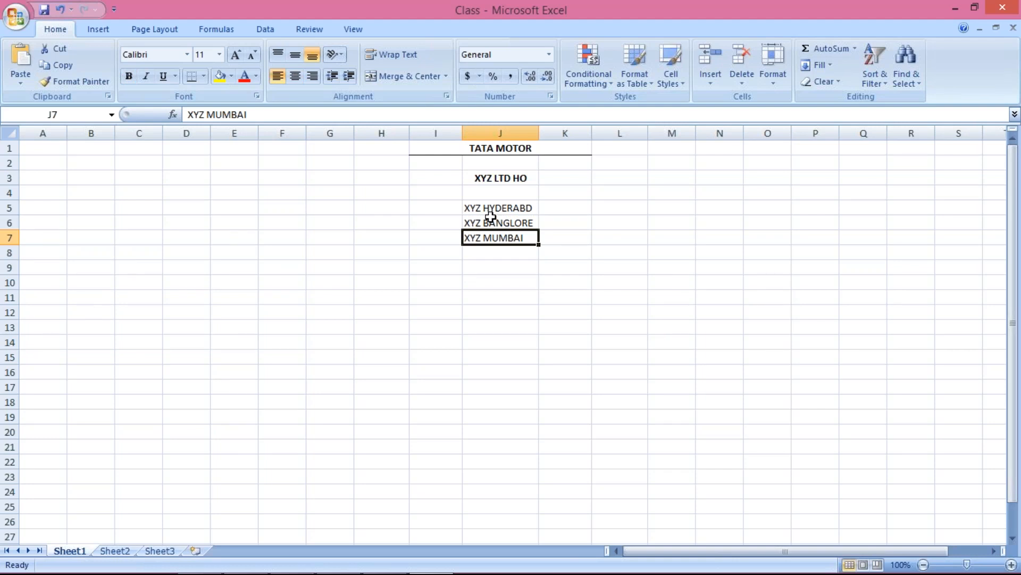
left_click(490, 210)
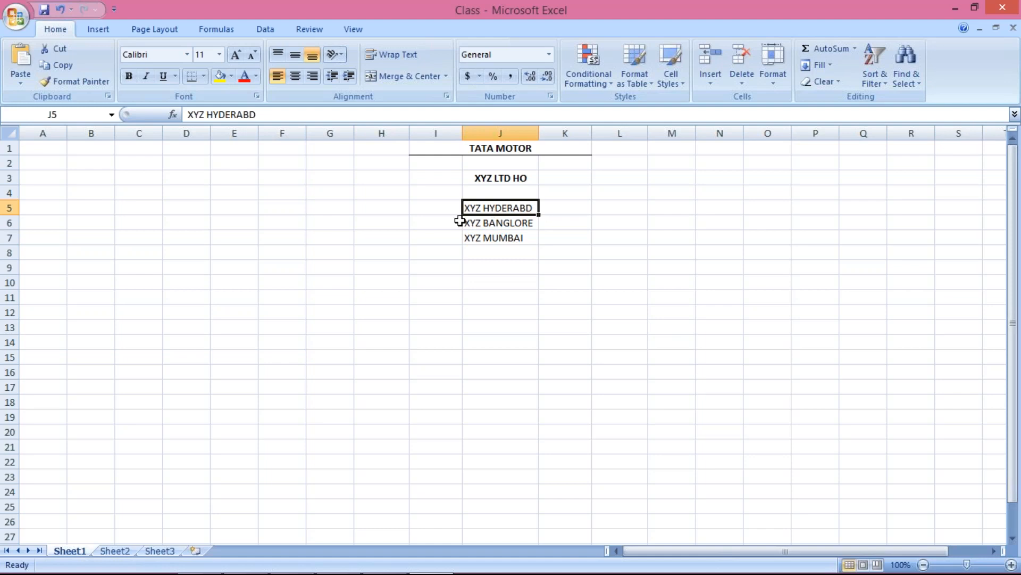
left_click(555, 208)
left_click(473, 210)
left_click(559, 209)
left_click(503, 211)
left_click(545, 221)
left_click(510, 224)
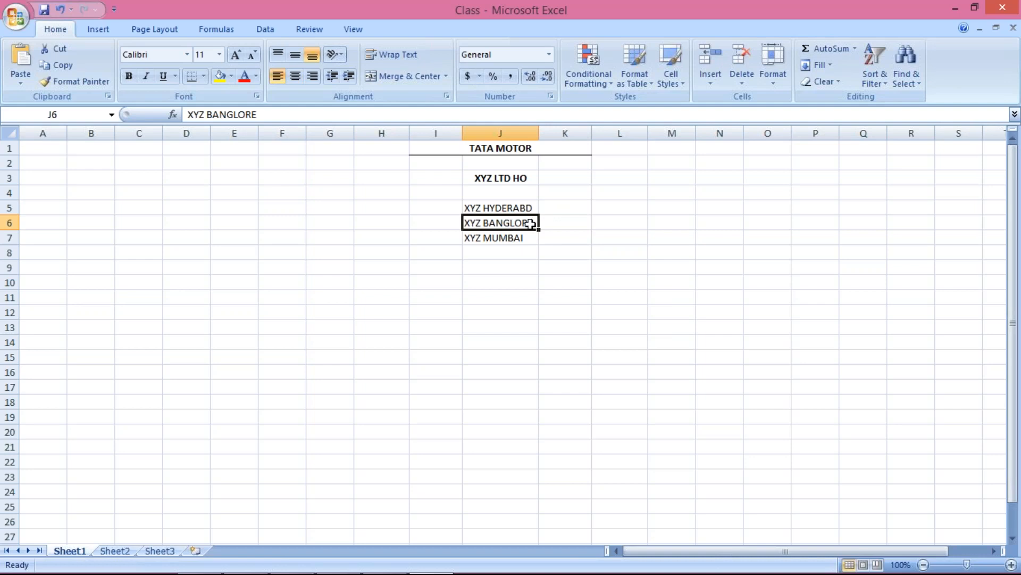
left_click(554, 220)
left_click(507, 224)
left_click(566, 242)
left_click(510, 239)
left_click(556, 239)
left_click(525, 236)
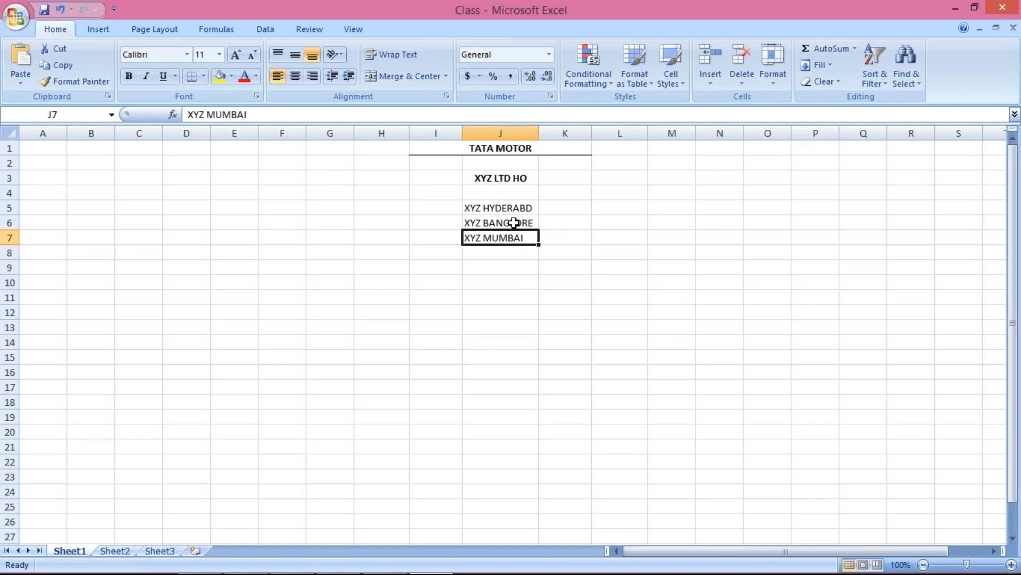
left_click(511, 178)
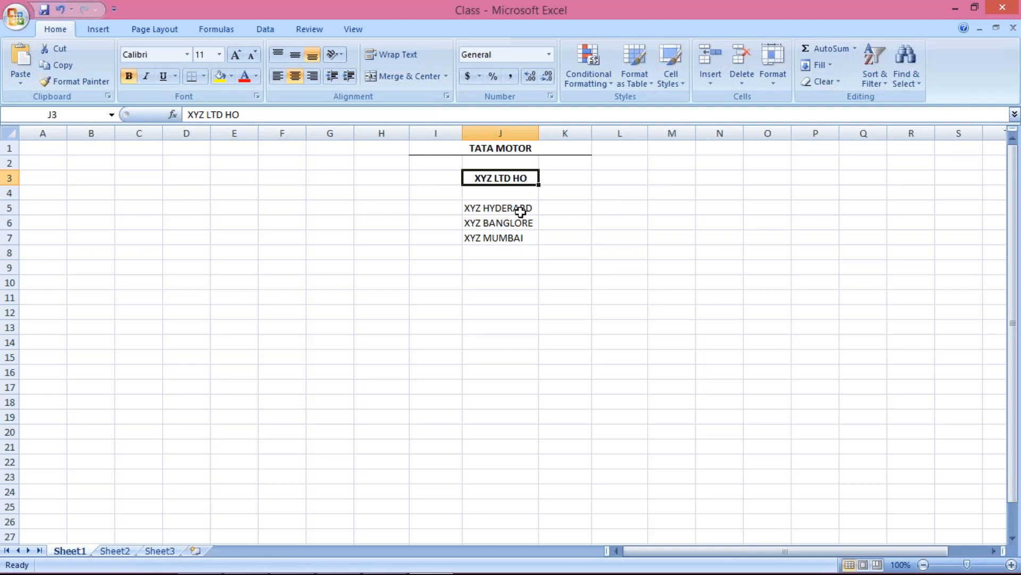
left_click(487, 208)
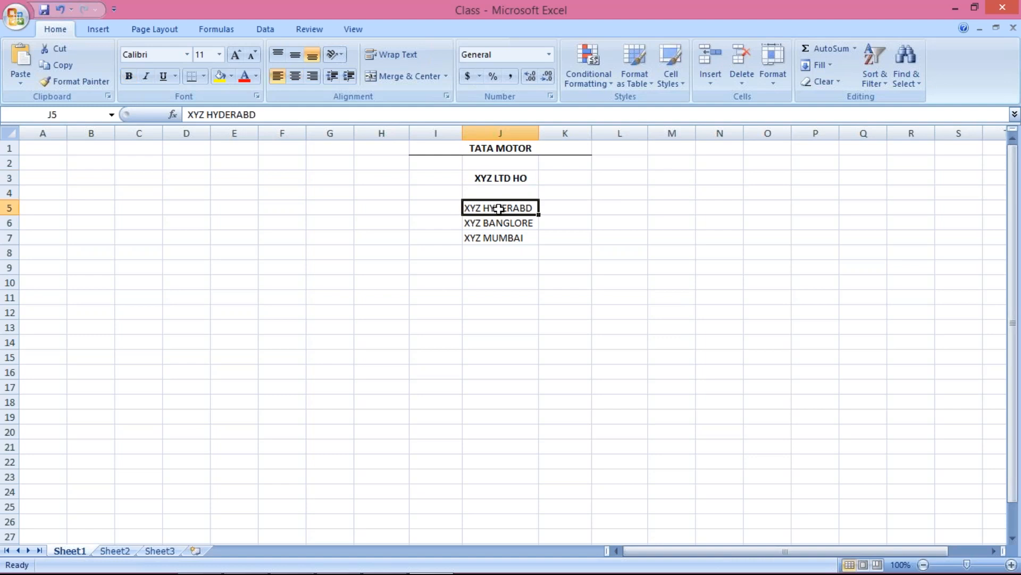
left_click(508, 178)
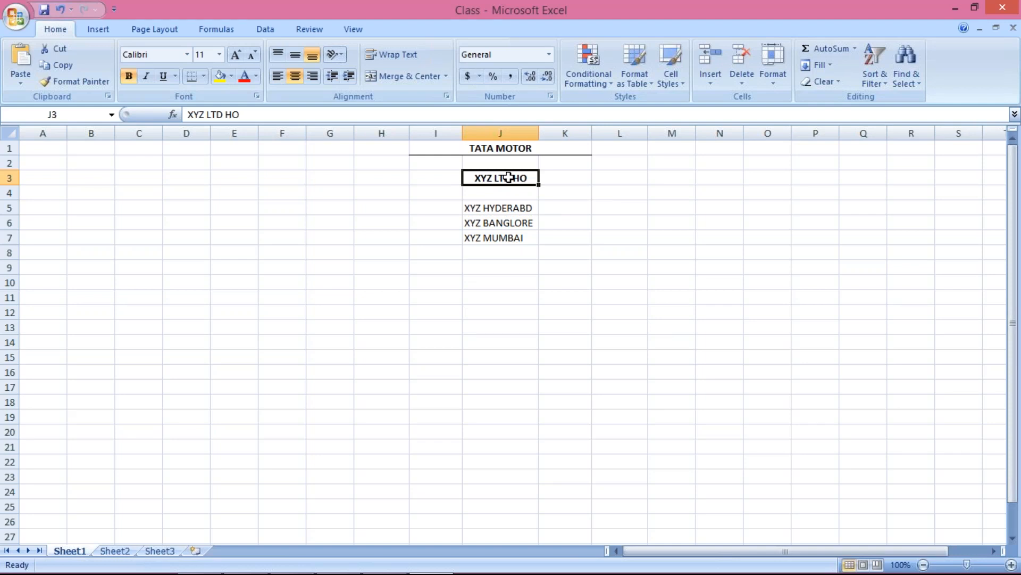
left_click(508, 209)
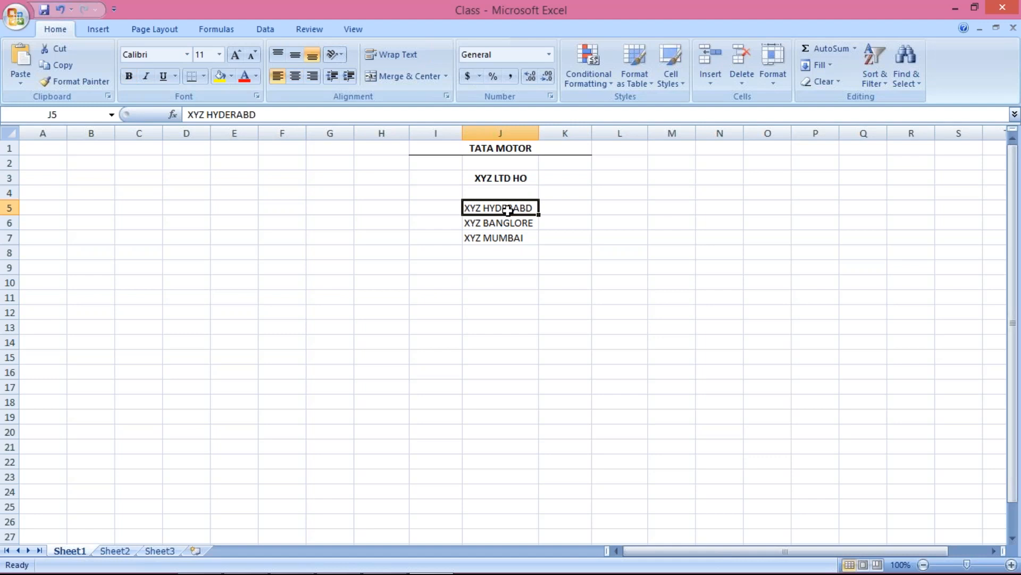
left_click(565, 211)
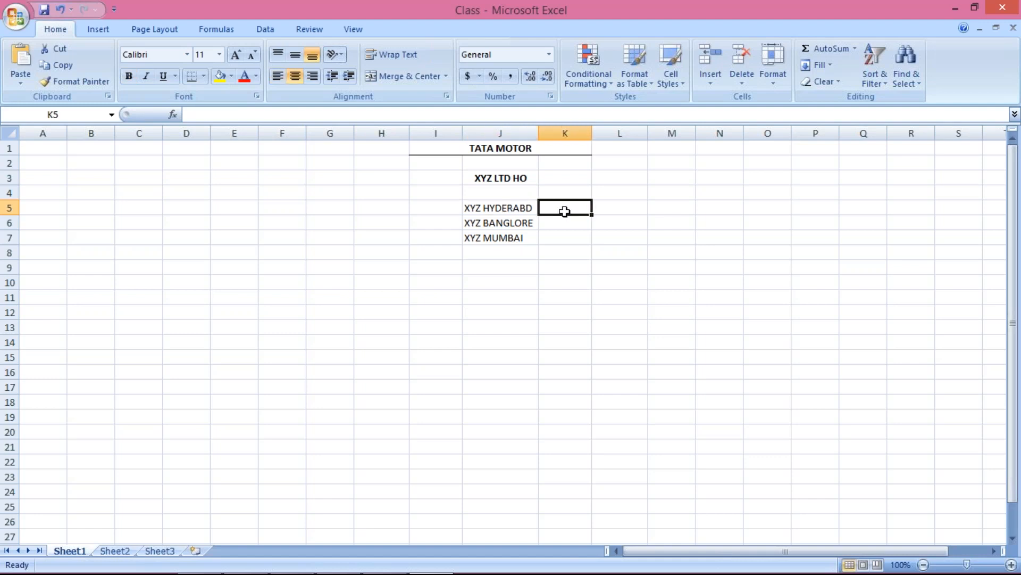
- Go through the head office and branch names in column J and the empty cells beside them in column K
left_click(500, 178)
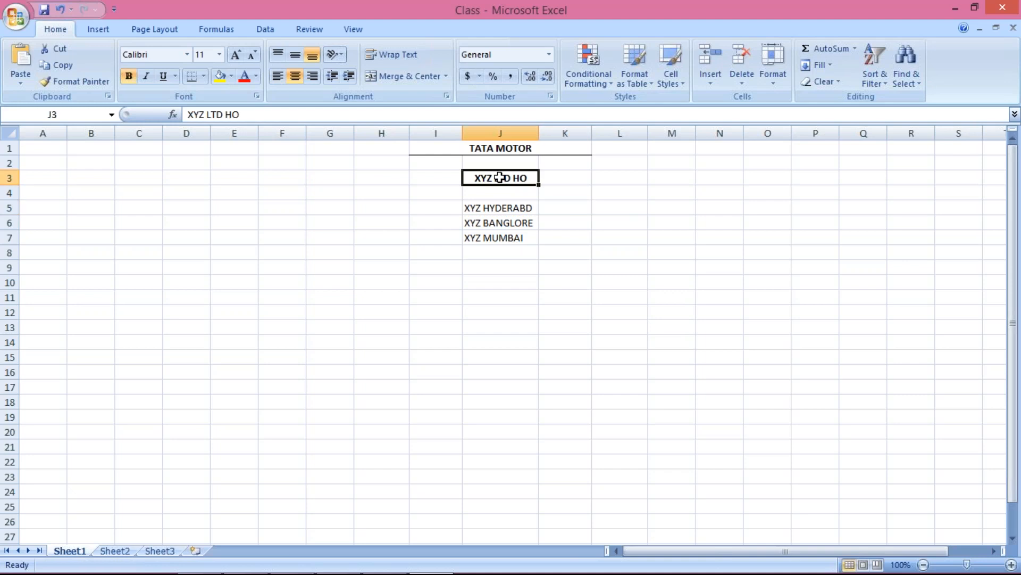
left_click(551, 212)
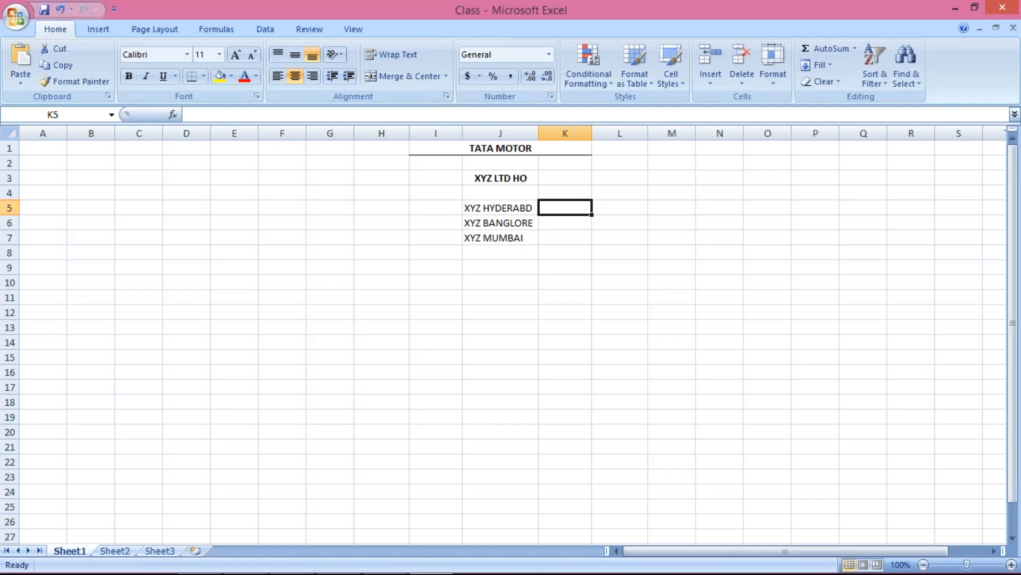
left_click(481, 178)
left_click(500, 213)
left_click(500, 228)
left_click(500, 239)
left_click(498, 207)
left_click(502, 246)
left_click(497, 207)
left_click(495, 224)
left_click(502, 239)
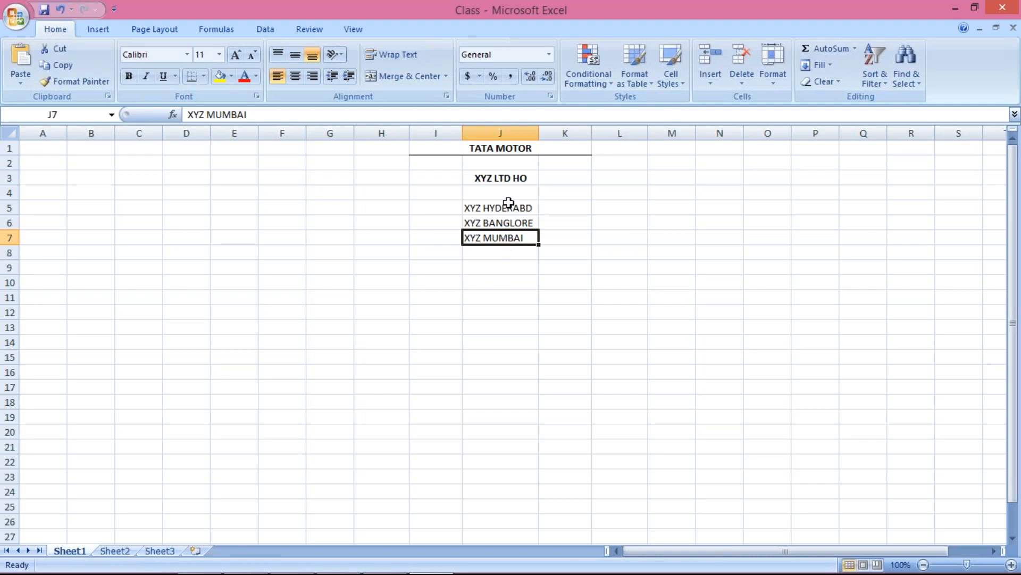
left_click(508, 177)
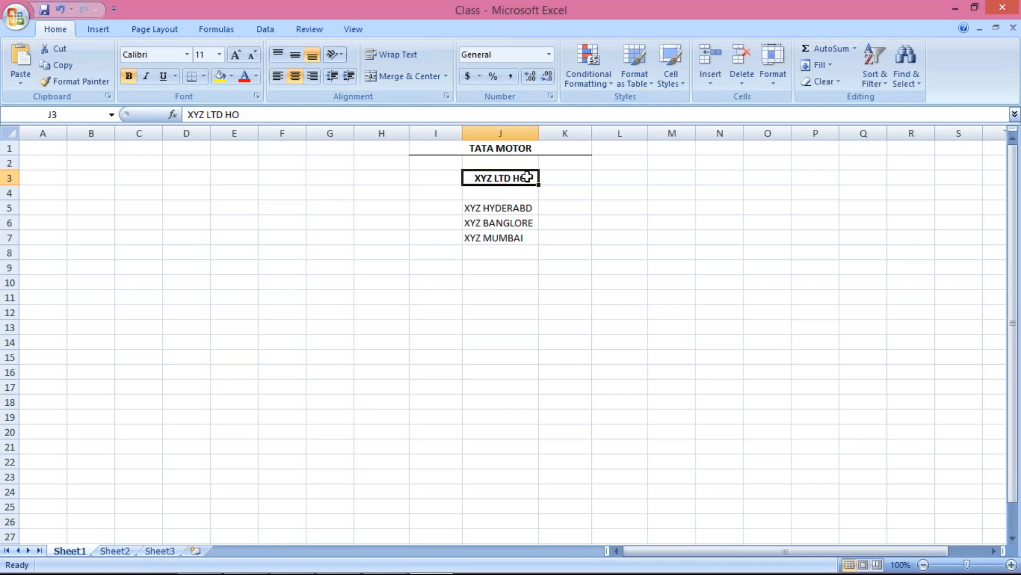
left_click(552, 177)
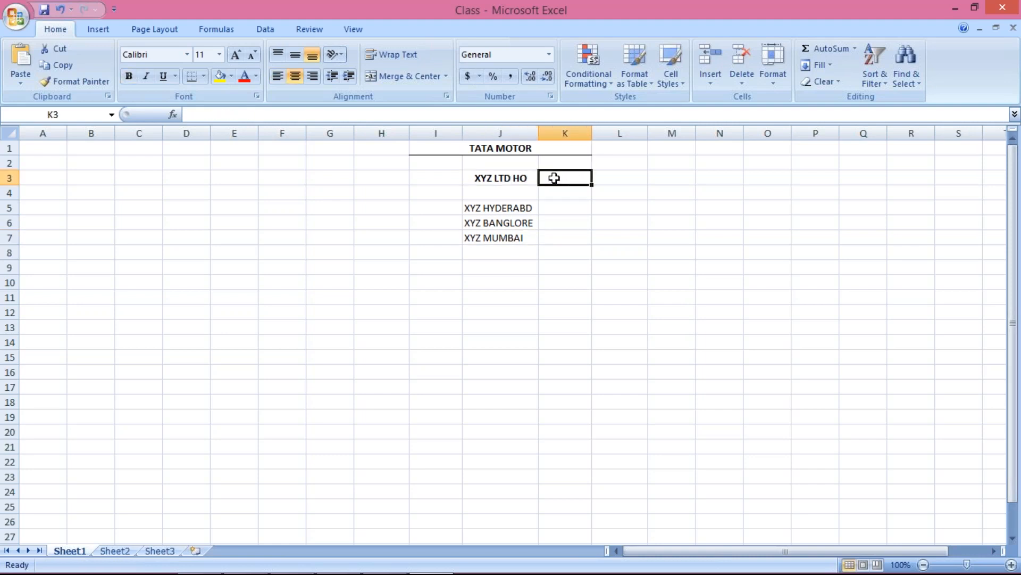
left_click_drag(554, 207, 562, 244)
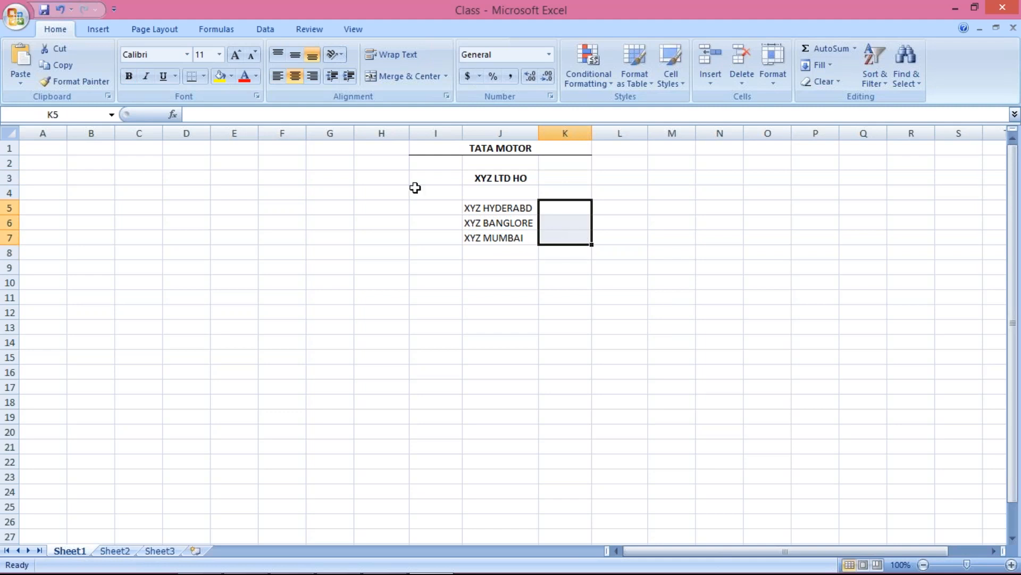
left_click(495, 211)
left_click_drag(495, 216, 506, 235)
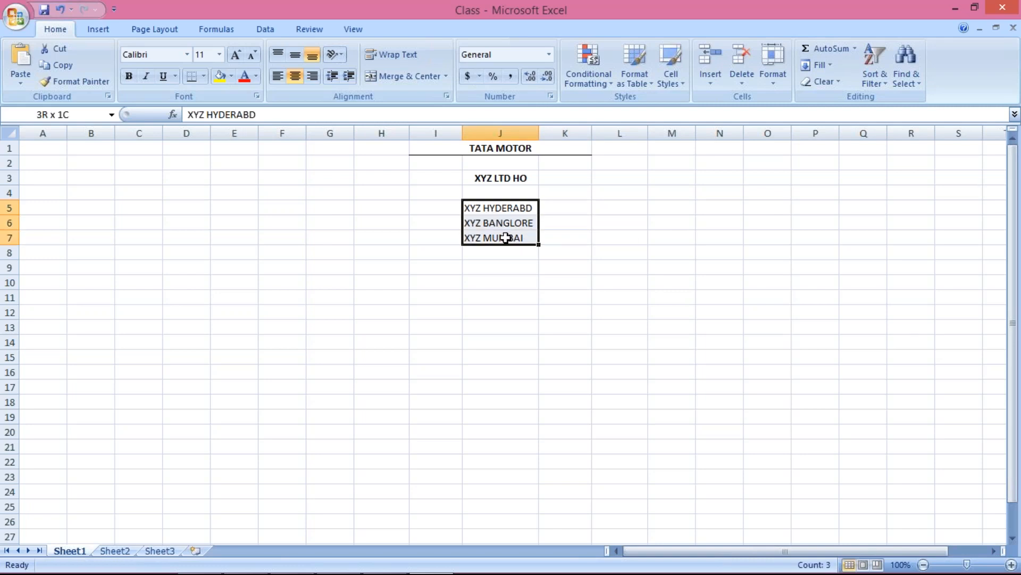
left_click(496, 209)
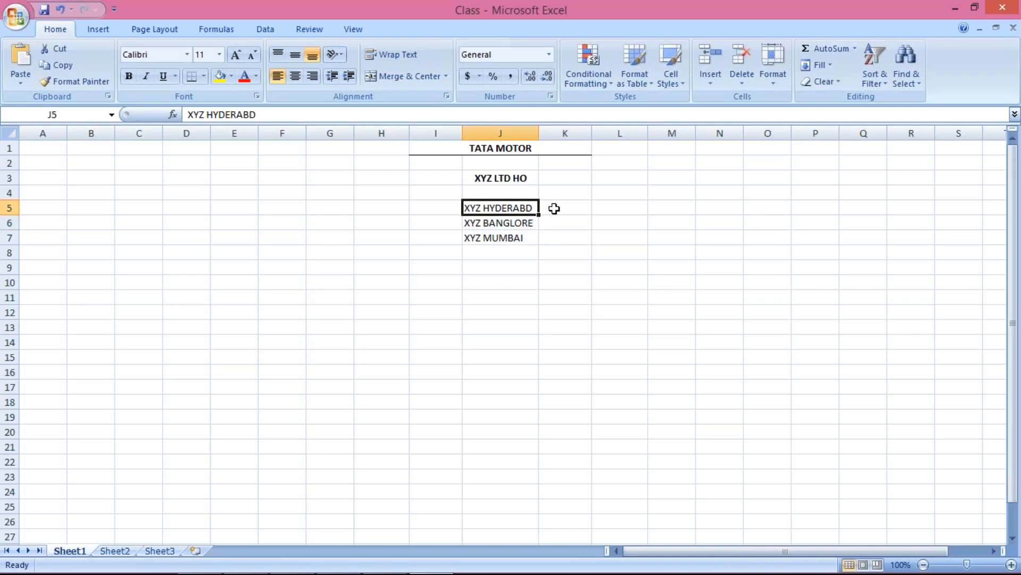
left_click(553, 208)
left_click(503, 208)
left_click(553, 208)
left_click(504, 223)
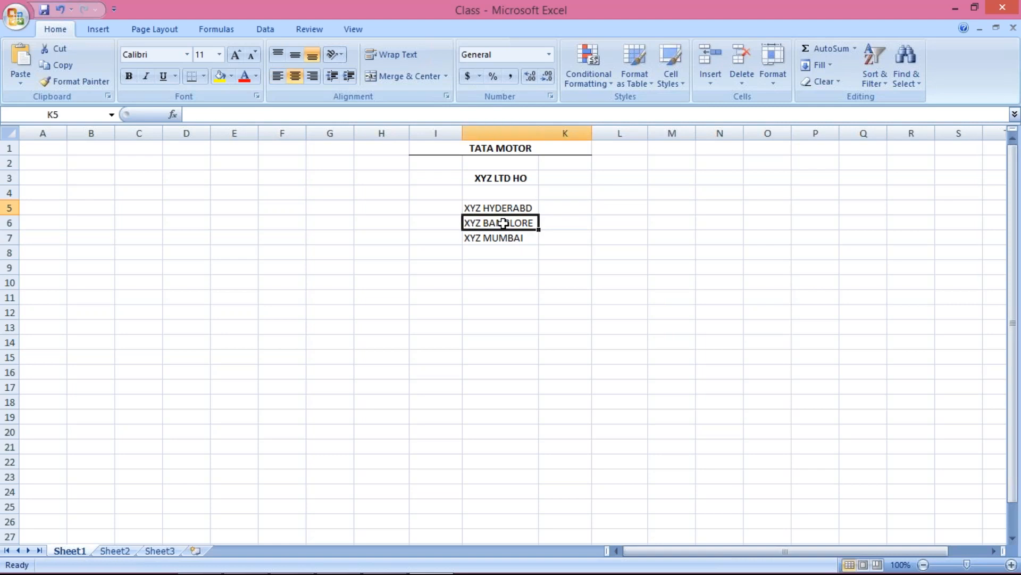
left_click(572, 224)
left_click(497, 237)
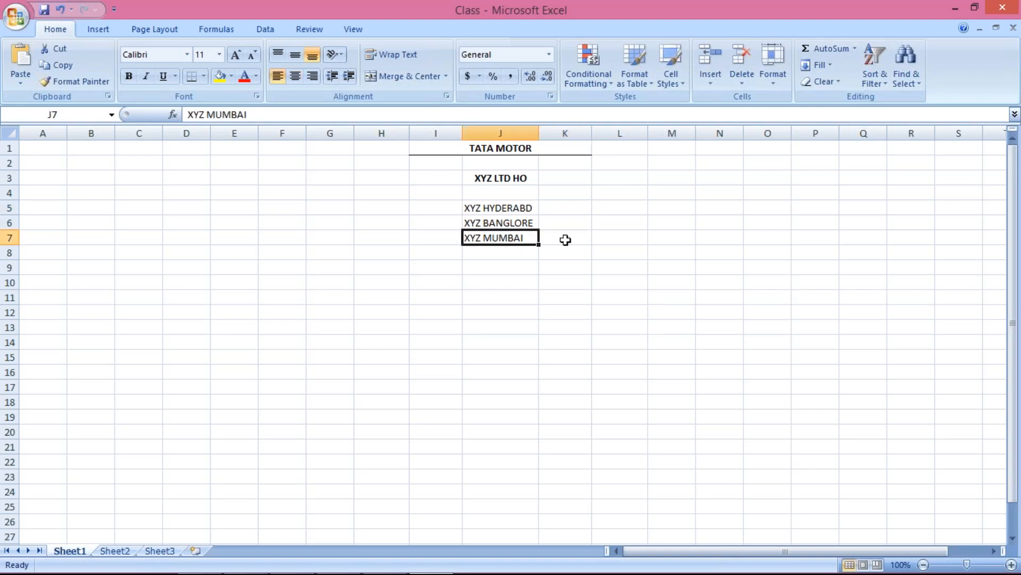
left_click(563, 239)
left_click(507, 178)
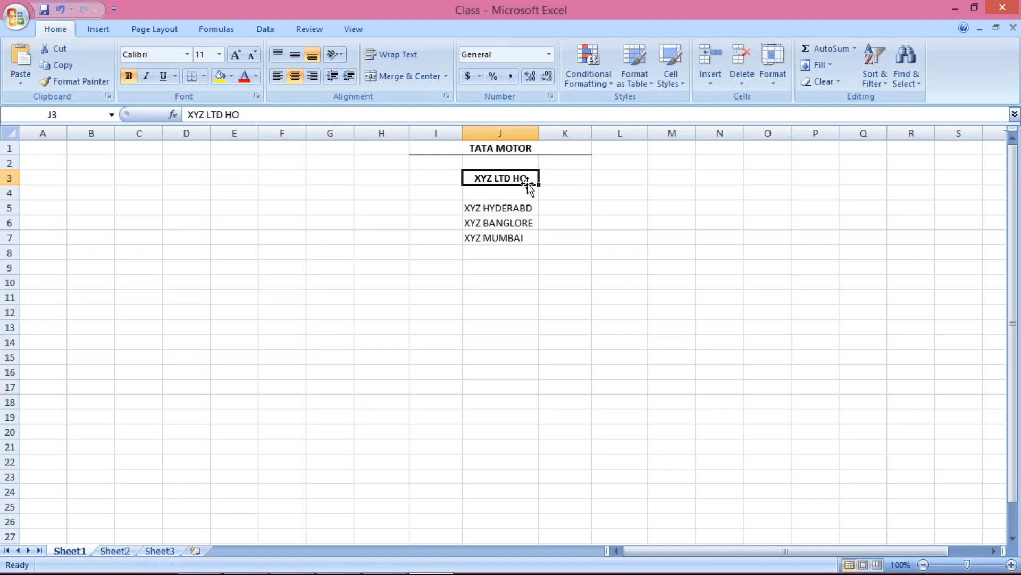
- Enter the number 1001 for the head office XYZ LTD HO in cell K3
left_click(578, 177)
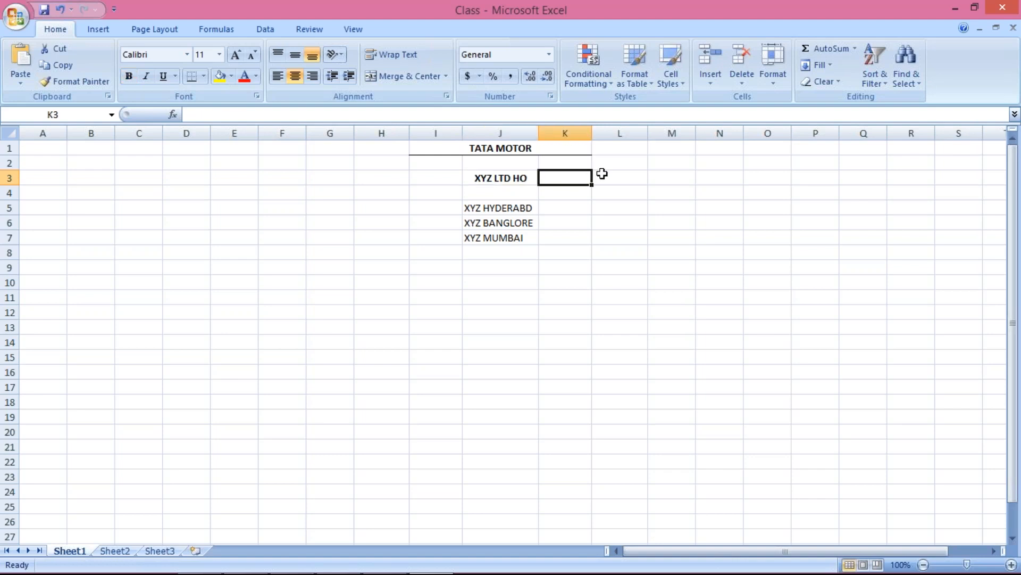
type("1001")
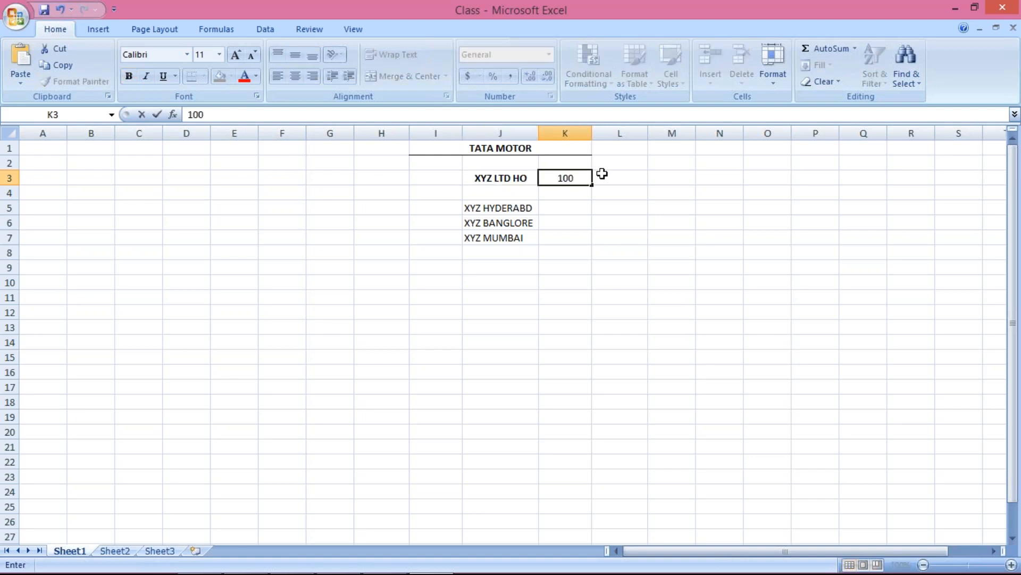
key("Return")
- Enter 1002, 1003 and 1004 for the Hyderabad, Bangalore and Mumbai branches in cells K5 to K7
key("Return")
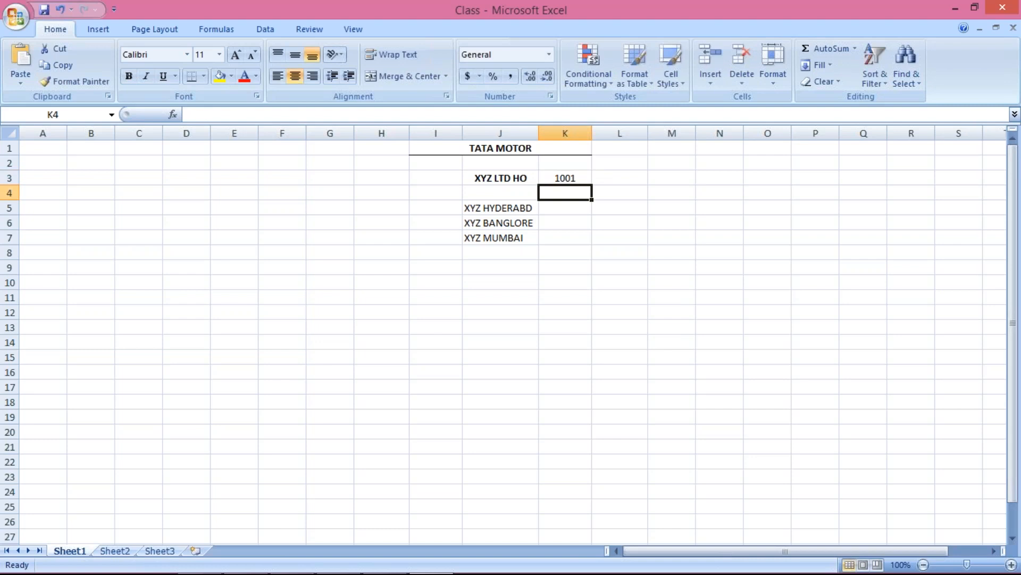
type("1")
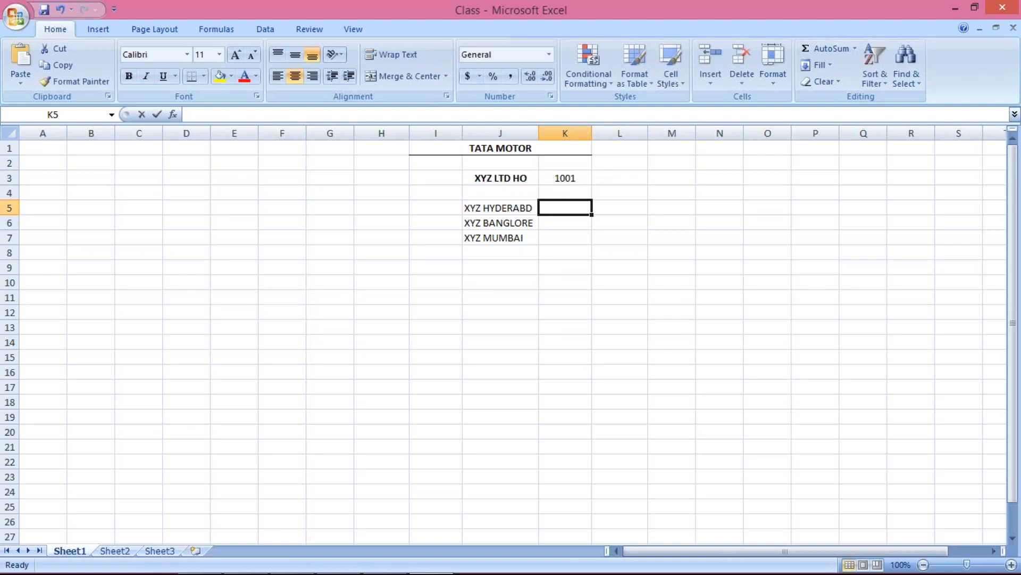
type("002")
key("Return")
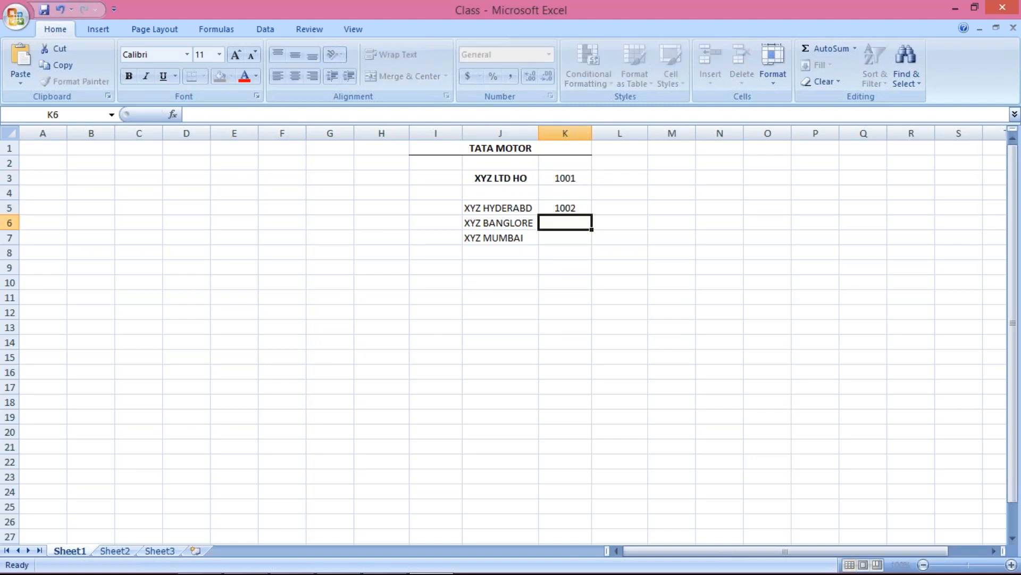
type("1003")
key("Return")
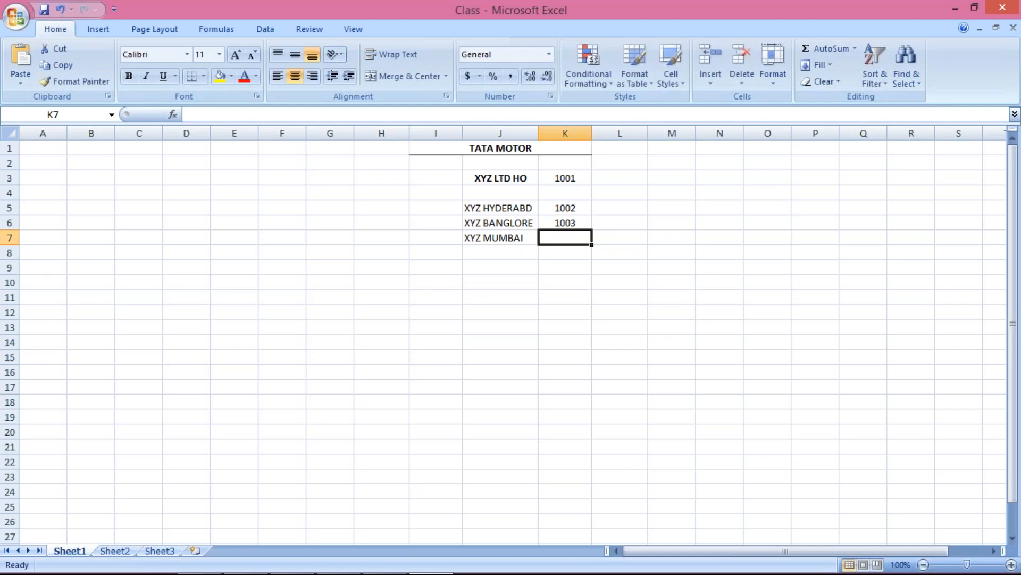
type("1004")
key("Return")
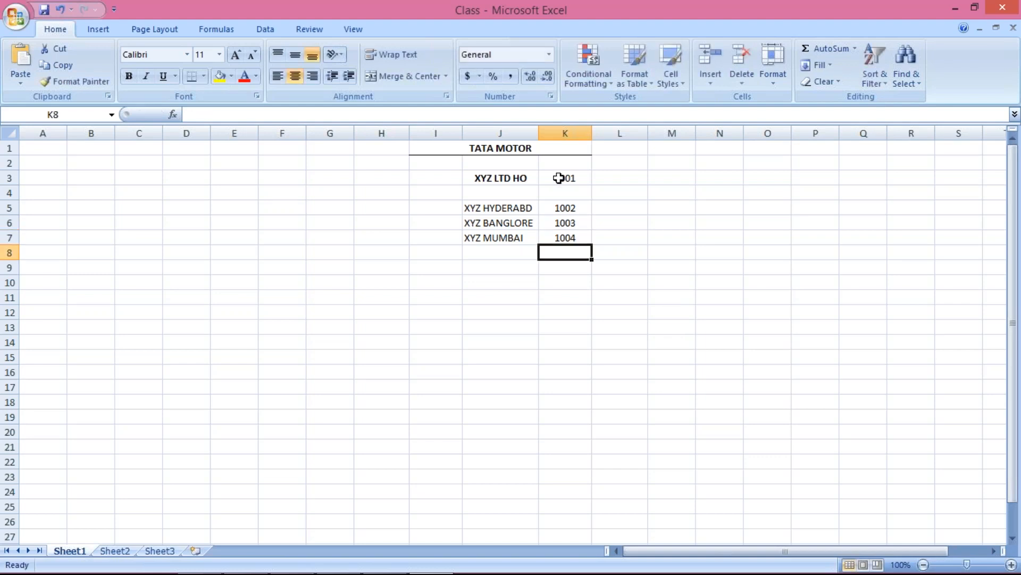
left_click(563, 178)
left_click(616, 183)
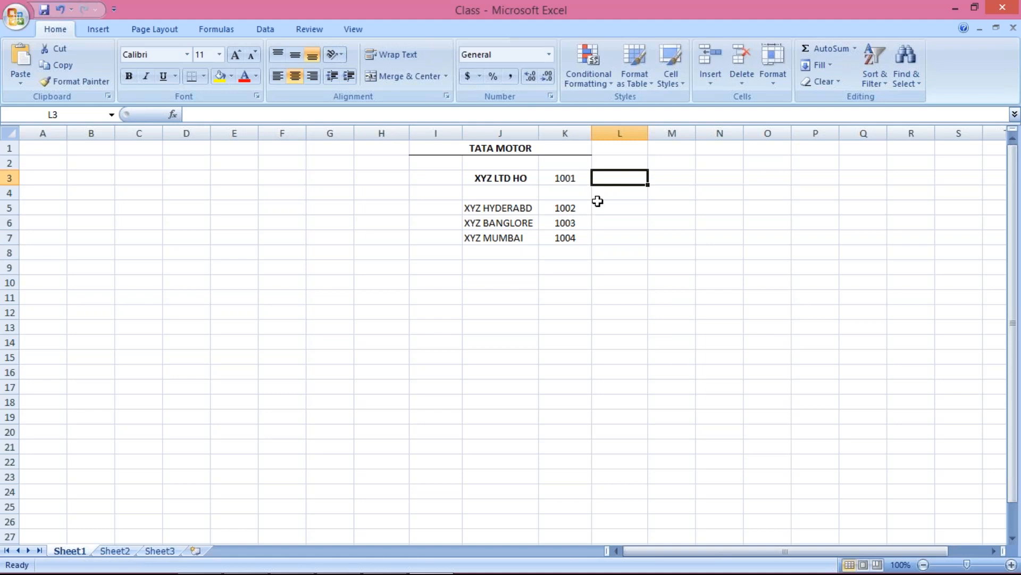
left_click(565, 179)
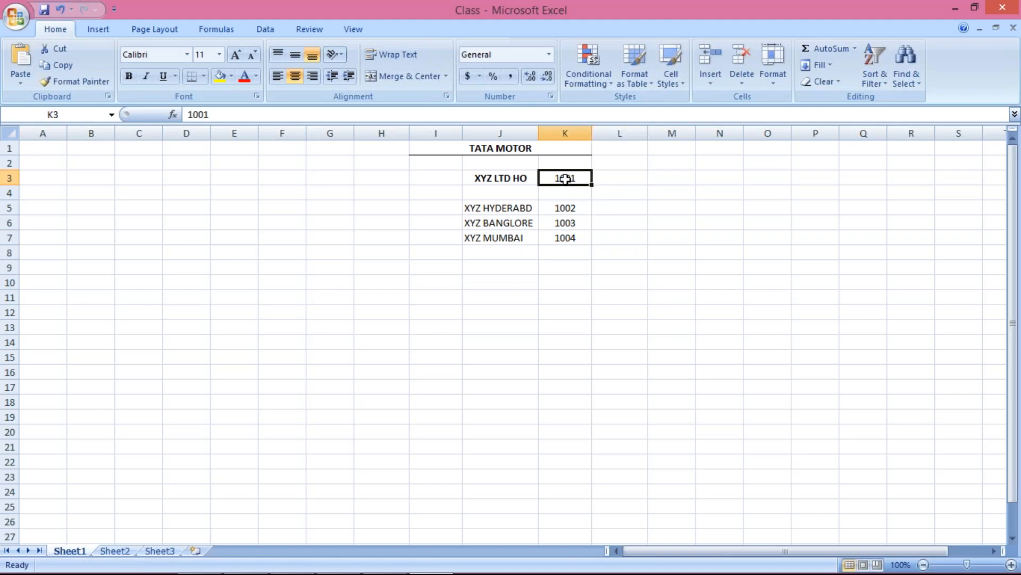
key("ctrl+c")
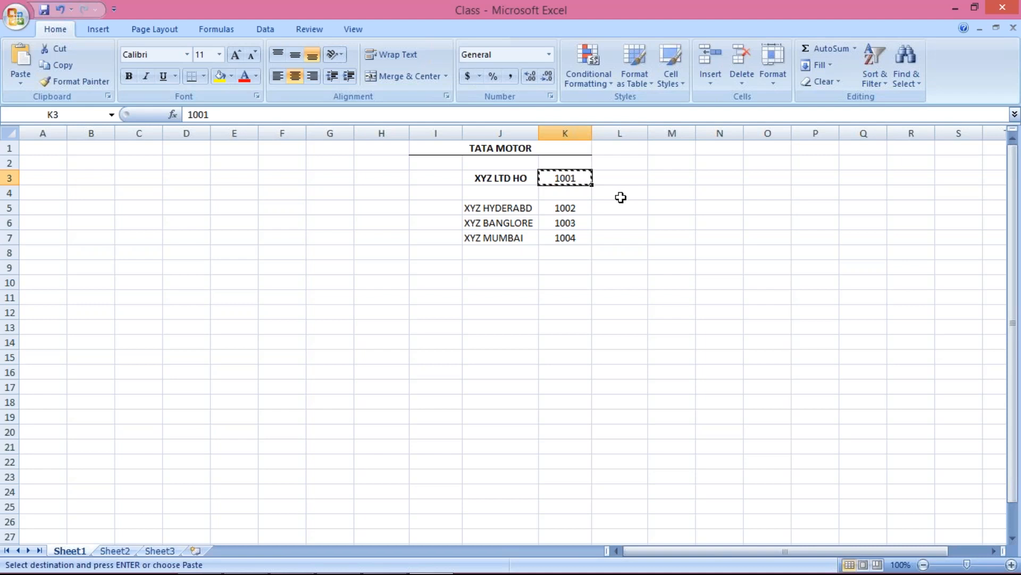
left_click_drag(613, 207, 608, 234)
key("Escape")
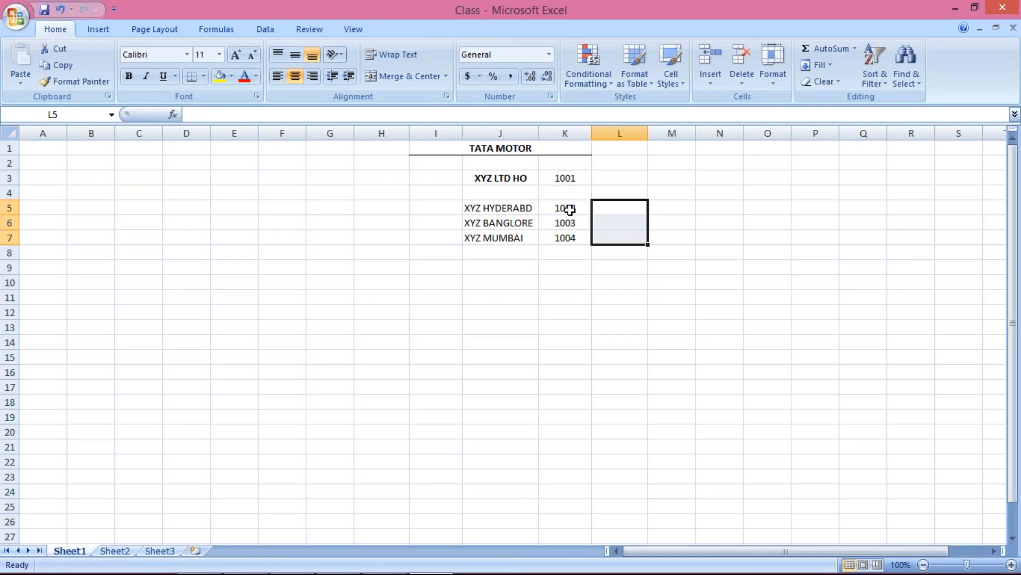
- Enter the head office number 1001 in cell L5 and fill it down to L7 for all three branches
left_click(575, 178)
left_click(627, 219)
left_click(623, 204)
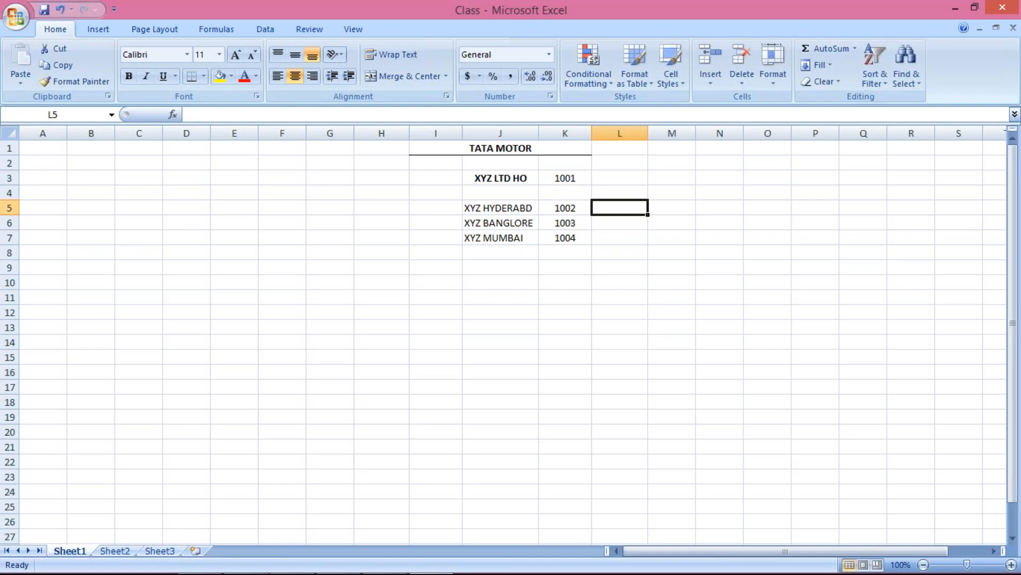
type("1001")
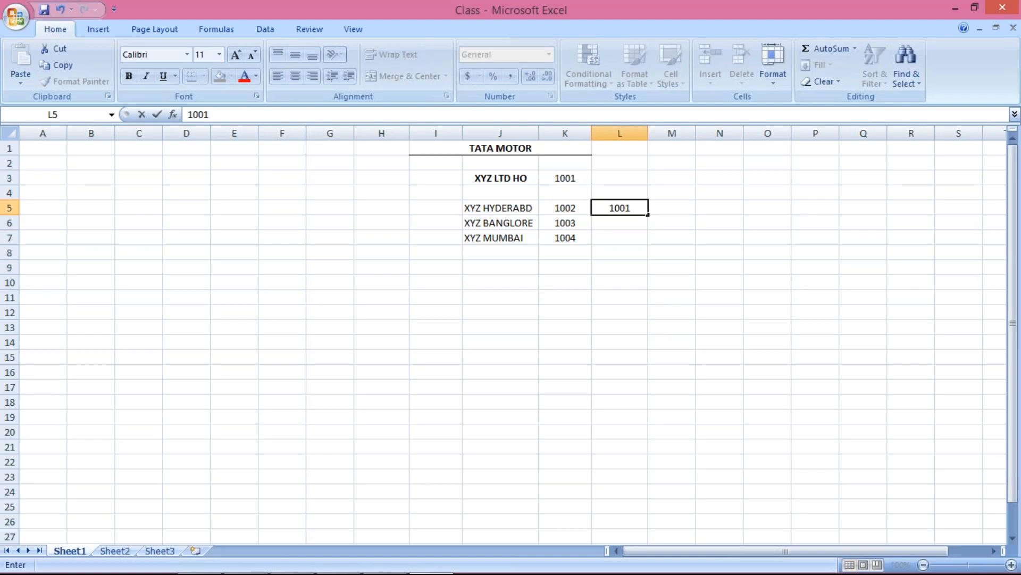
key("Return")
left_click_drag(619, 207, 620, 238)
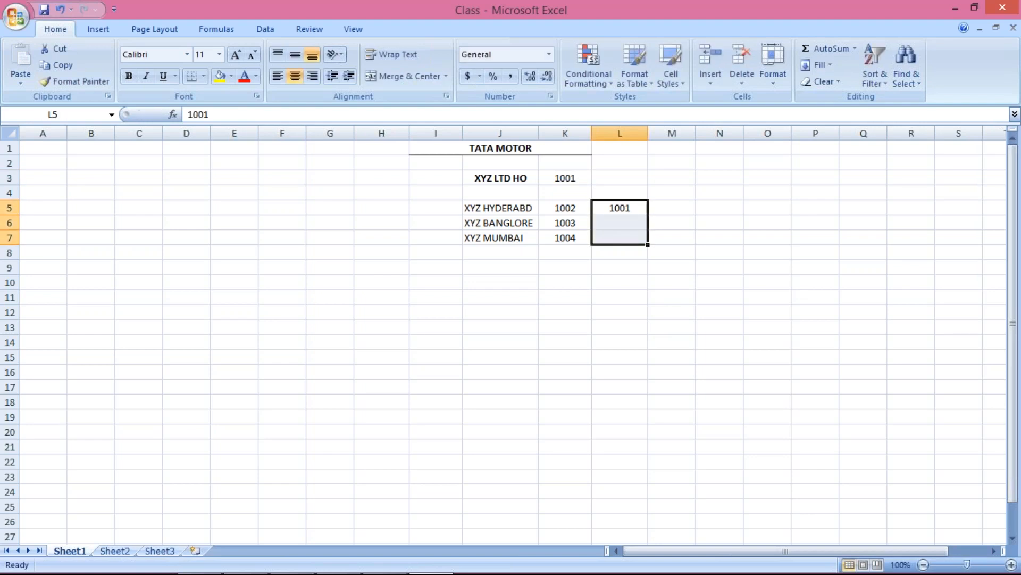
key("ctrl+d")
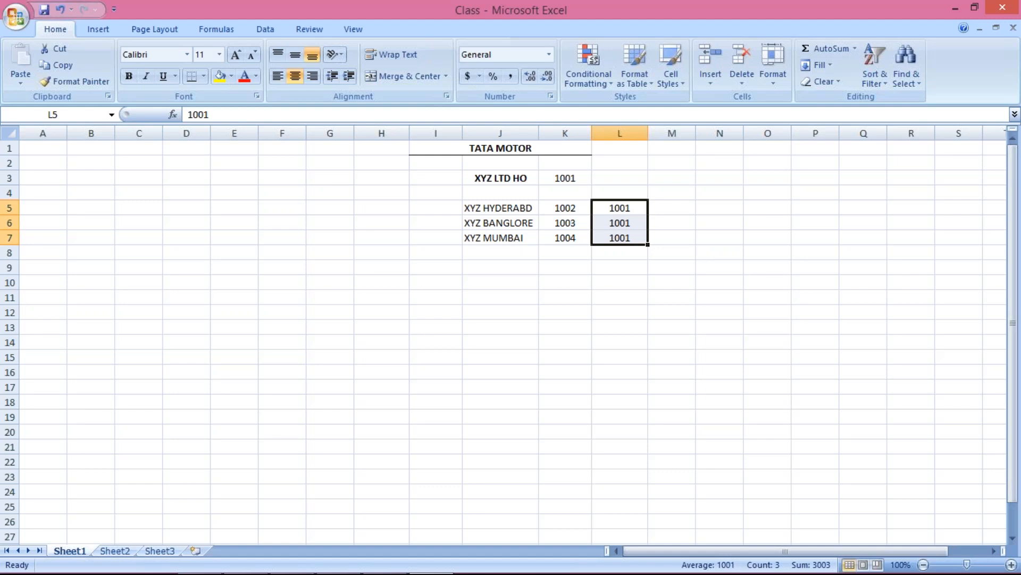
- Compare the branch numbers in column K with the head office number in K3 and its assignments in column L
left_click(565, 208)
left_click(611, 209)
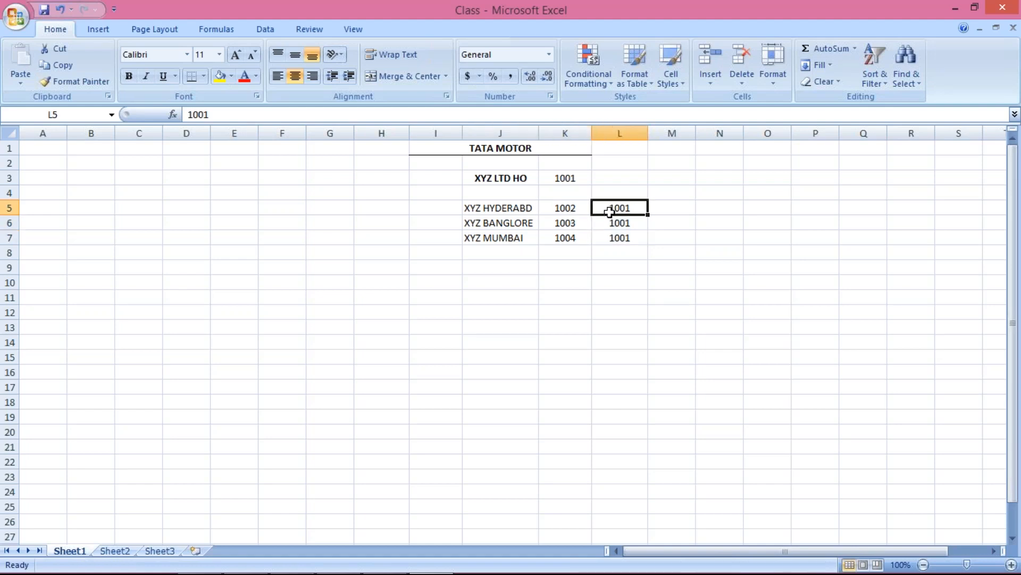
left_click(568, 178)
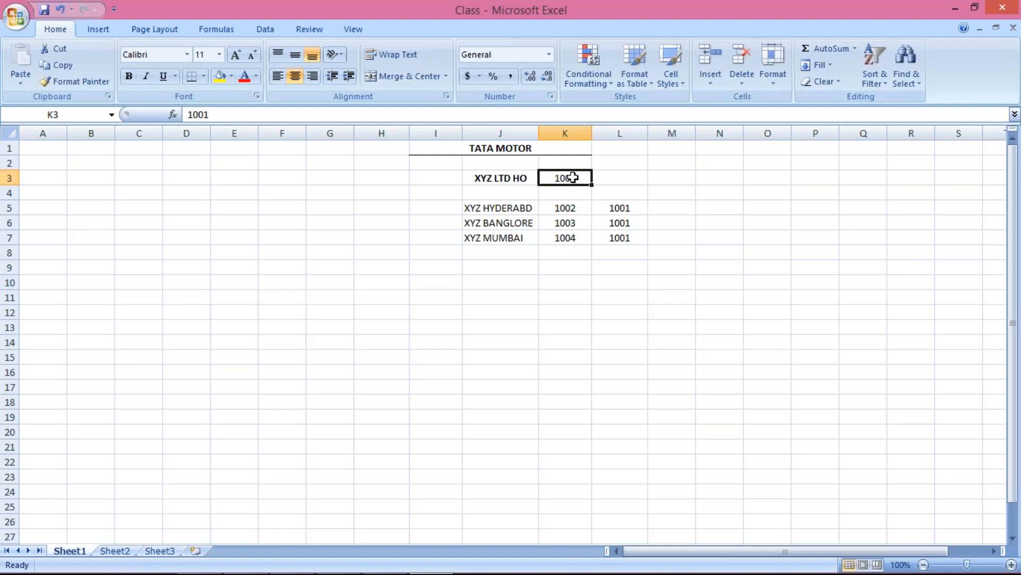
left_click(573, 225)
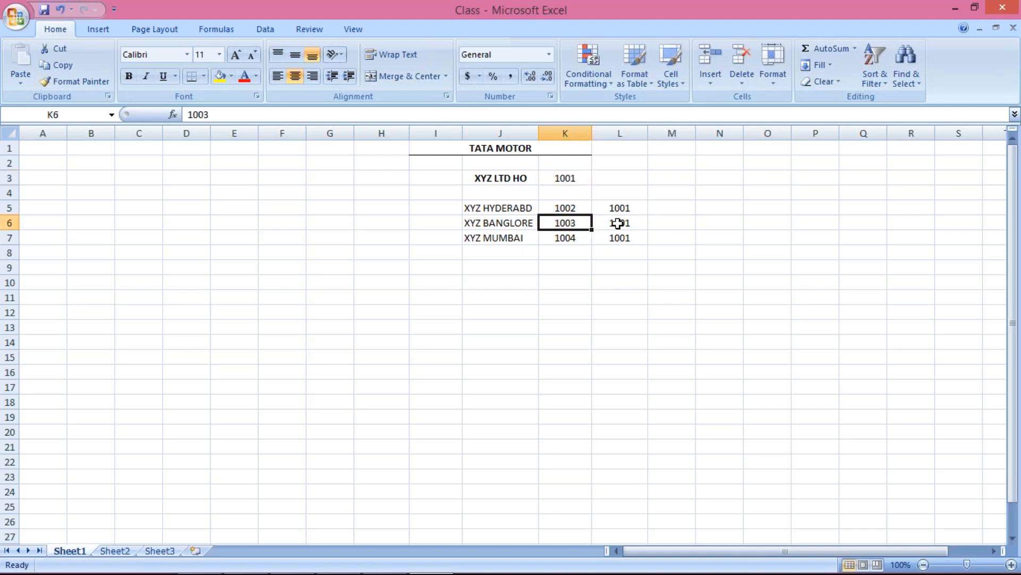
left_click(512, 222)
left_click(618, 224)
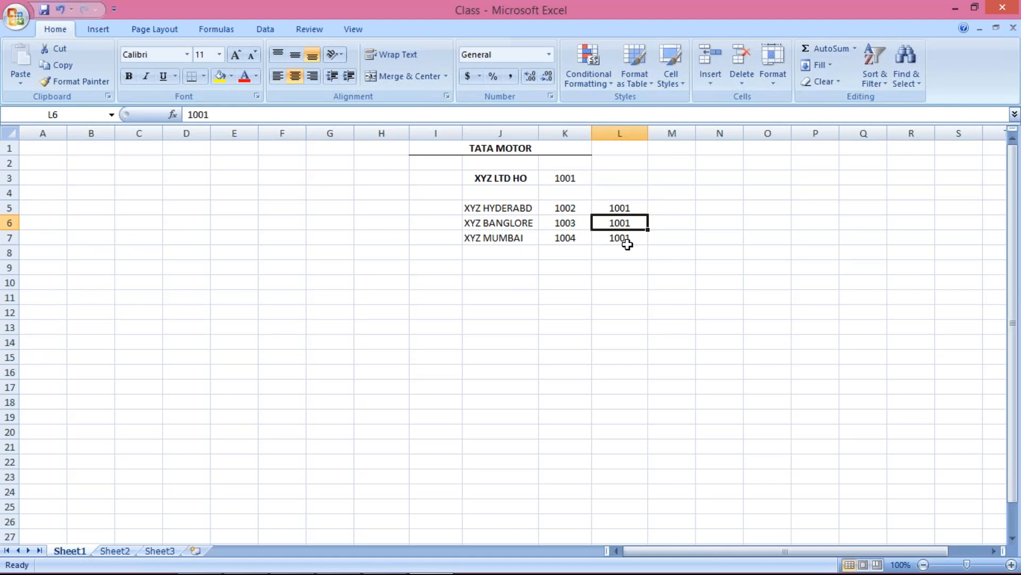
left_click(580, 177)
left_click(568, 207)
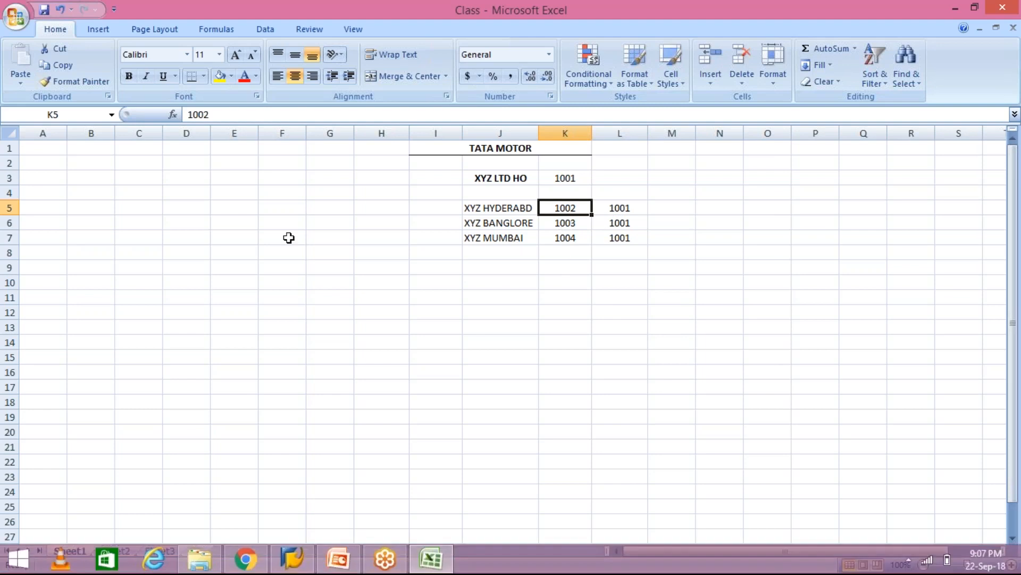
left_click(493, 183)
left_click(582, 179)
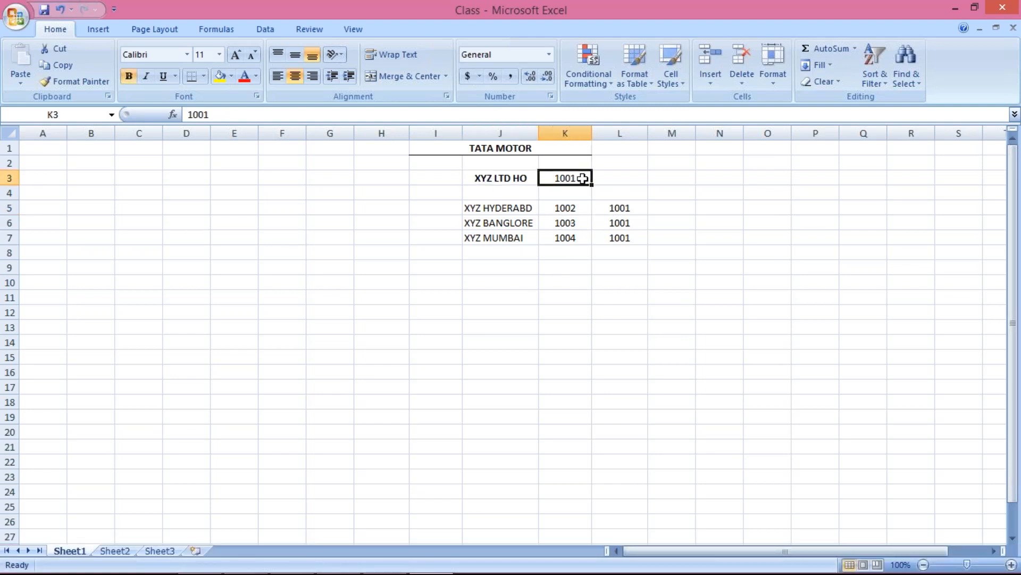
left_click(472, 178)
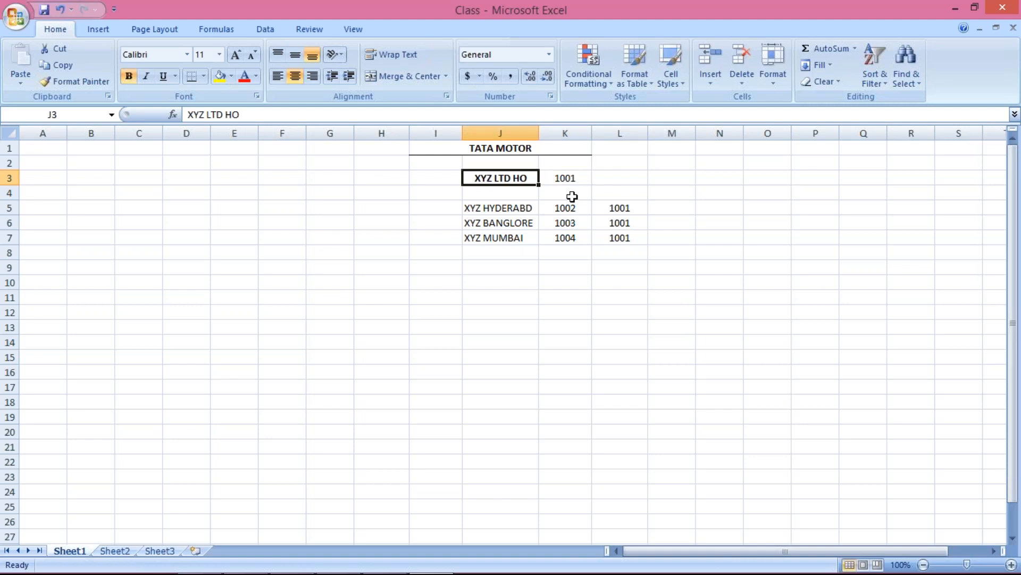
left_click(565, 177)
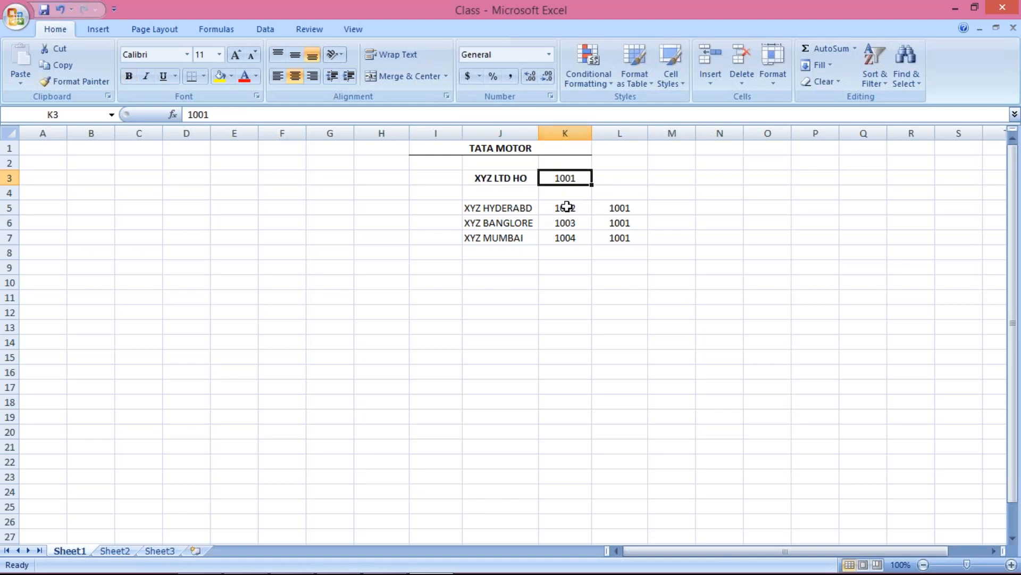
left_click_drag(567, 207, 577, 234)
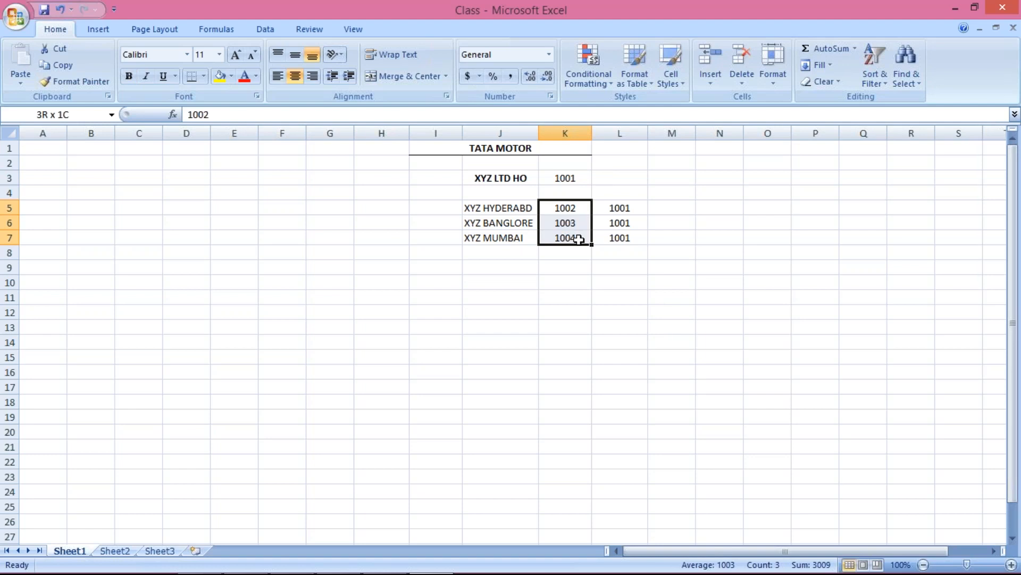
- Review the three branch names in J5 to J7 against the head office XYZ LTD HO in J3
left_click(512, 208)
left_click(513, 224)
left_click(520, 238)
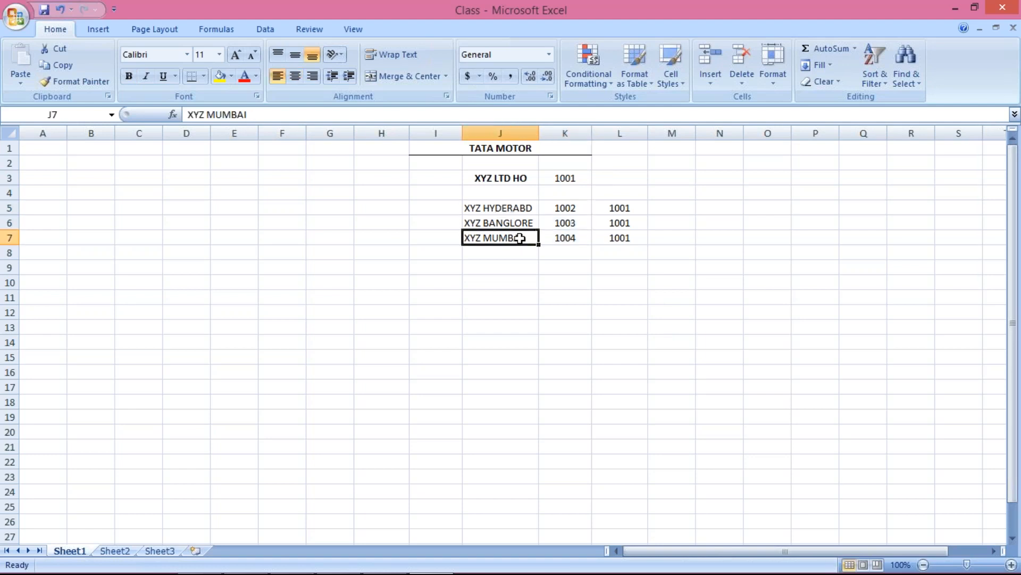
left_click(522, 208)
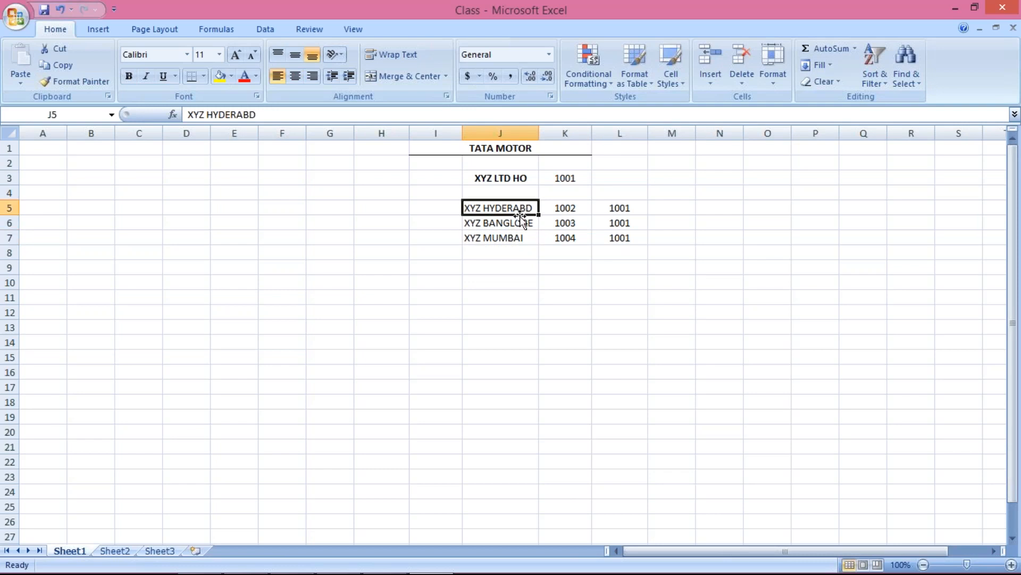
left_click(515, 224)
left_click(506, 206)
left_click(505, 224)
left_click(511, 234)
left_click(506, 206)
left_click(502, 179)
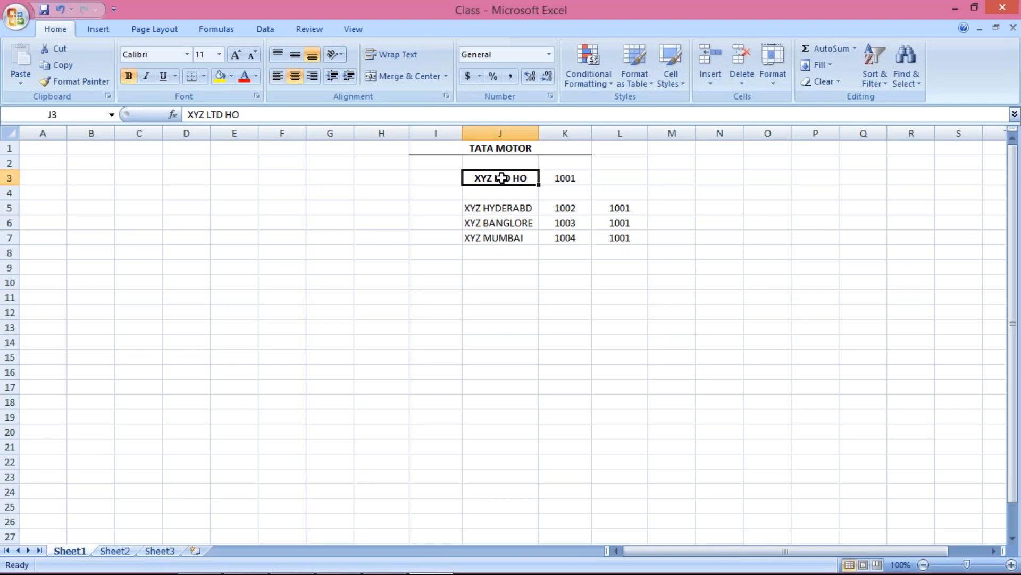
- Compare the head office's number in K3 with the Hyderabad branch and its number in row 5
left_click(565, 181)
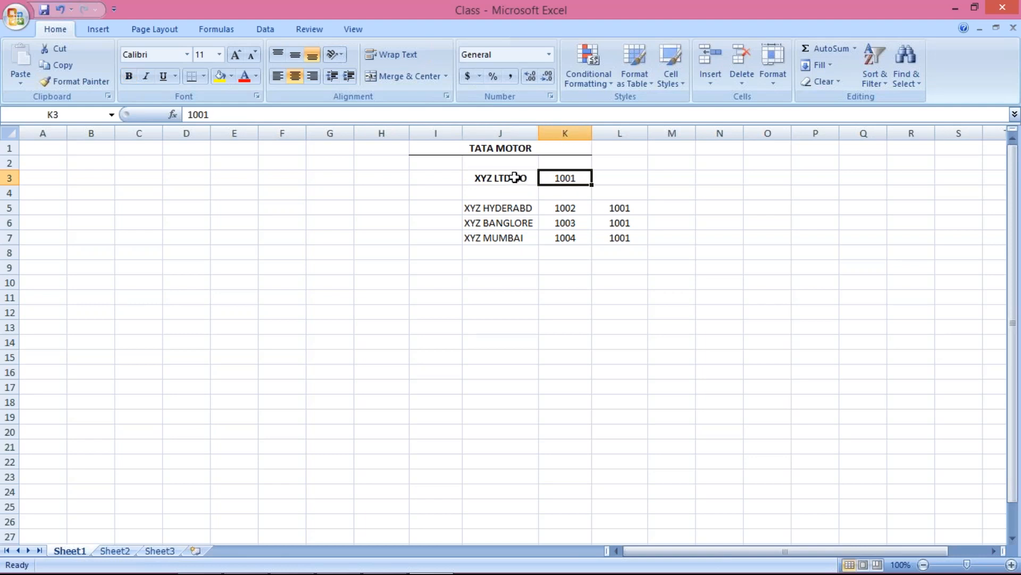
left_click(512, 177)
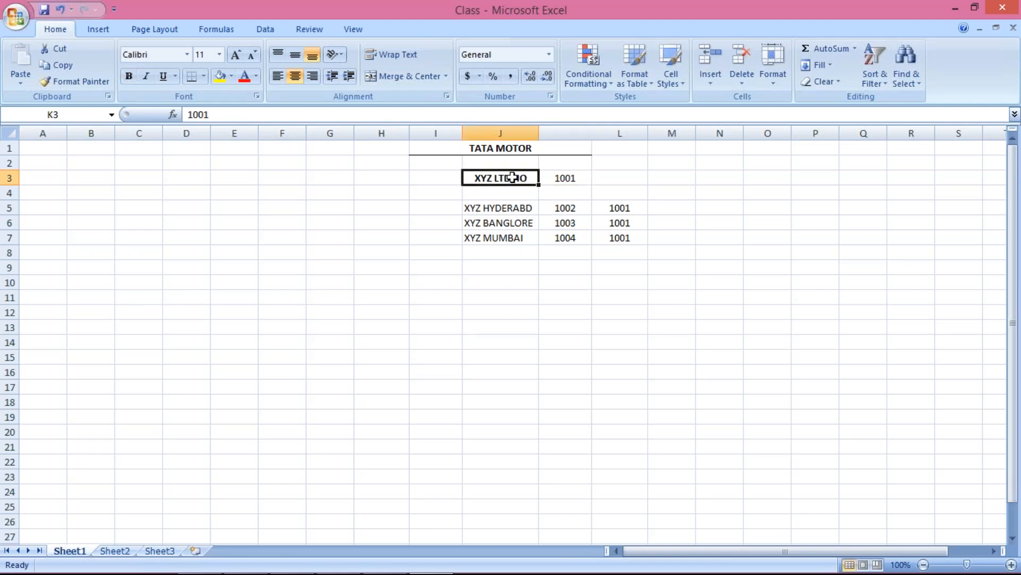
left_click(523, 207)
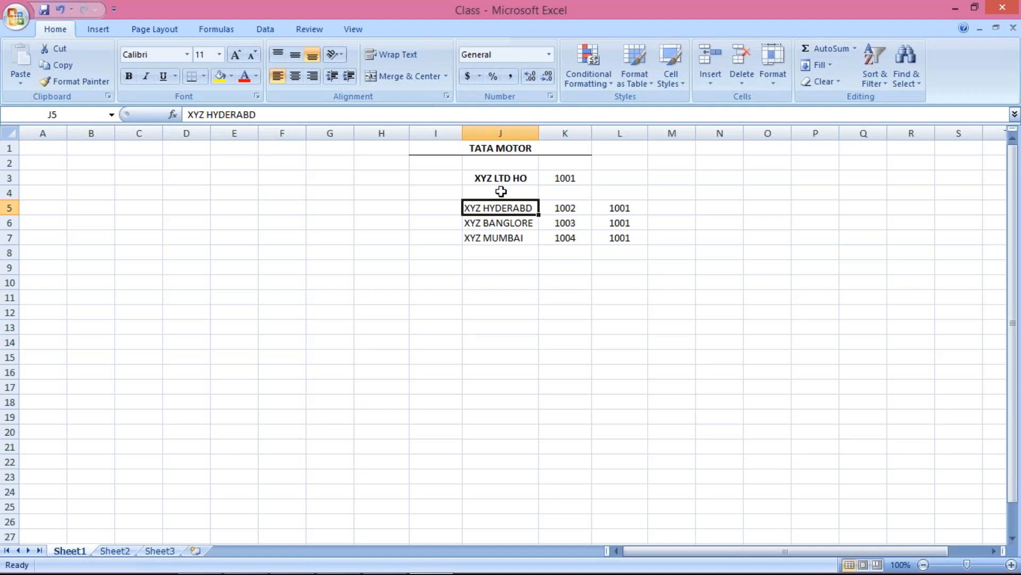
left_click(564, 206)
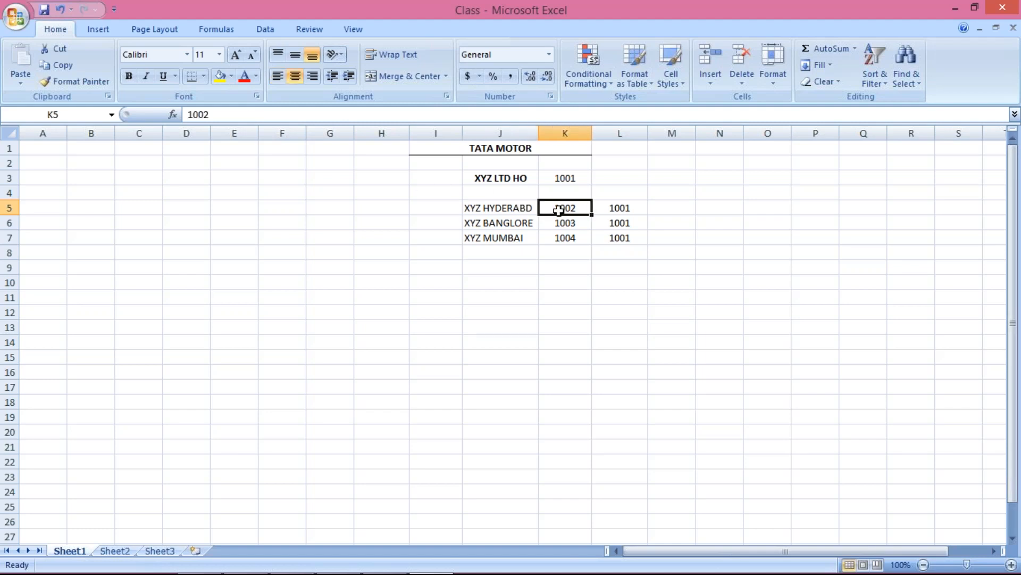
left_click(513, 211)
left_click(555, 208)
left_click(568, 178)
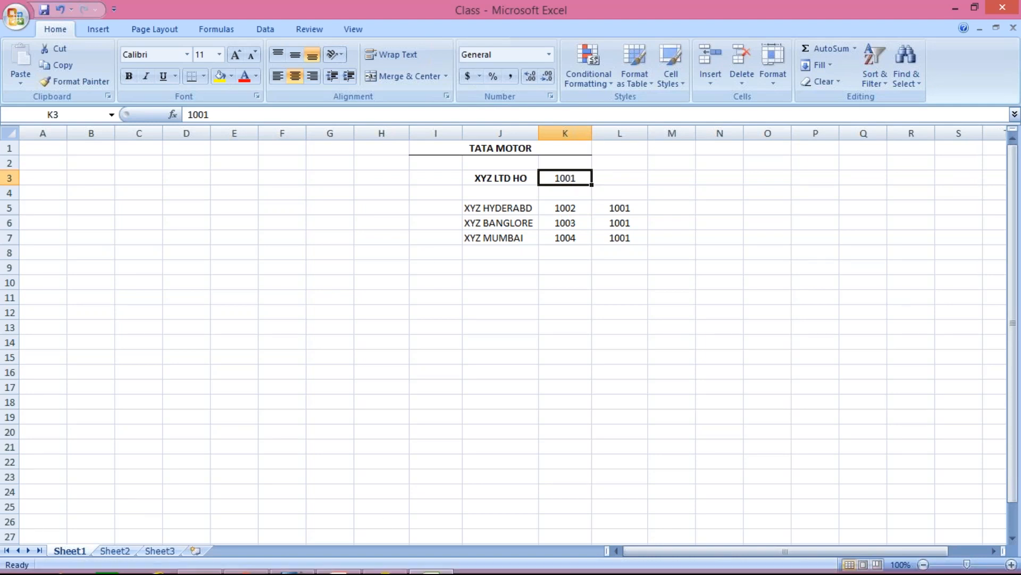
- Switch to SAP Logon and log on to the NEW SERVER connection as sapuser with the account password
left_click(298, 562)
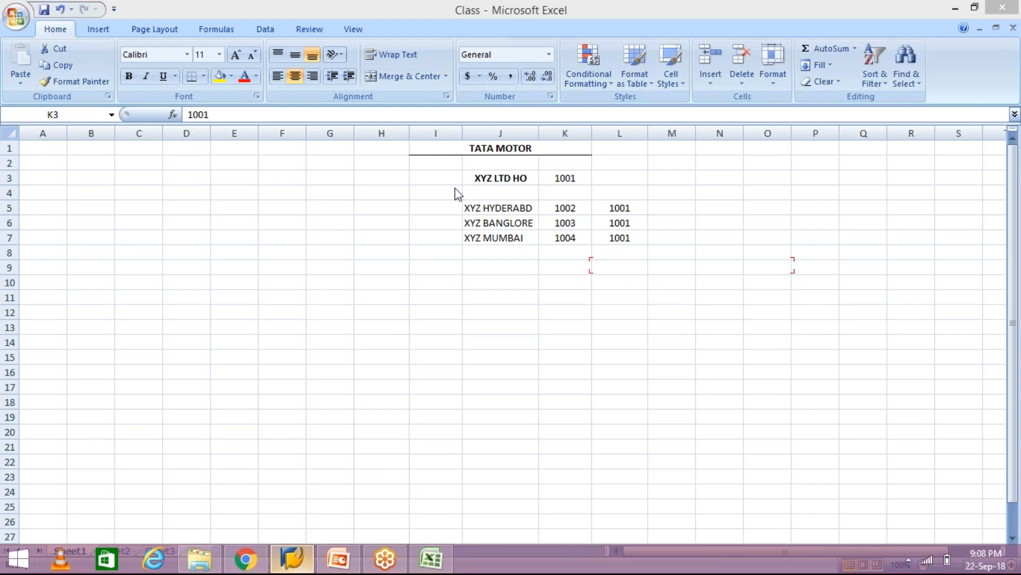
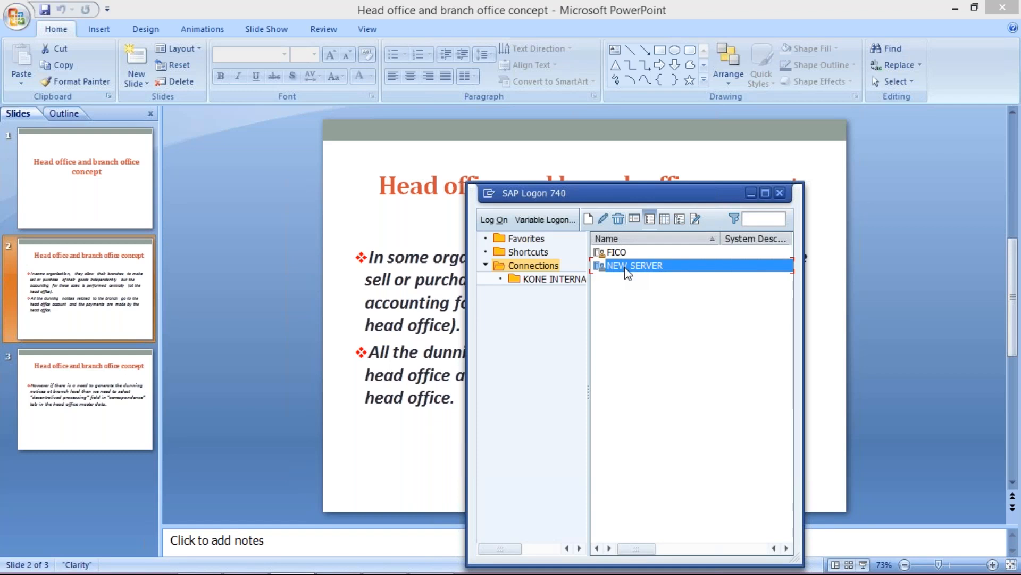
double_click(629, 273)
left_click(148, 152)
key("Down")
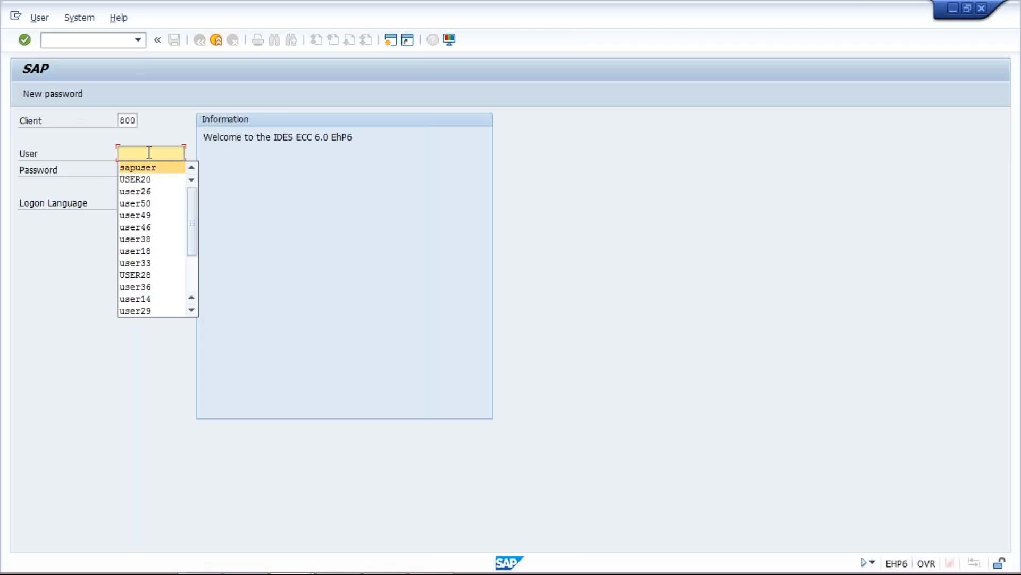
key("Return")
key("Tab")
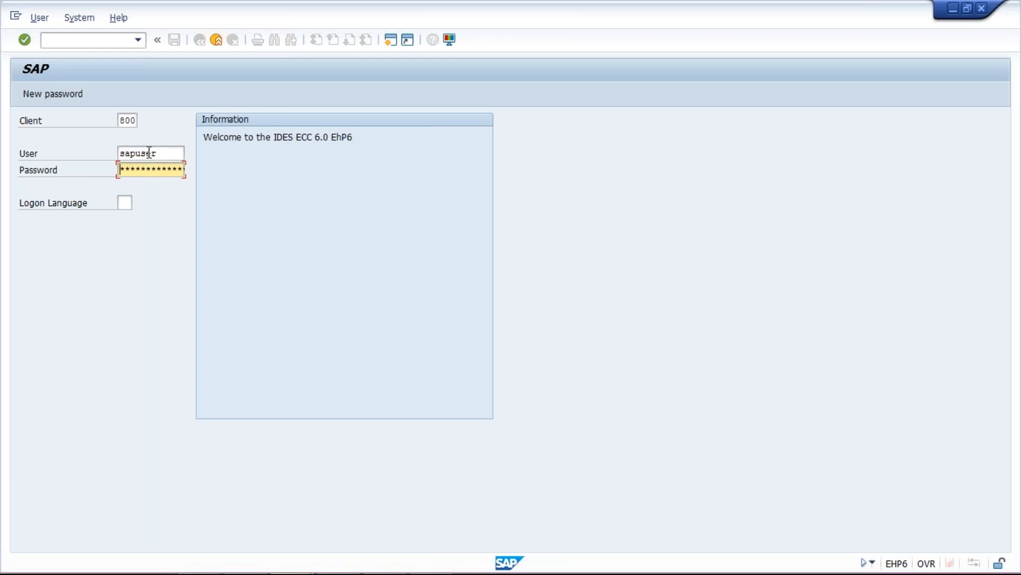
type("******")
key("Return")
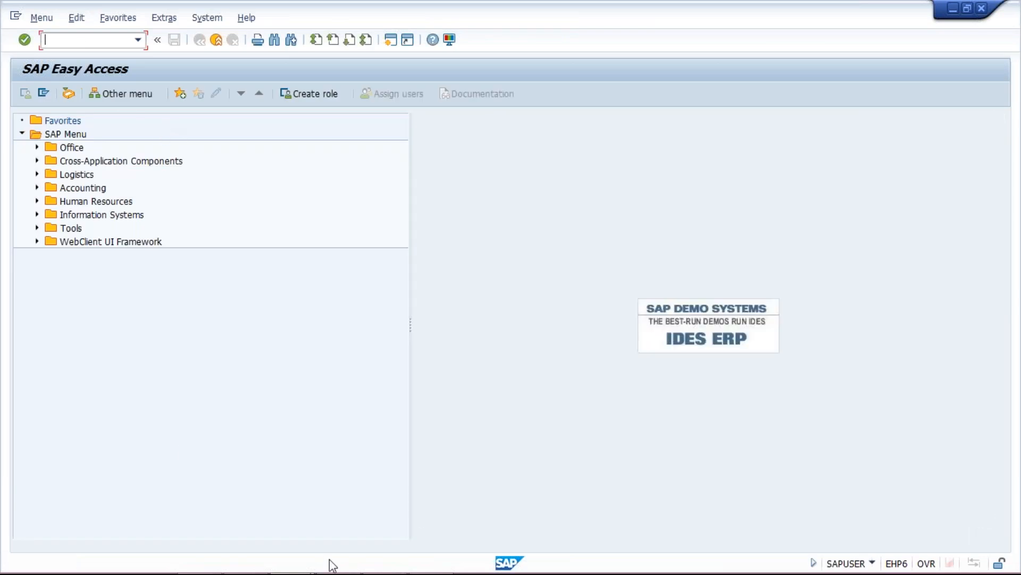
- Switch to the Excel workbook and clear the Mumbai branch entry in cells J7 to L7
left_click(429, 559)
left_click_drag(481, 238, 633, 237)
key("Delete")
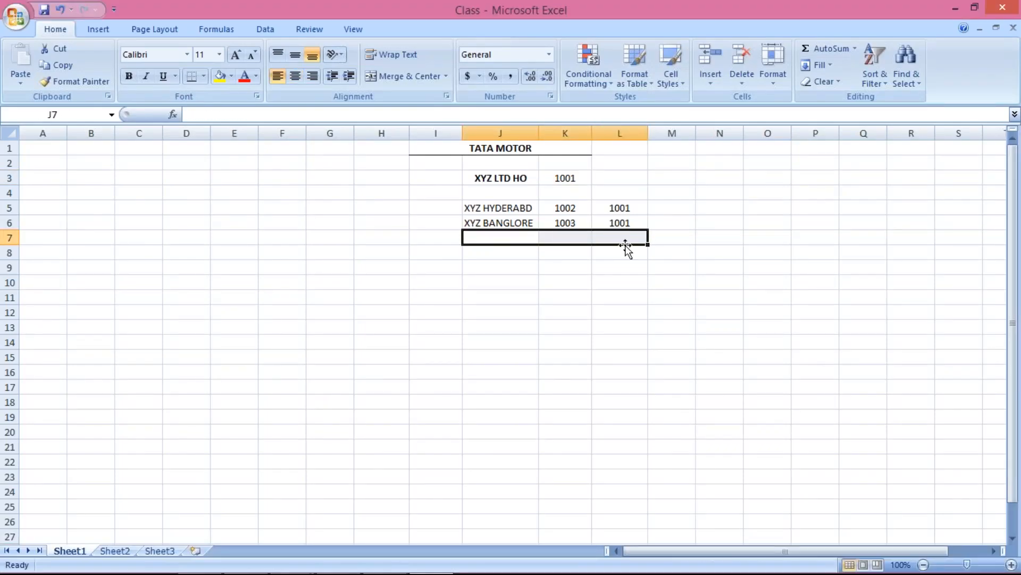
- Review the head office in J3 and the Hyderabad and Bangalore branches listed in J5 and J6
left_click(481, 180)
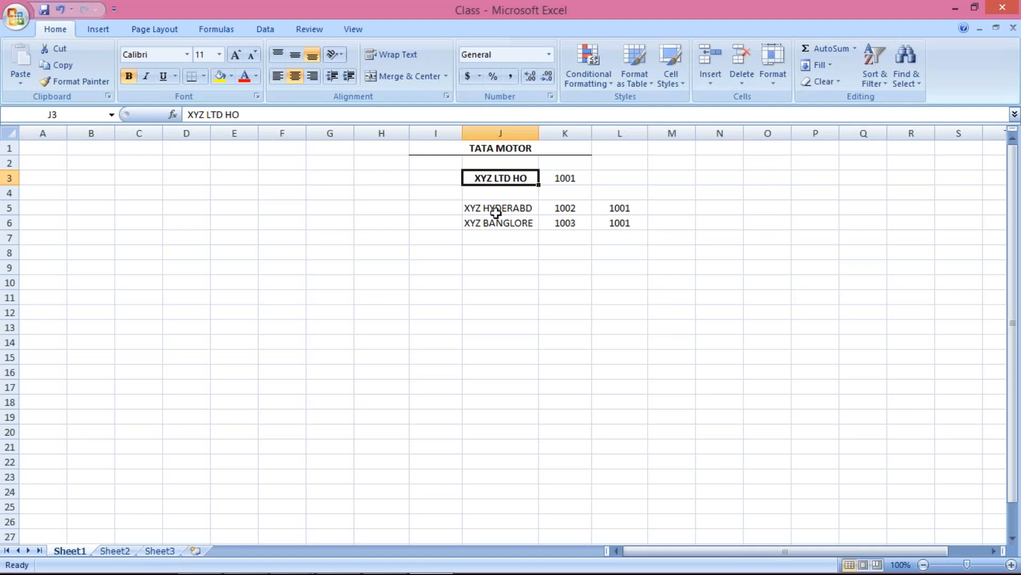
left_click(497, 234)
left_click(507, 208)
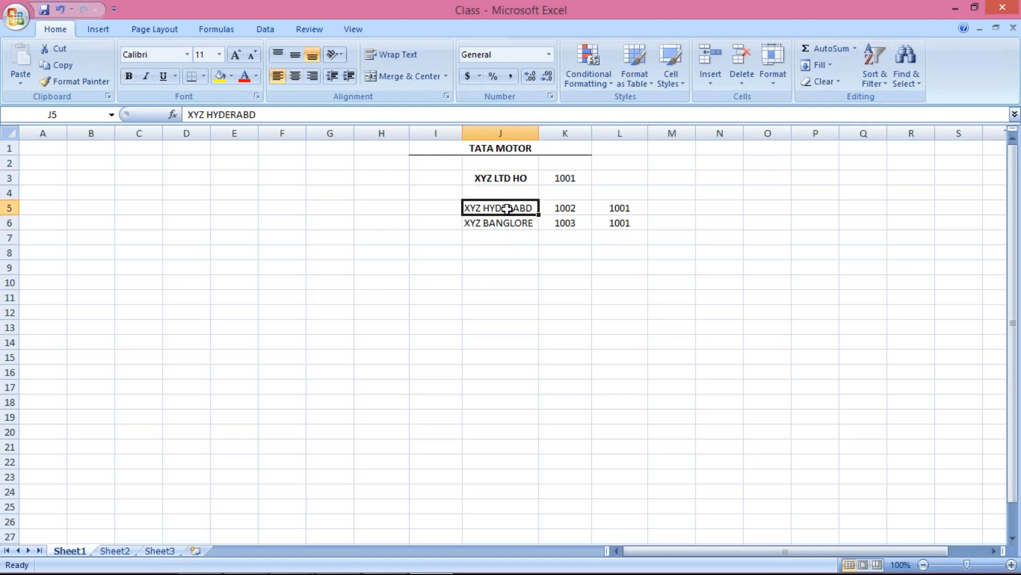
left_click(502, 178)
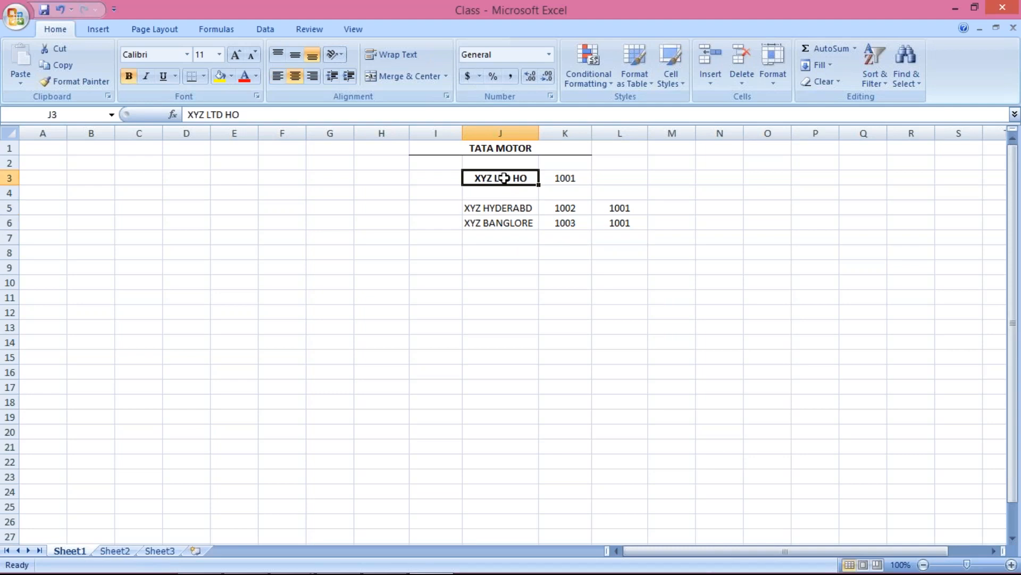
left_click(510, 208)
left_click(508, 224)
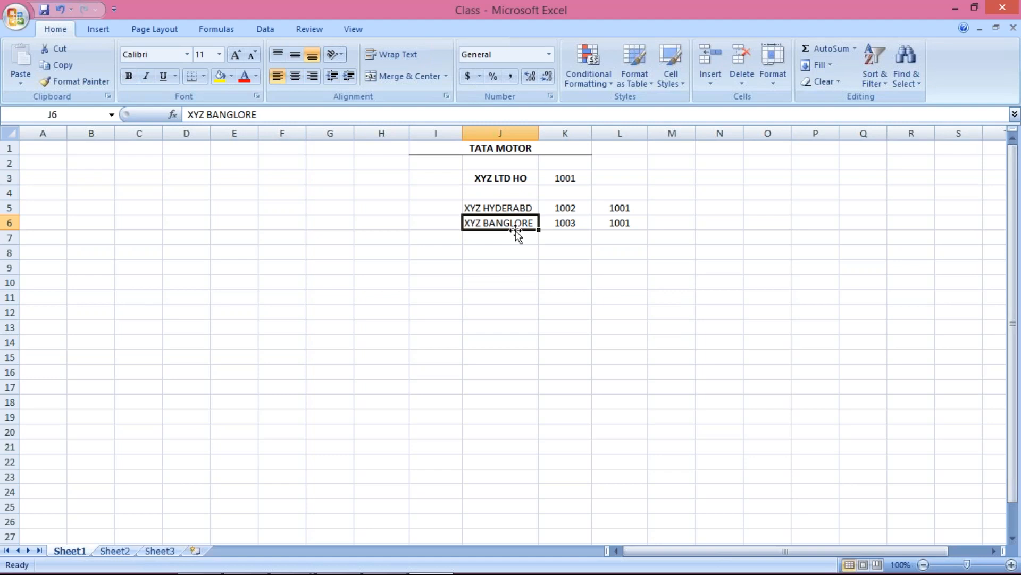
left_click(526, 209)
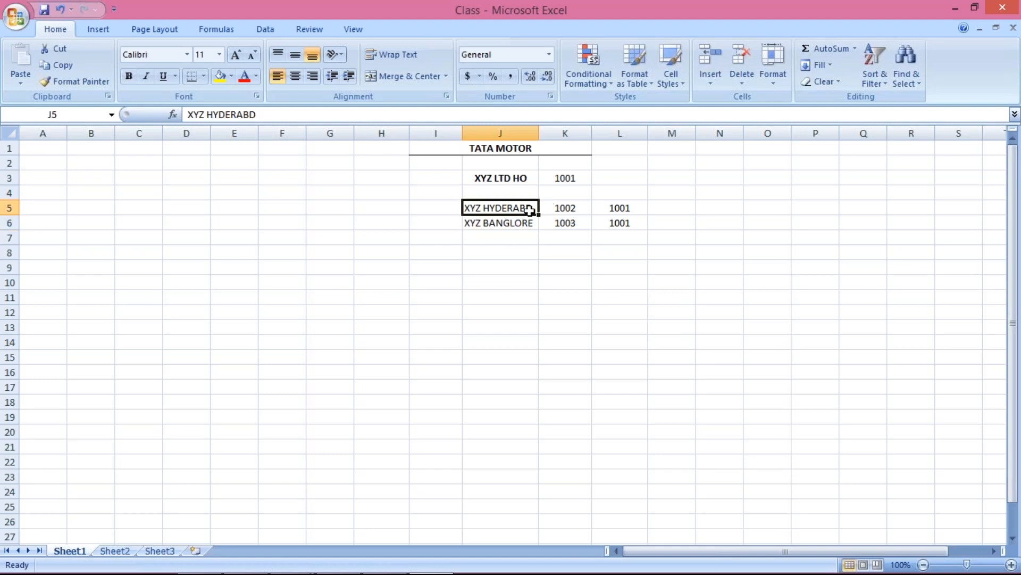
left_click(517, 226)
left_click(515, 210)
left_click(511, 225)
left_click(510, 208)
left_click(504, 182)
mouse_move(331, 572)
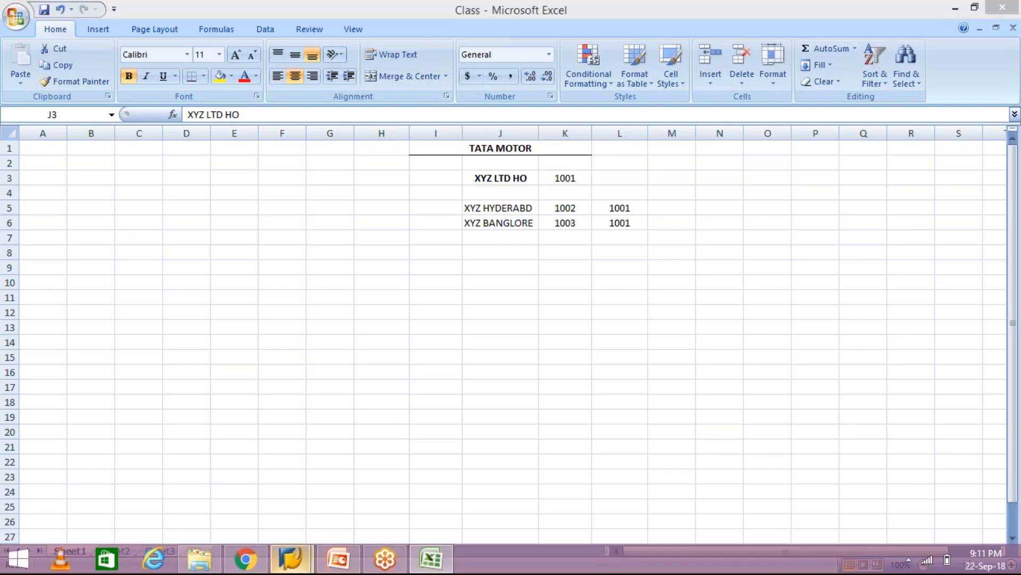
mouse_move(290, 559)
left_click(354, 502)
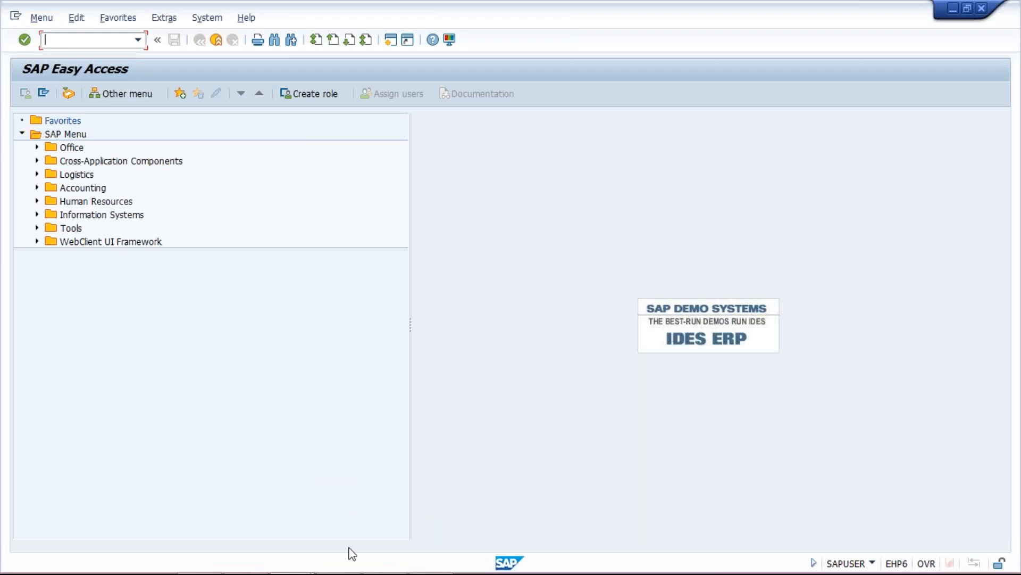
mouse_move(438, 558)
left_click(438, 557)
left_click_drag(496, 178, 522, 219)
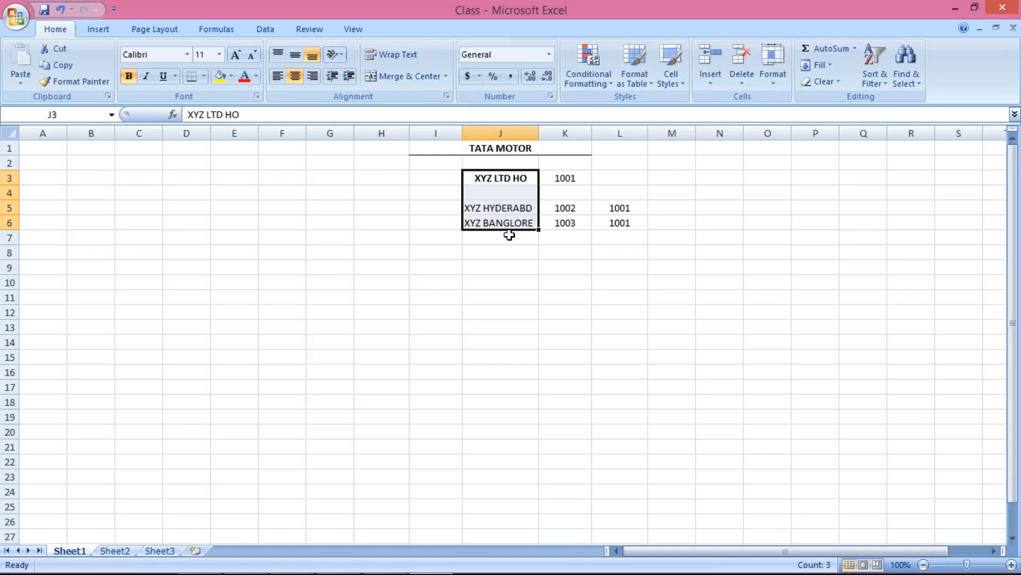
left_click(503, 176)
left_click(511, 211)
left_click(506, 222)
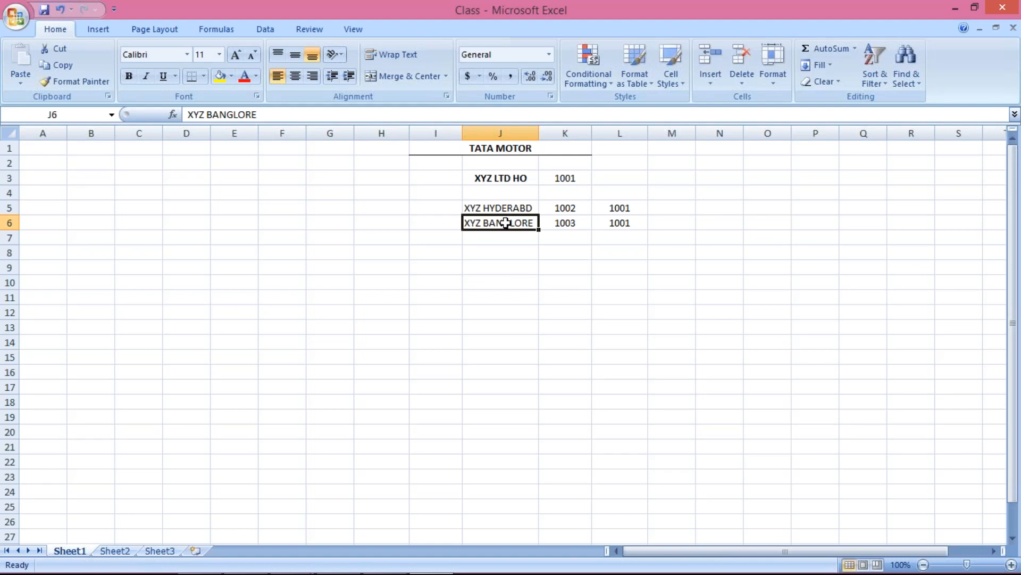
- Switch to SAP and start transaction XD01 for creating a customer centrally
mouse_move(295, 563)
left_click(349, 506)
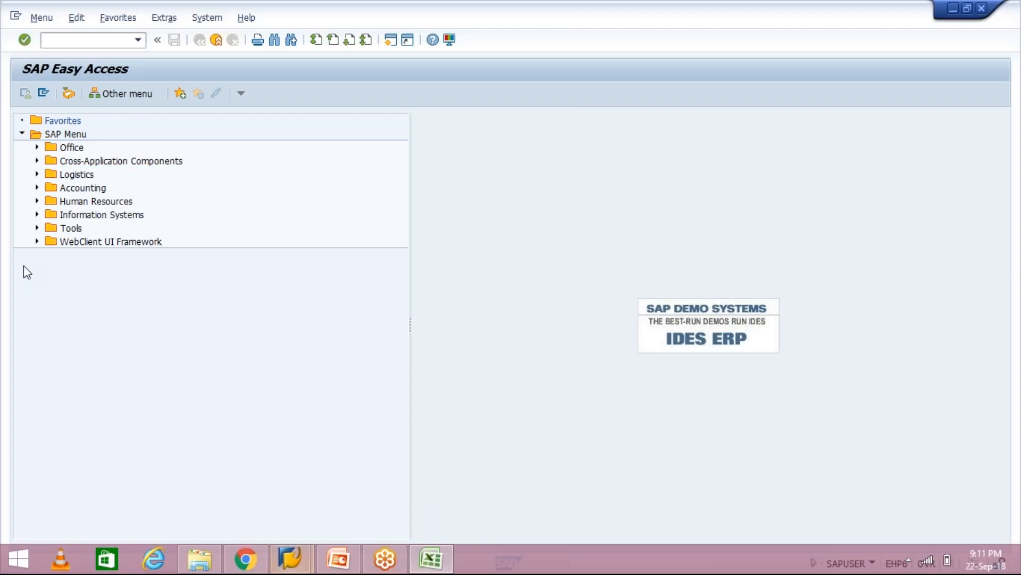
type("xd01")
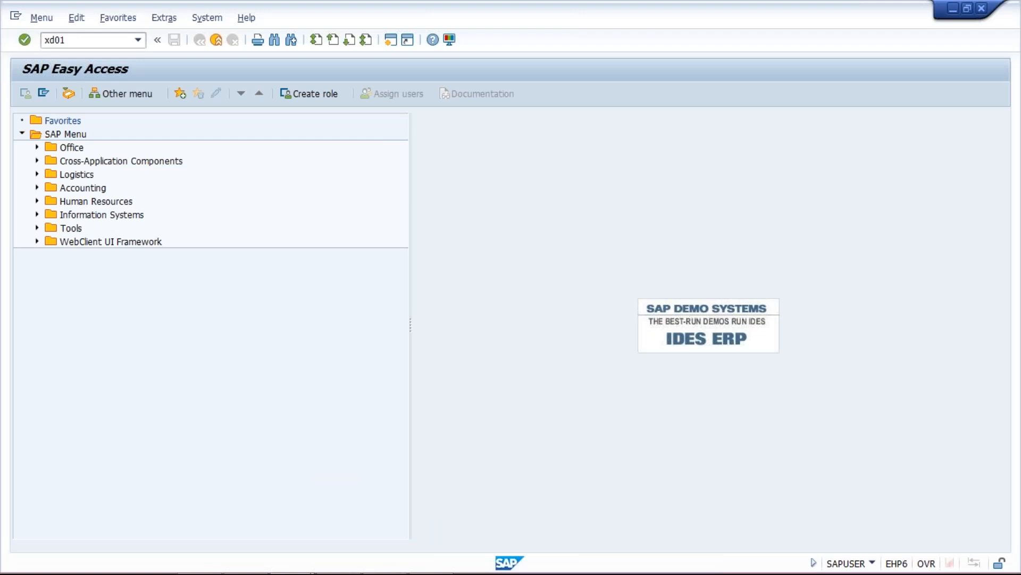
key("Return")
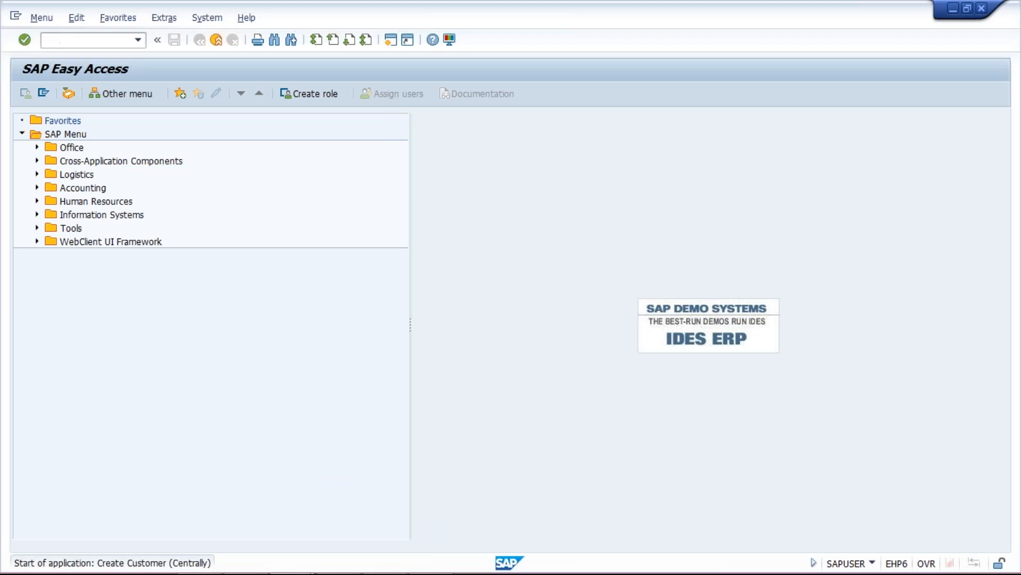
- Choose the account group TM10 (CUSTOMER ACT GROUP TM) and company code TM10, and continue to the new customer's general data
left_click(124, 145)
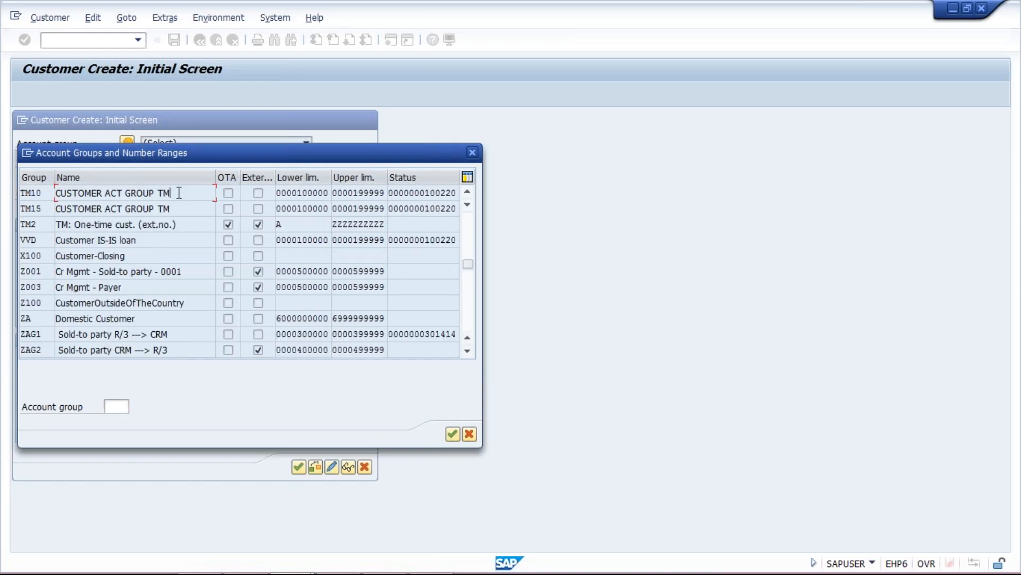
double_click(177, 193)
left_click(149, 194)
type("TM10")
key("Return")
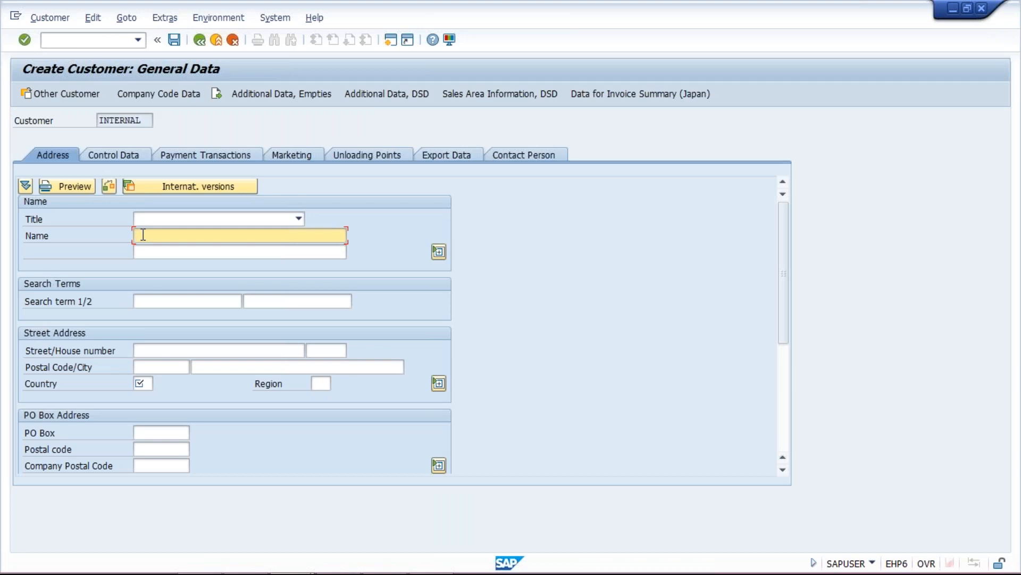
- Enter XYZ LTD (TM10) HO as the customer's name and IN as its country
type("XY")
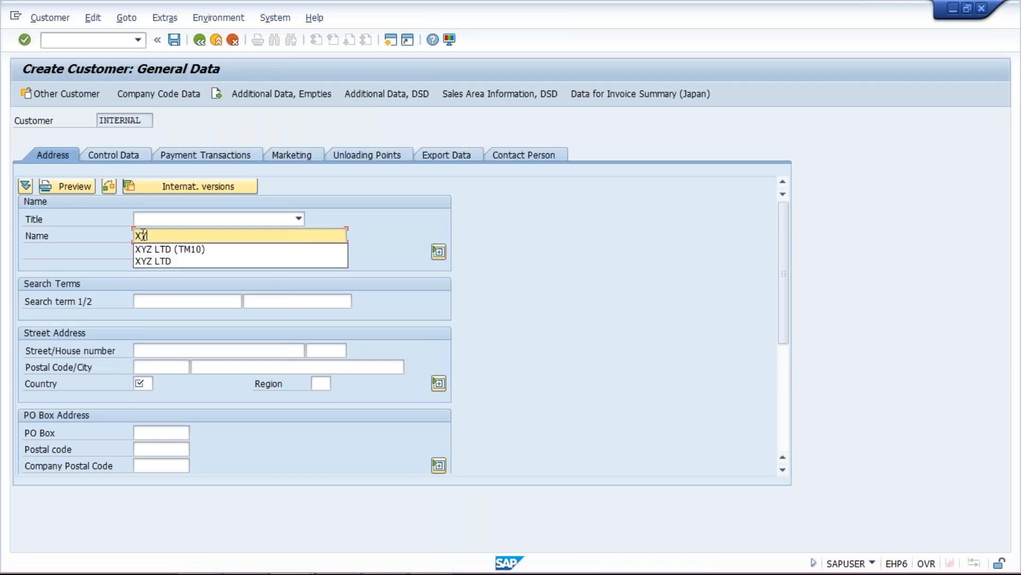
type("Z")
key("Down")
key("Return")
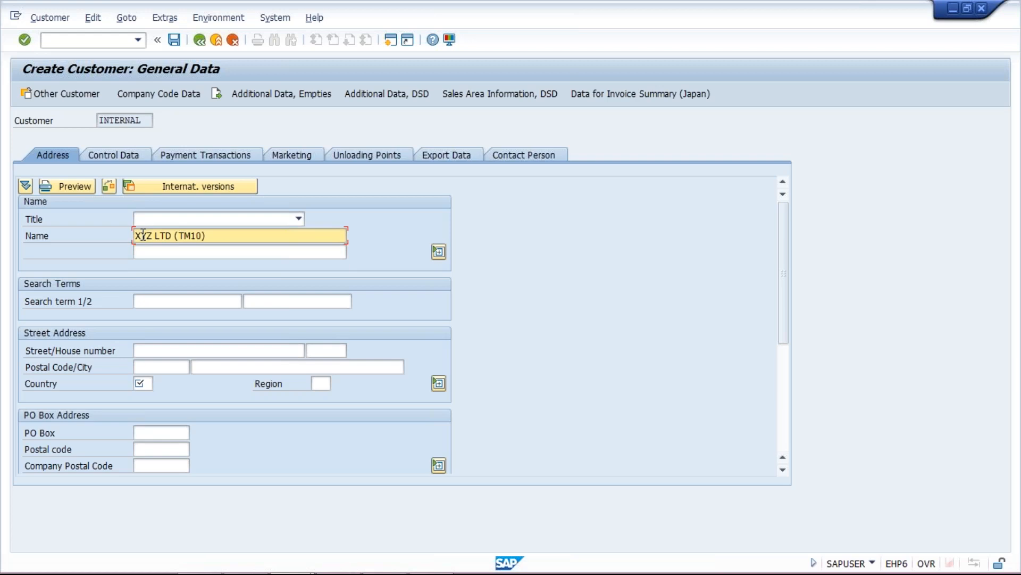
type("HO")
left_click(151, 384)
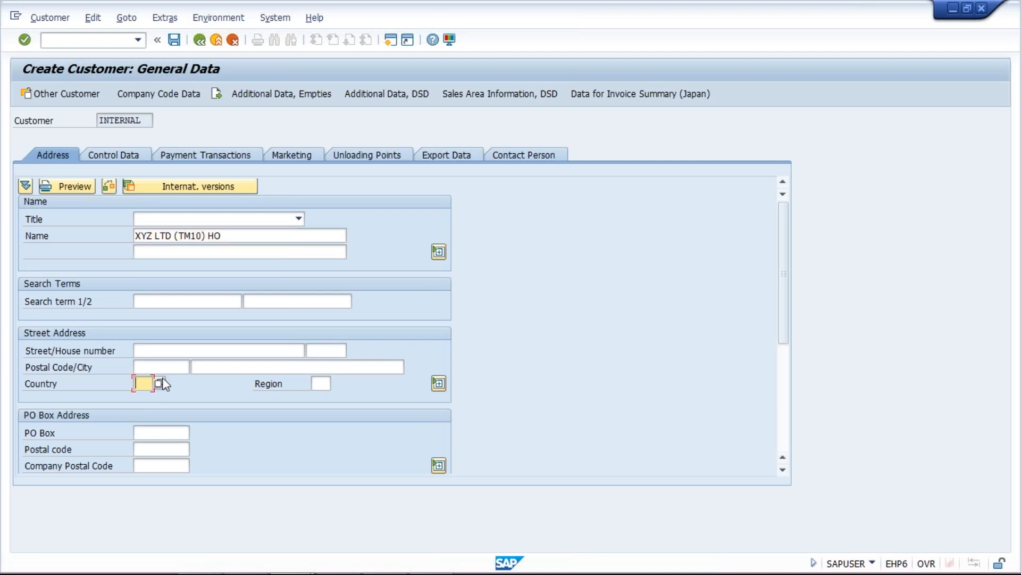
type("IN")
- Open the customer's company code data and enter 1001 as the reconciliation account, leaving the head office field blank
left_click(165, 95)
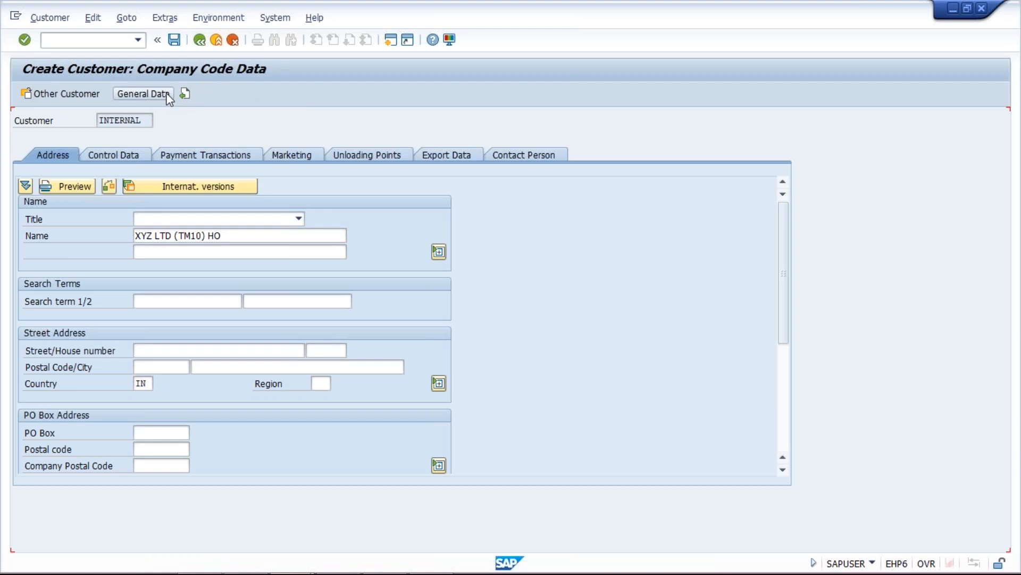
type("1001")
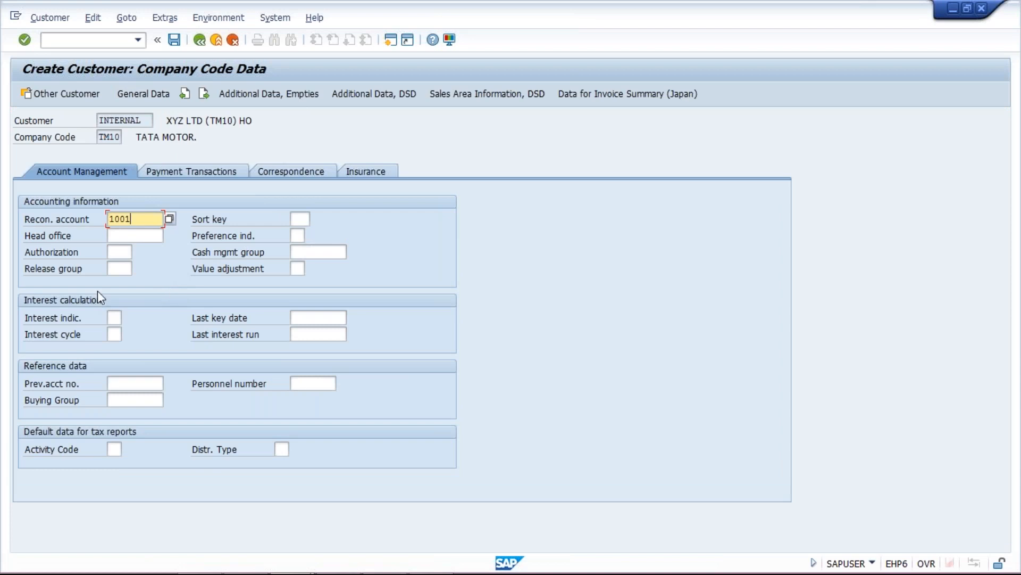
left_click(122, 235)
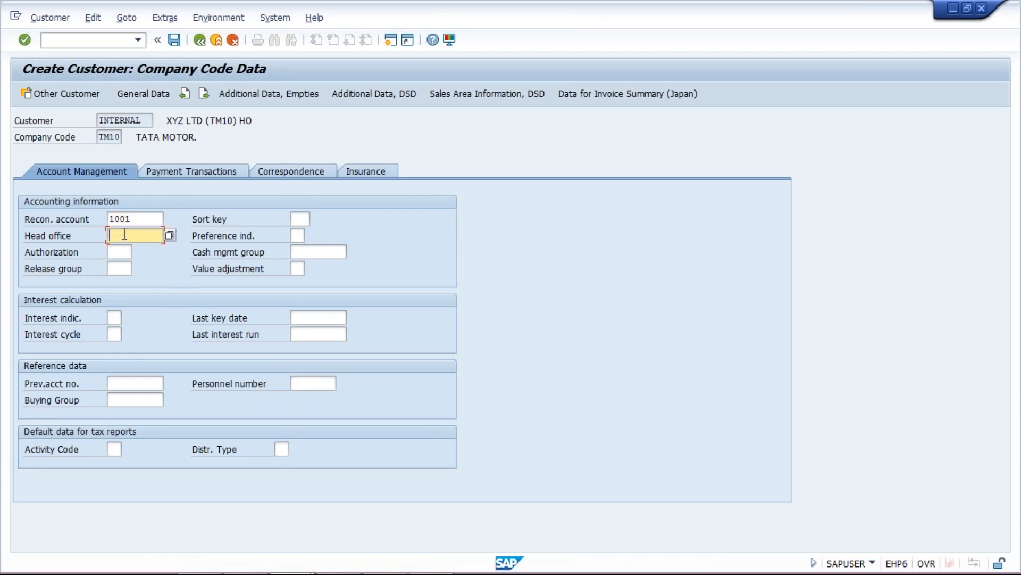
left_click(137, 120)
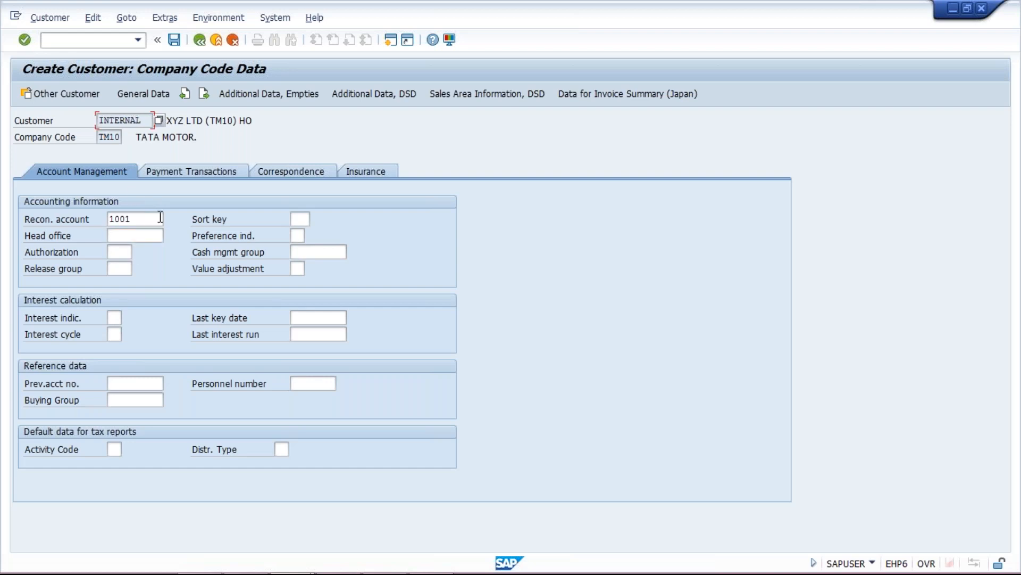
- Set the head office customer's terms of payment to 0001 and save the customer
left_click(159, 219)
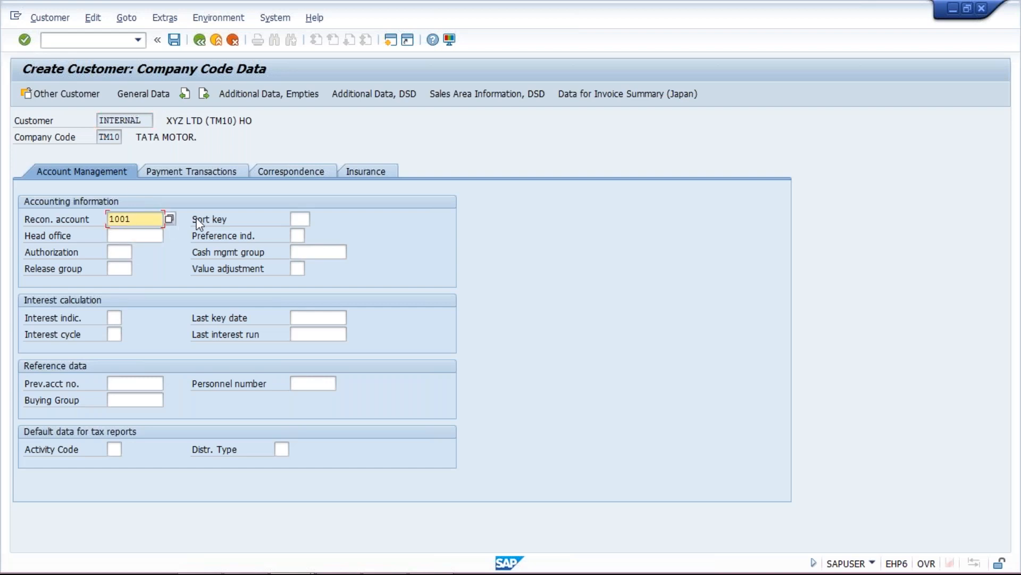
left_click(238, 171)
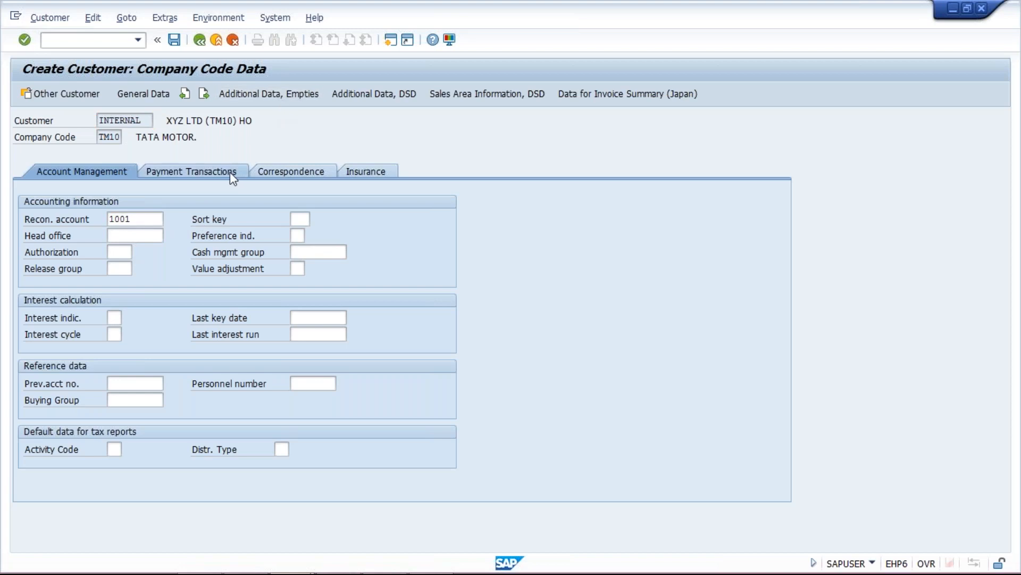
type("0")
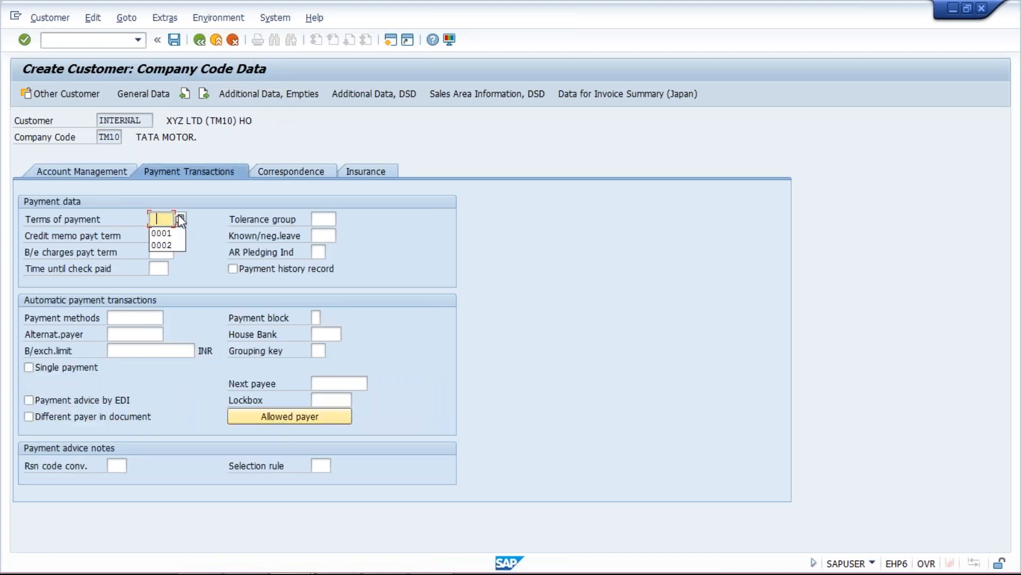
key("Down")
key("Return")
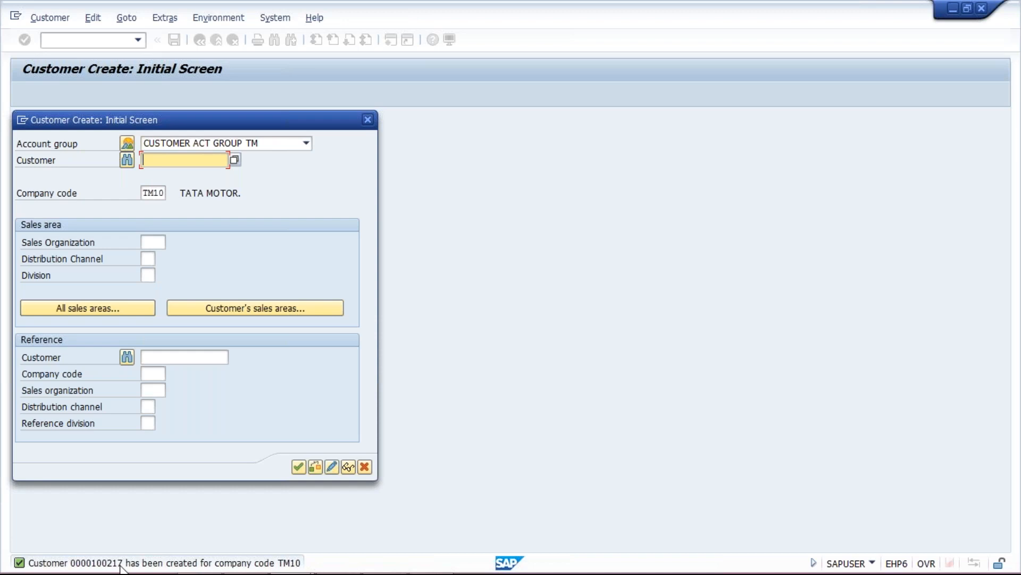
- Restart transaction XD01 and continue to a new customer's general data with account group CUSTOMER ACT GROUP TM and company code TM10
key("Escape")
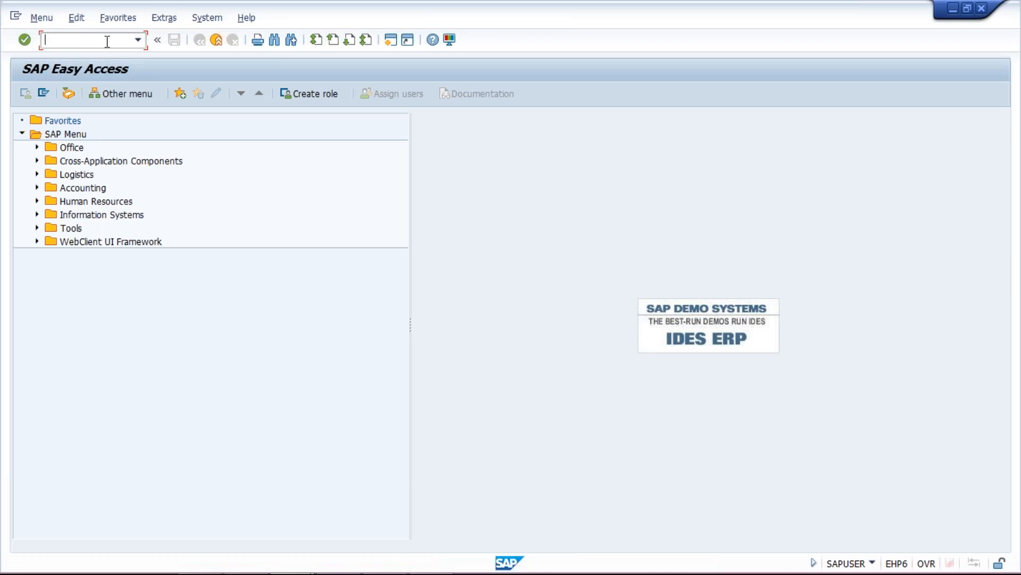
type("XD01")
key("Return")
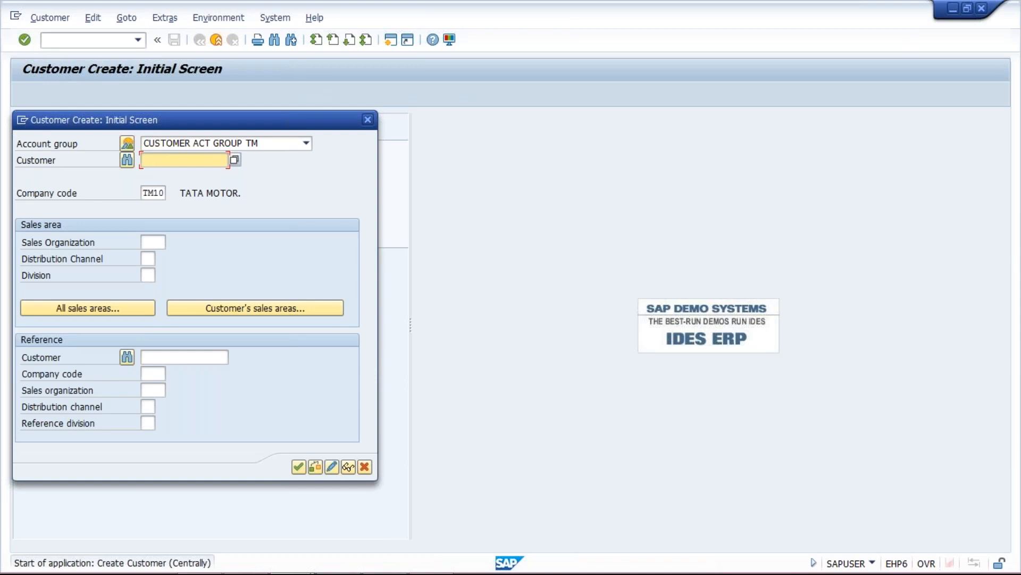
key("Return")
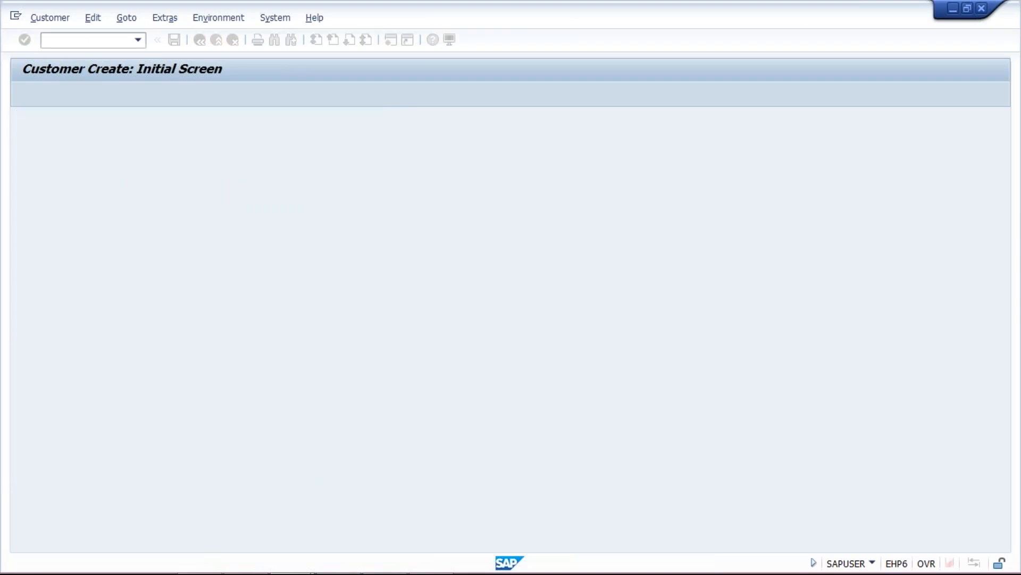
- Enter BRANCH OFFICE (TM10) HYDERABAD as the customer's name and IN as its country
left_click(192, 235)
type("B")
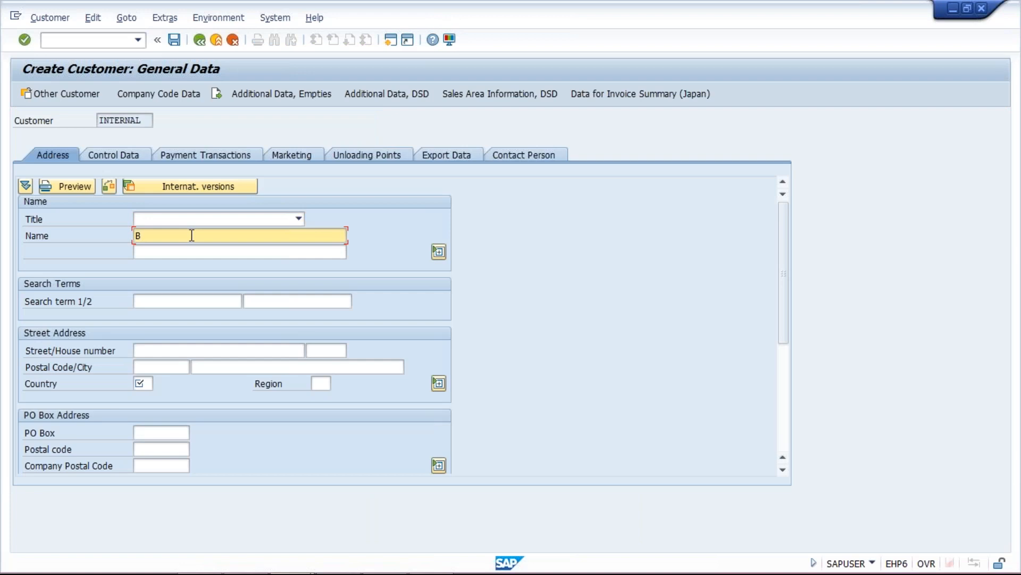
type("RA")
type("NCH O")
type("FFICE")
type(" ()")
type("TM")
type("10")
type(")")
type(" HYDERA")
type("BAD")
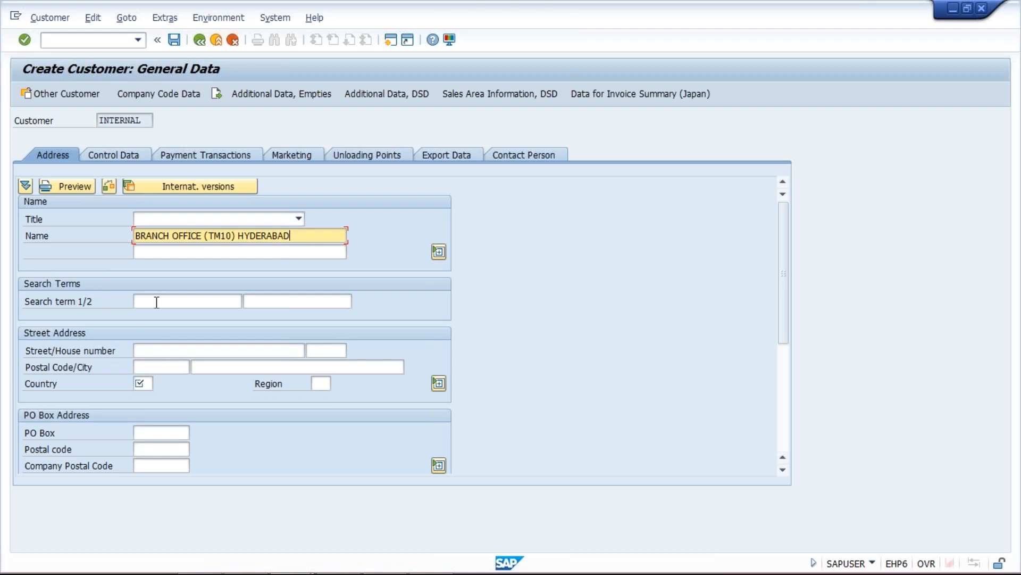
left_click(144, 383)
type("IN")
left_click(328, 235)
key("shift+Home")
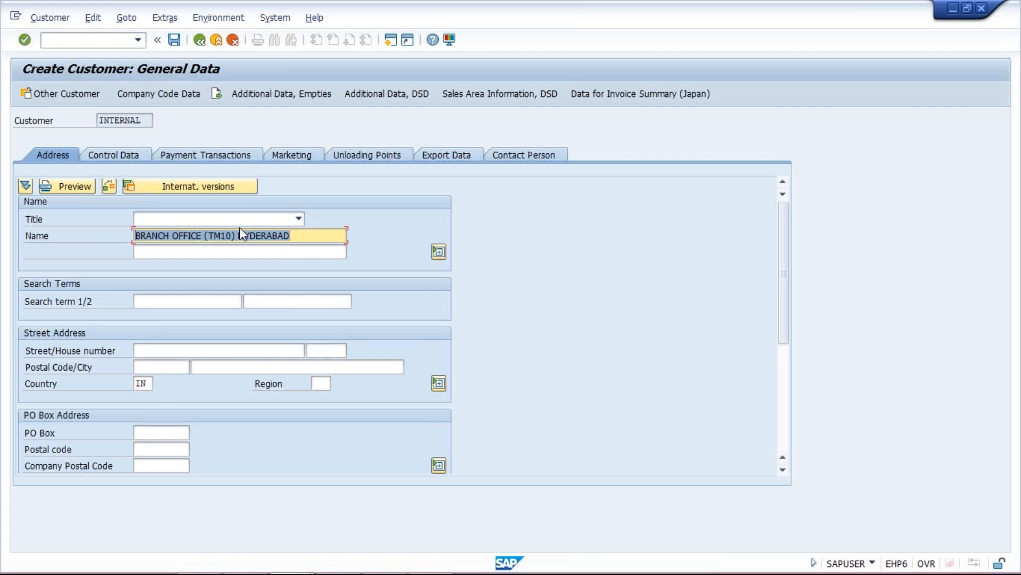
- Open the Hyderabad branch's company code data and enter 1001 as the reconciliation account
left_click(164, 94)
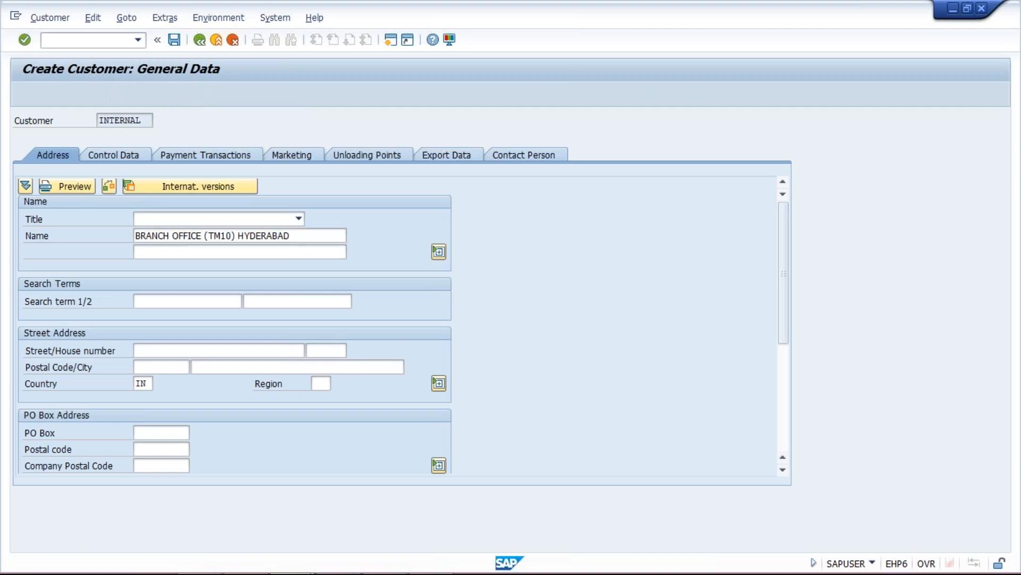
left_click(139, 218)
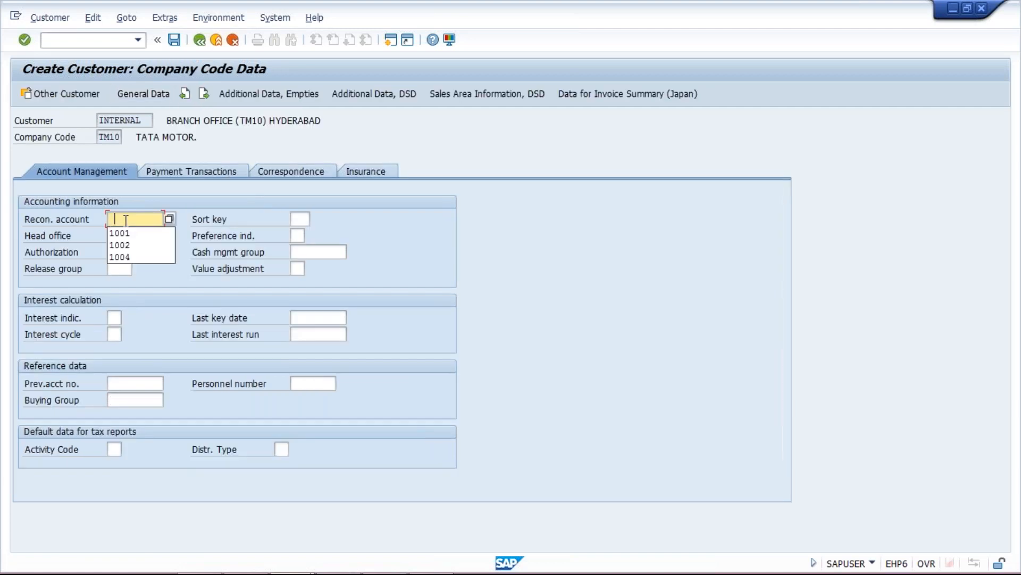
left_click(134, 233)
- Look up the customers of company code TM10 and assign XYZ LTD (TM10) HO as the Hyderabad branch's head office
left_click(135, 235)
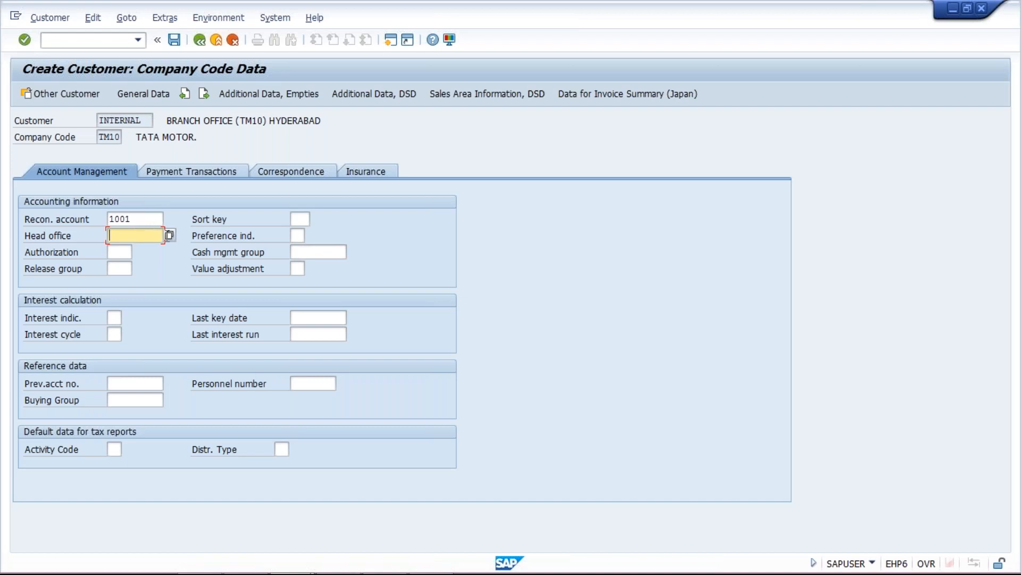
left_click(169, 237)
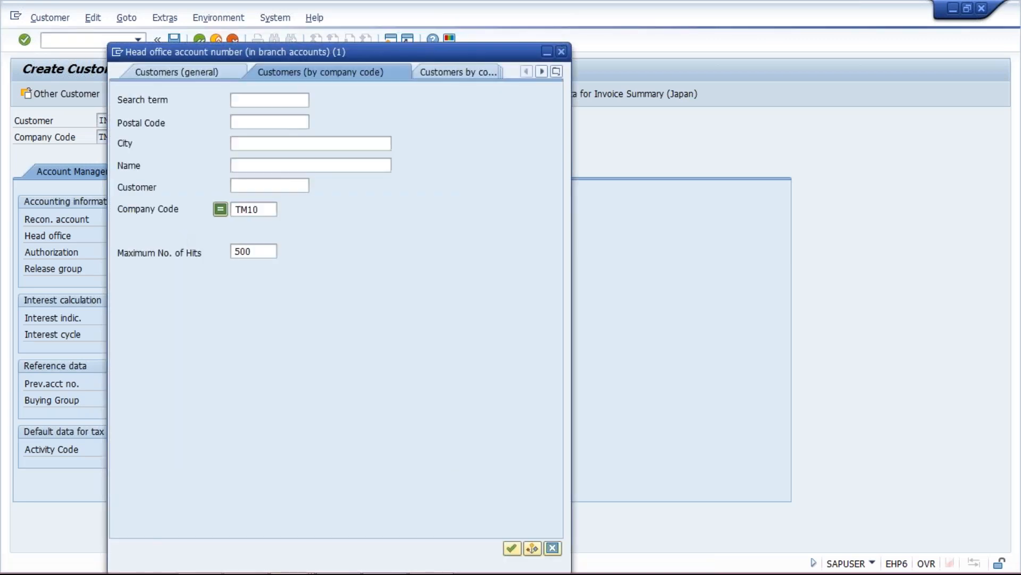
left_click(266, 184)
left_click(512, 548)
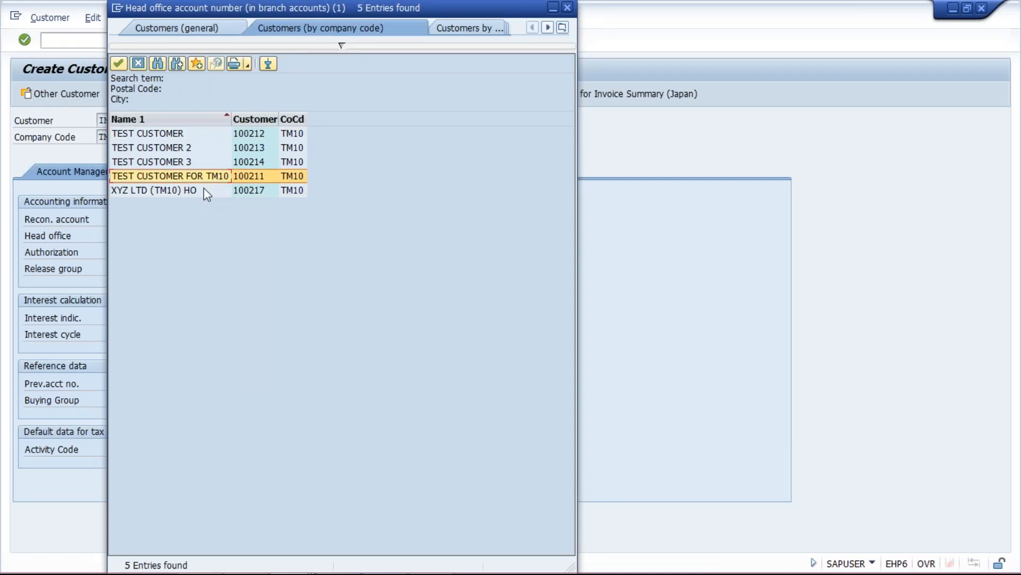
double_click(248, 193)
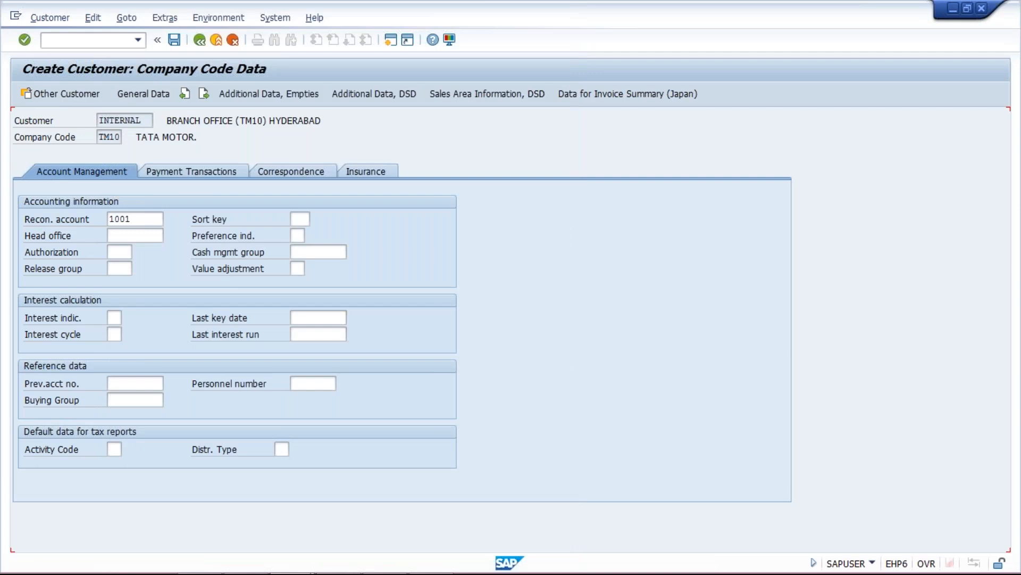
left_click(152, 218)
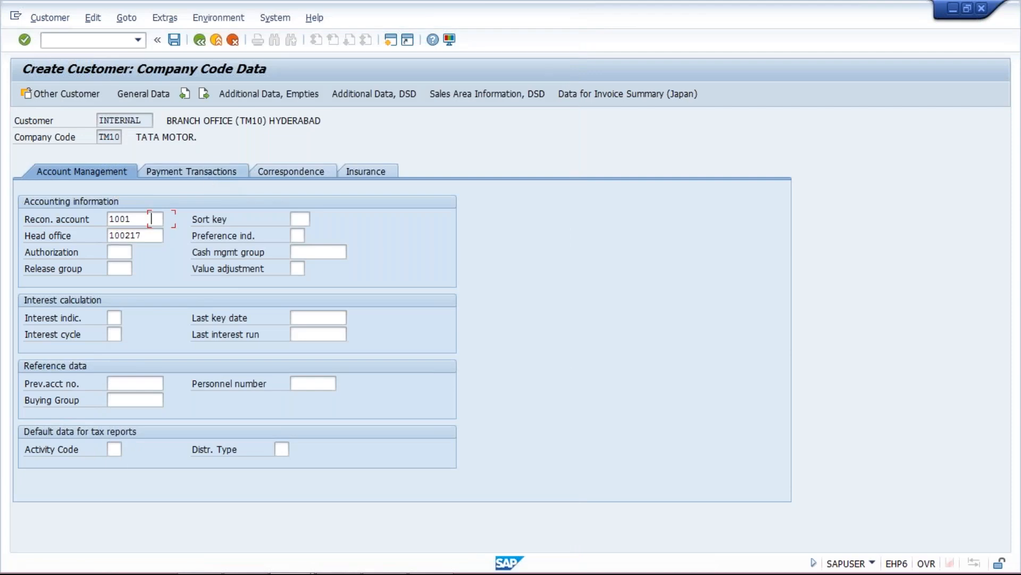
- Set the Hyderabad branch's terms of payment to 0001
left_click(206, 175)
key("space")
key("Down")
key("Return")
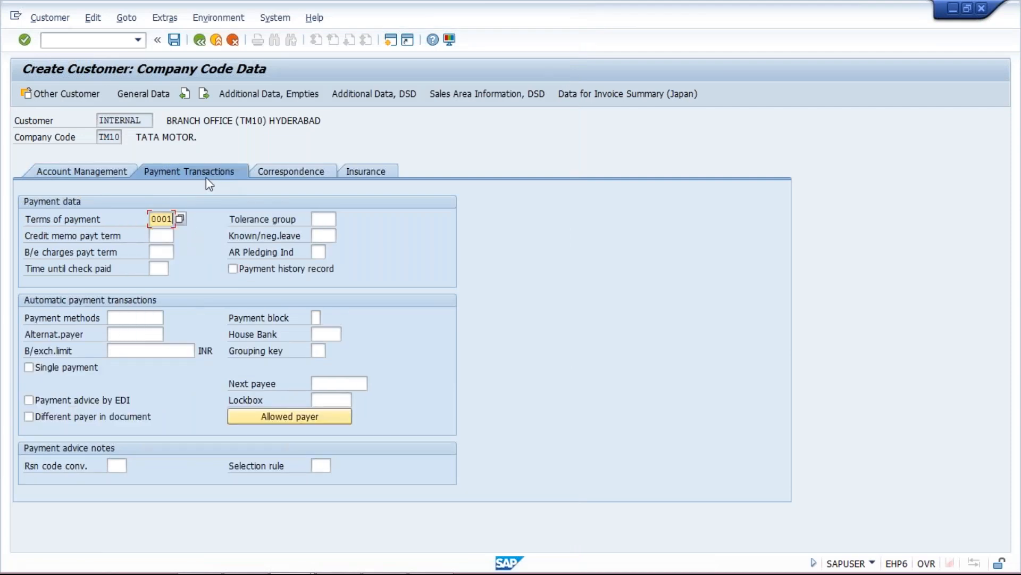
- Enter TM10 as the Hyderabad branch's dunning procedure and save the customer
left_click(270, 171)
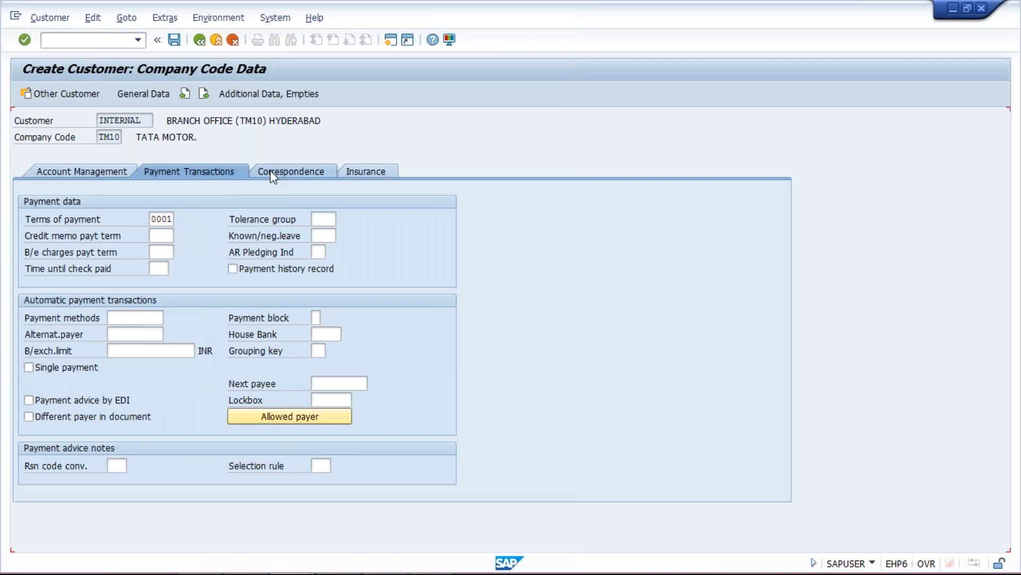
left_click(118, 218)
type("TM10")
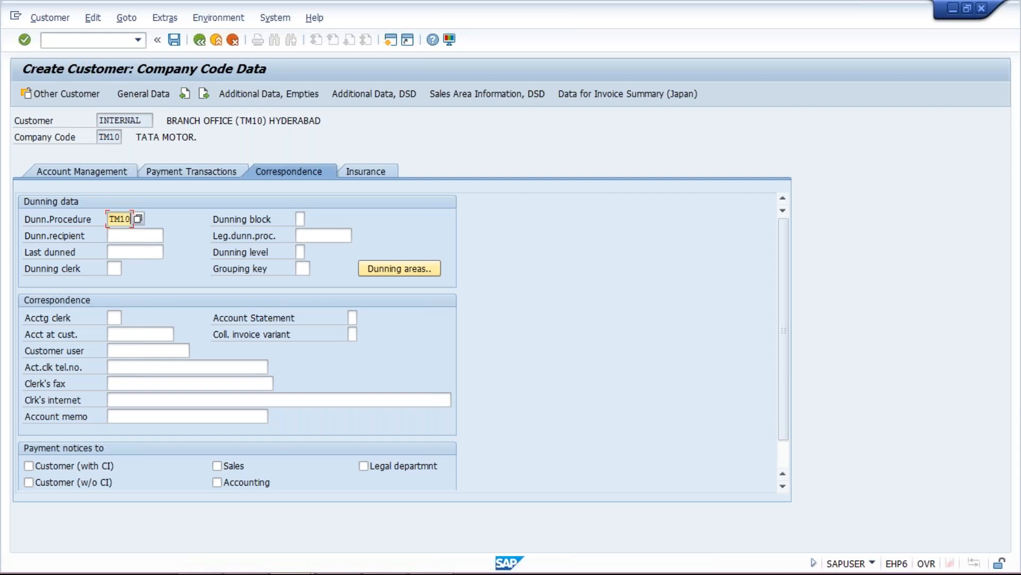
key("Return")
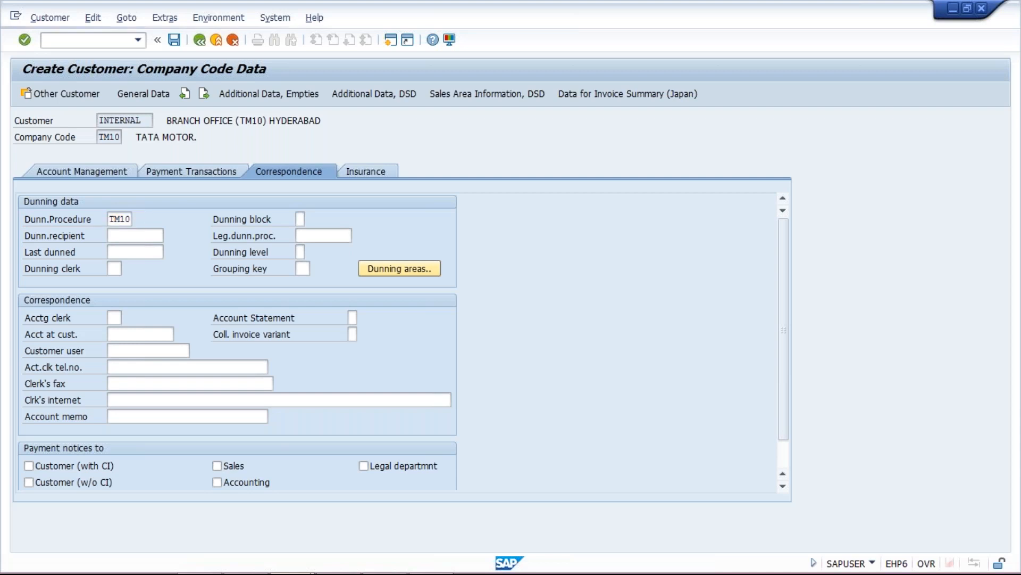
key("ctrl+s")
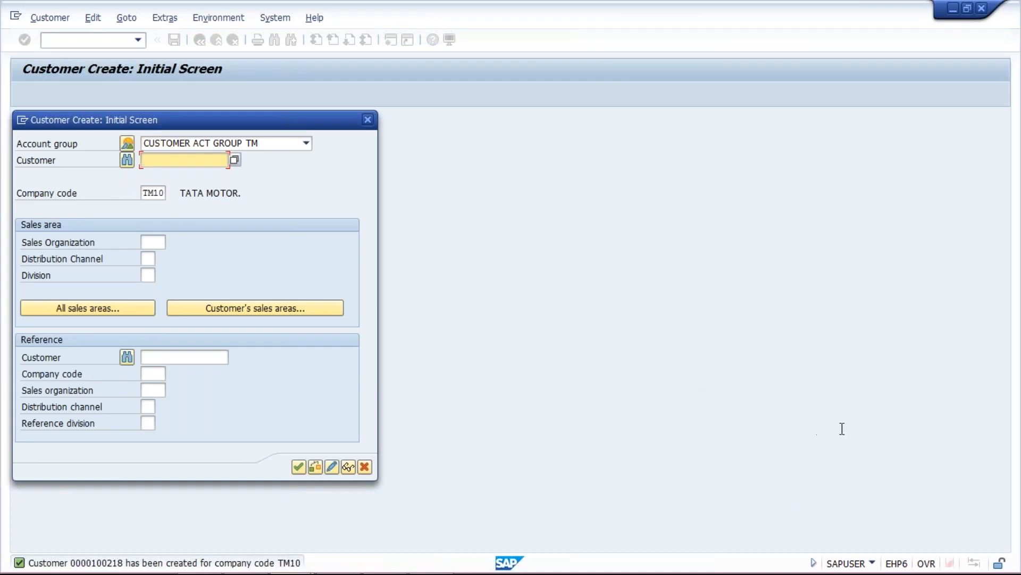
- Continue to the general data of another customer, keeping account group CUSTOMER ACT GROUP TM and company code TM10
key("alt+Tab")
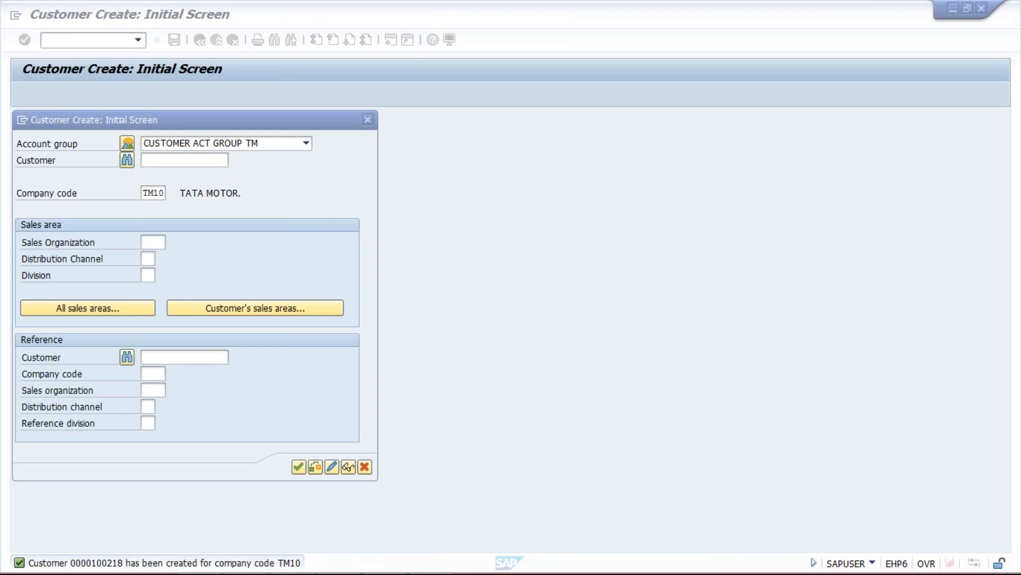
left_click(213, 242)
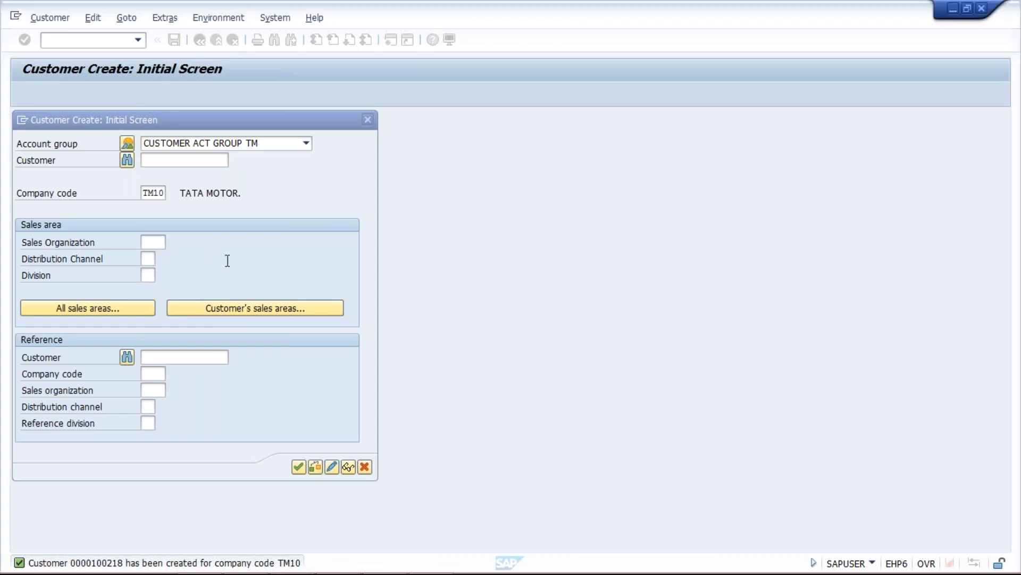
left_click(298, 465)
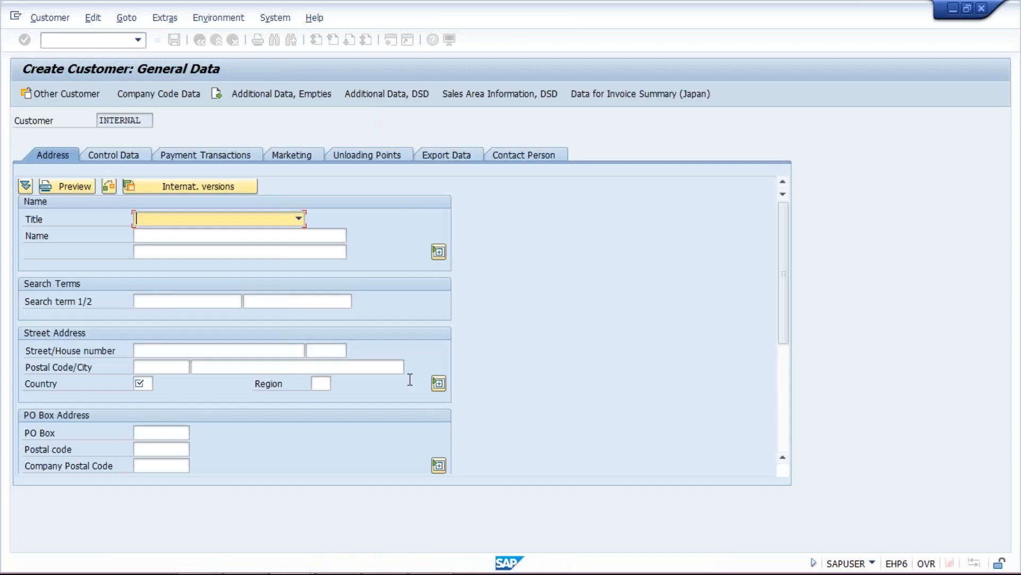
- Enter BRANCH OFFICE (TM10) BANGLORE as the customer's name, reusing the previous branch name, and set the country to IN
key("Tab")
key("Down")
key("Return")
key("BackSpace")
key("BackSpace")
key("BackSpace")
key("BackSpace")
key("BackSpace")
key("BackSpace")
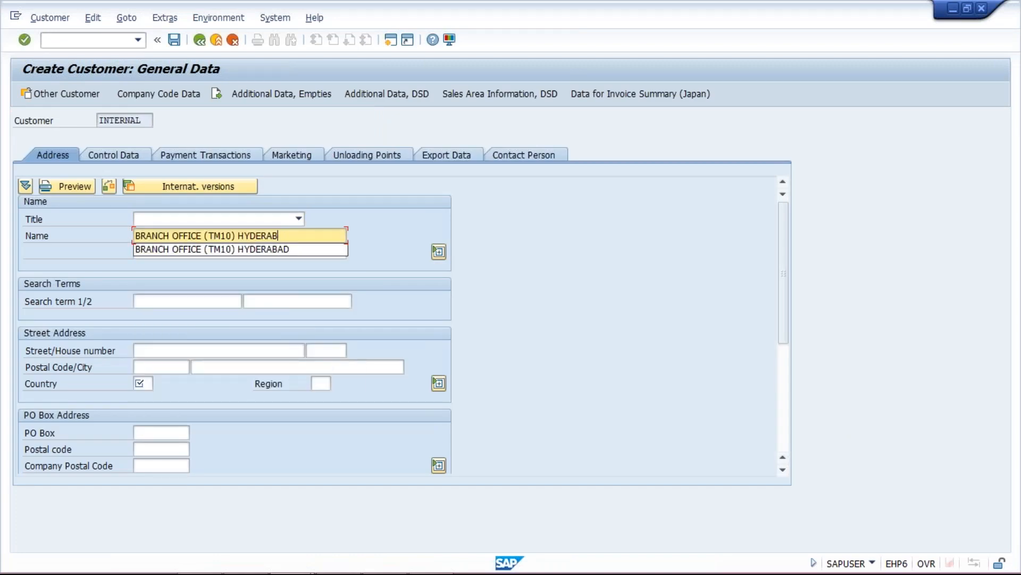
key("BackSpace")
key("BackSpace")
key("BackSpace")
type("BA")
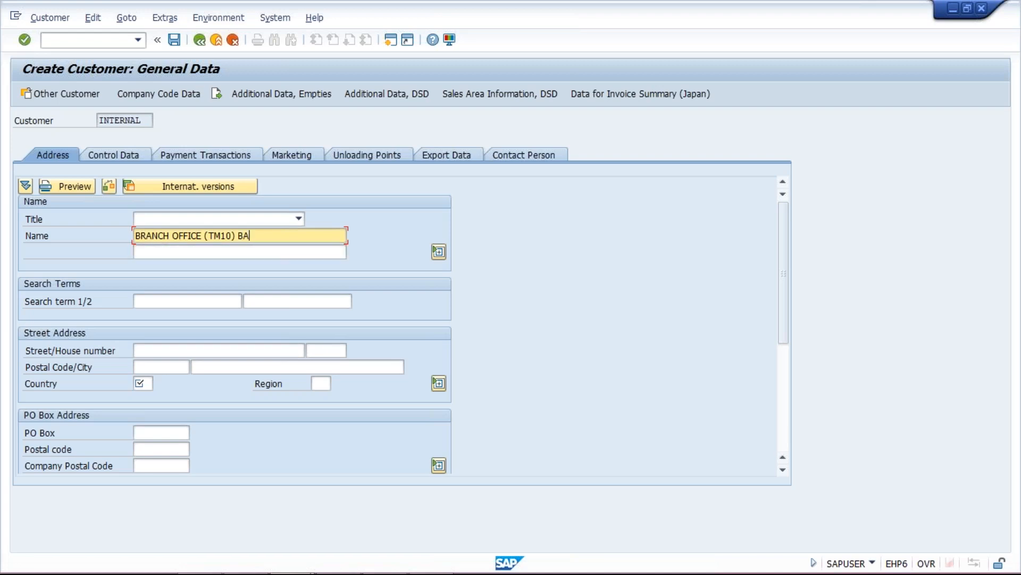
type("NGLORE")
left_click(137, 387)
type("IN")
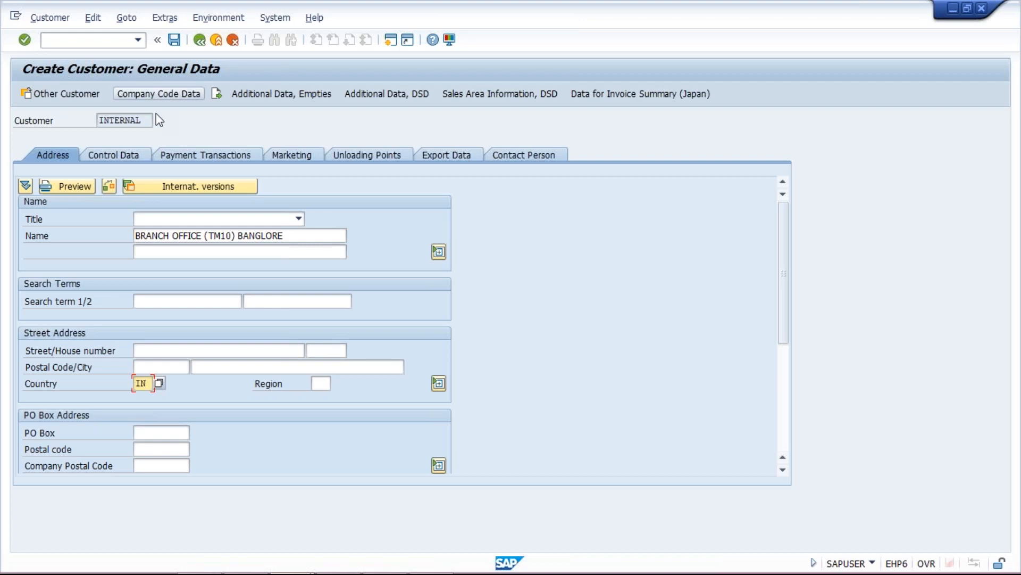
- In the Banglore branch's company code data, enter reconciliation account 1001 and assign the XYZ LTD (TM10) HO customer as head office
left_click(159, 94)
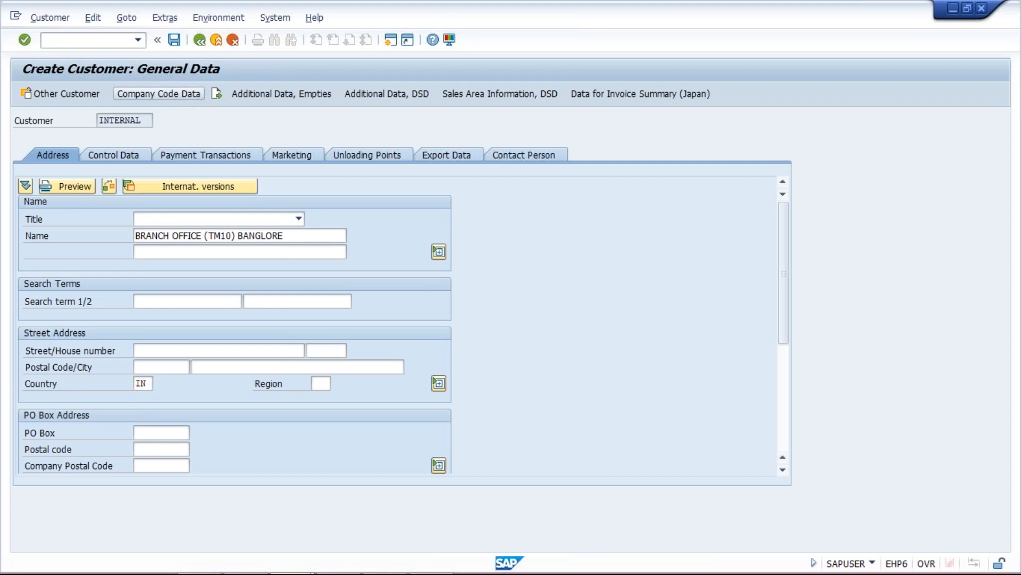
type("1001")
key("Tab")
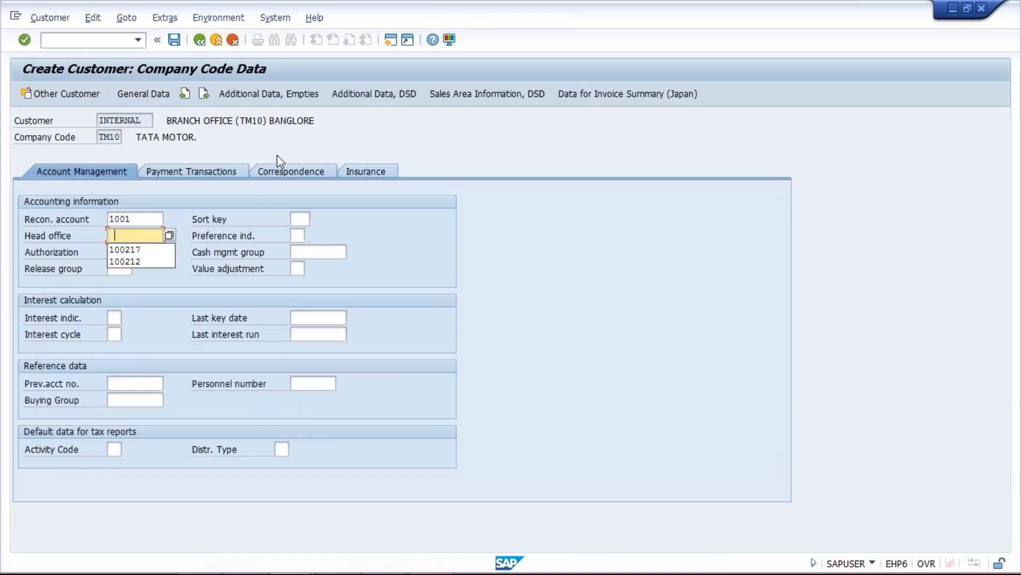
key("Down")
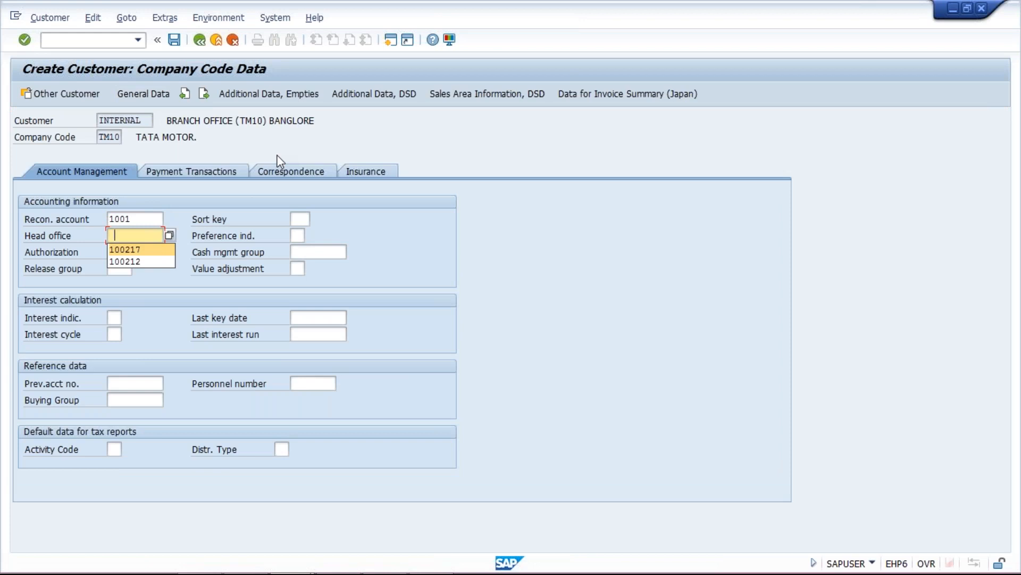
key("Return")
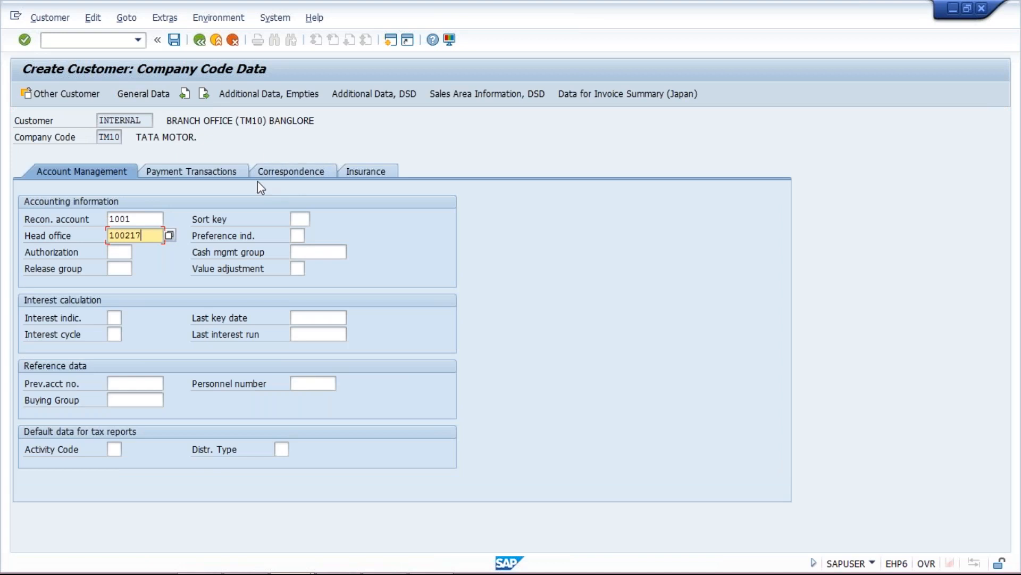
- Set the Banglore branch's terms of payment to 0001
left_click(226, 174)
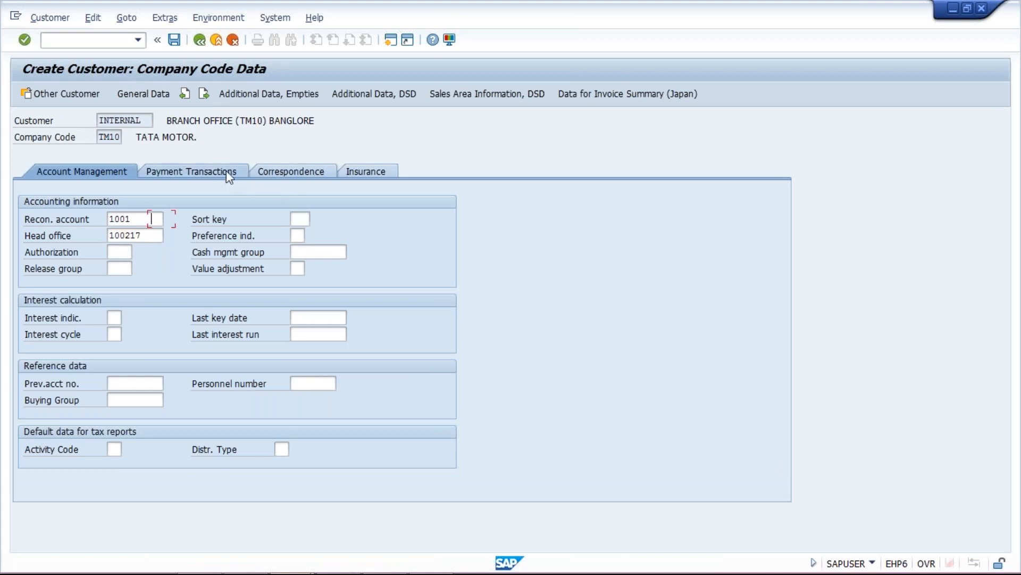
left_click(226, 171)
type("0001")
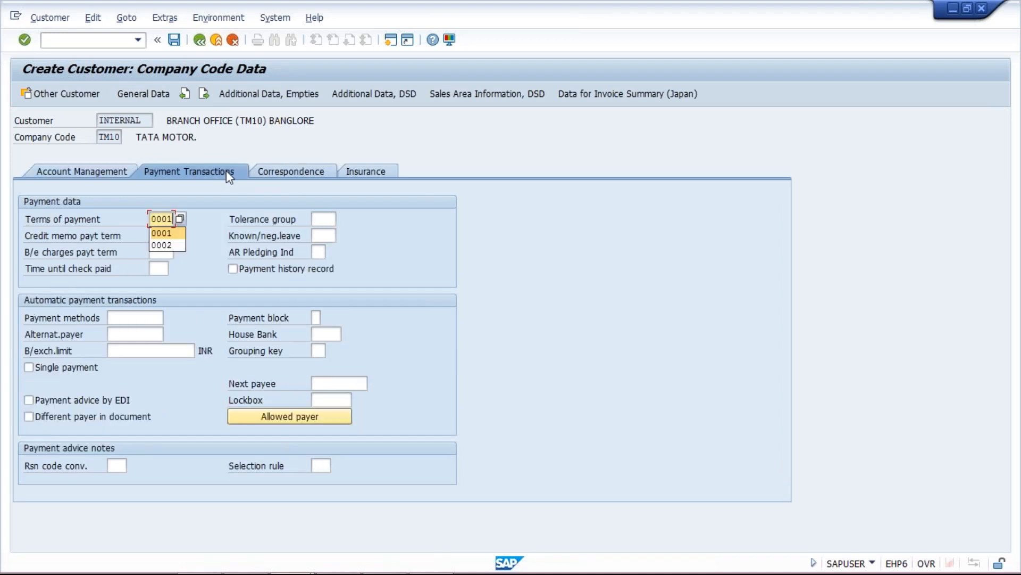
key("Return")
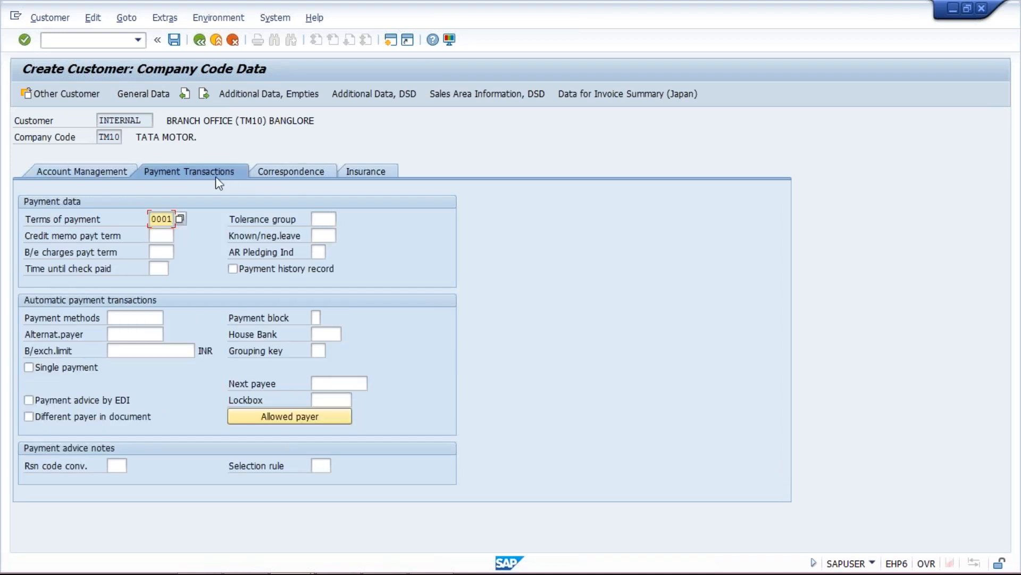
- Assign dunning procedure TM10 to the Banglore branch customer and save the customer record
left_click(292, 173)
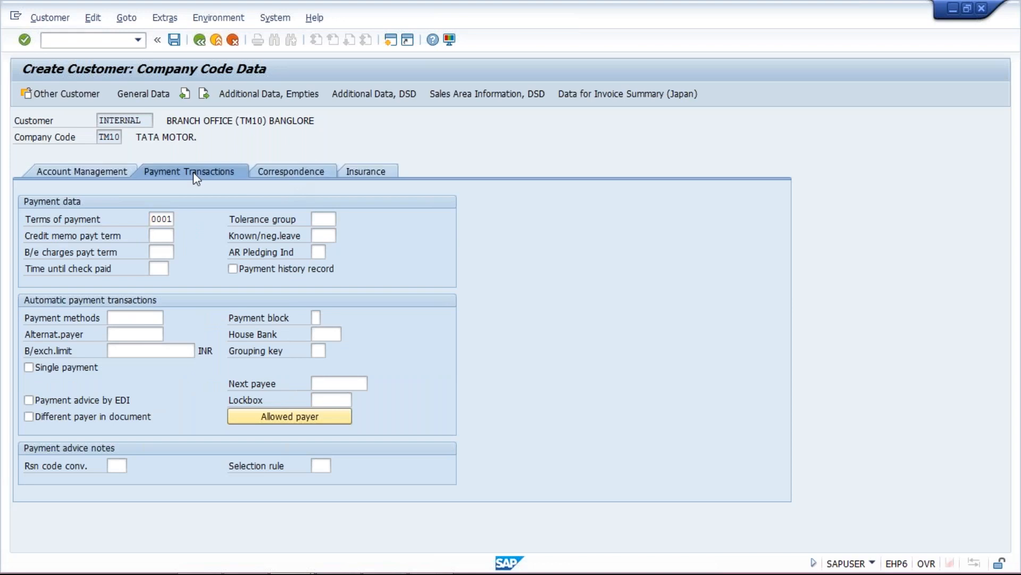
left_click(193, 171)
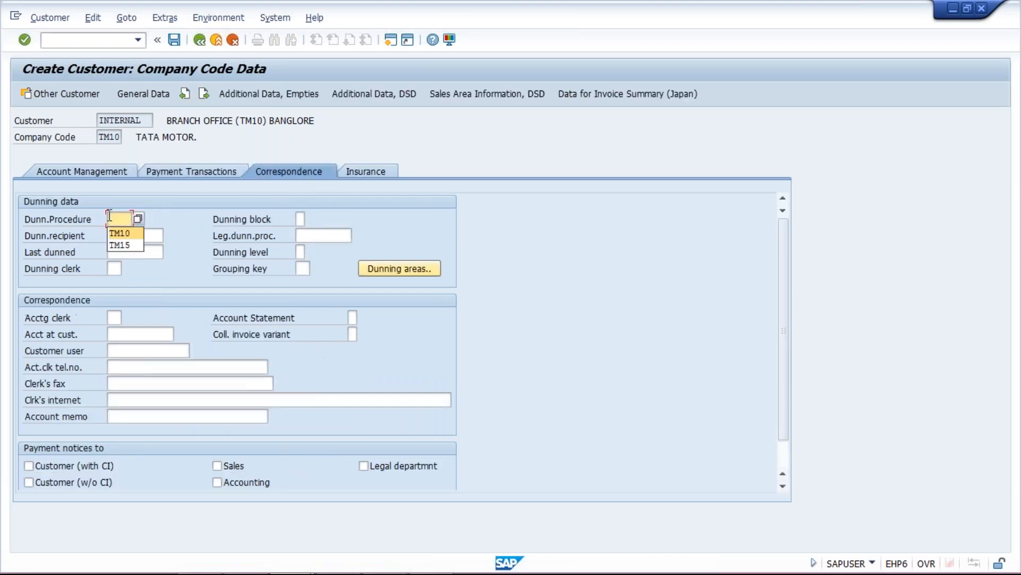
key("Down")
key("Return")
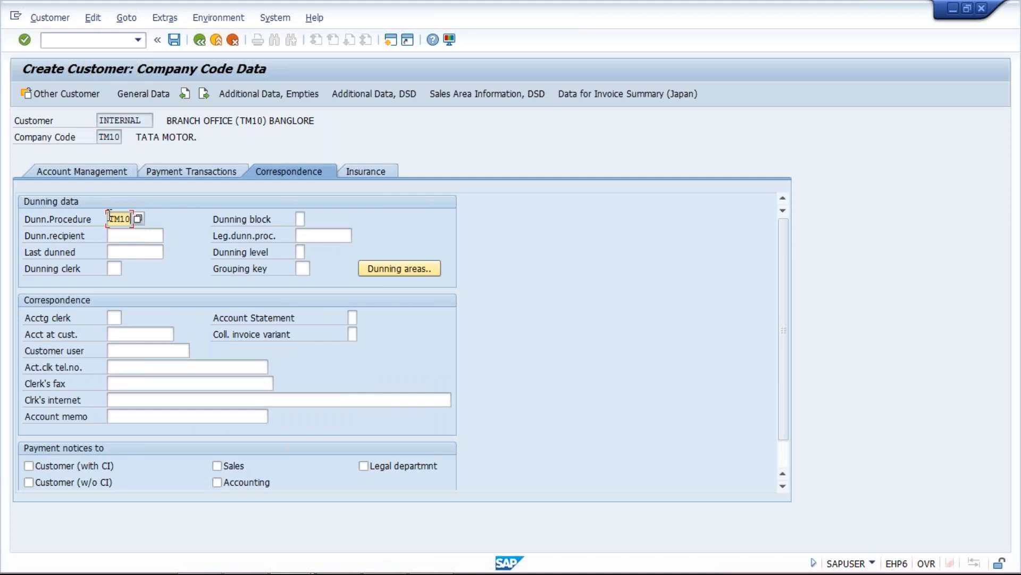
key("ctrl+s")
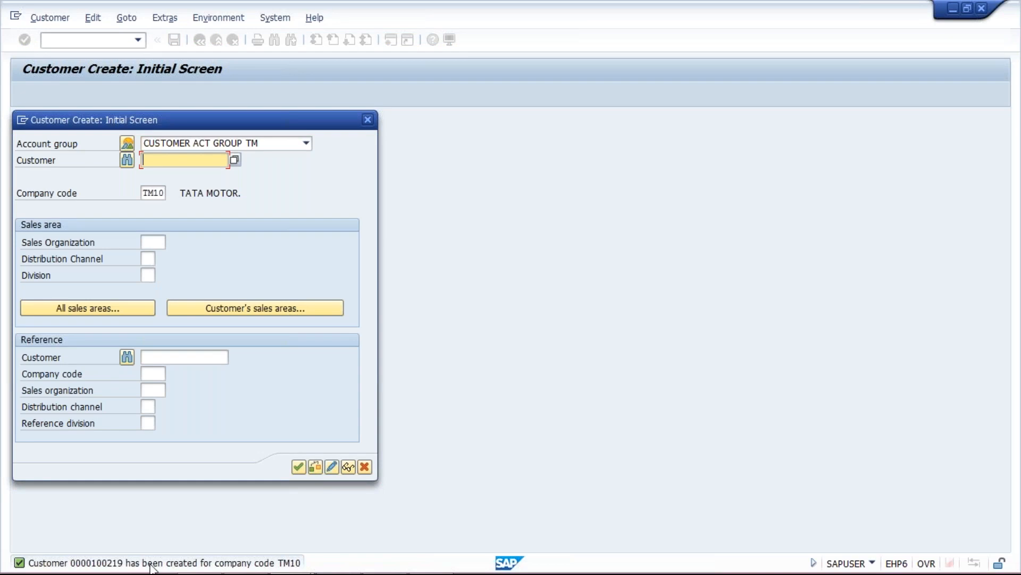
- Switch to the Class workbook in Excel and review how the XYZ Hyderabad and Banglore branches relate to the XYZ LTD head office
mouse_move(303, 571)
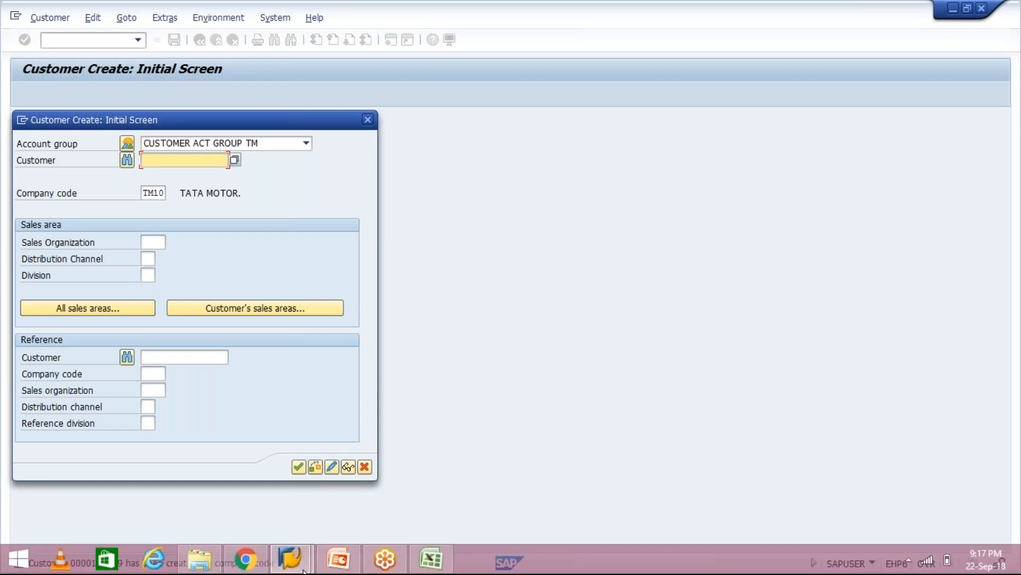
left_click(430, 559)
left_click(500, 180)
left_click(504, 208)
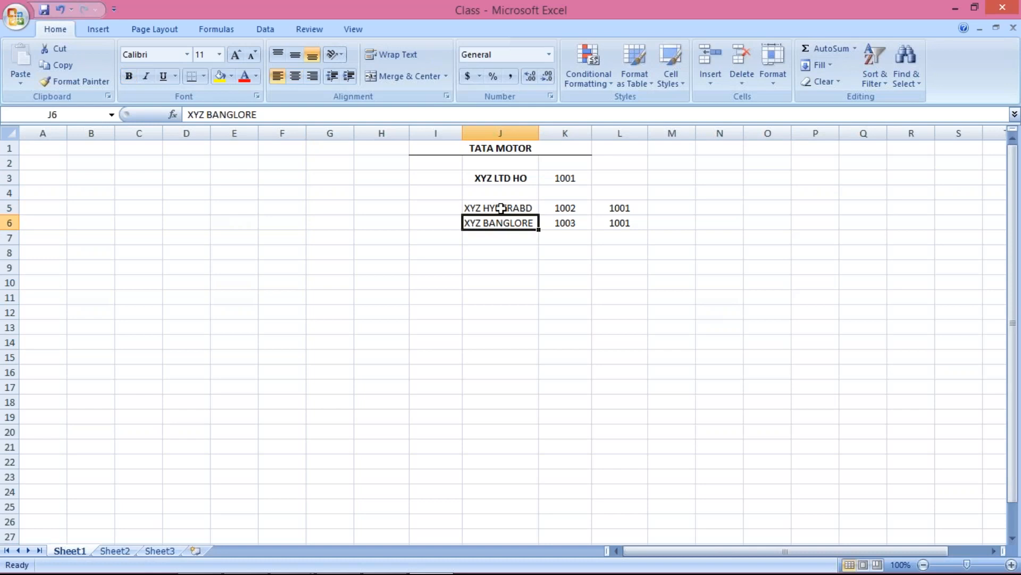
left_click(502, 176)
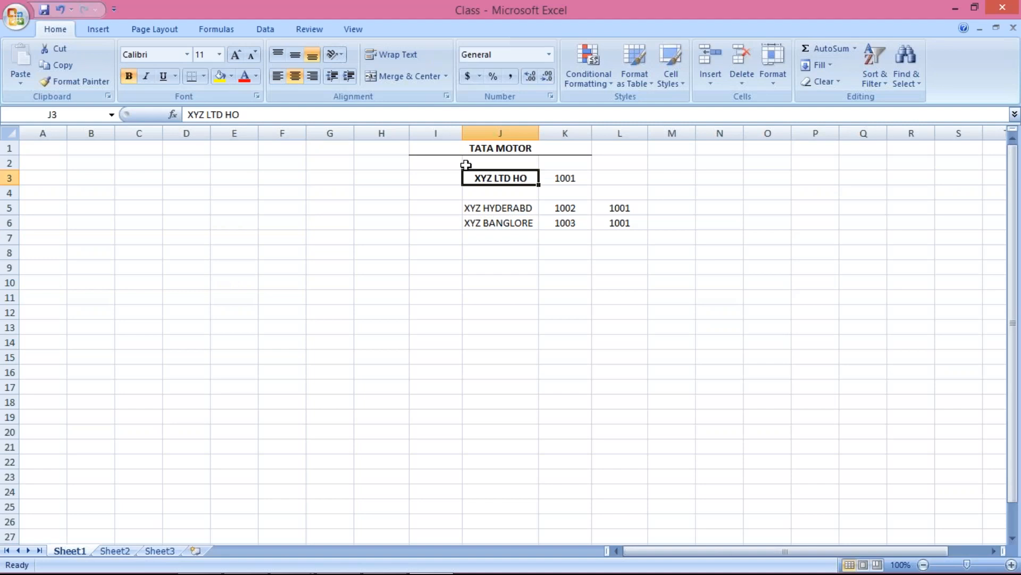
left_click(490, 208)
left_click(498, 222)
left_click(492, 208)
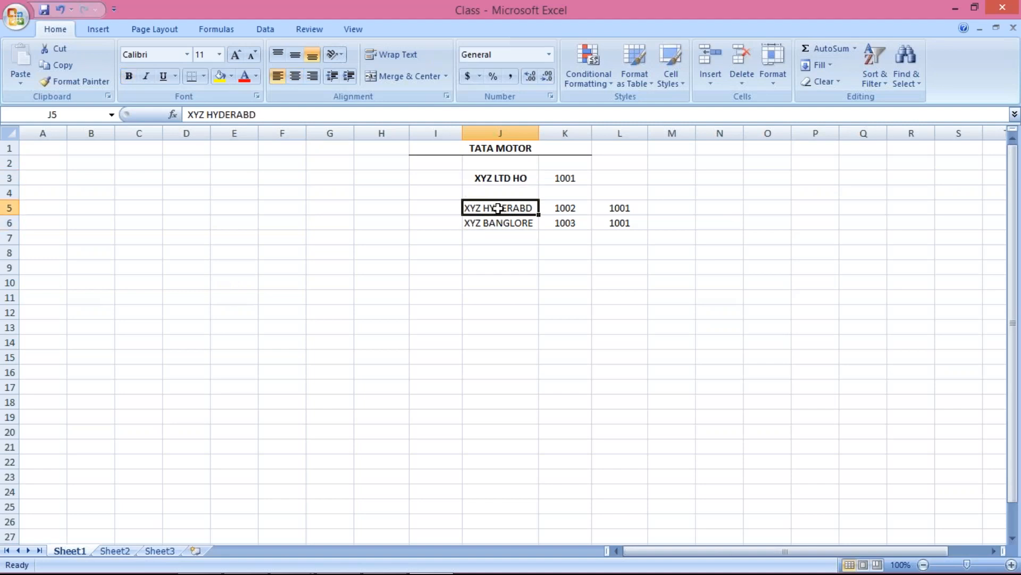
left_click(494, 223)
left_click(496, 206)
left_click(495, 164)
left_click(492, 178)
left_click(486, 208)
key("Down")
key("Down")
left_click(487, 217)
left_click(482, 205)
left_click(505, 178)
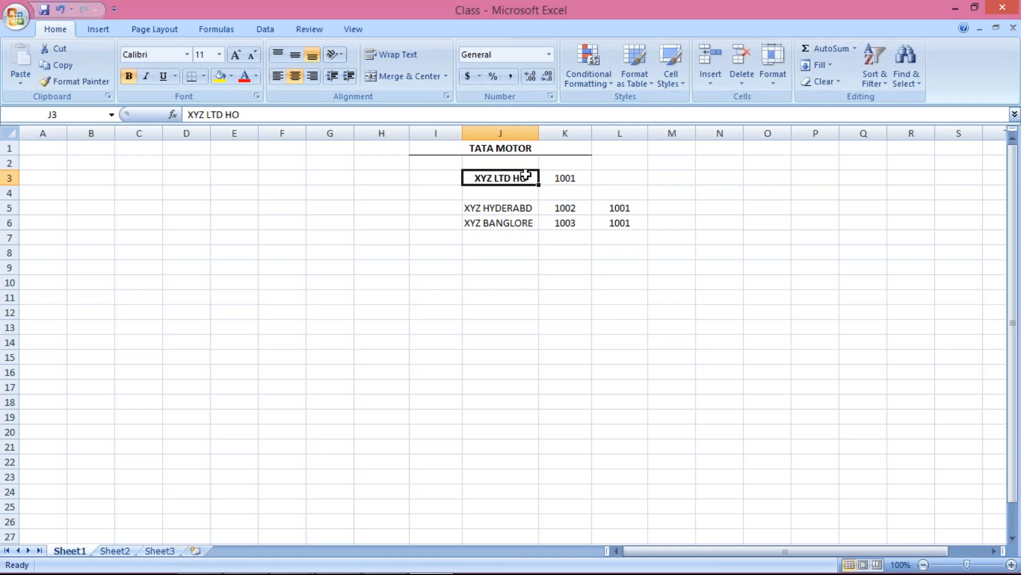
left_click(505, 208)
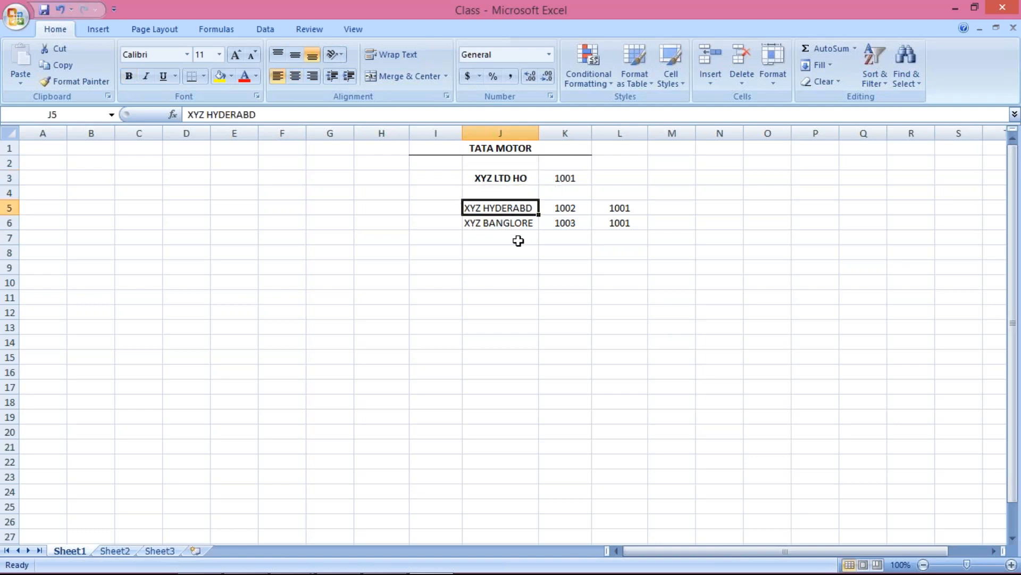
left_click(519, 225)
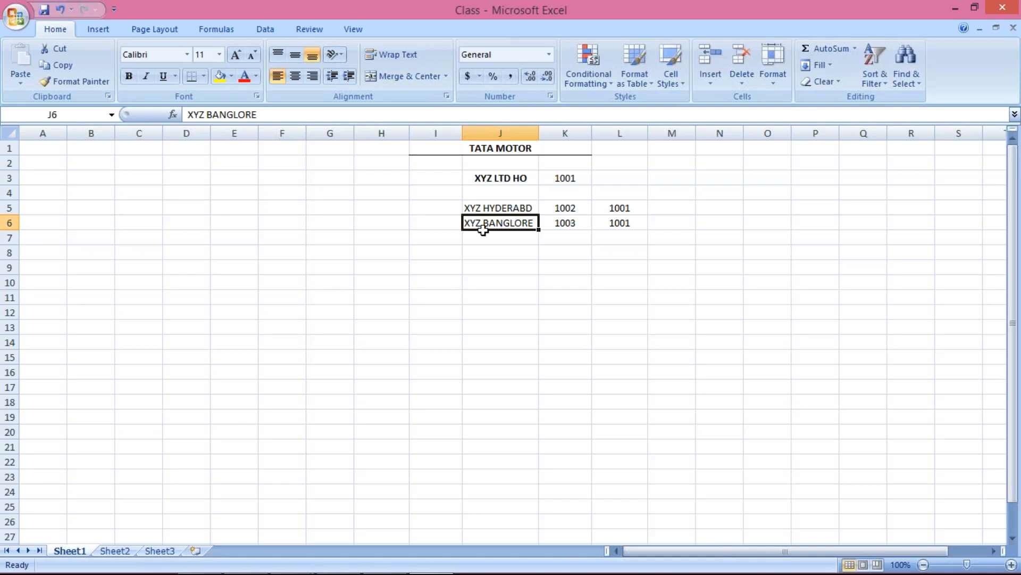
- Switch back to SAP, leave customer creation and start customer invoice entry with transaction FB70
mouse_move(442, 572)
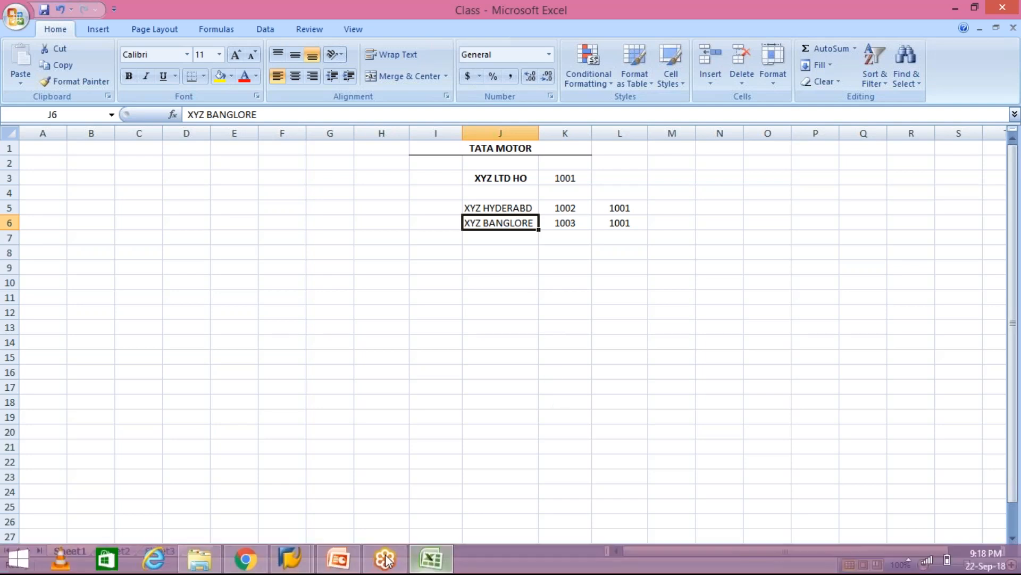
left_click(306, 565)
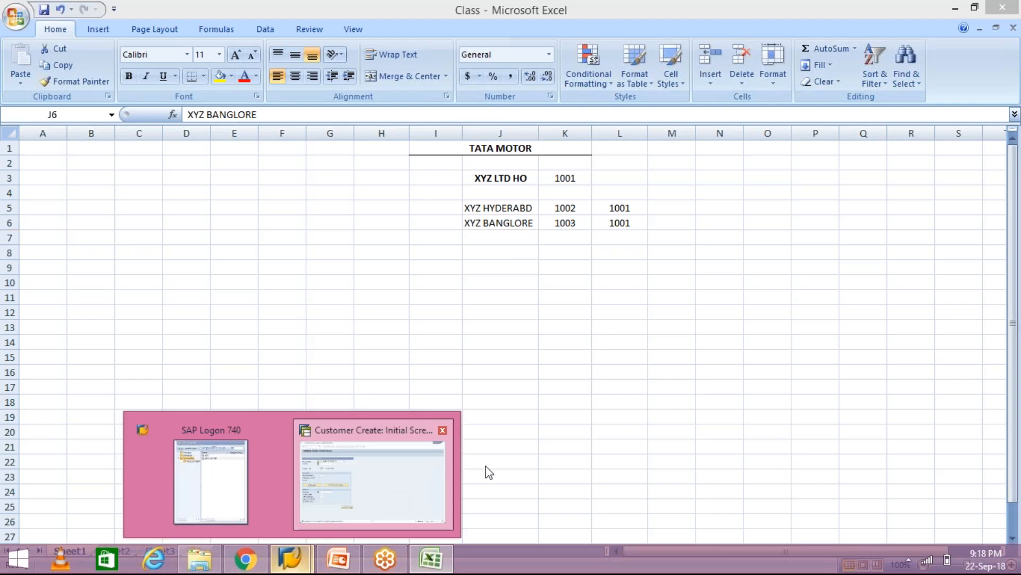
left_click(378, 438)
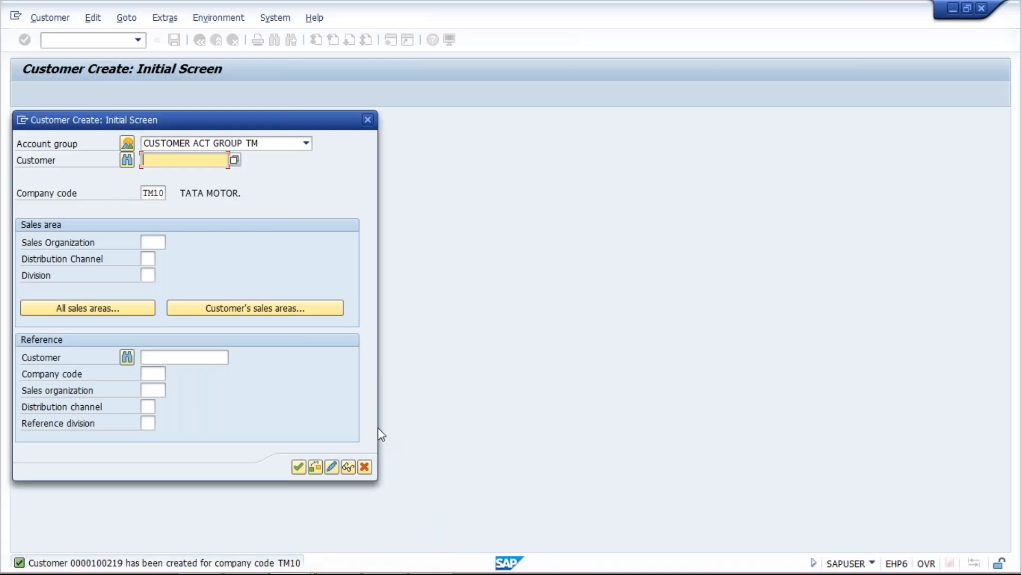
key("Escape")
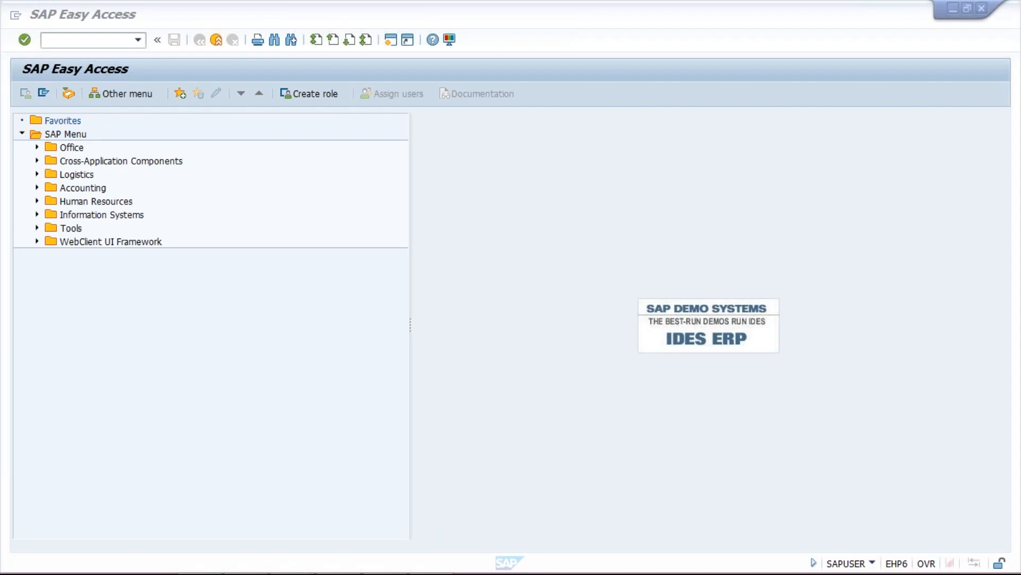
left_click(680, 433)
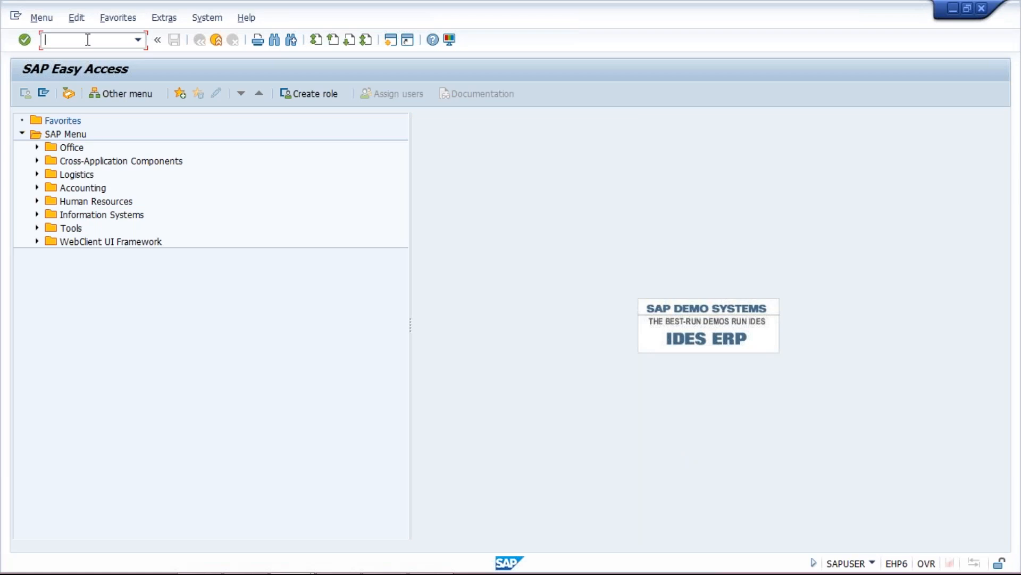
type("FB70")
key("Return")
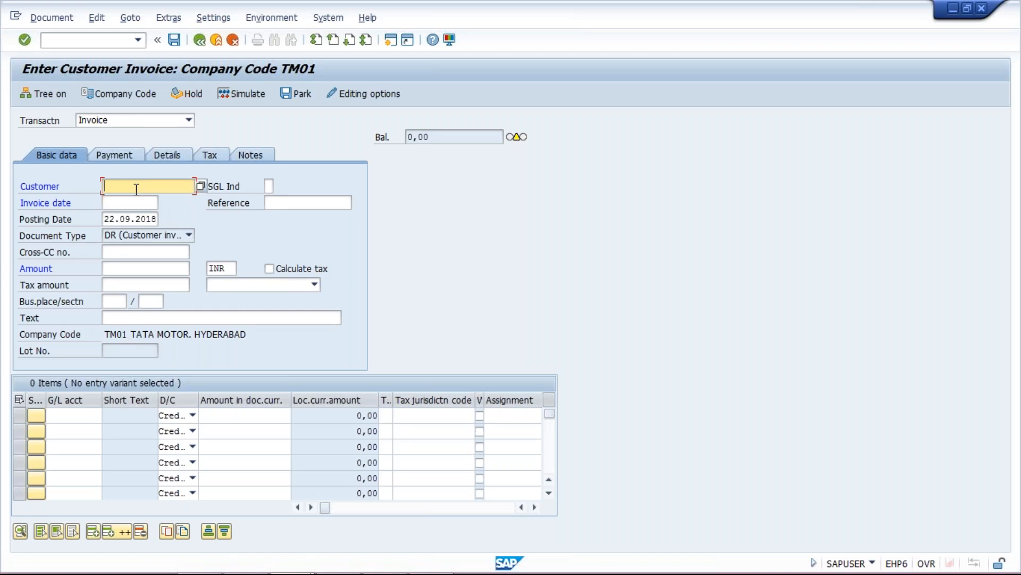
- Change the company code for the customer invoice to TM10
type("100")
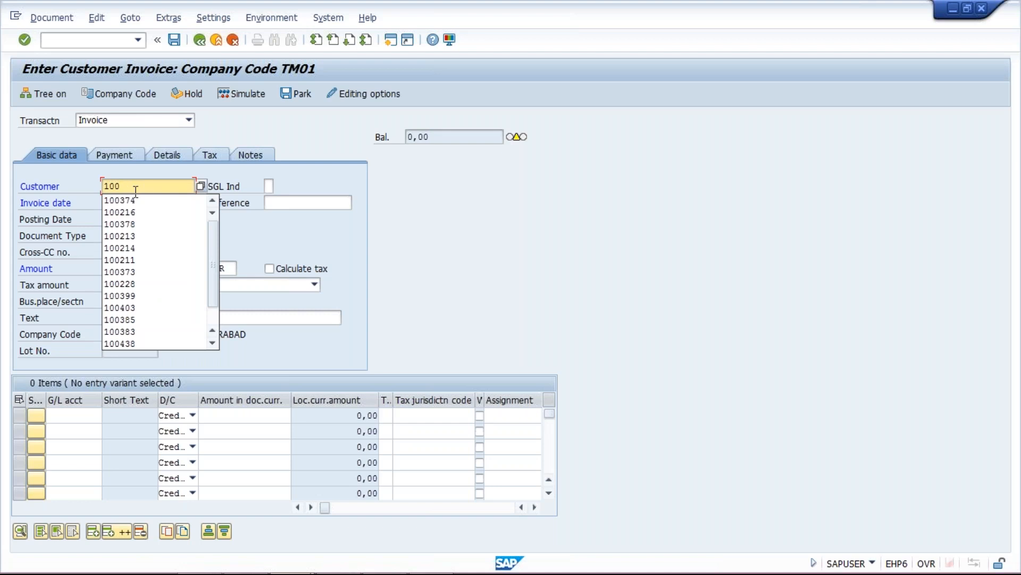
key("Return")
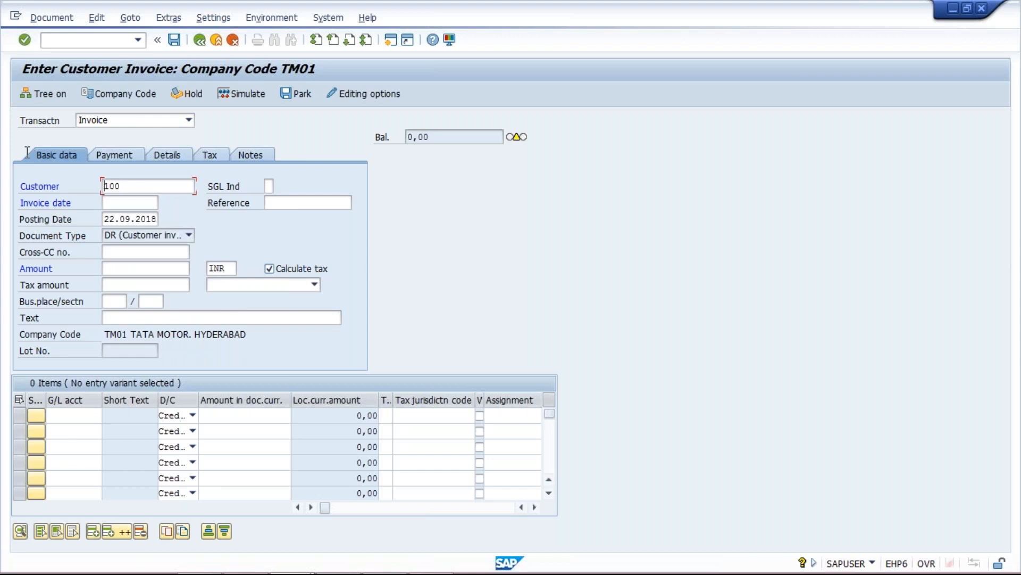
left_click(135, 334)
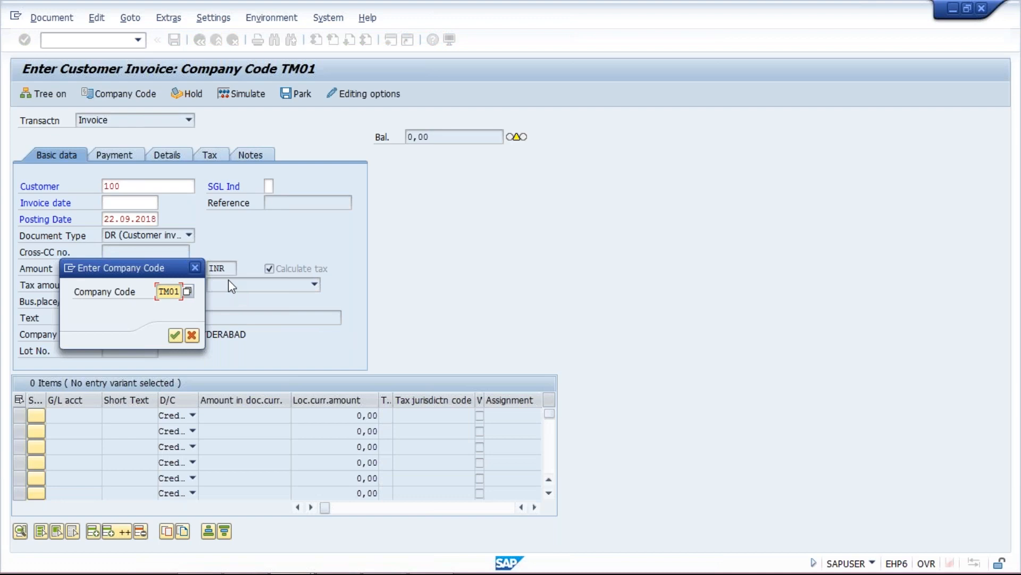
key("BackSpace")
key("BackSpace")
type("10")
key("Return")
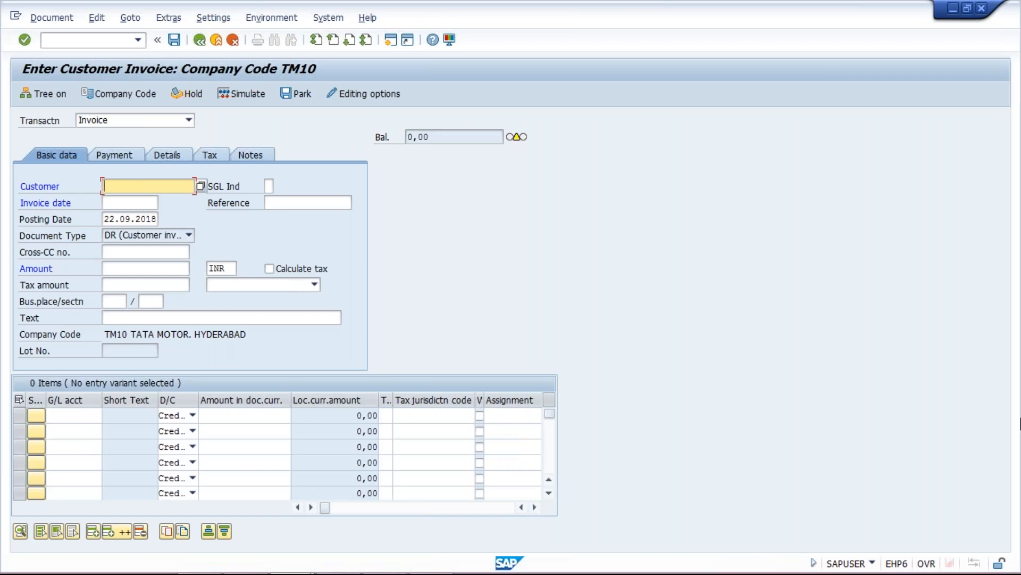
- Enter the Hyderabad branch's customer number, set the invoice date to 15.09.2018 and copy that date
mouse_move(1019, 4)
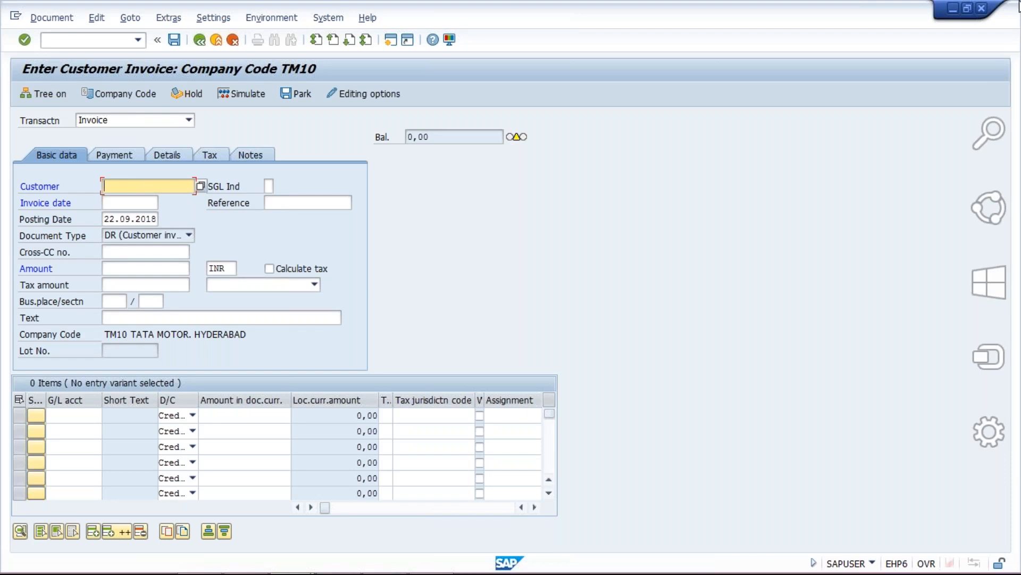
type("100218")
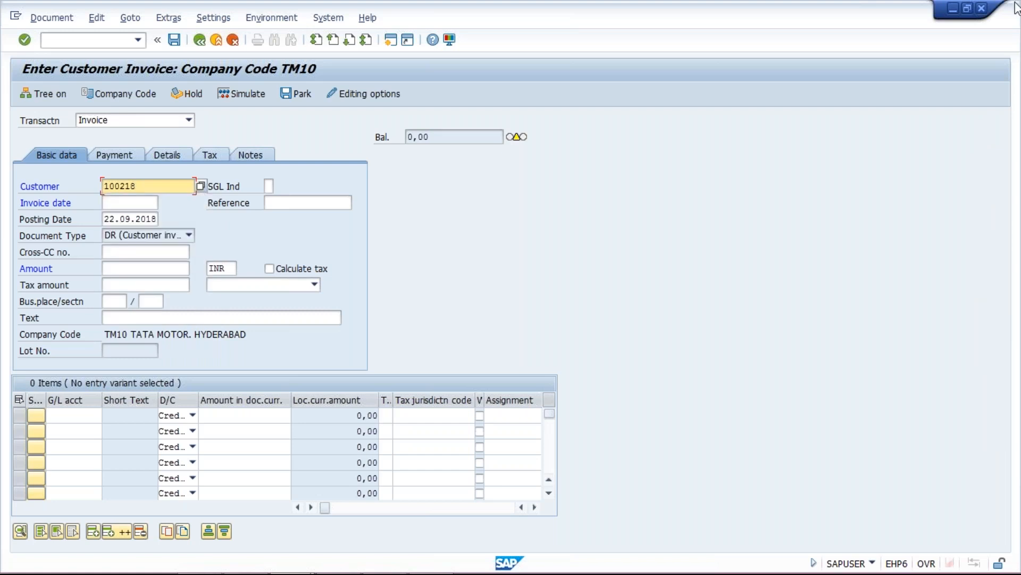
key("Tab")
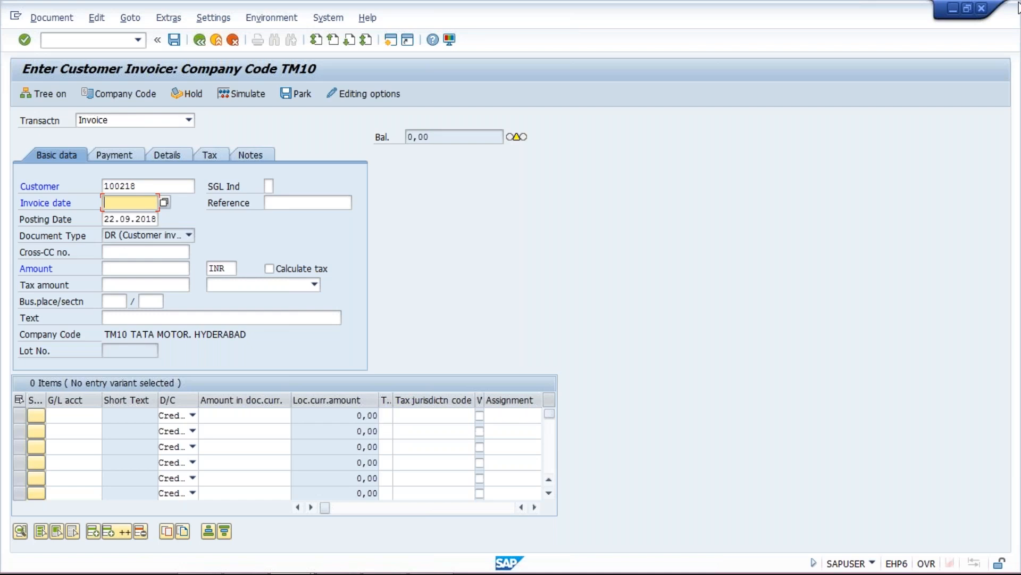
type("5.0")
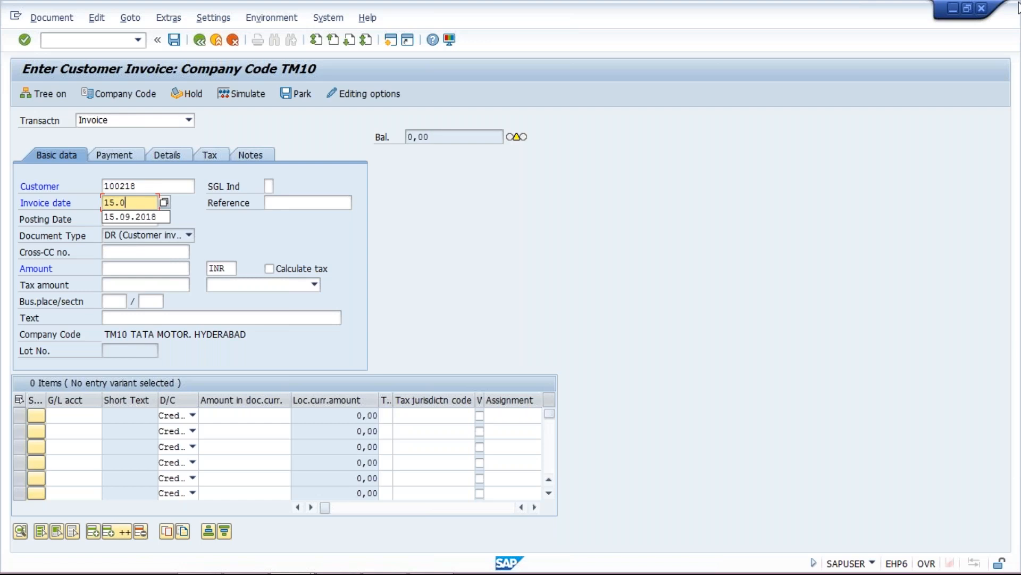
key("Down")
key("Return")
key("ctrl+a")
key("ctrl+c")
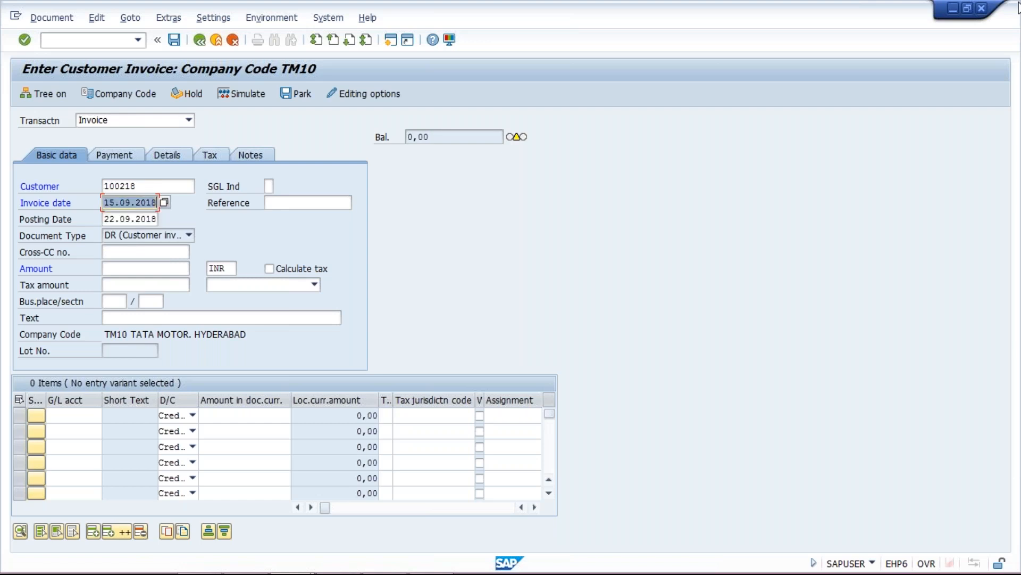
- Set the posting date to 15.09.2018 using the copied invoice date and enter an invoice amount of 1500 INR
key("Tab")
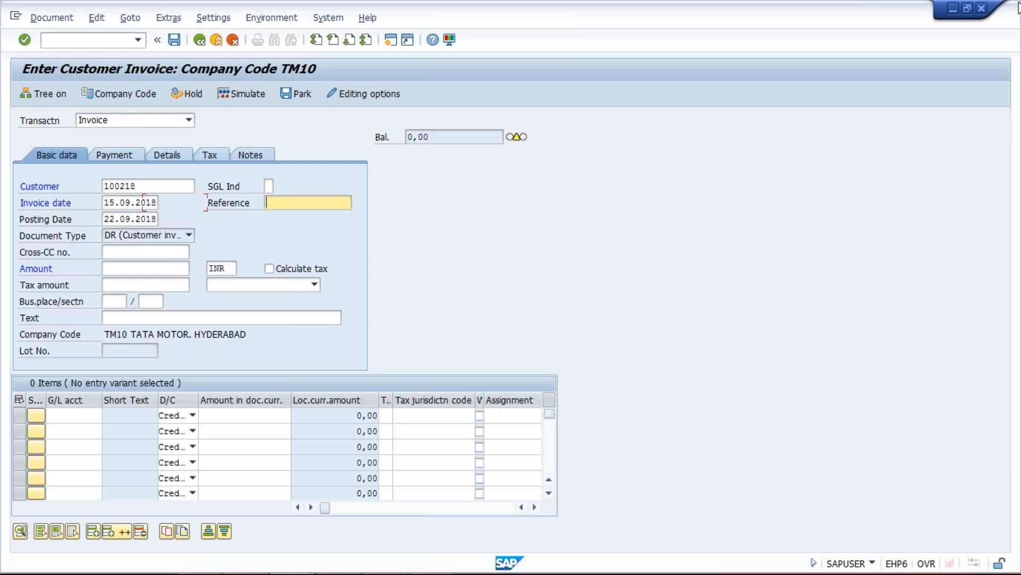
key("Tab")
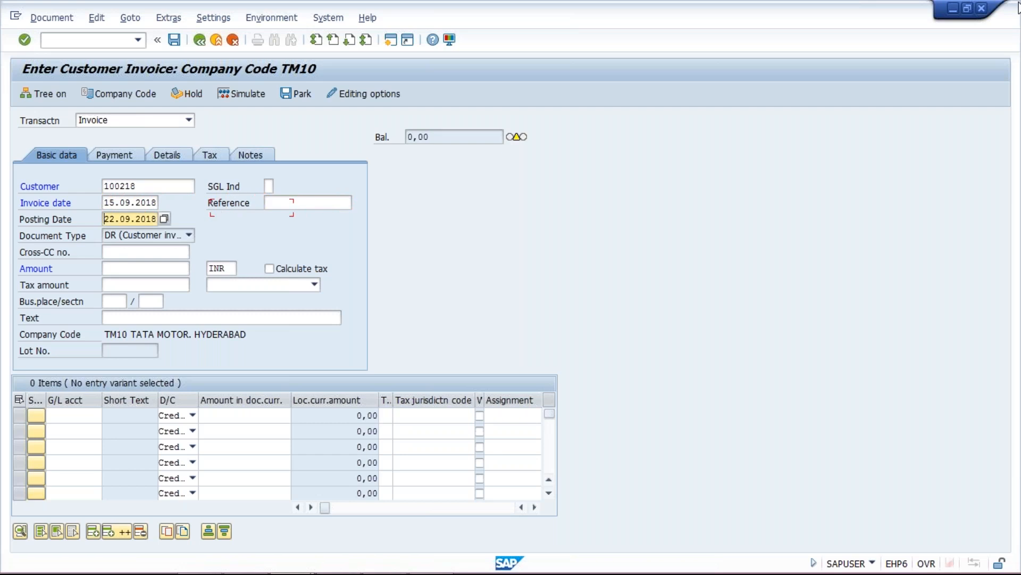
key("ctrl+a")
key("ctrl+v")
key("Return")
type("1500")
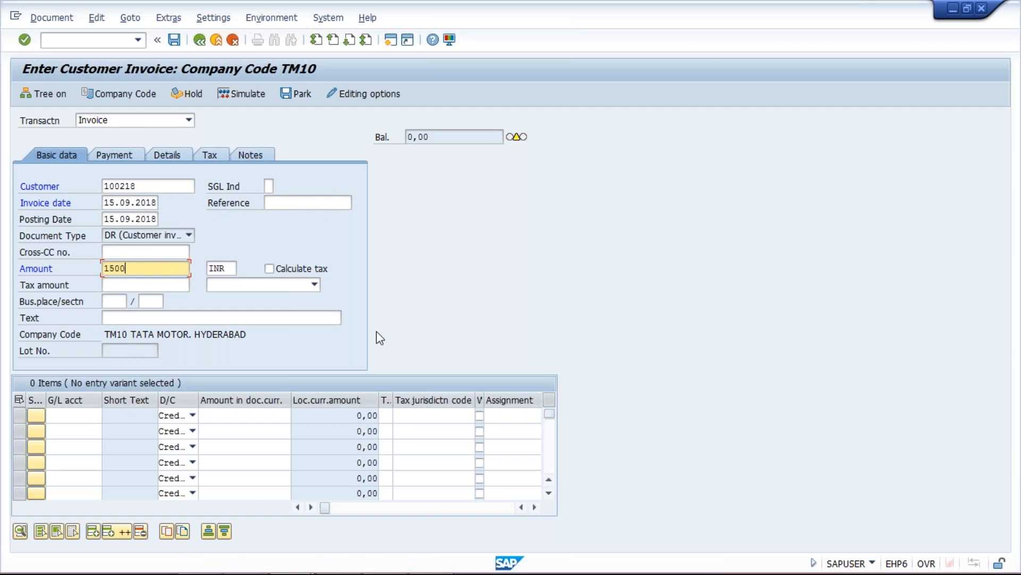
- Add a credit line item for G/L account 3000 with an amount of 1500 and validate the invoice entries
left_click(83, 416)
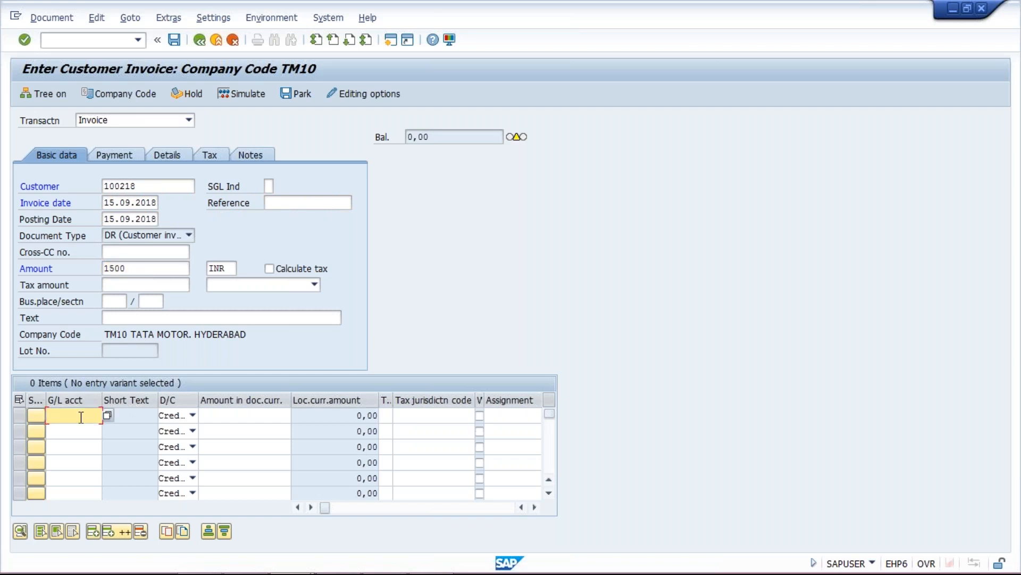
left_click(85, 417)
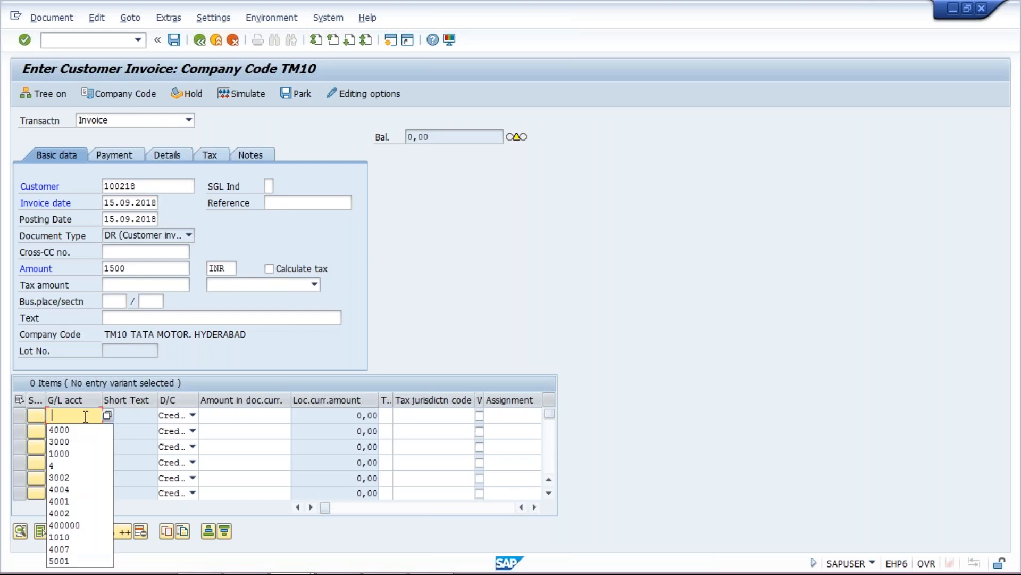
left_click(84, 445)
key("Tab")
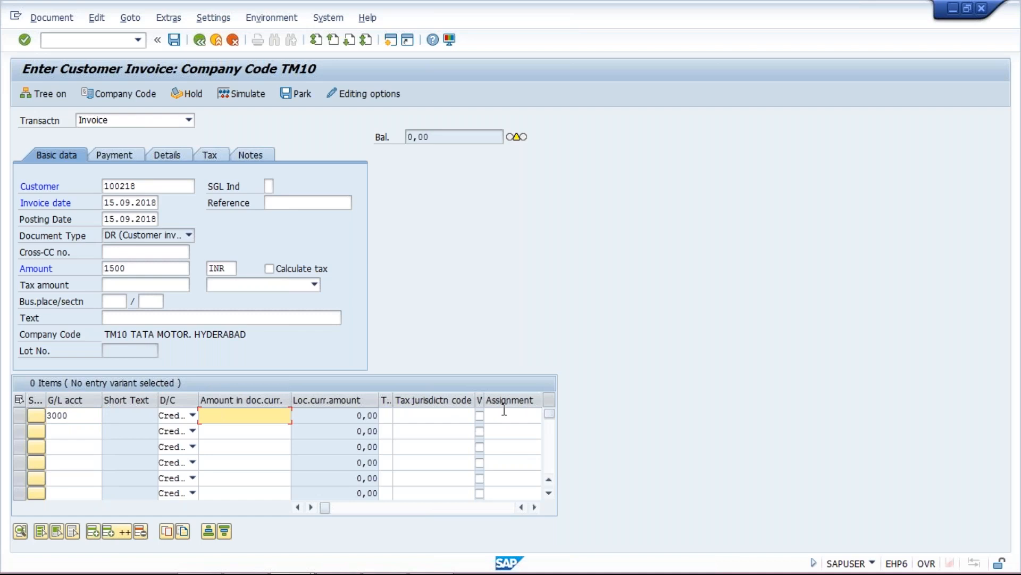
type("1500")
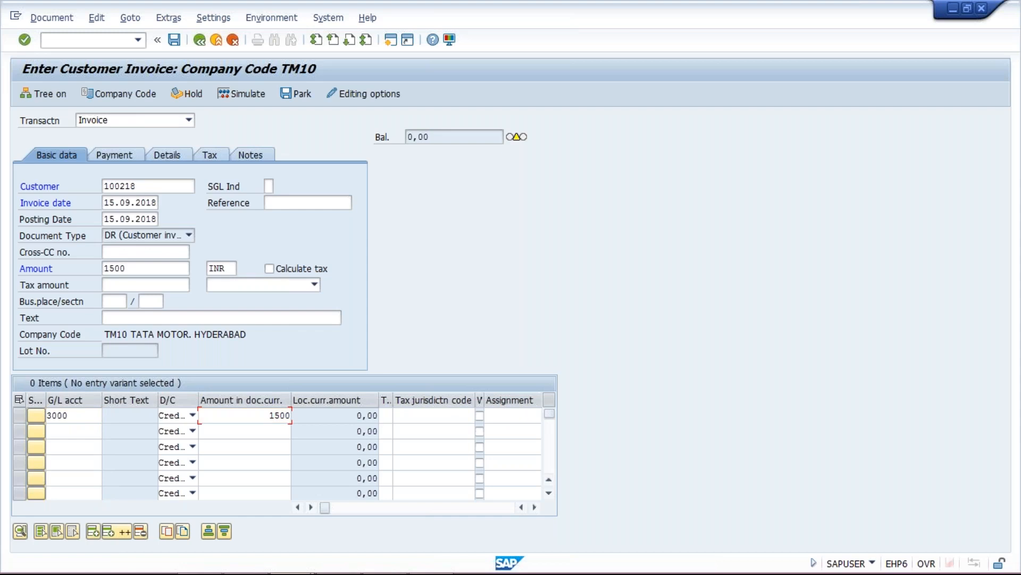
key("Return")
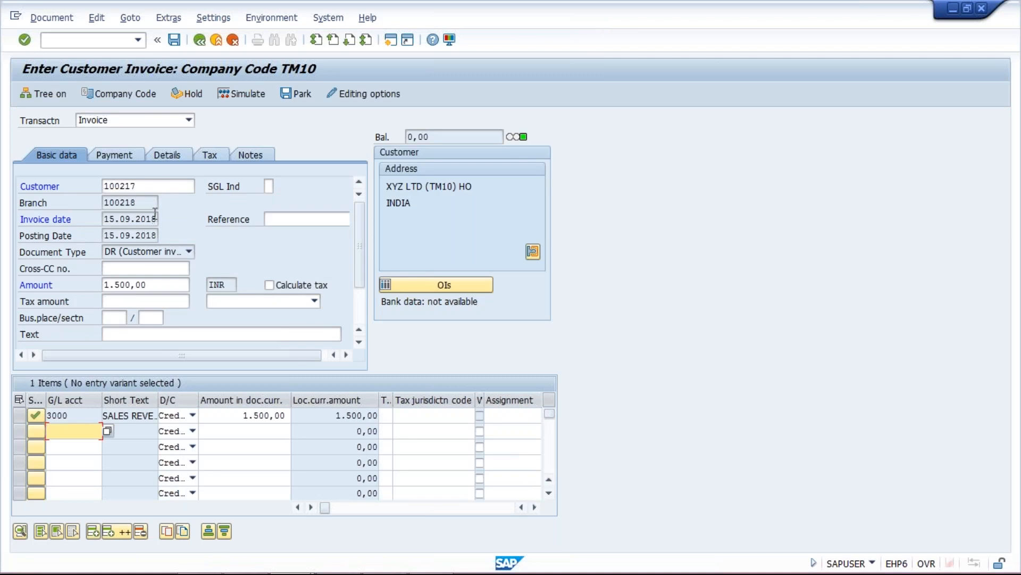
left_click(151, 185)
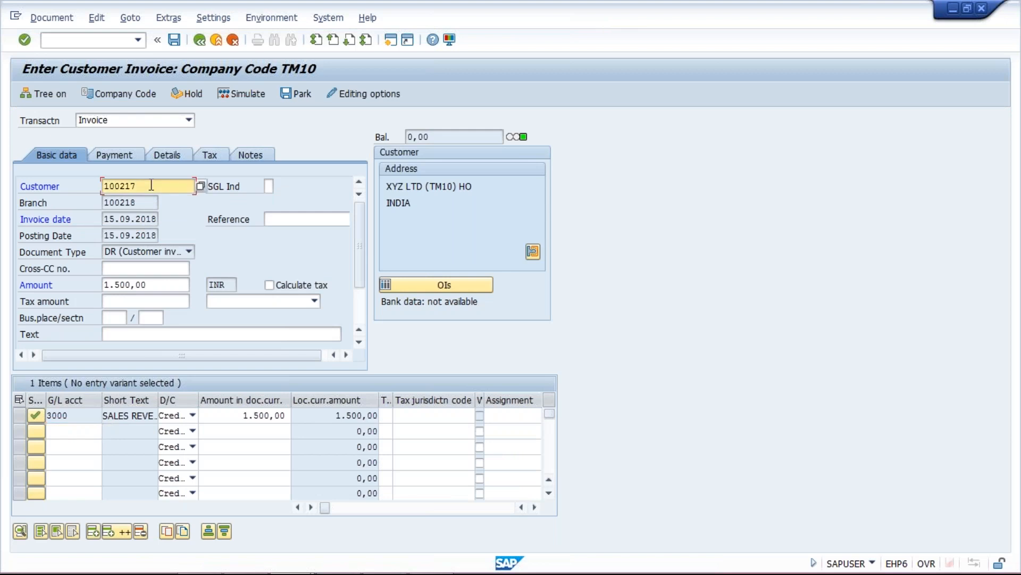
- Examine the customer and branch fields of the invoice to see how the head office and Hyderabad branch are assigned
left_click_drag(152, 184, 63, 189)
left_click_drag(143, 203, 80, 203)
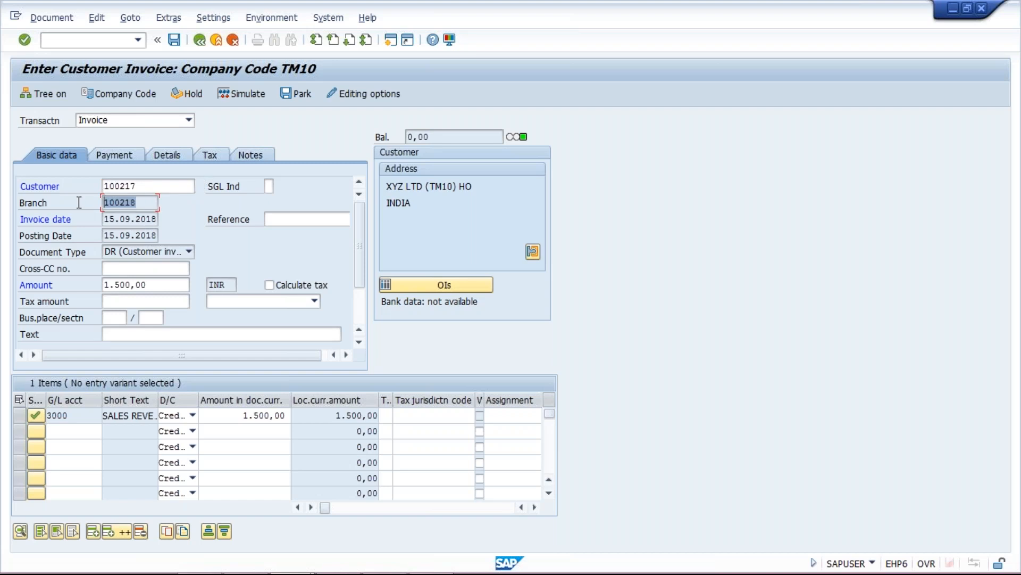
left_click_drag(150, 202, 84, 205)
left_click_drag(147, 186, 86, 183)
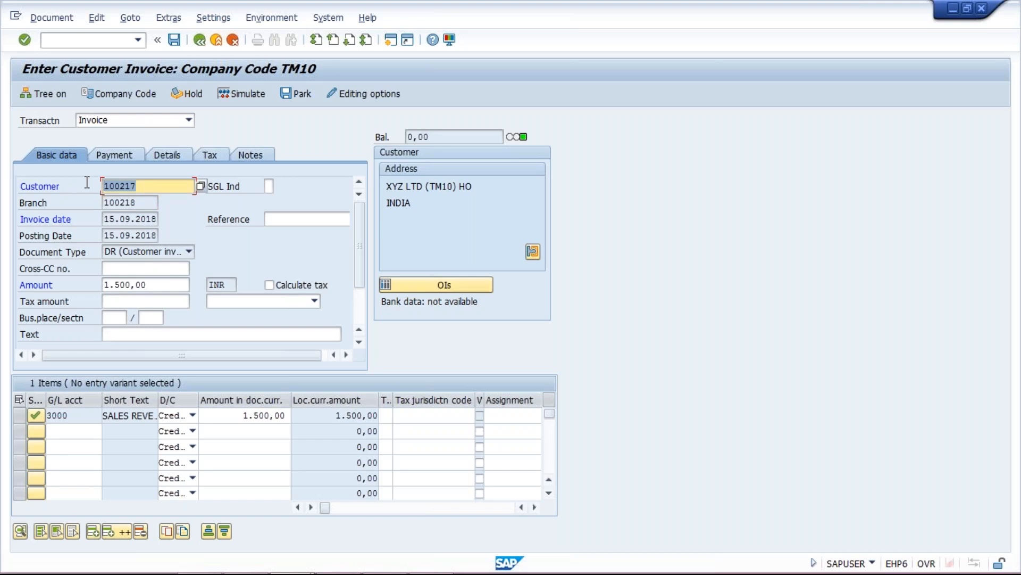
left_click_drag(157, 202, 84, 208)
left_click(142, 202)
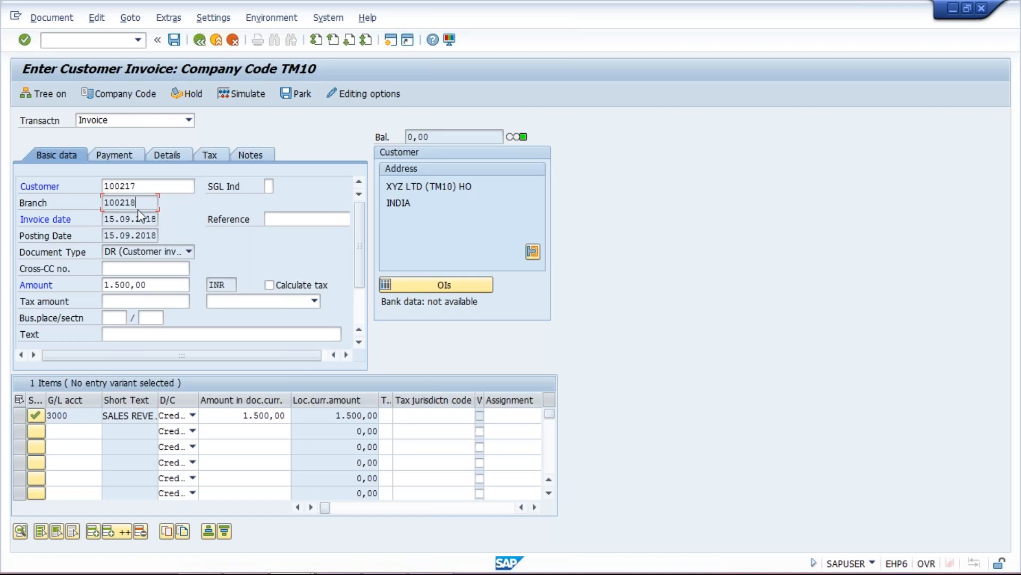
double_click(106, 183)
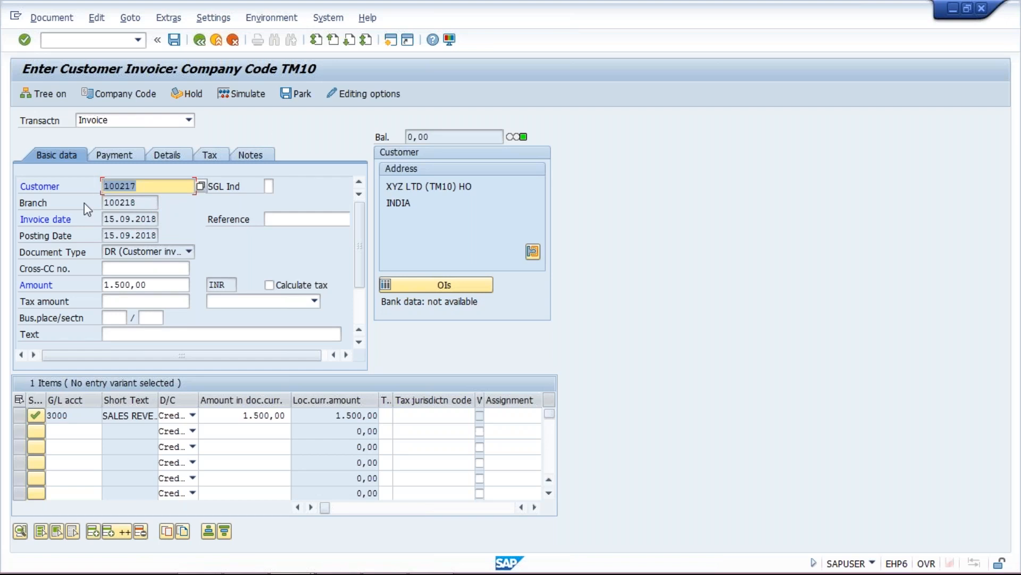
left_click(170, 186)
left_click_drag(154, 186, 68, 186)
left_click_drag(146, 190, 72, 191)
left_click_drag(151, 207, 72, 204)
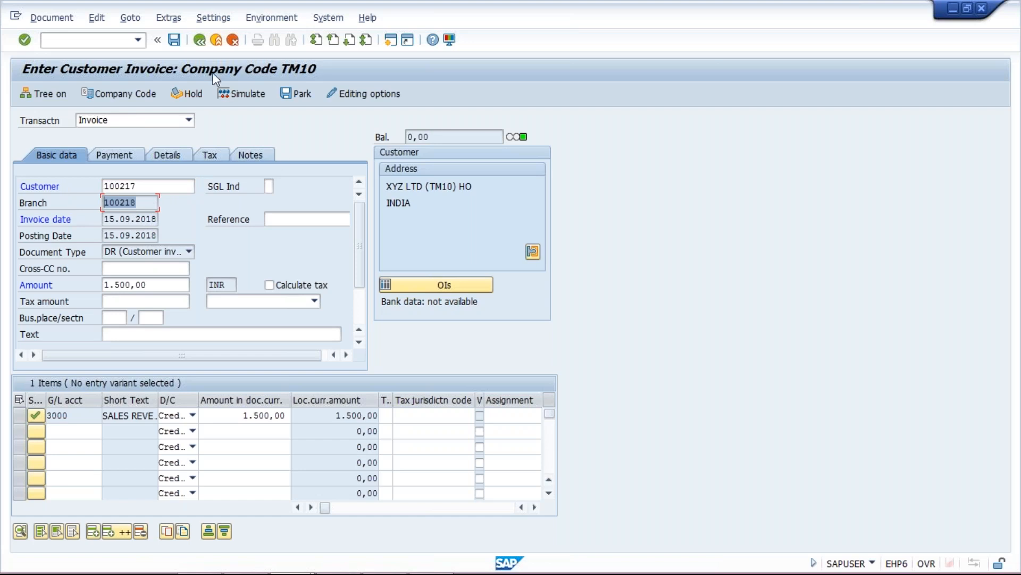
- Simulate the Hyderabad branch invoice, review its line items in the document overview and post the document
left_click(233, 100)
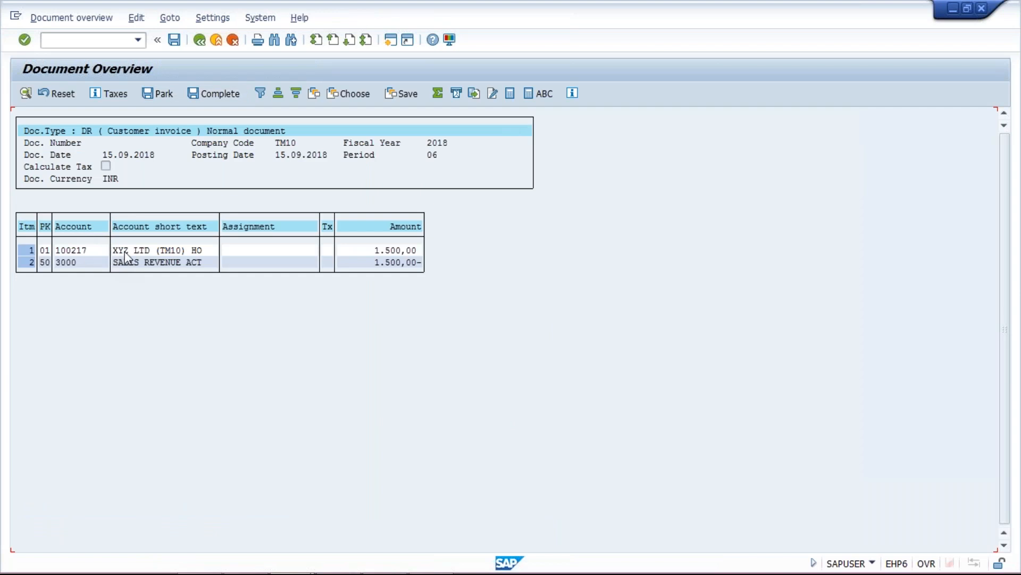
left_click(131, 262)
left_click(142, 264)
left_click(175, 41)
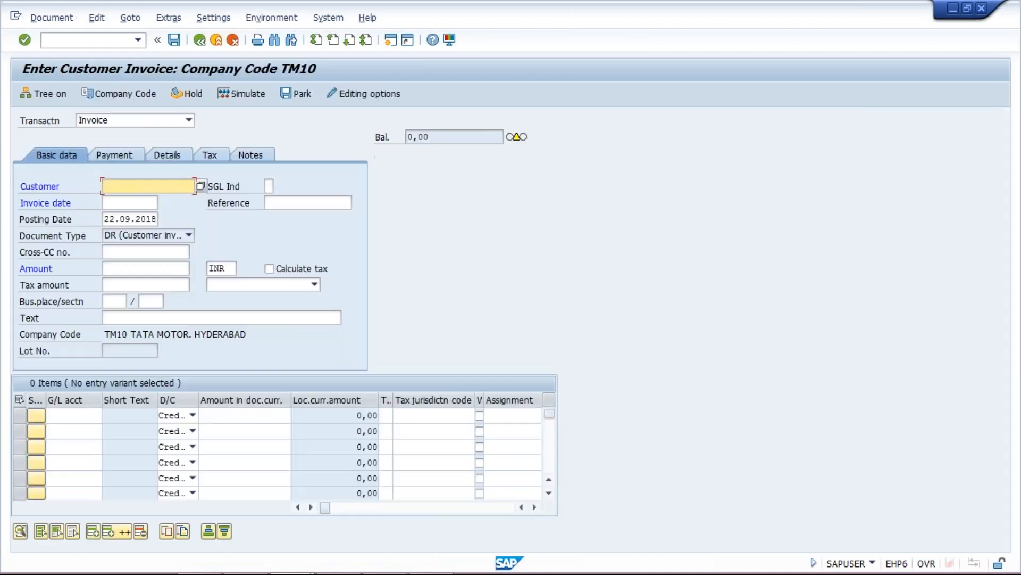
- Open transaction FBL5N for the customer line item display in a new session
mouse_move(321, 560)
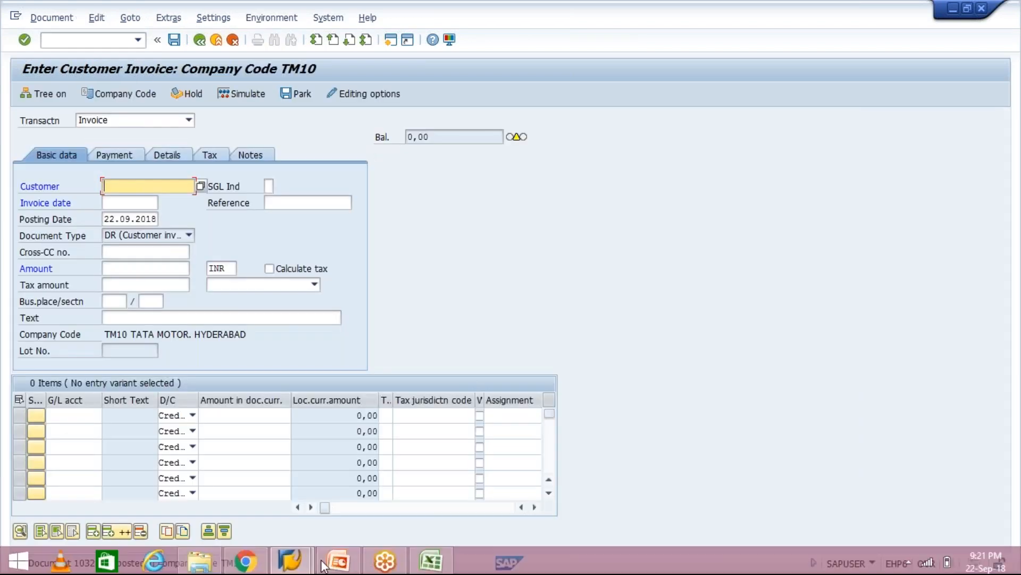
left_click(389, 45)
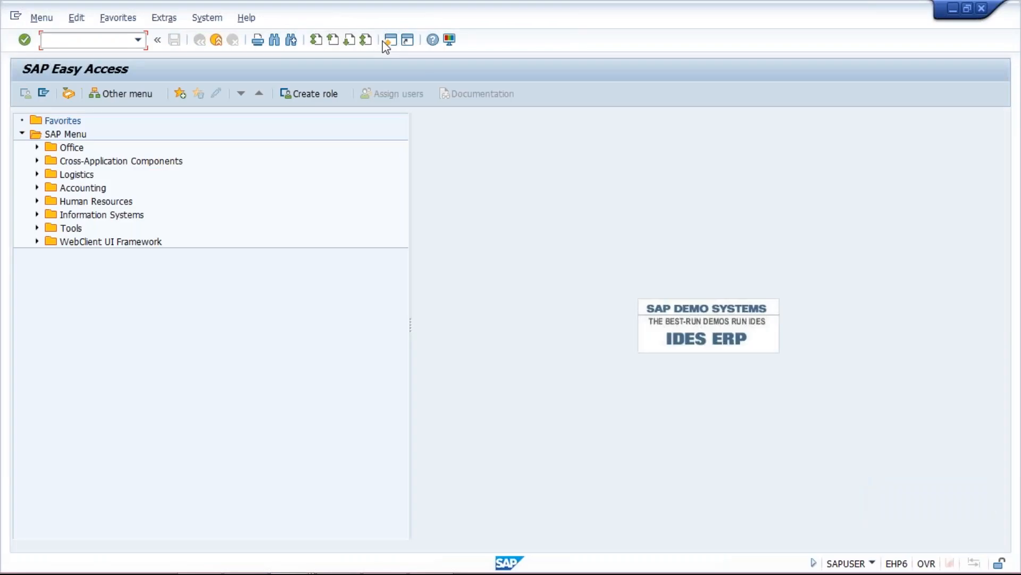
type("FBL5N")
key("Return")
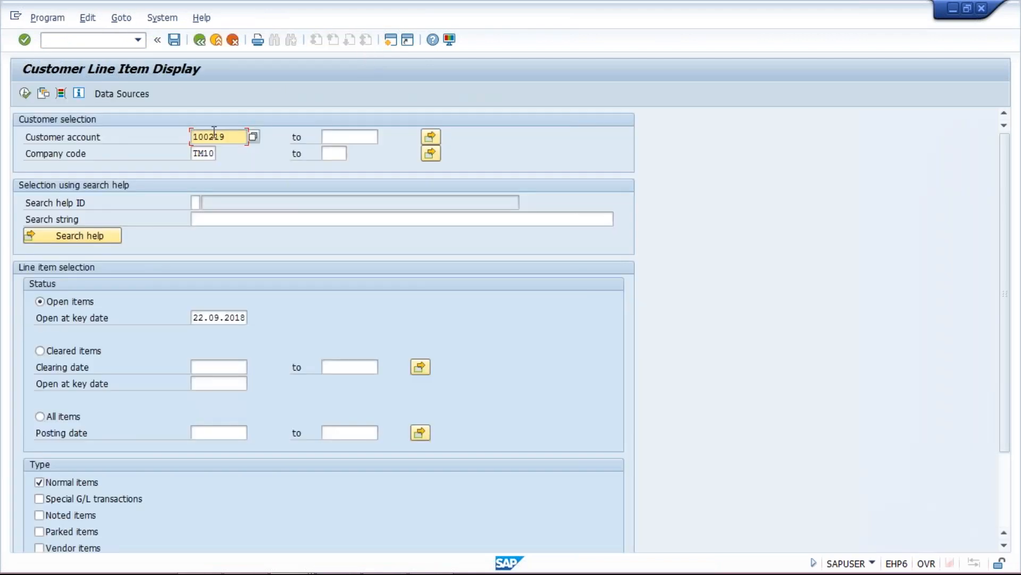
- Display all line items of the head office customer account in company code TM10 and return to the selection
left_click(237, 137)
key("BackSpace")
type("7")
left_click(82, 419)
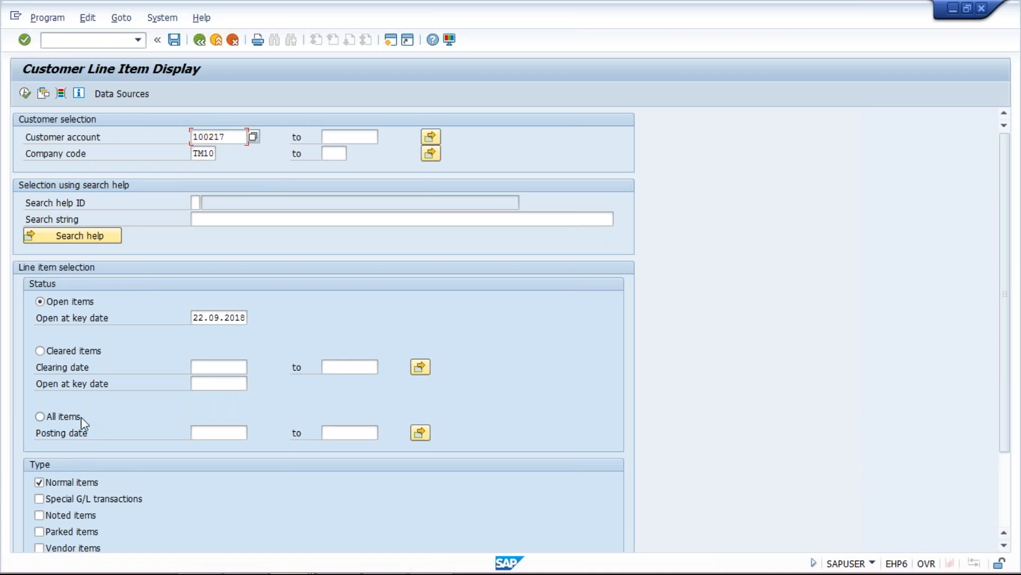
left_click(25, 94)
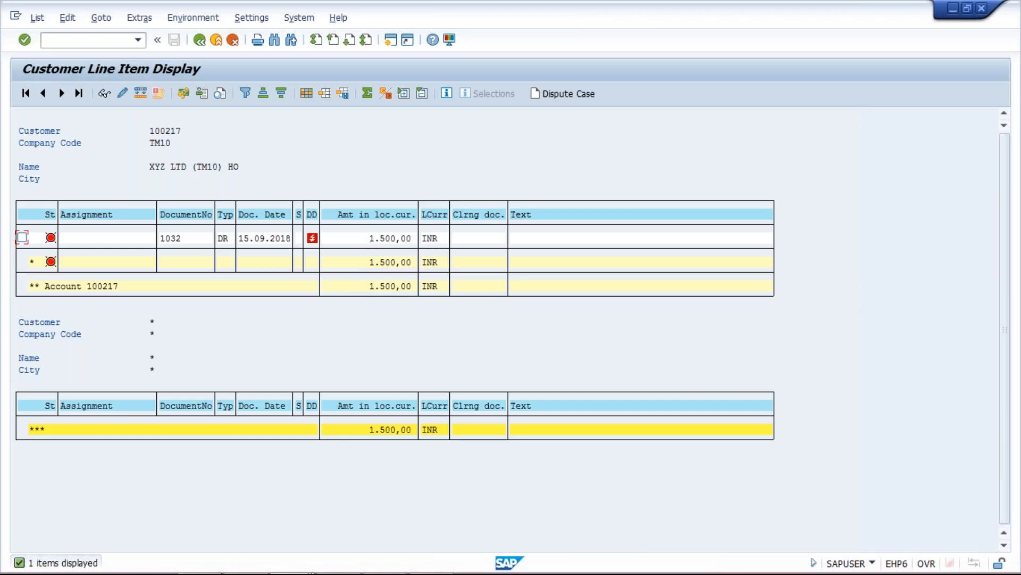
left_click(200, 40)
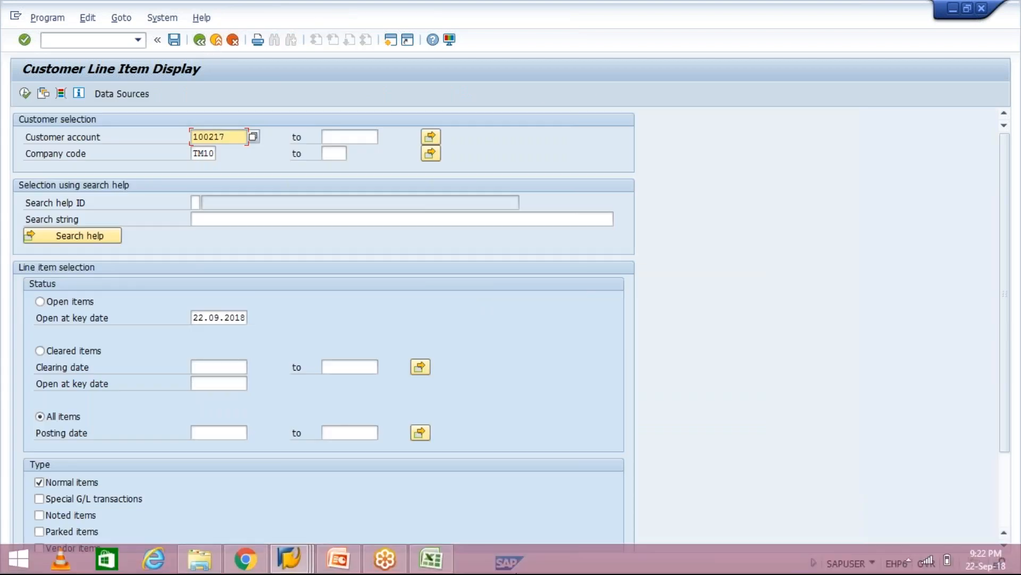
- Display all line items of the Hyderabad branch account, including those from the head office, and return to the selection
type("218")
key("BackSpace")
key("BackSpace")
key("BackSpace")
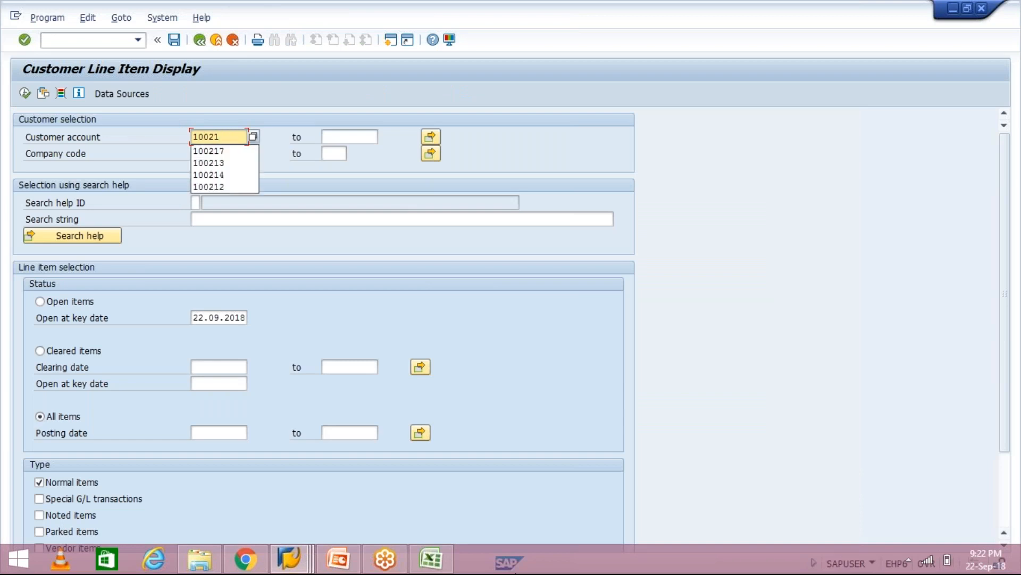
type("8")
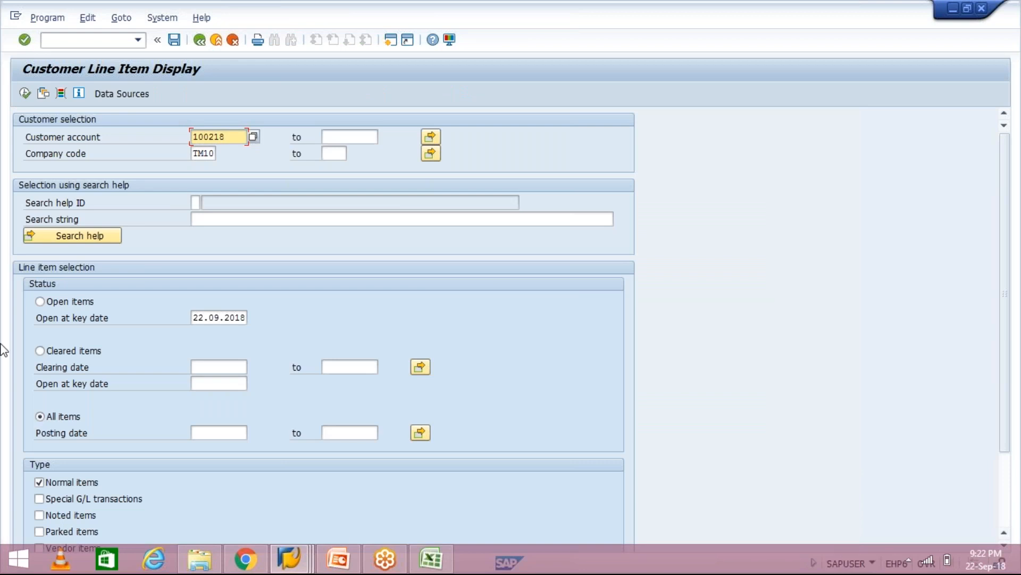
left_click(24, 94)
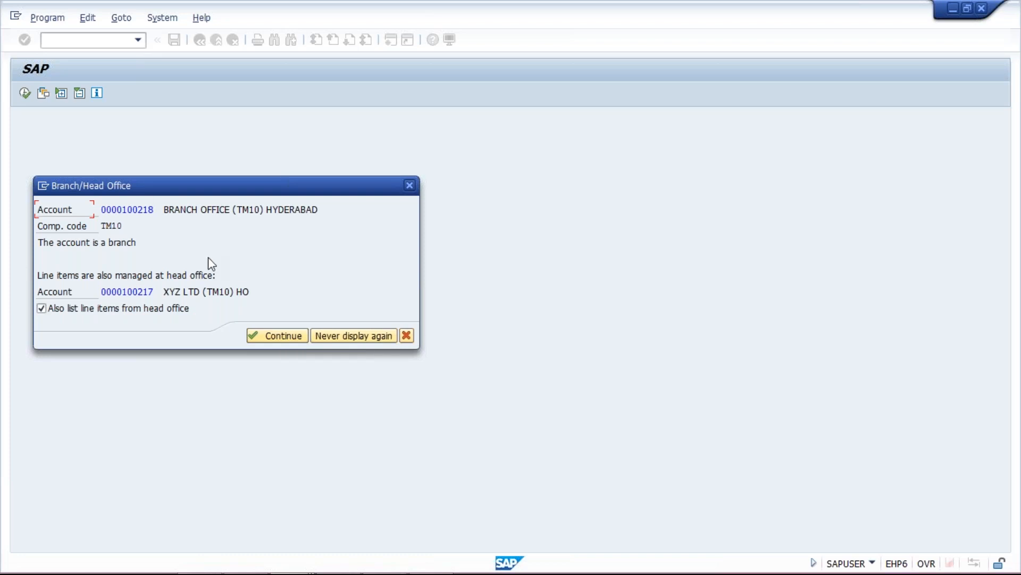
key("Return")
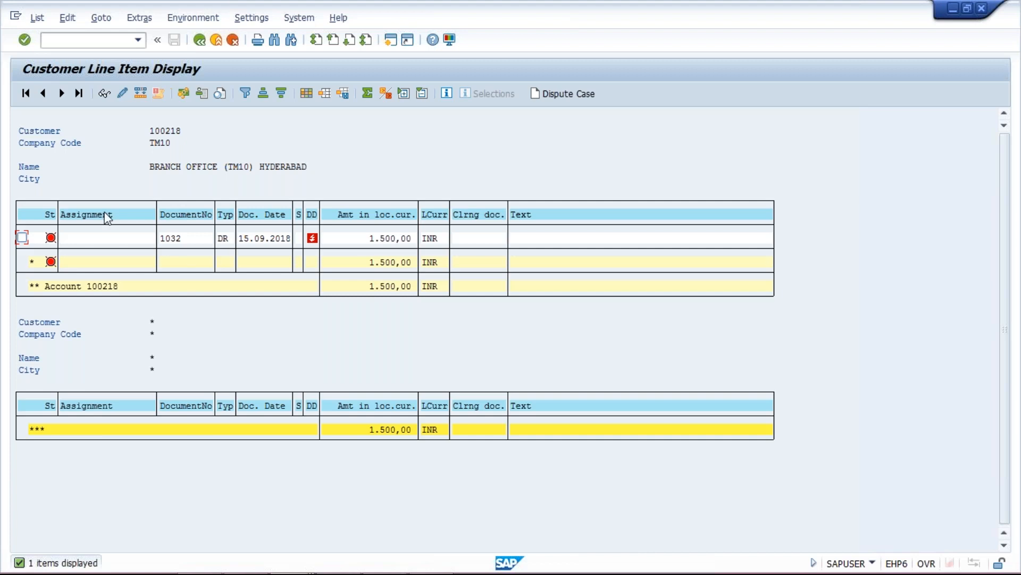
left_click(204, 39)
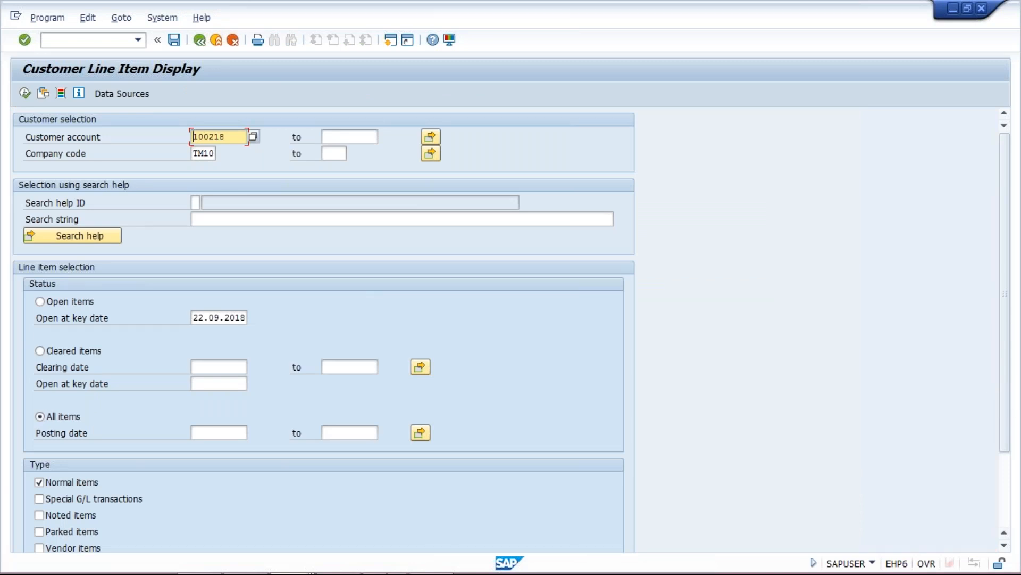
- Switch back to the customer invoice session, enter the Banglore branch's customer number and set the invoice date to 16.09.2018
left_click(295, 550)
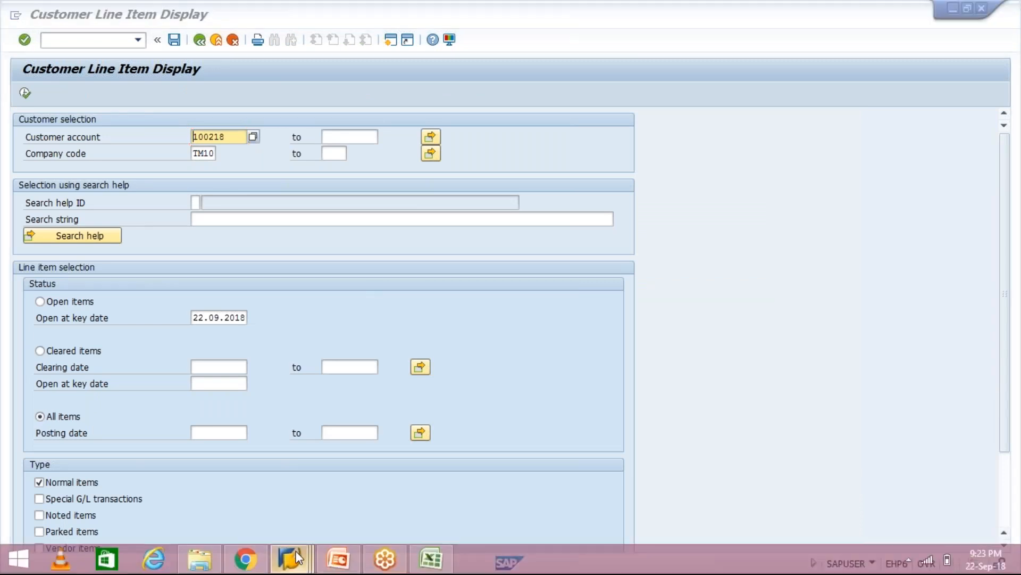
left_click(367, 497)
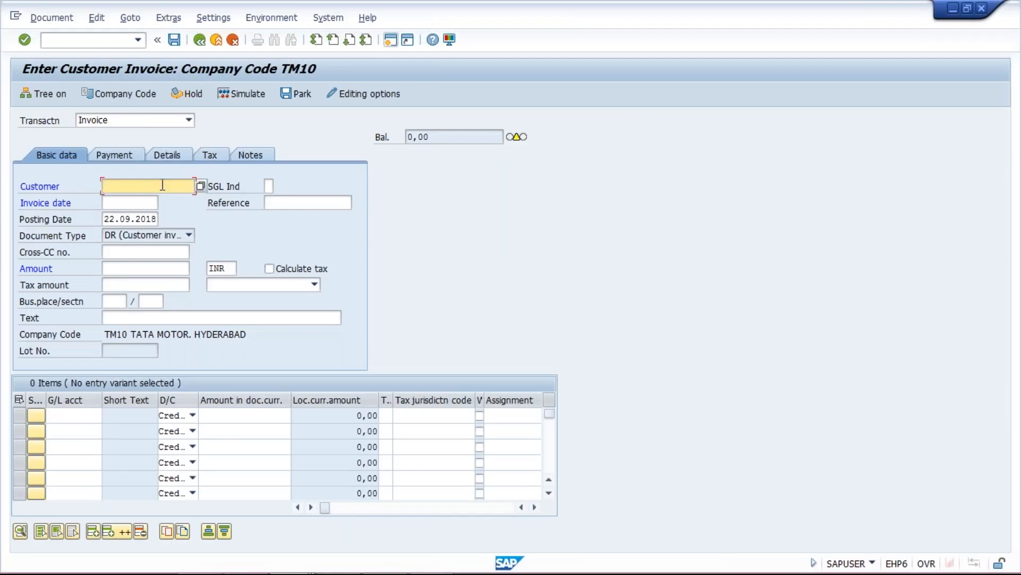
type("10")
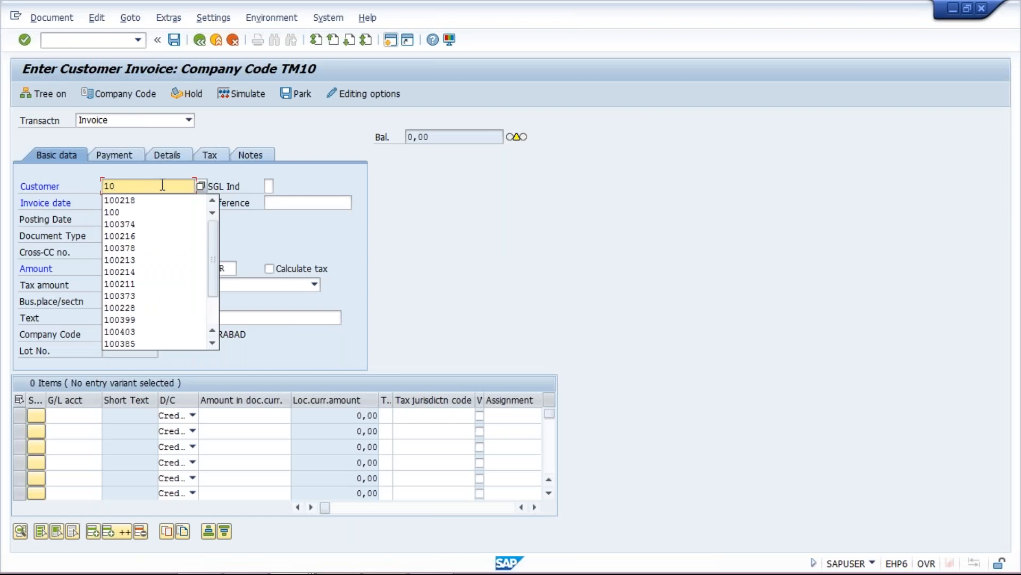
type("0219")
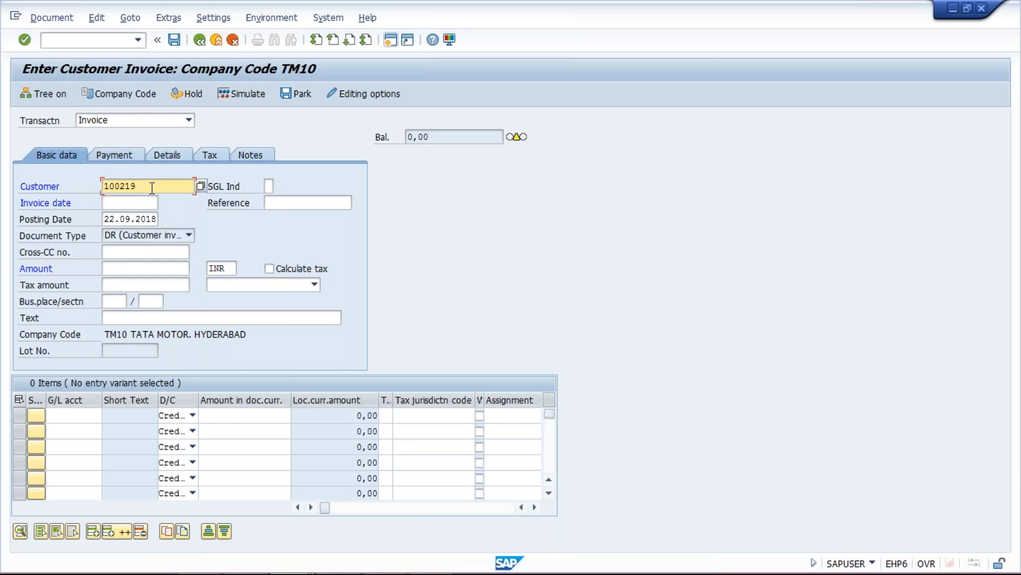
left_click(147, 202)
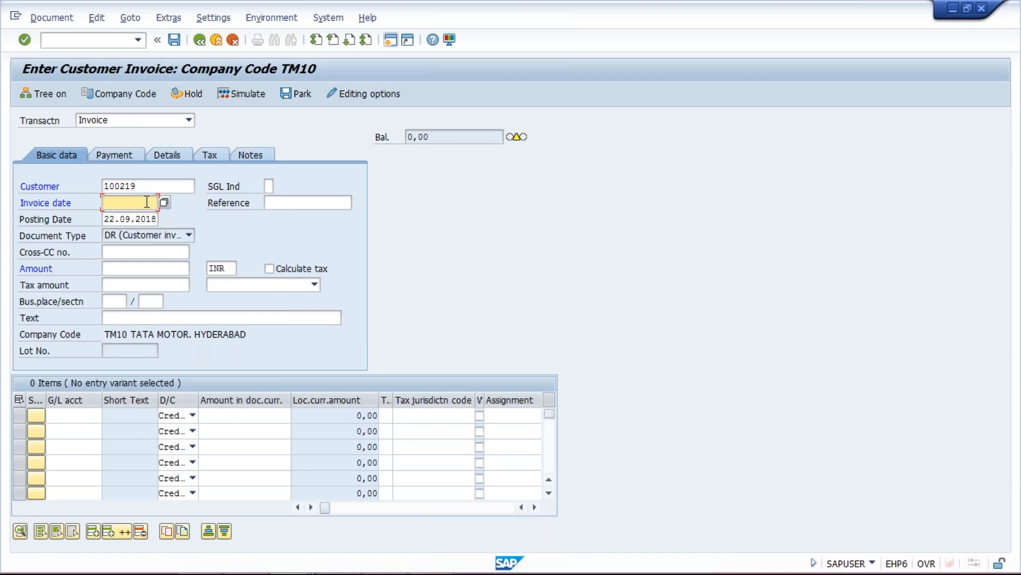
type("16.09.2018")
key("Tab")
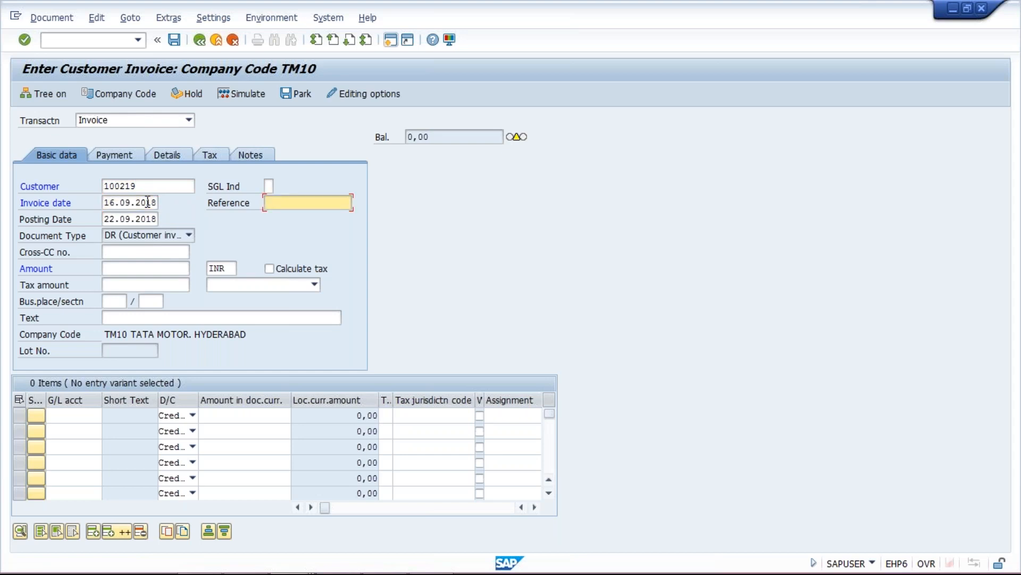
- Set the posting date to 16.09.2018 and enter an invoice amount of 1000 INR
key("Tab")
key("ctrl+a")
type("16.09.2018")
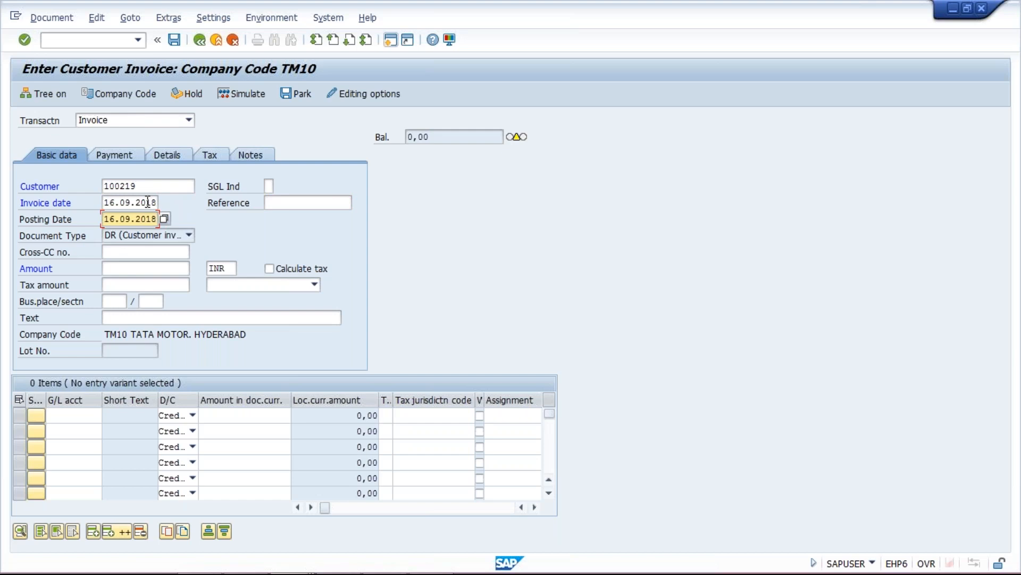
left_click(109, 268)
type("1000")
- Add a credit line item for G/L account 3000 with an amount of 1000 and validate the invoice entries
left_click(70, 413)
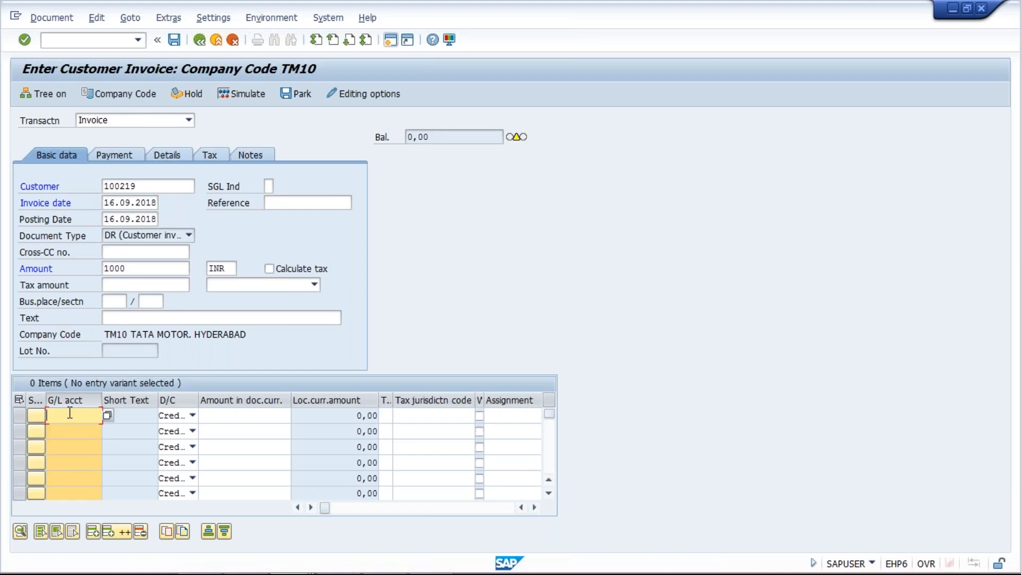
type("1")
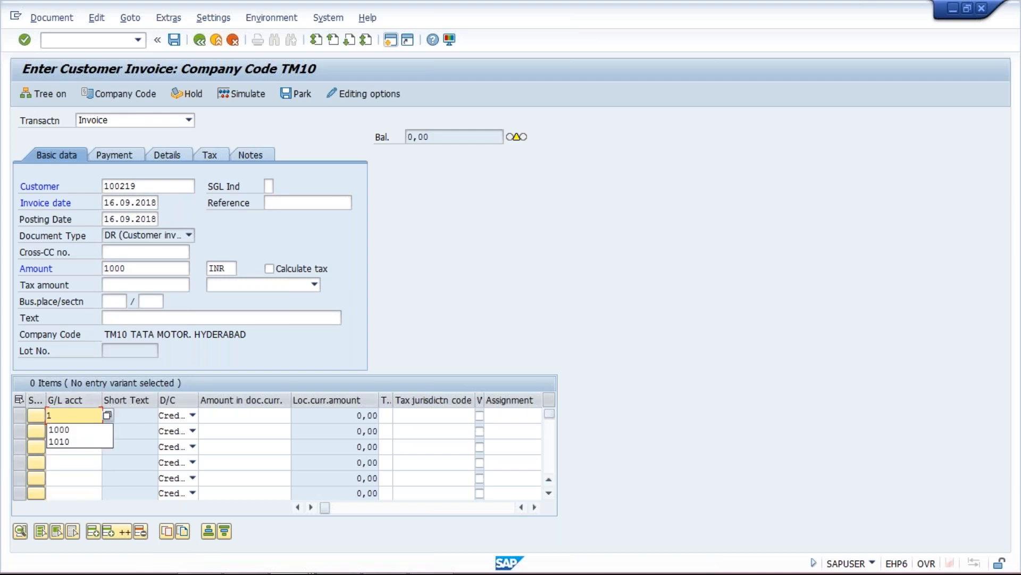
key("BackSpace")
type("3000")
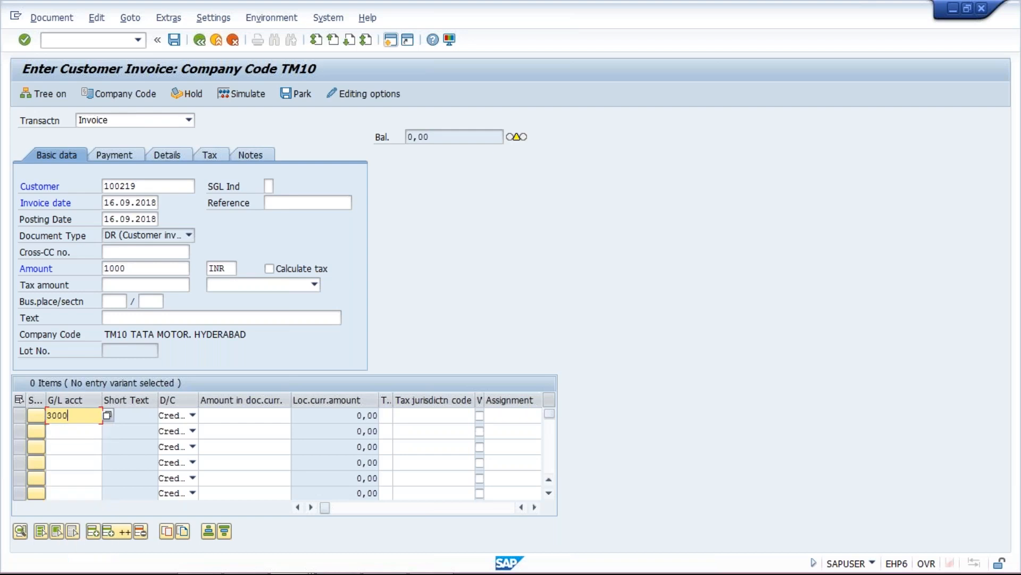
key("Tab")
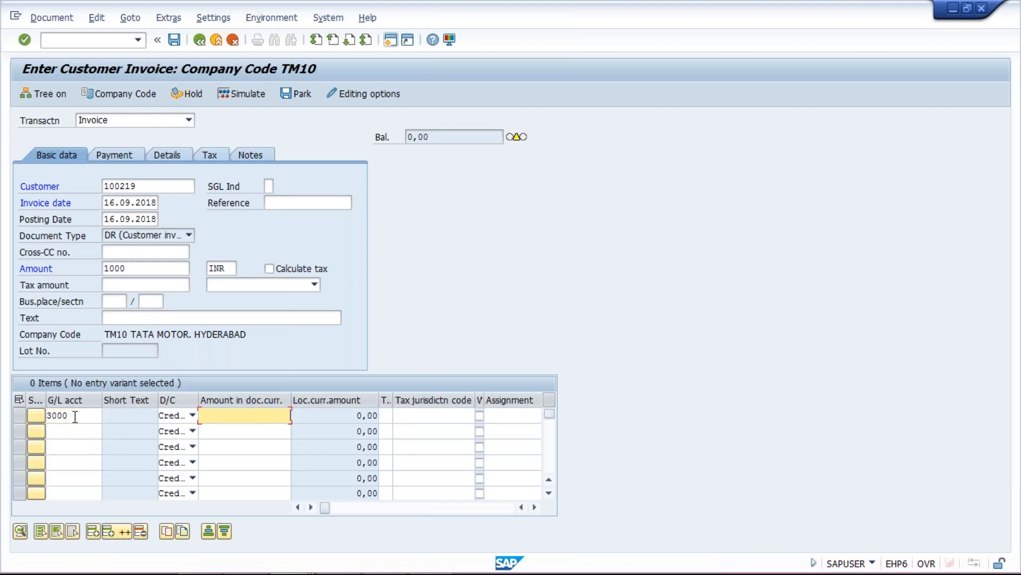
type("1000")
key("Return")
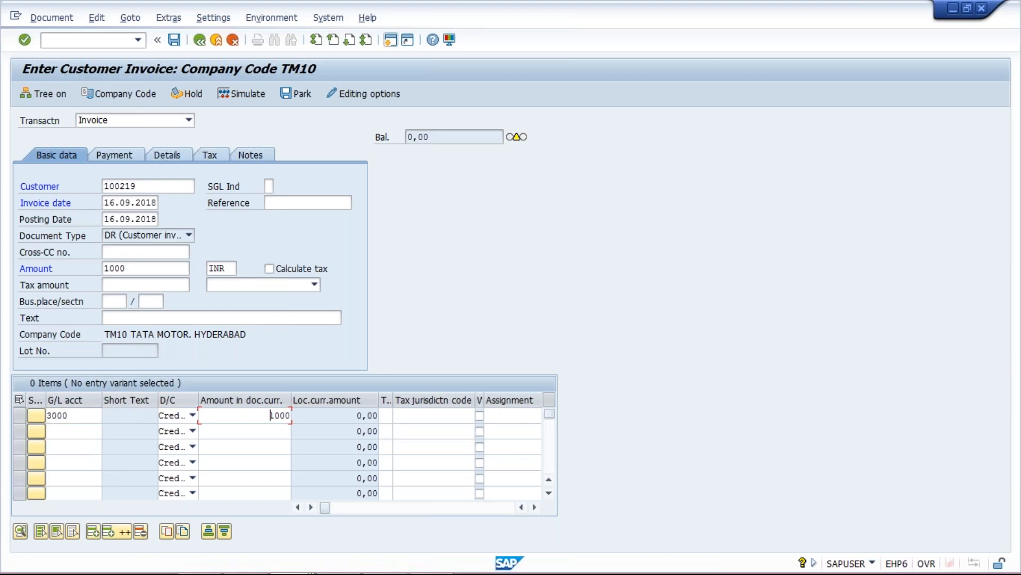
key("Return")
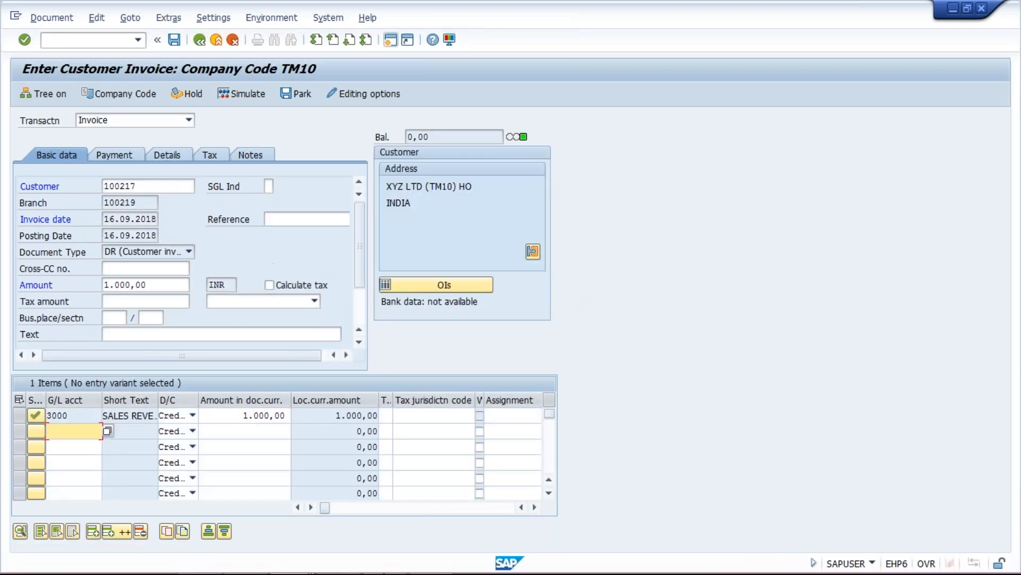
- Check the customer and branch fields of the Banglore branch invoice, then simulate and post it
left_click_drag(161, 184, 80, 189)
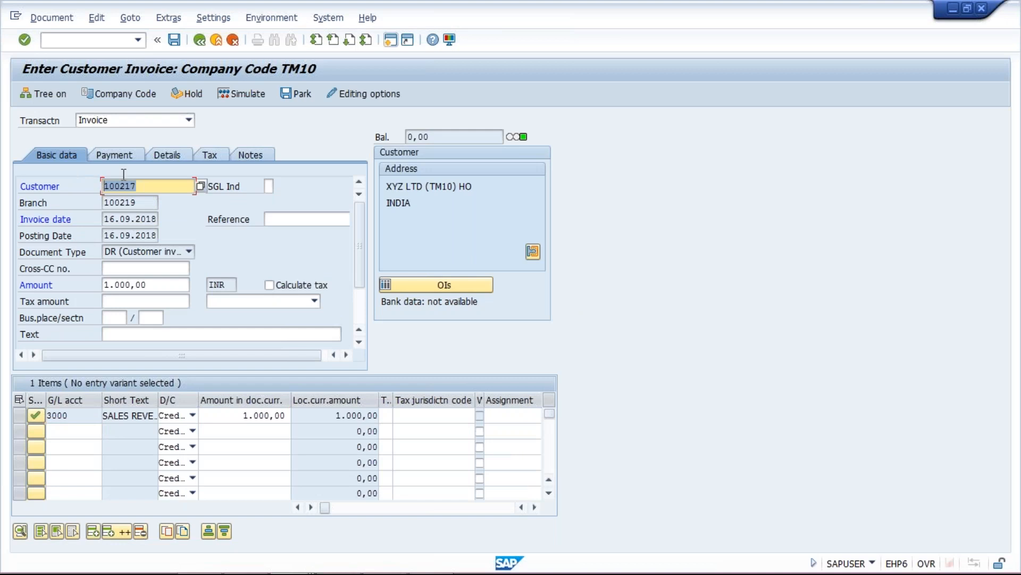
left_click(164, 187)
key("Tab")
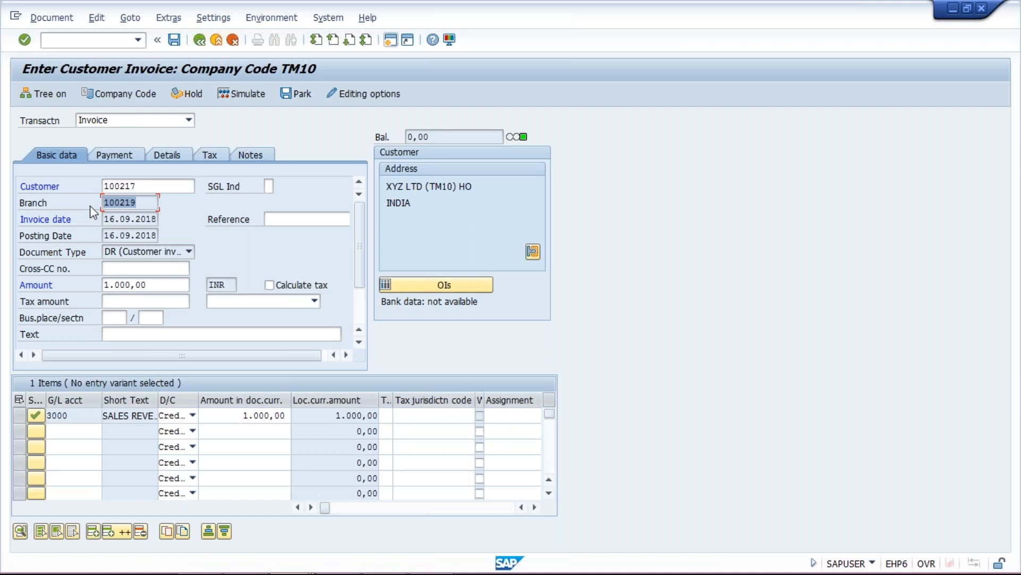
left_click(234, 99)
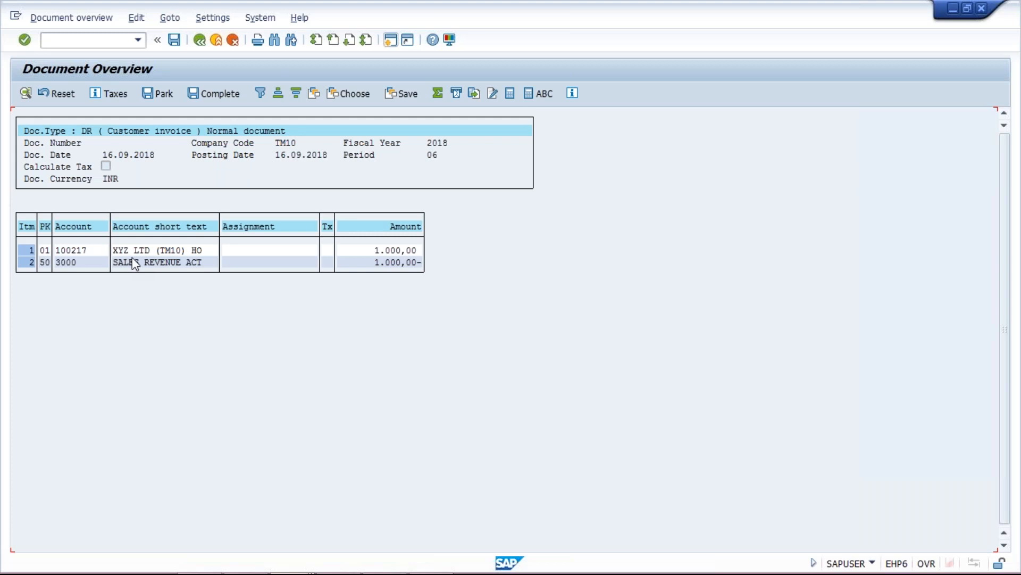
key("ctrl+s")
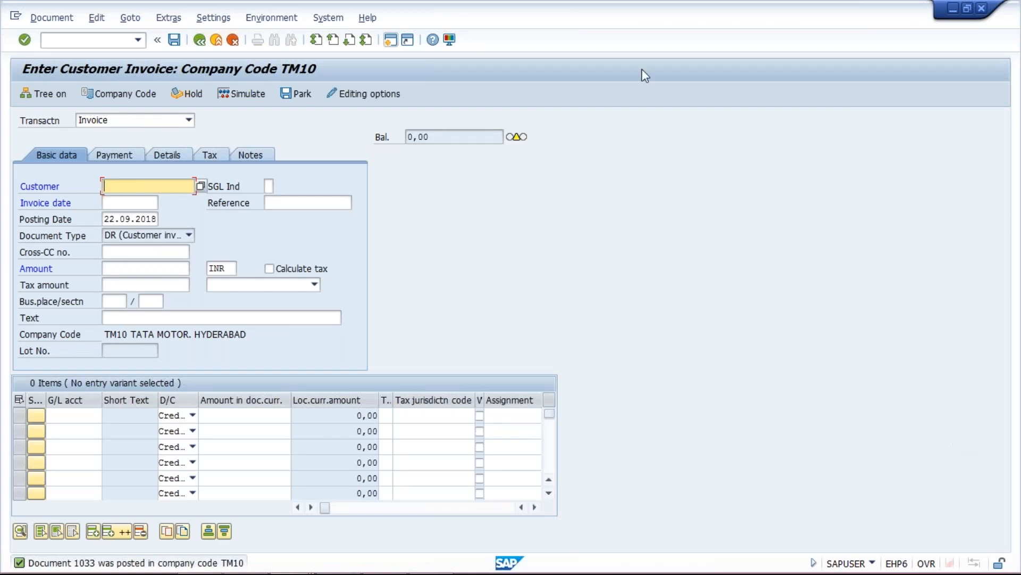
- Switch to the customer line item session and list all items of the Banglore branch customer, including those from the head office
mouse_move(228, 564)
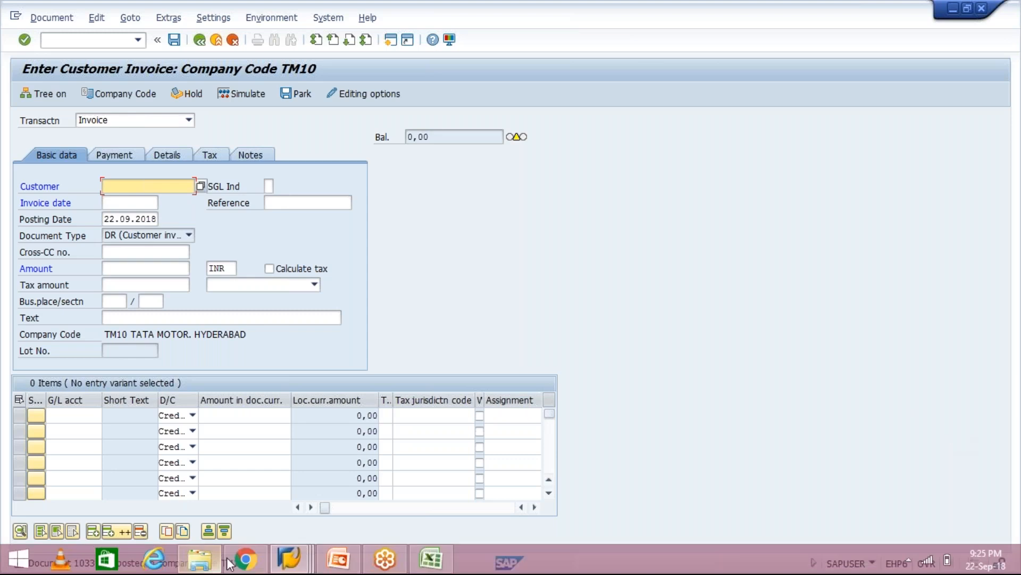
left_click(289, 559)
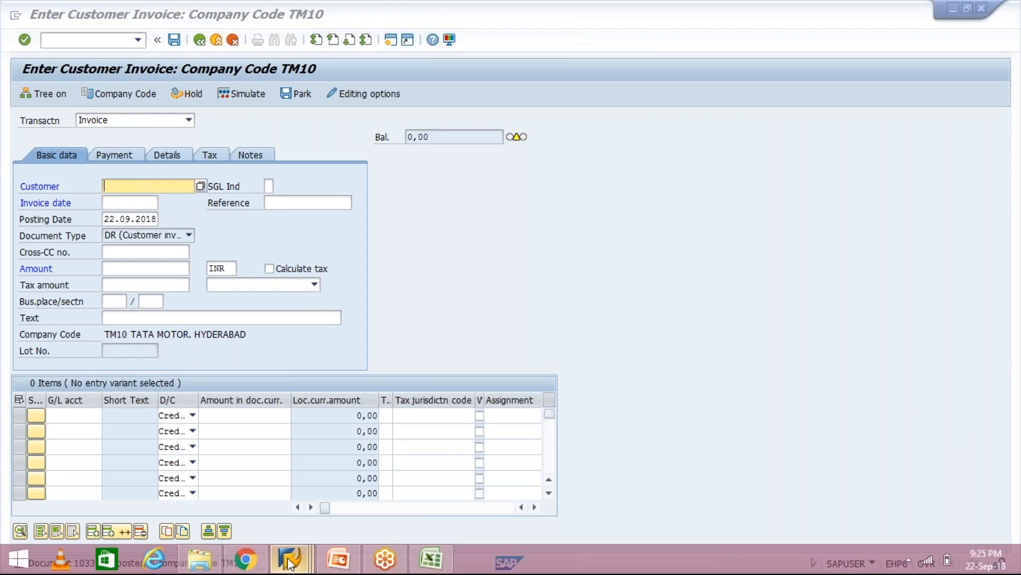
left_click(575, 521)
left_click(234, 137)
key("BackSpace")
type("9")
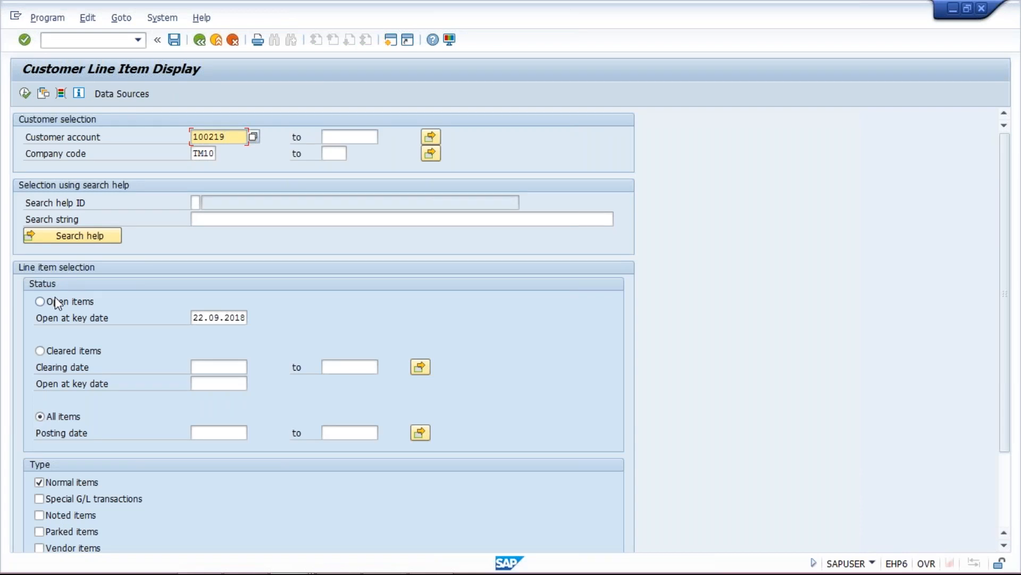
left_click(25, 94)
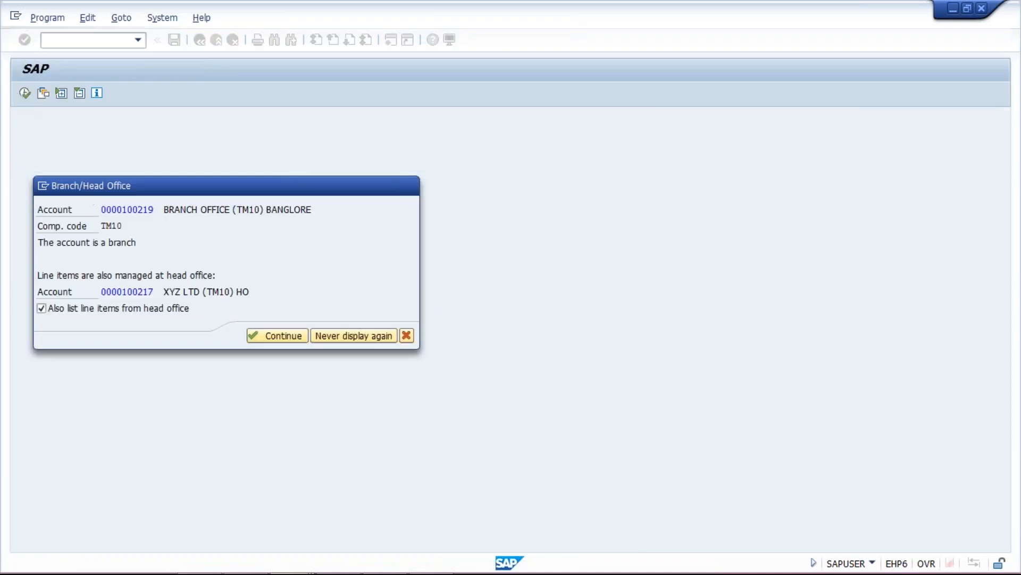
key("Return")
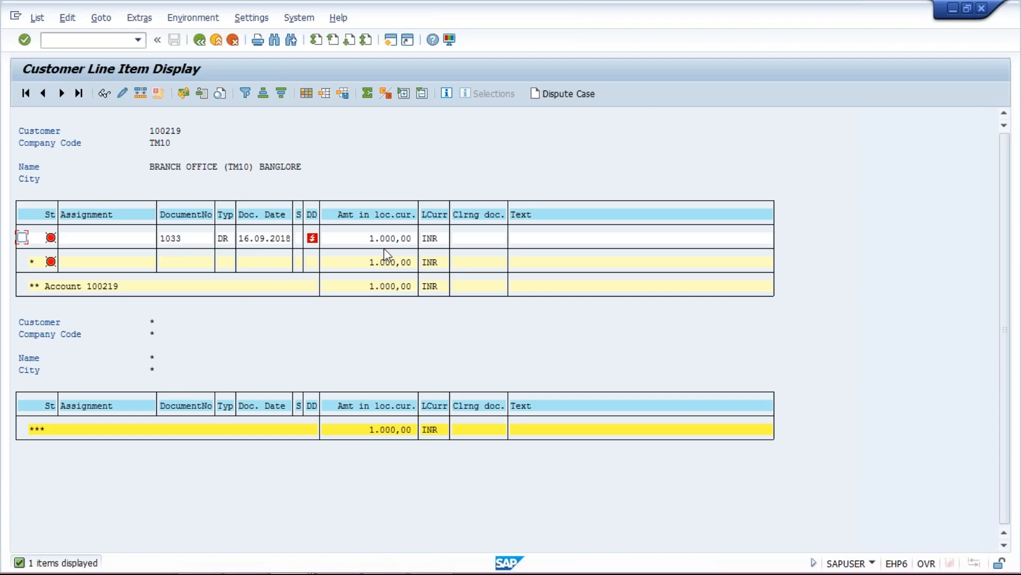
- Return to the selection and list the line items of the Hyderabad branch customer, including those from the head office
left_click(199, 41)
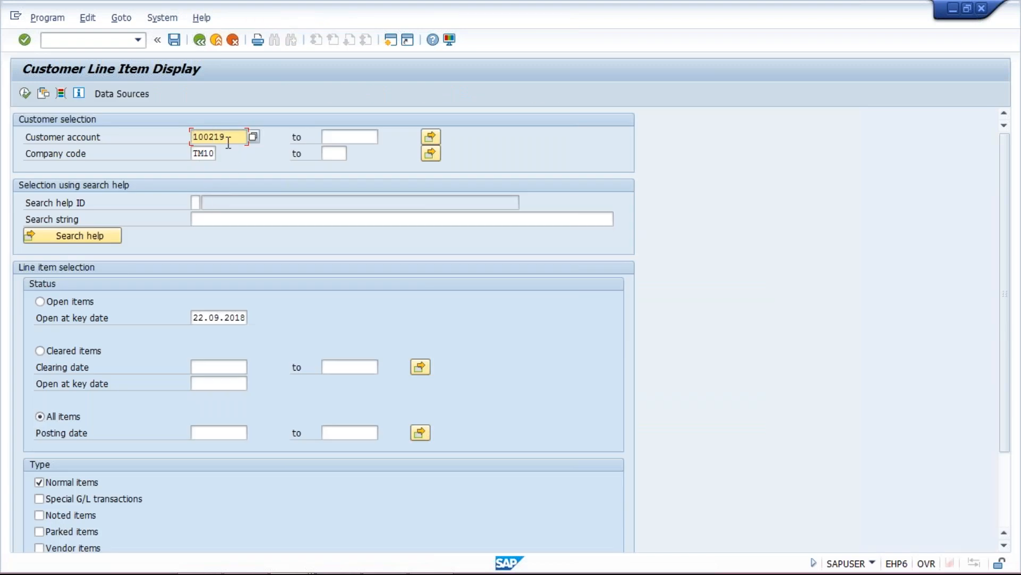
type("8")
left_click(23, 94)
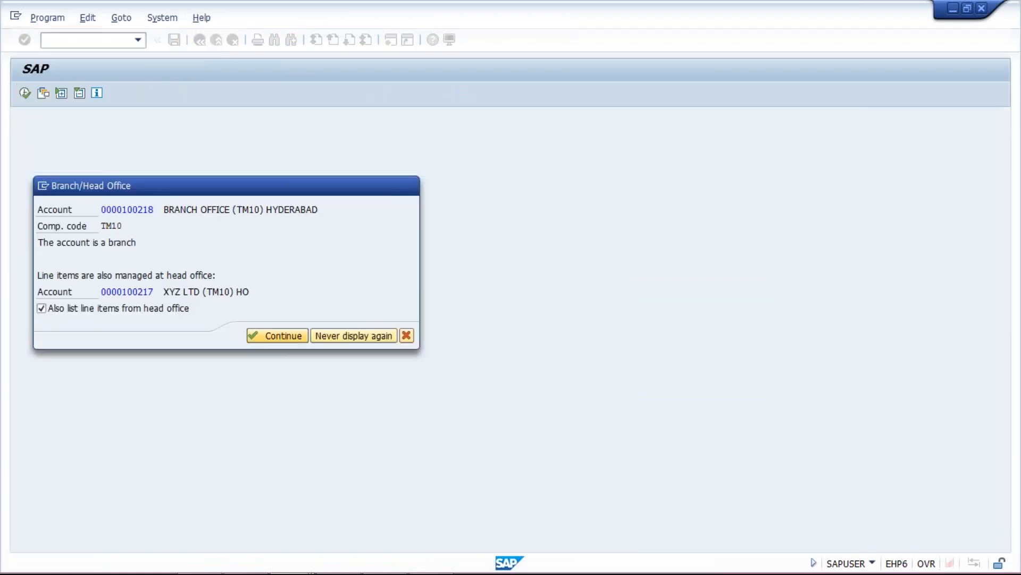
left_click(272, 337)
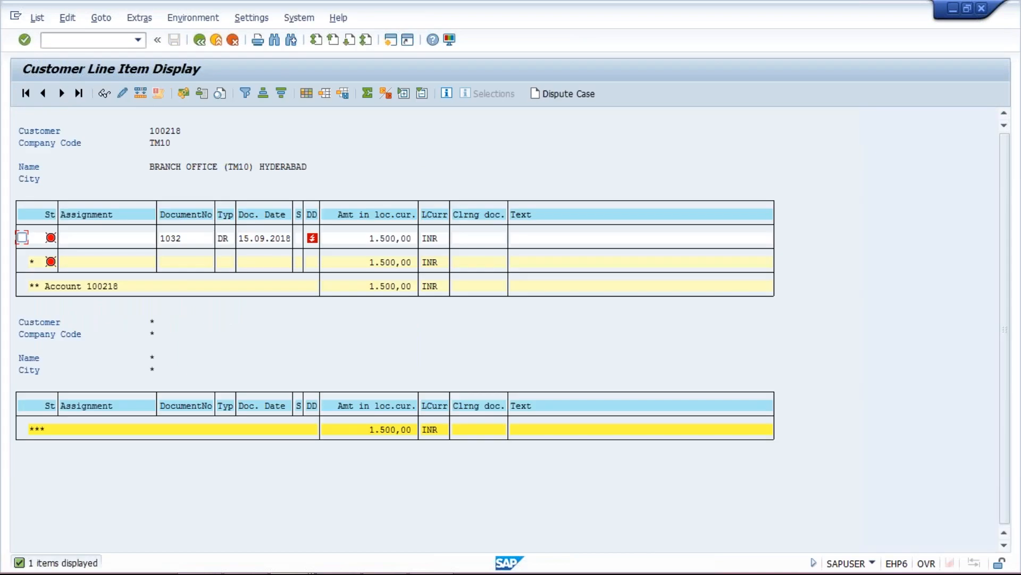
- Return to the selection and list all line items of the XYZ LTD head office customer
left_click(200, 40)
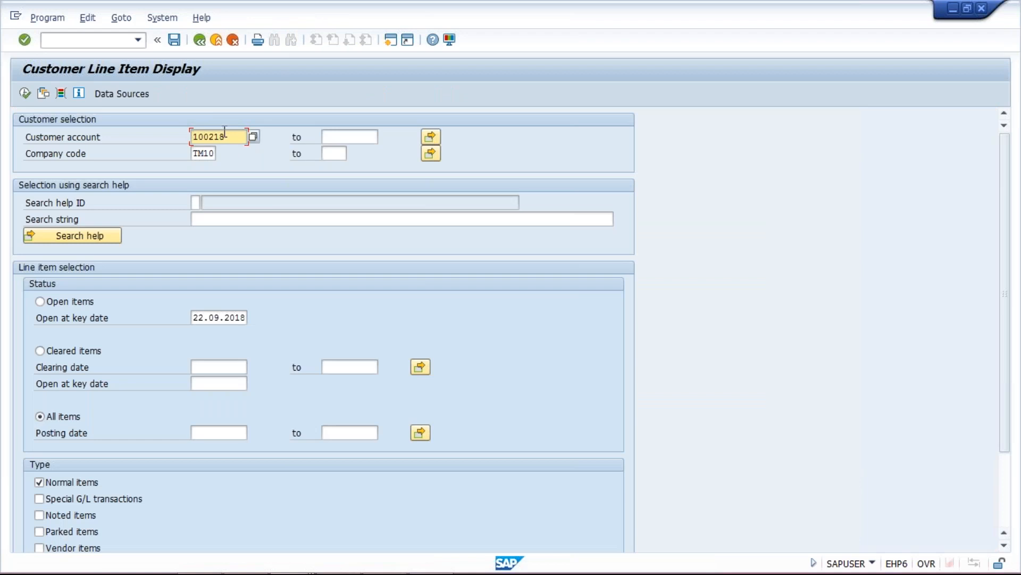
left_click(220, 135)
type("7")
left_click(24, 94)
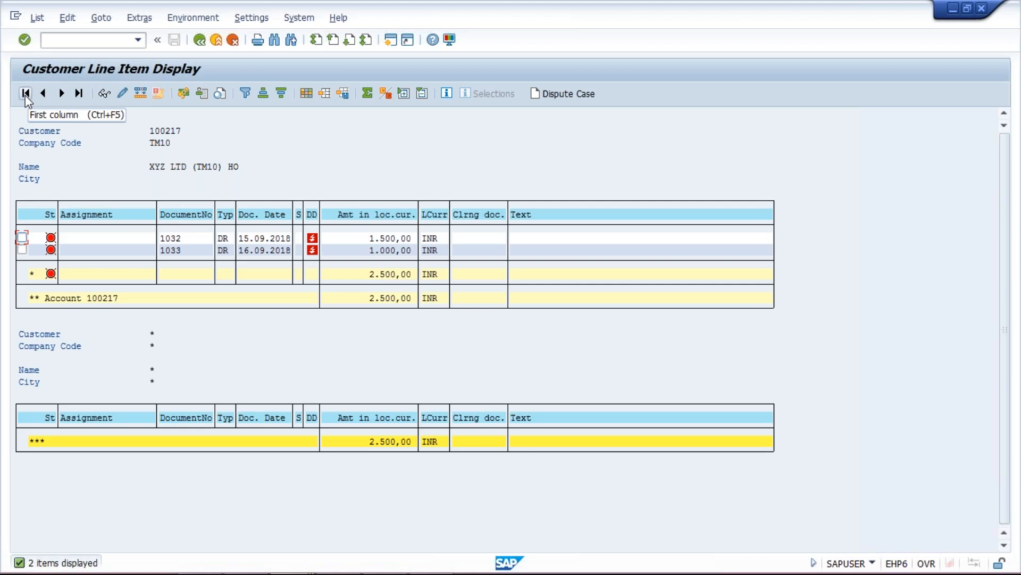
- Switch back to the customer invoice session and start the customer change transaction XD02
mouse_move(202, 545)
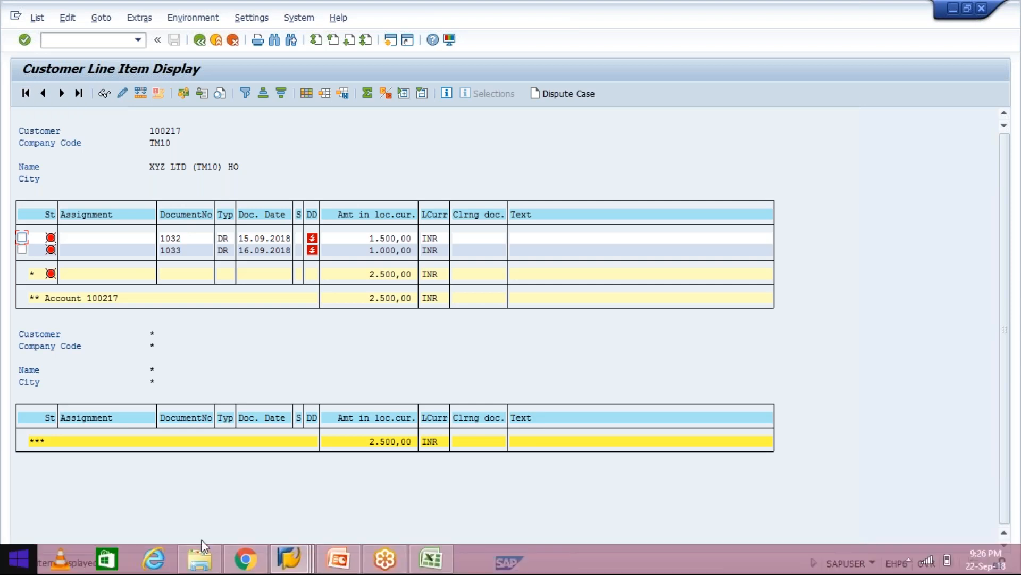
left_click(291, 555)
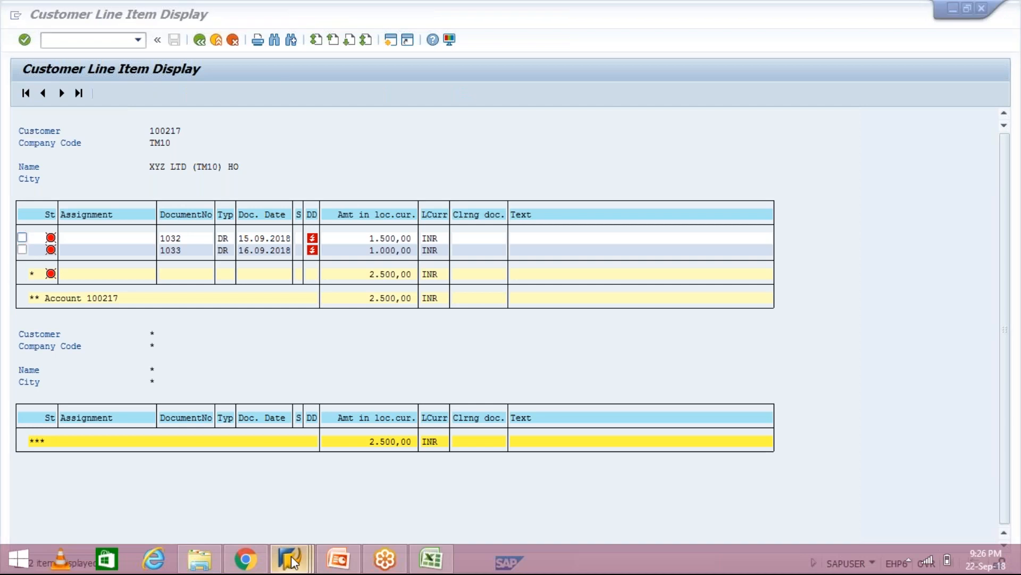
left_click(357, 515)
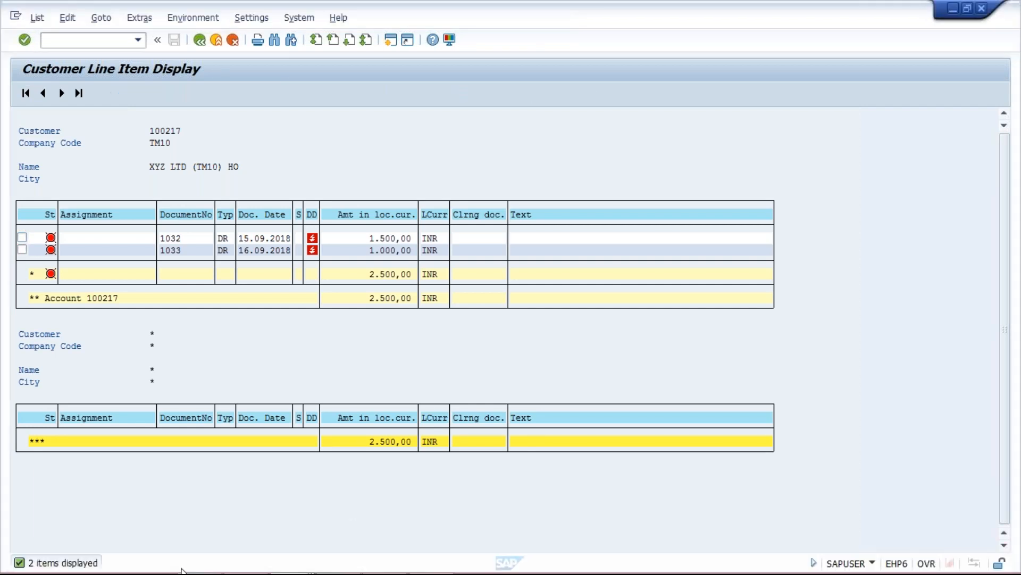
left_click(291, 559)
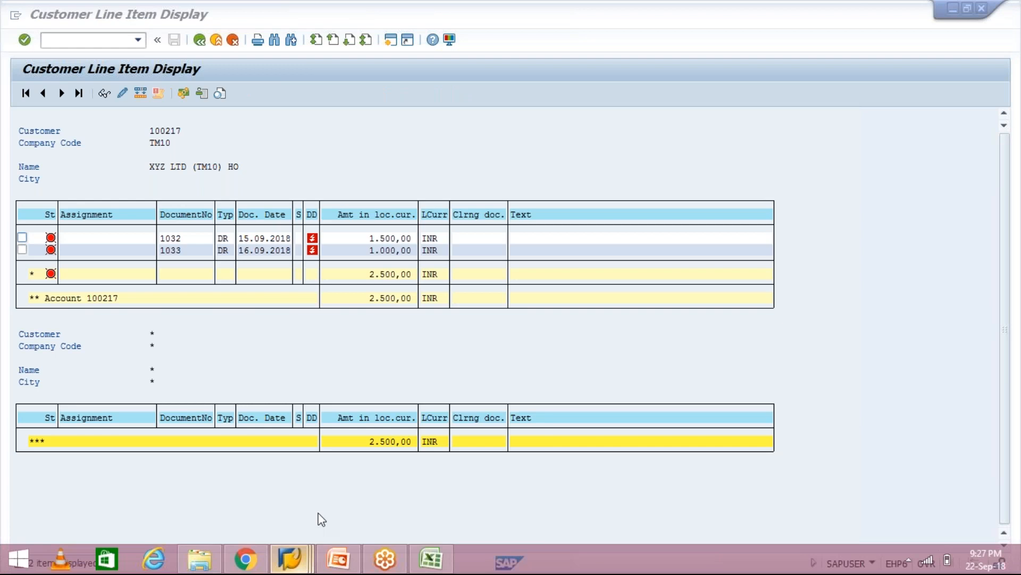
left_click(318, 511)
left_click(110, 40)
type("/NXD03")
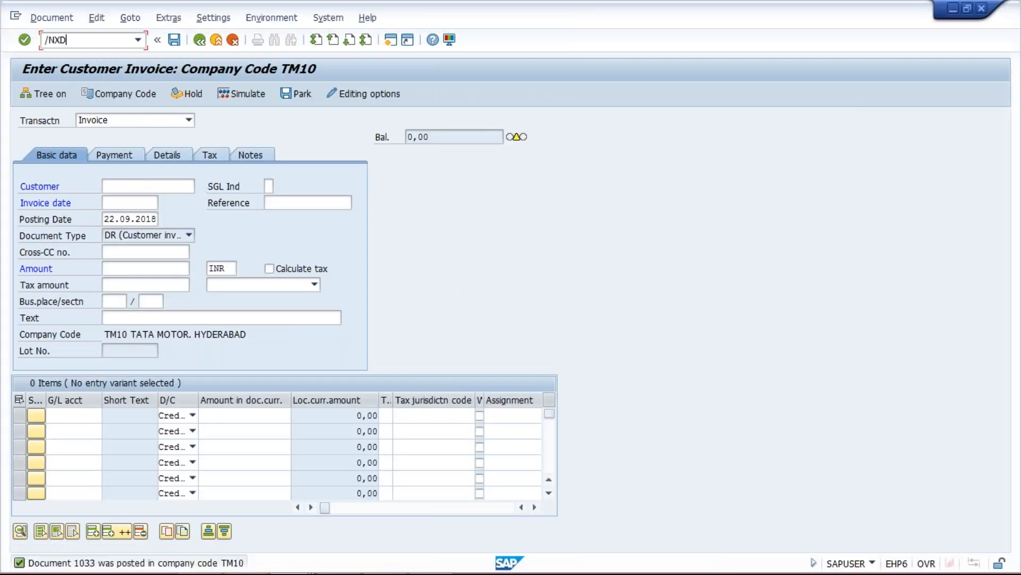
key("Return")
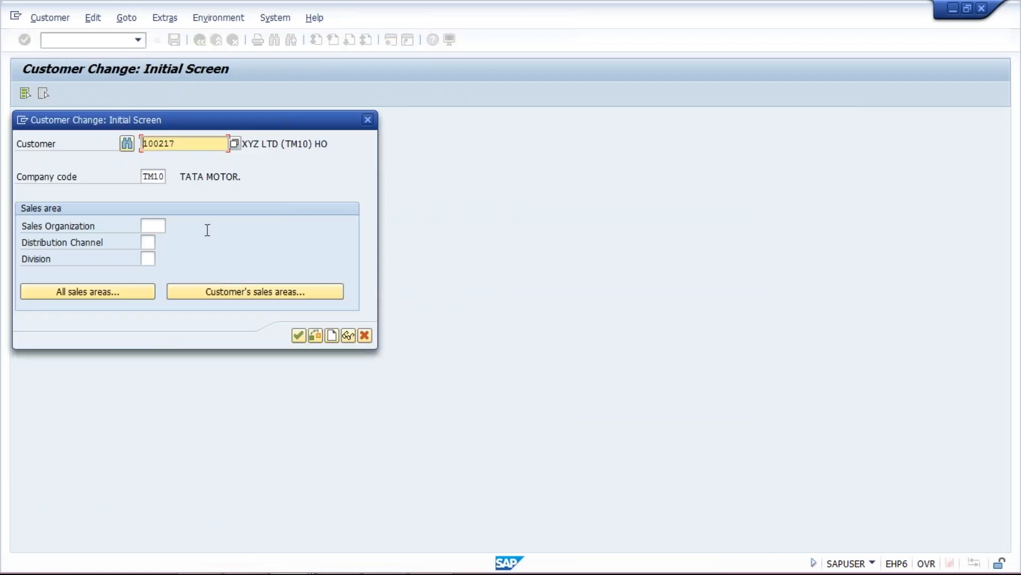
- Set the dunning procedure to TM10 in the head office customer's company code correspondence data and save the changes
left_click(160, 221)
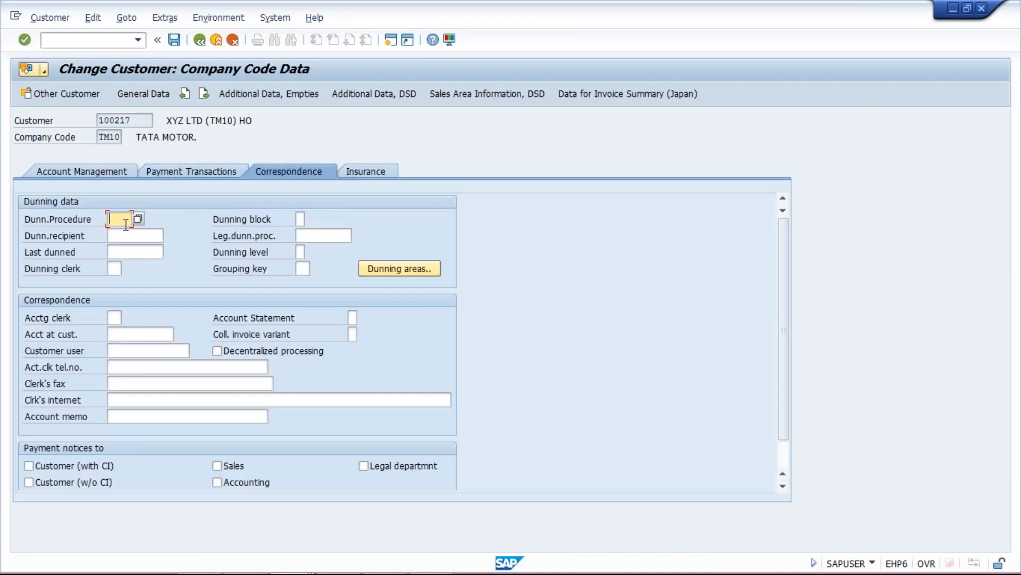
type("TM10")
key("Return")
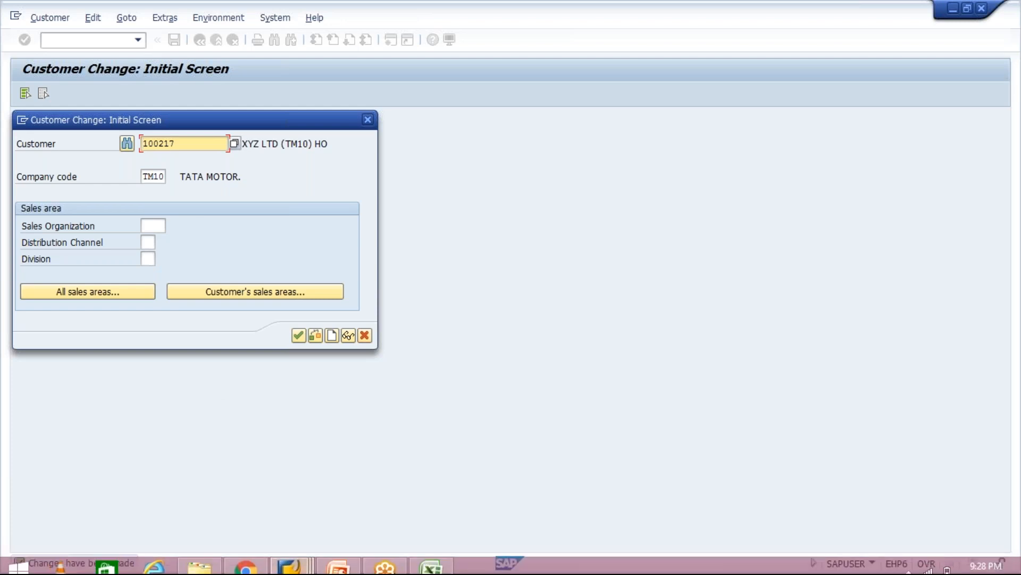
- Review the head office's line items in the other session, then return to the customer change session and leave it
left_click(291, 561)
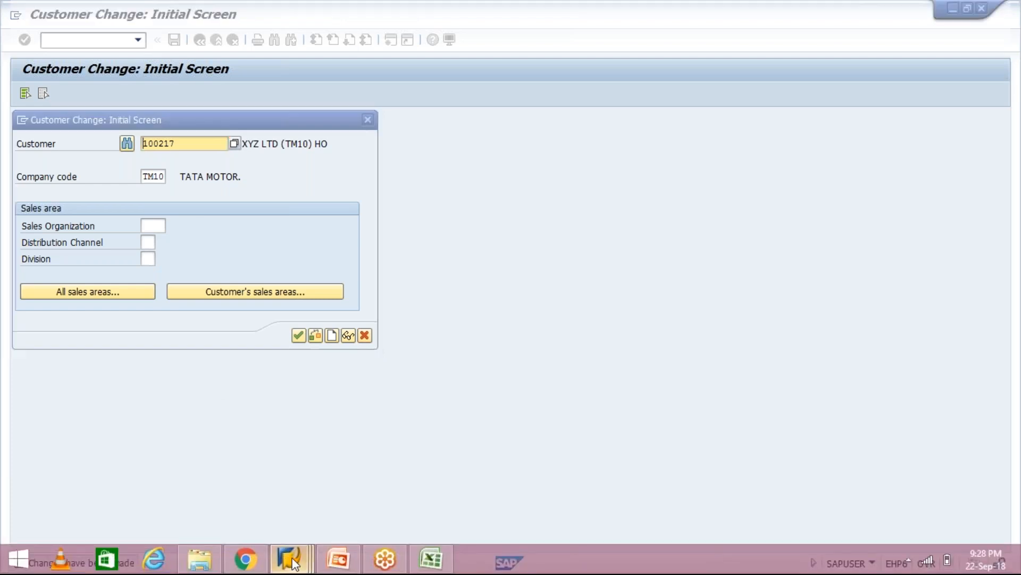
mouse_move(295, 562)
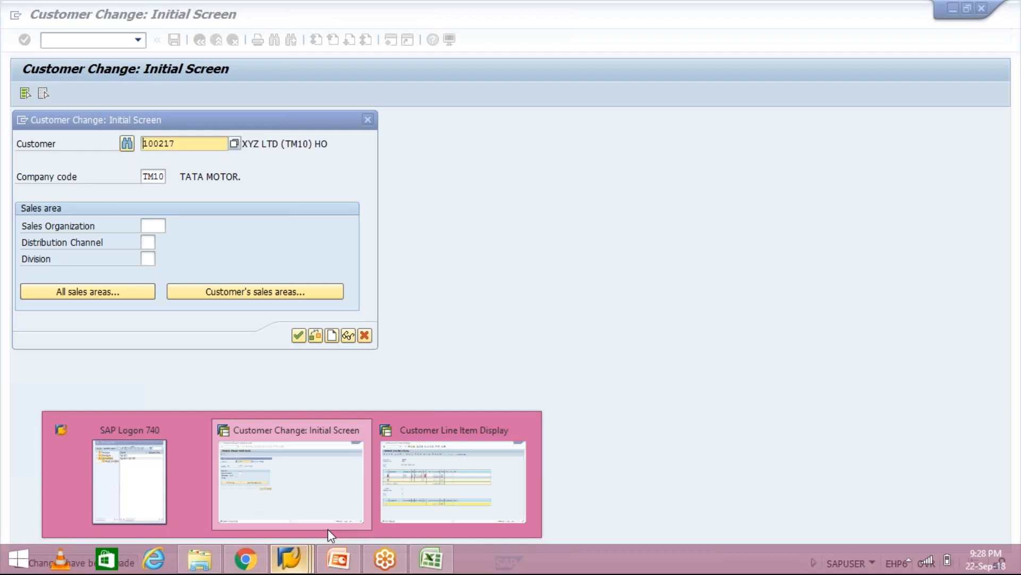
left_click(420, 479)
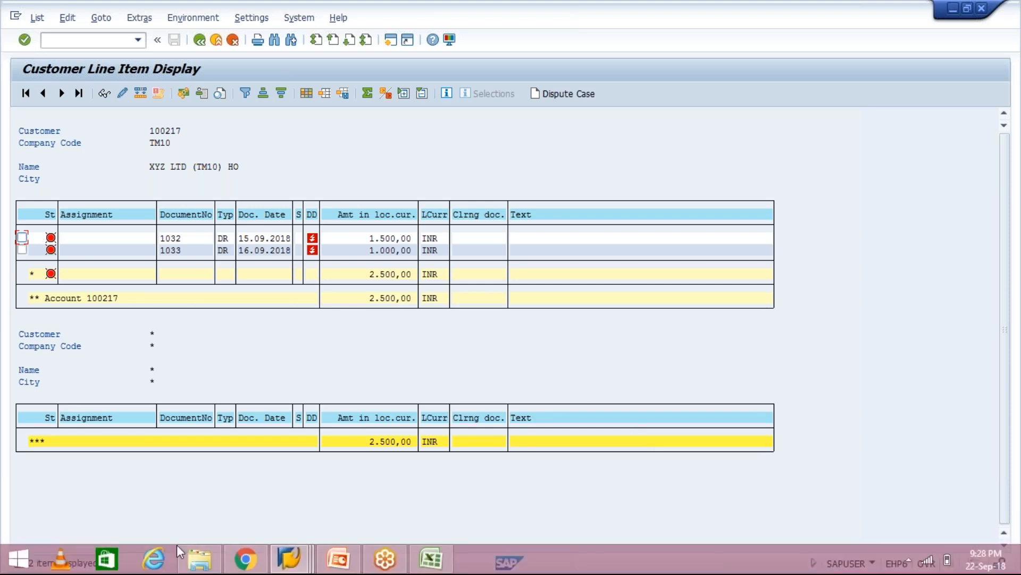
left_click(296, 568)
mouse_move(289, 558)
left_click(265, 477)
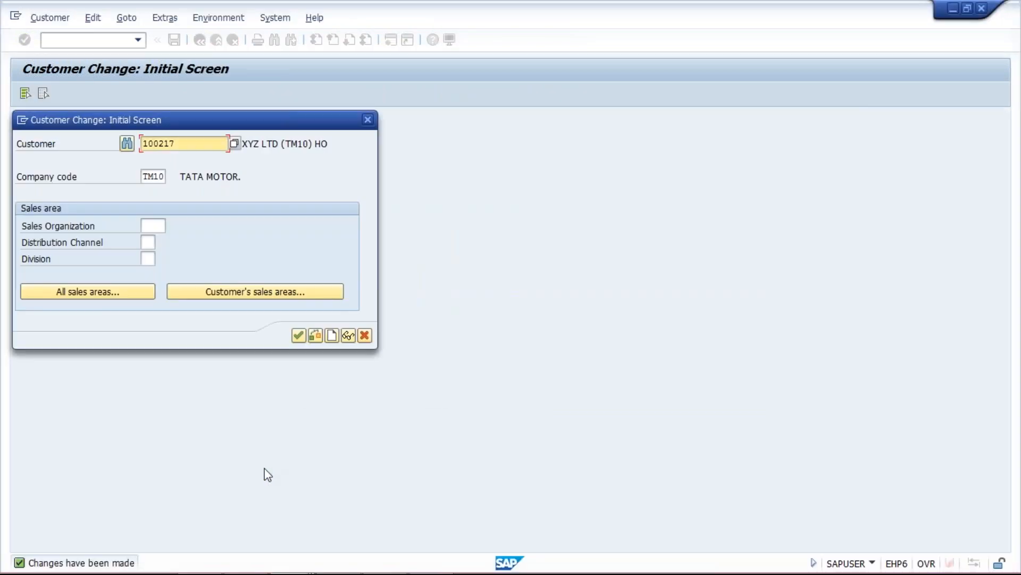
key("Escape")
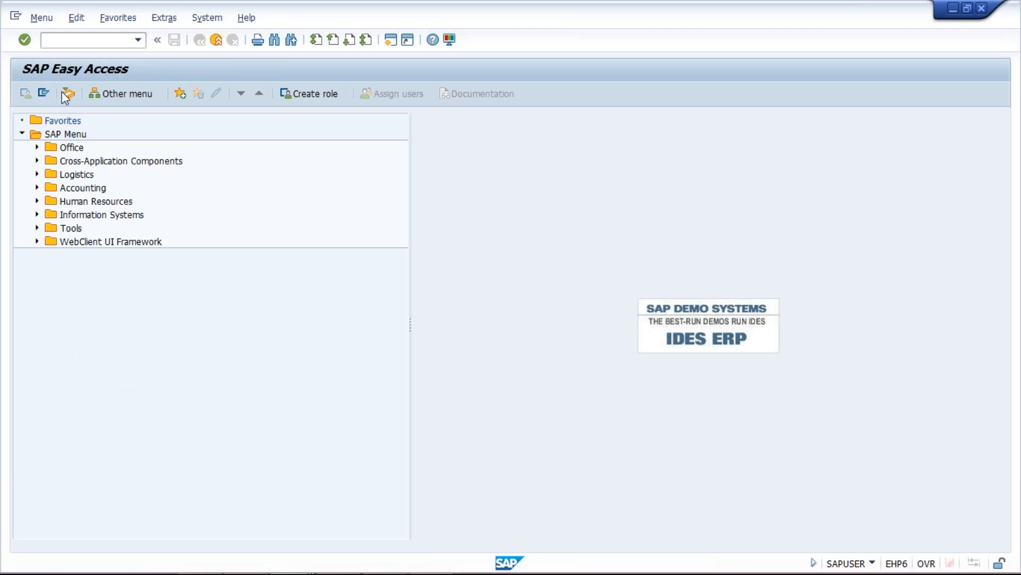
left_click(84, 41)
type("F110")
key("Return")
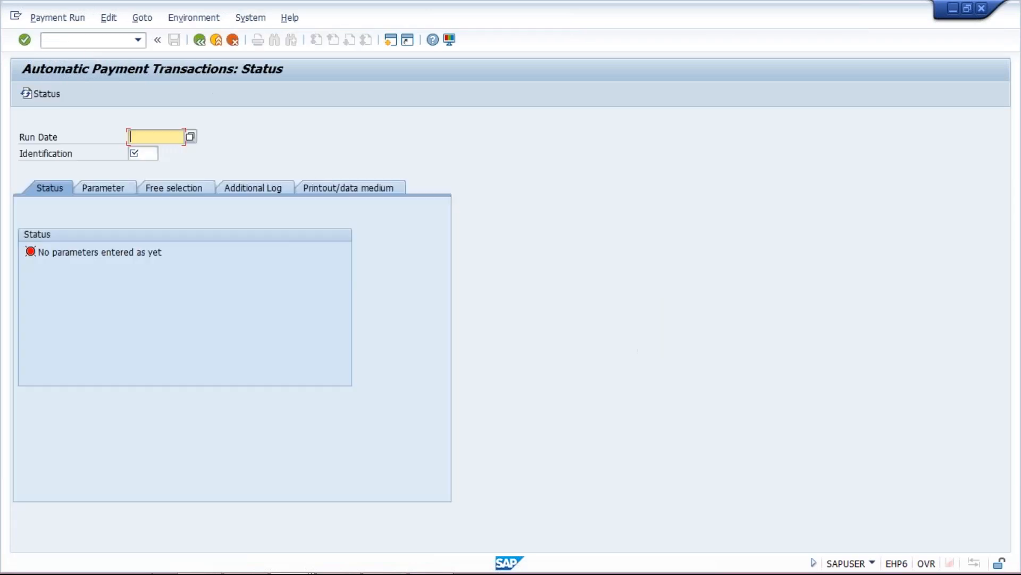
type("22.0")
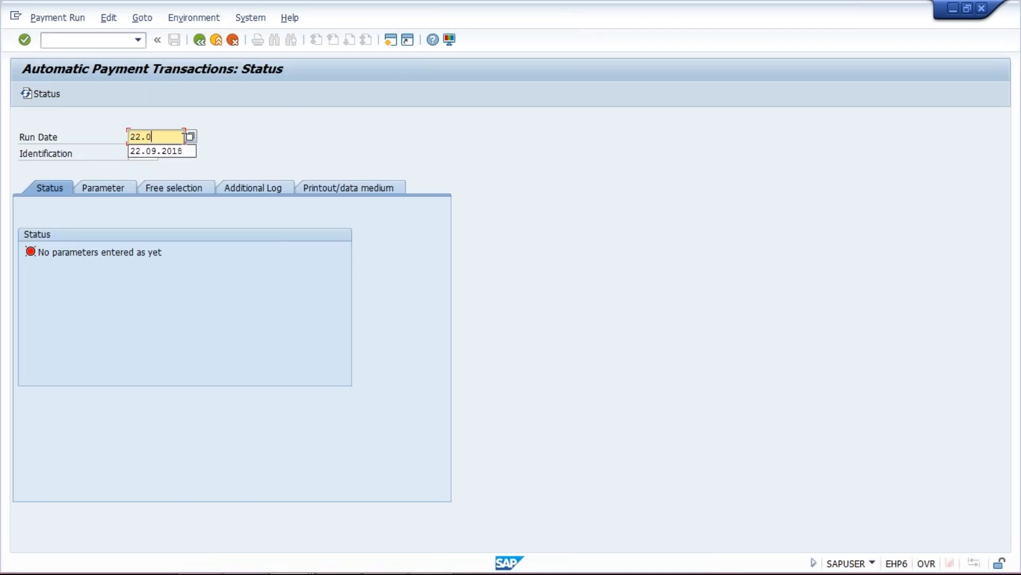
type("9.2018")
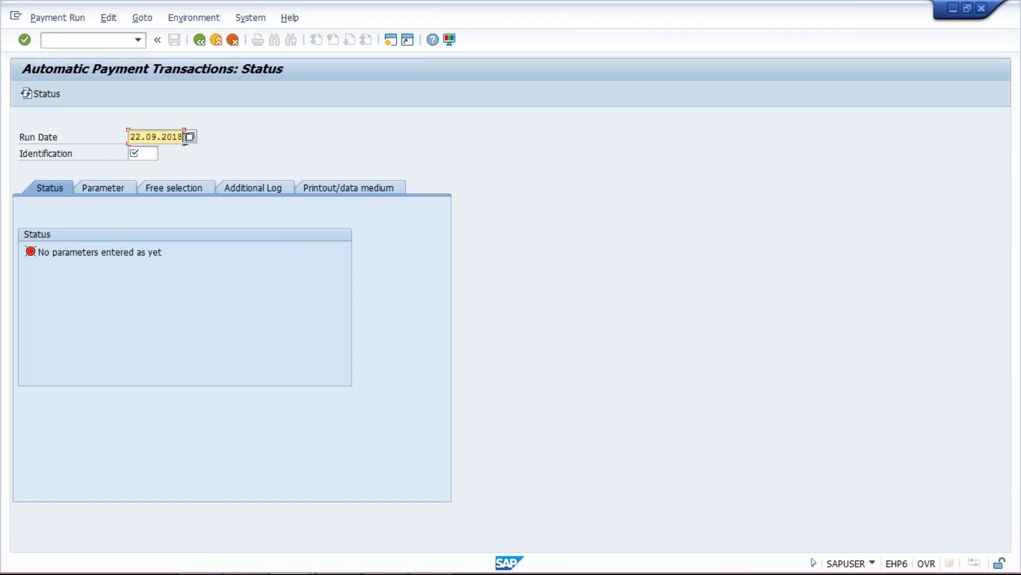
left_click(150, 154)
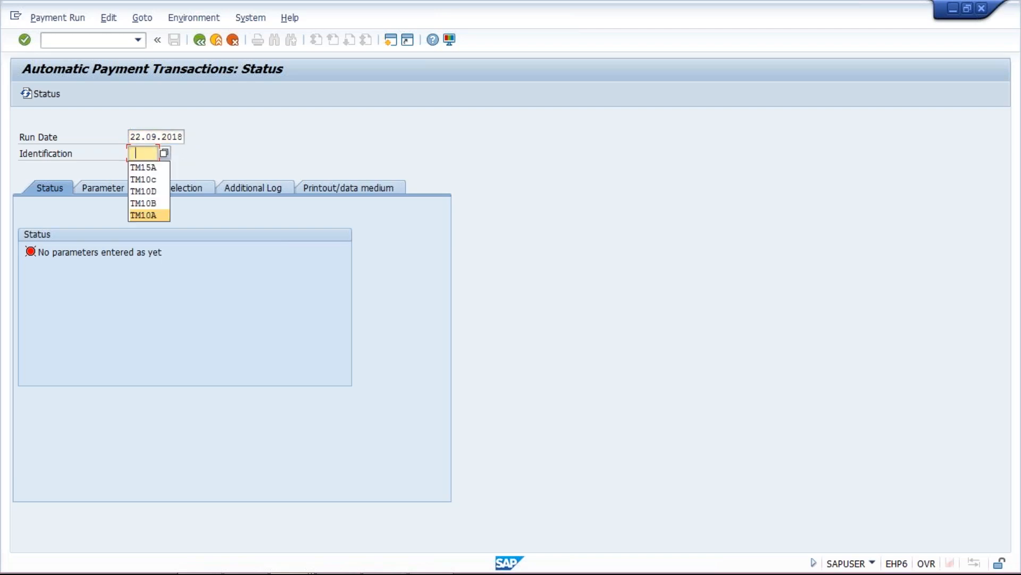
key("Return")
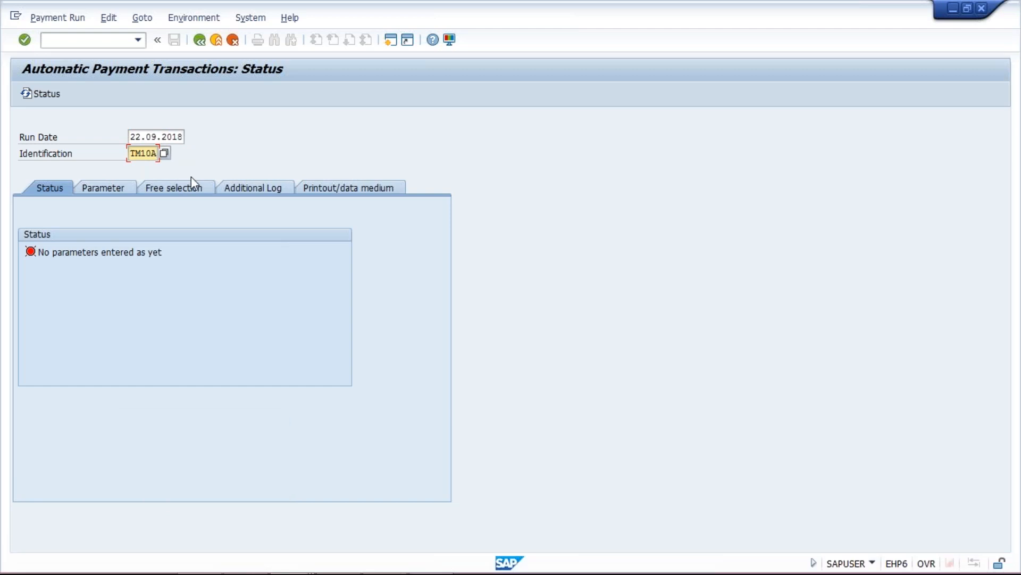
left_click(117, 186)
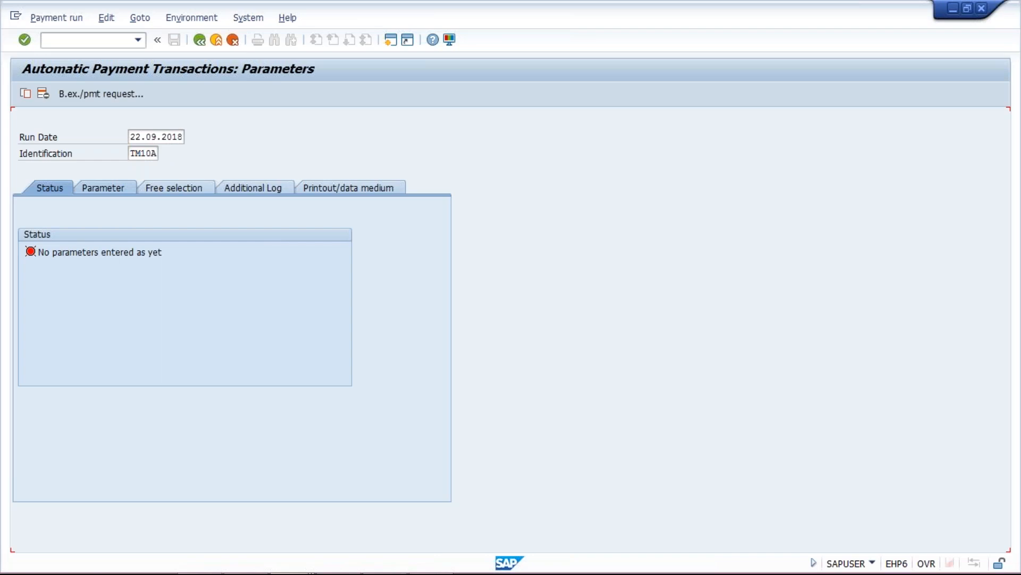
left_click(117, 295)
left_click(118, 279)
key("Down")
key("Return")
key("Tab")
key("BackSpace")
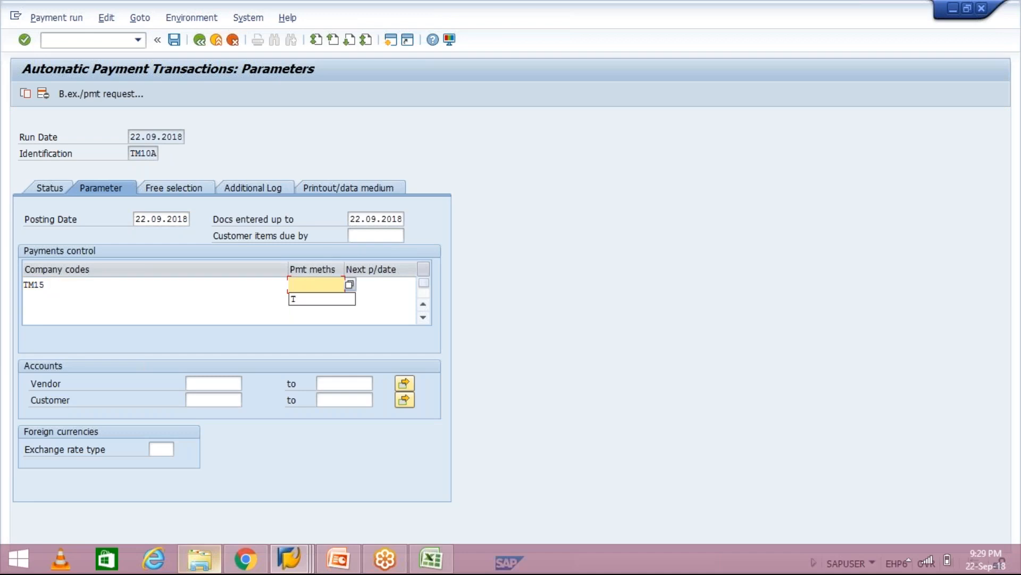
left_click(137, 39)
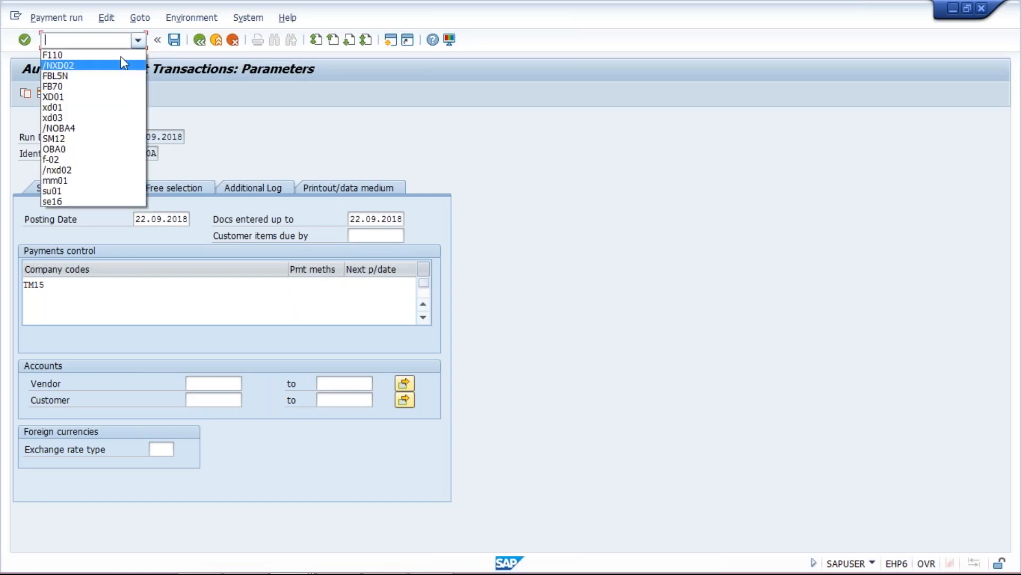
left_click(121, 56)
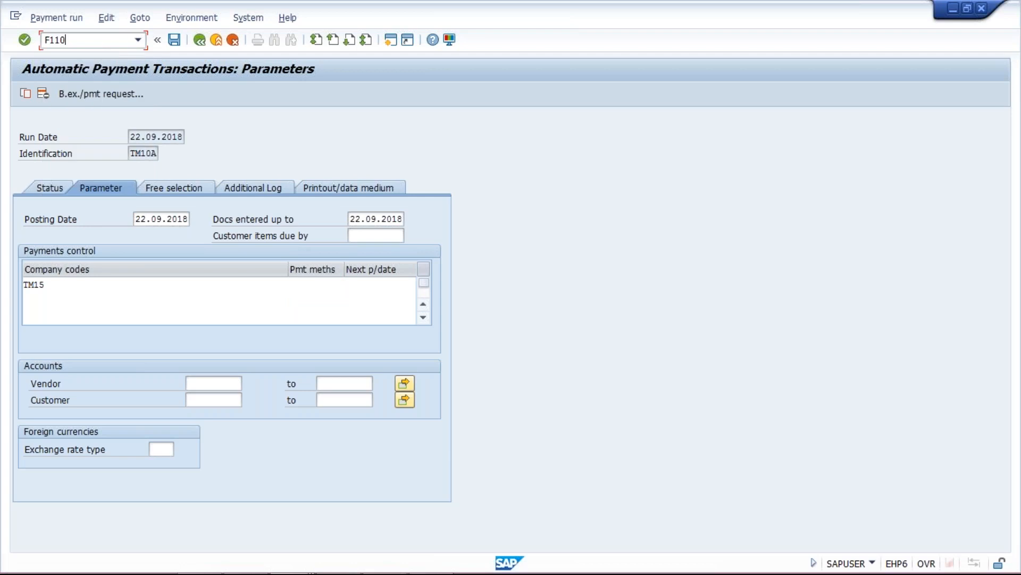
left_click(46, 39)
type("/N")
key("Delete")
key("Delete")
key("Delete")
key("Delete")
type("F15")
key("Return")
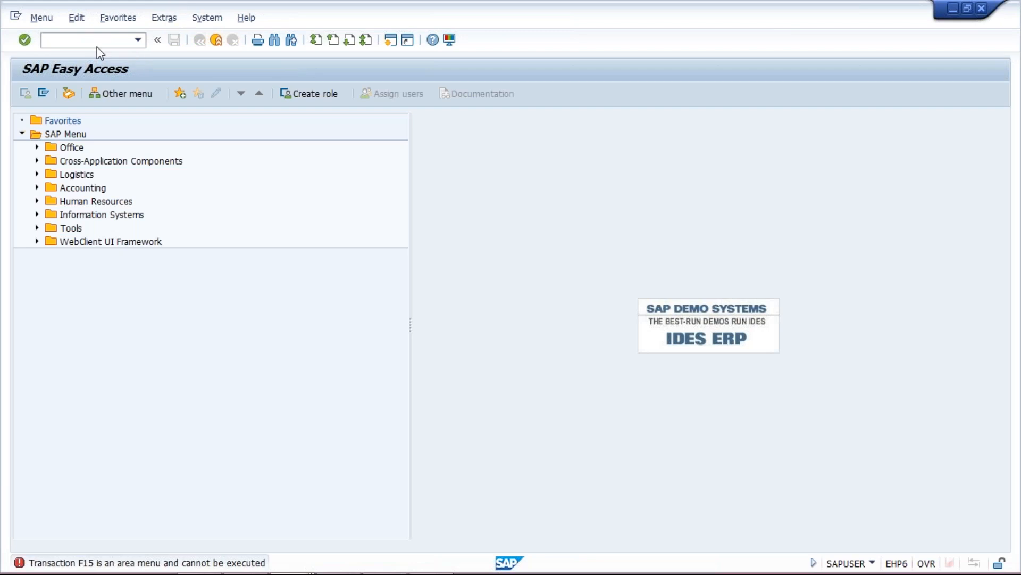
- Start the dunning transaction F150 and enter a run on 22.09.2018 with the identification TM10A
type("F150")
key("Return")
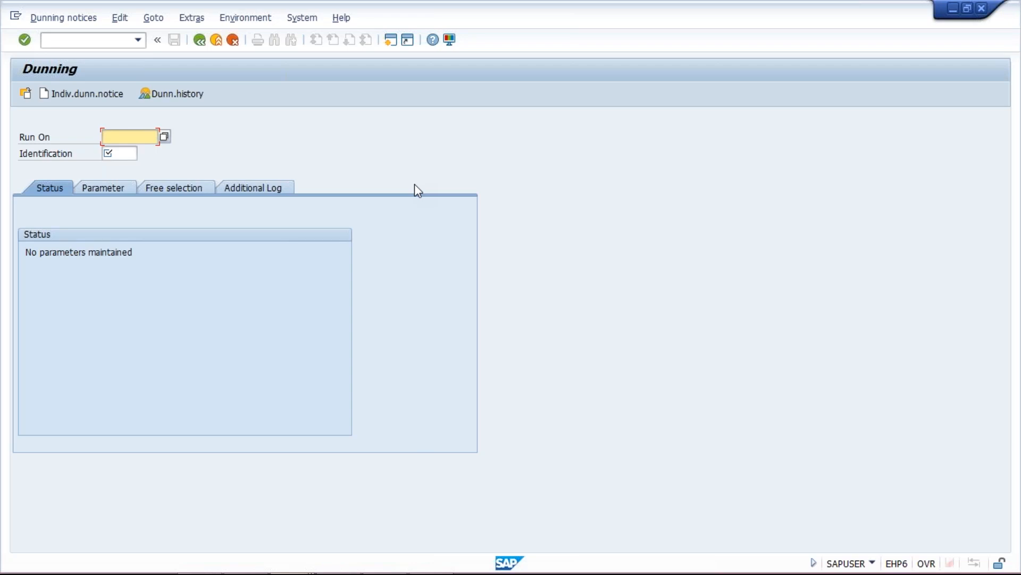
left_click(118, 139)
left_click(115, 139)
type("22.09.2018")
left_click(121, 157)
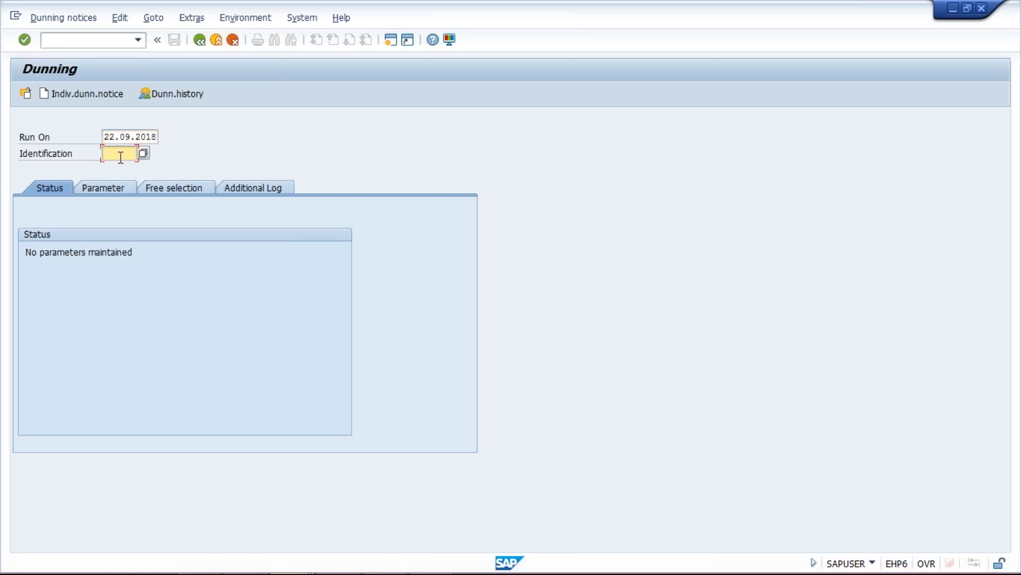
type("TM10B")
key("BackSpace")
key("BackSpace")
type("0A")
- In the run's parameters, set the dunning date and the documents-posted-up-to date to 22.09.2018 and the company code to TM10
left_click(88, 193)
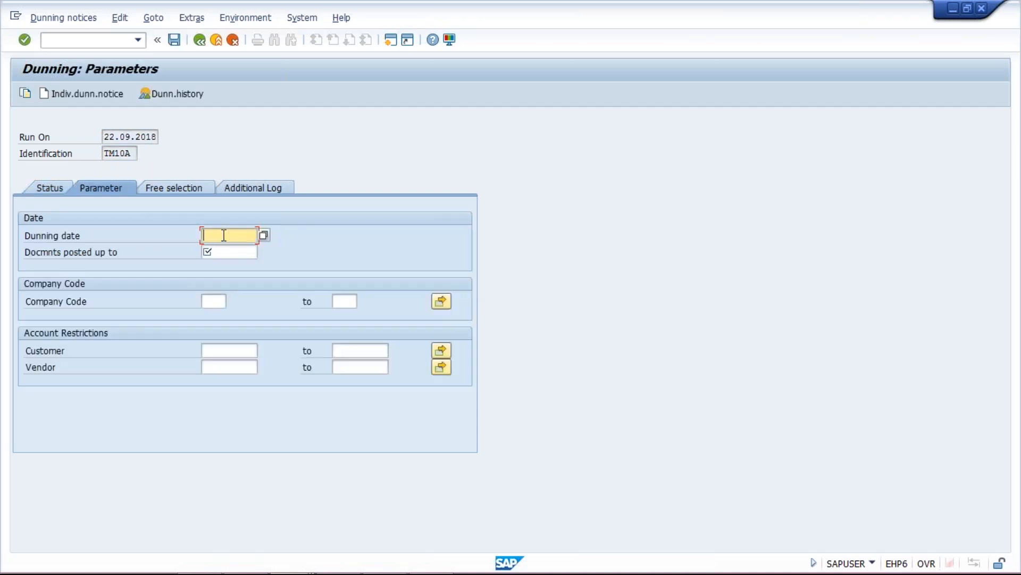
left_click_drag(104, 137, 232, 144)
key("ctrl+c")
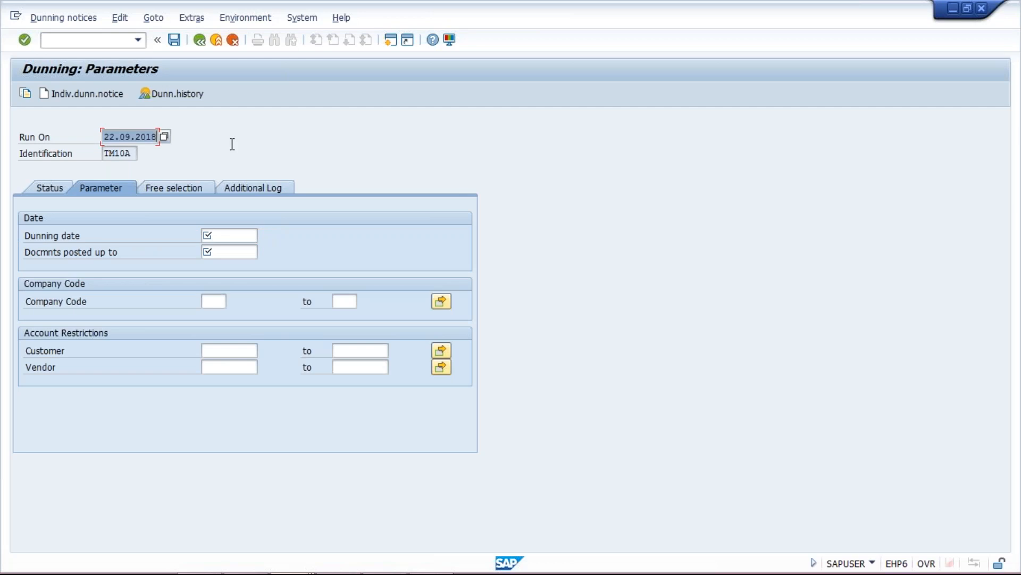
left_click(220, 236)
key("ctrl+v")
left_click(220, 255)
key("ctrl+v")
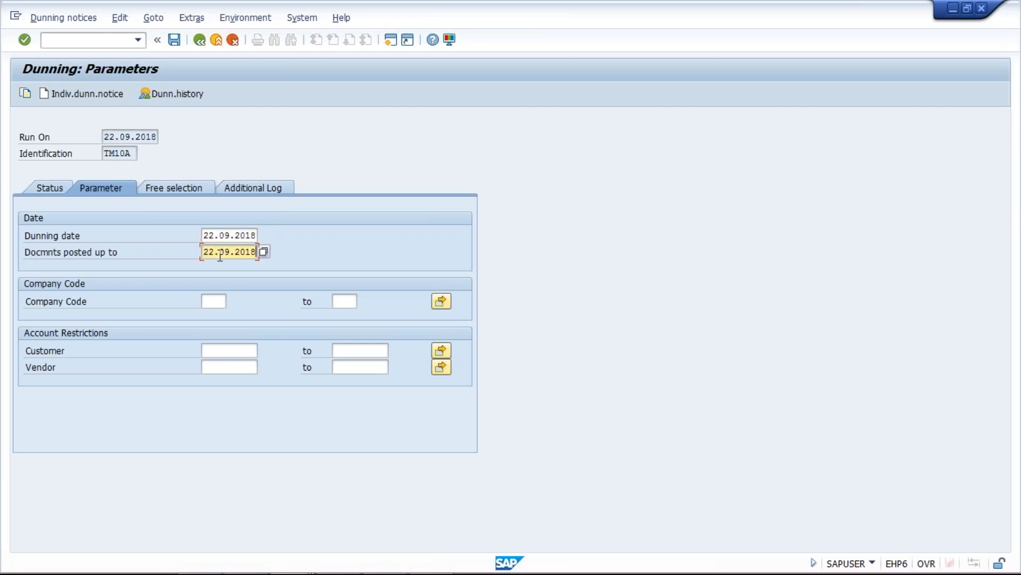
left_click(213, 300)
type("T")
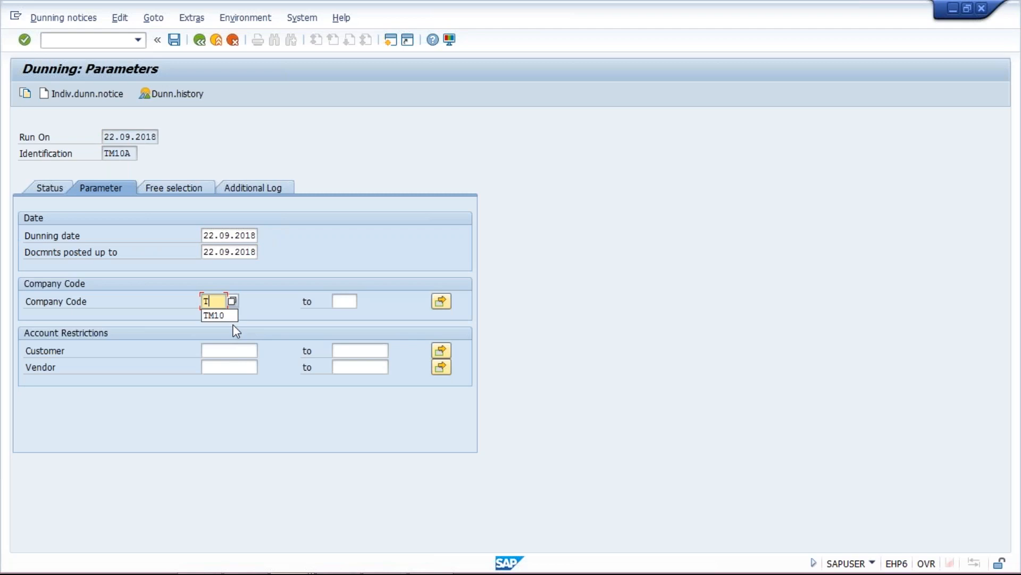
type("M10")
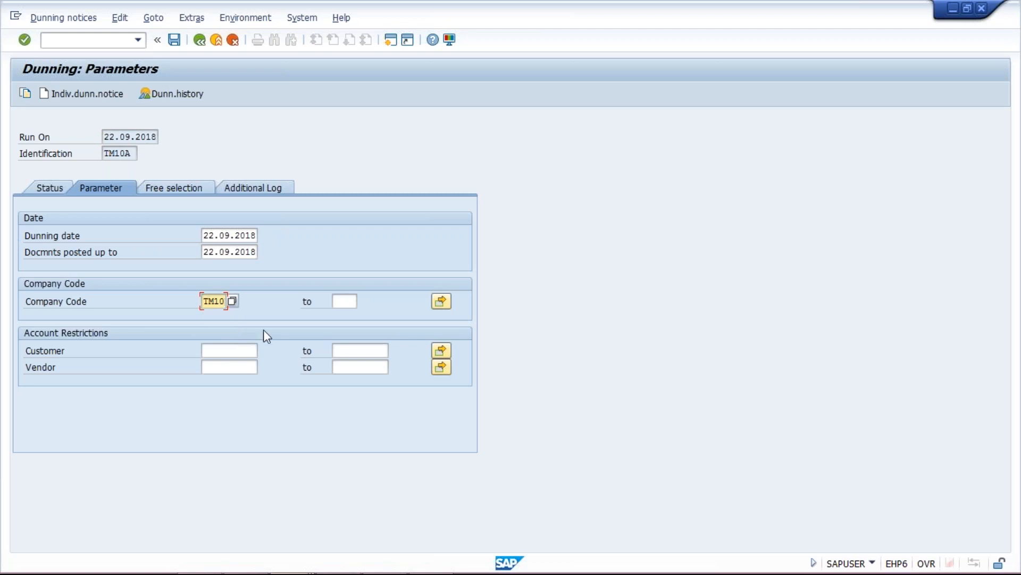
- Copy the XYZ LTD head office's customer number from the line item session and enter it as the dunning run's customer restriction
left_click(229, 351)
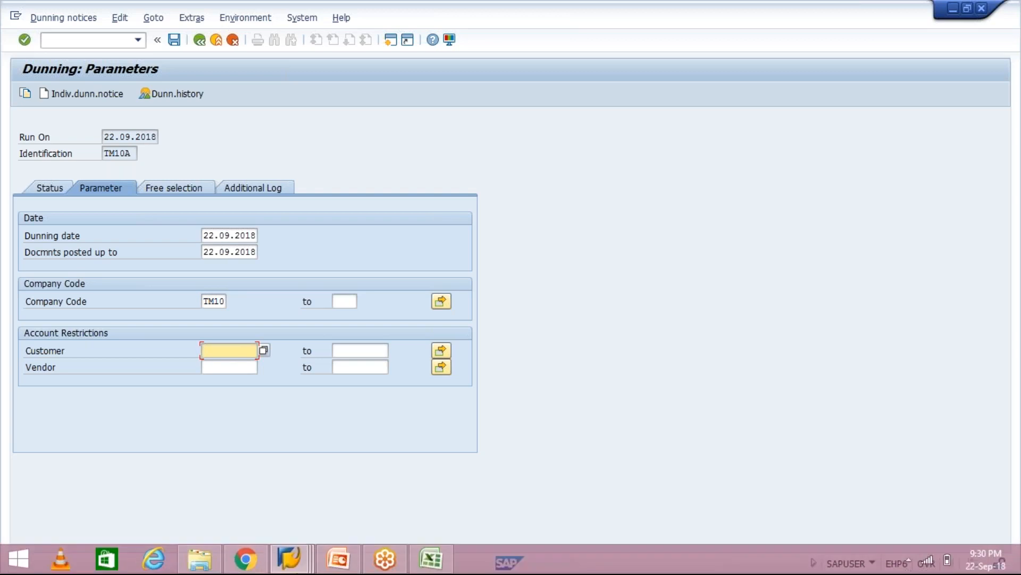
left_click(291, 561)
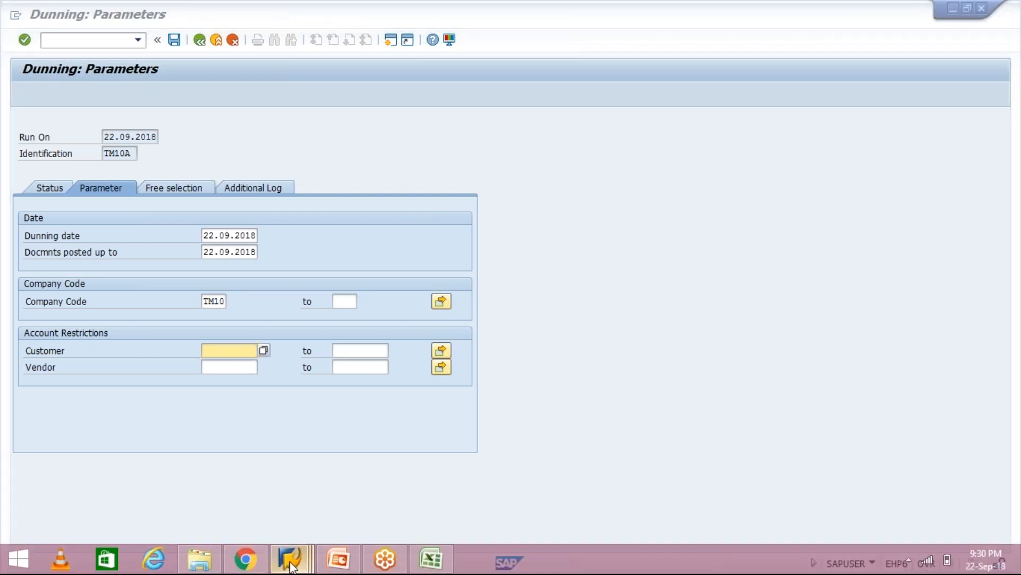
left_click(417, 485)
key("ctrl+y")
left_click_drag(151, 126, 203, 133)
key("ctrl+c")
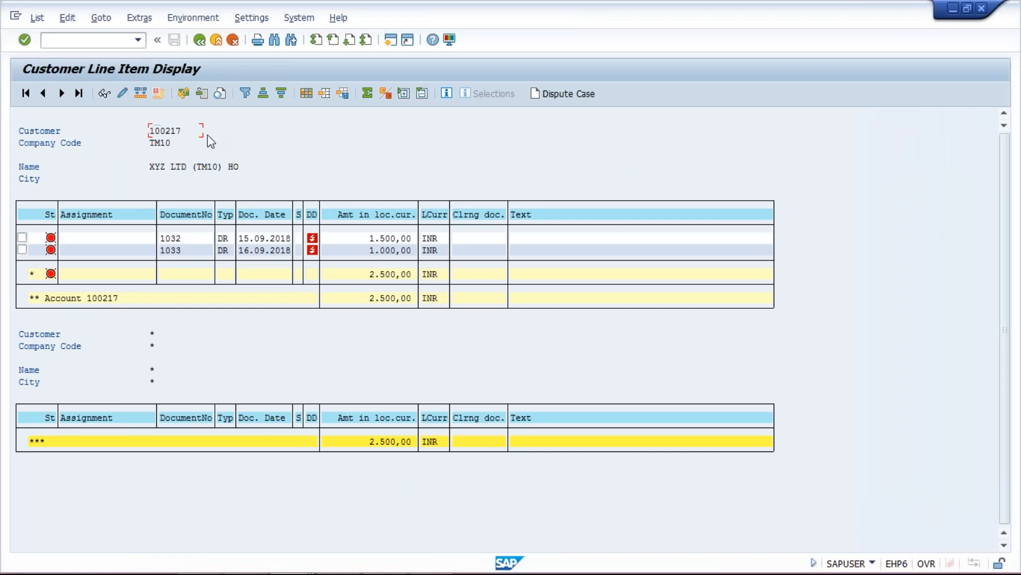
key("alt+Tab")
left_click(244, 347)
key("ctrl+v")
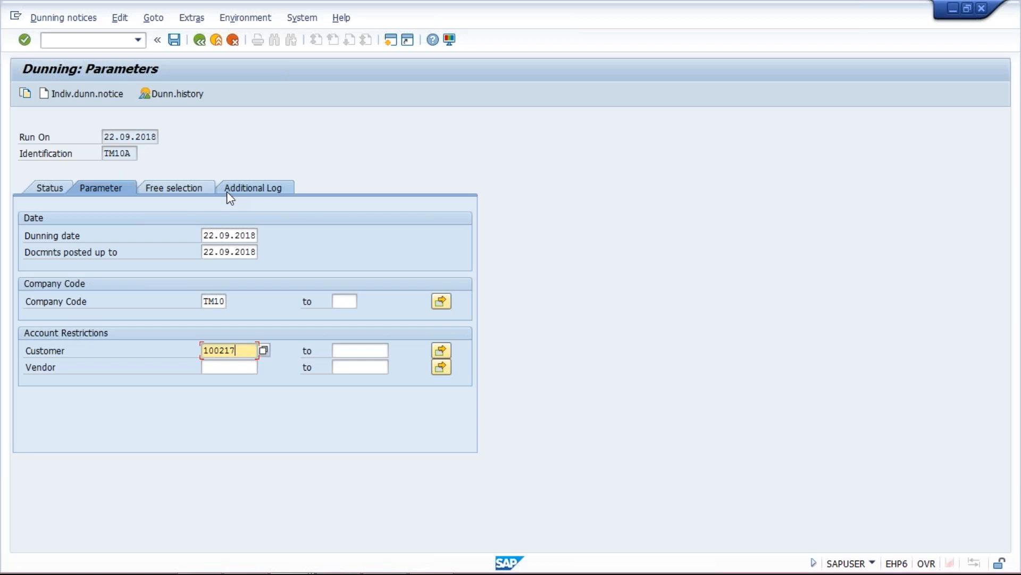
- Enter the head office's customer number for the additional log and save the dunning run's details
left_click(260, 183)
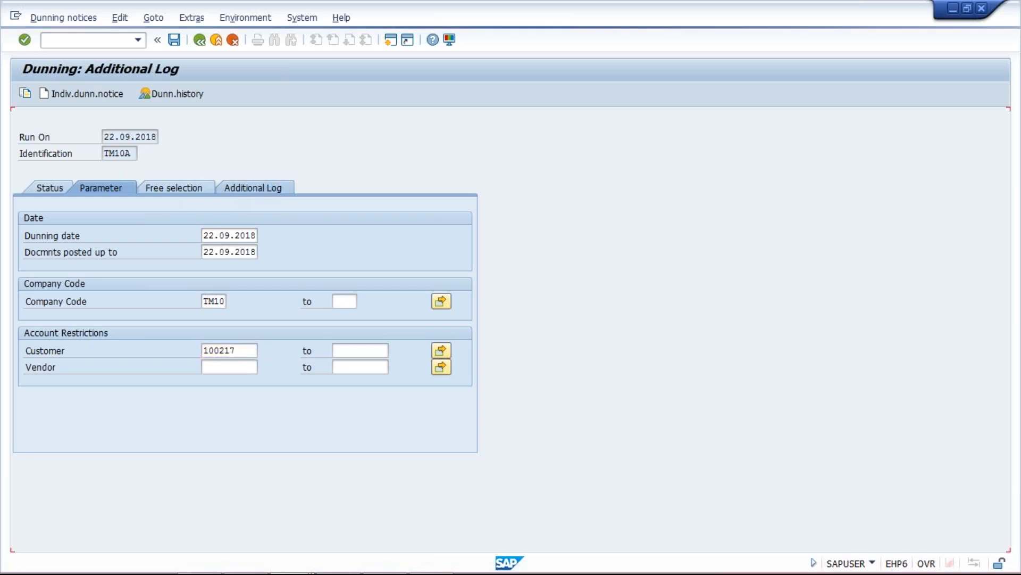
type("100217")
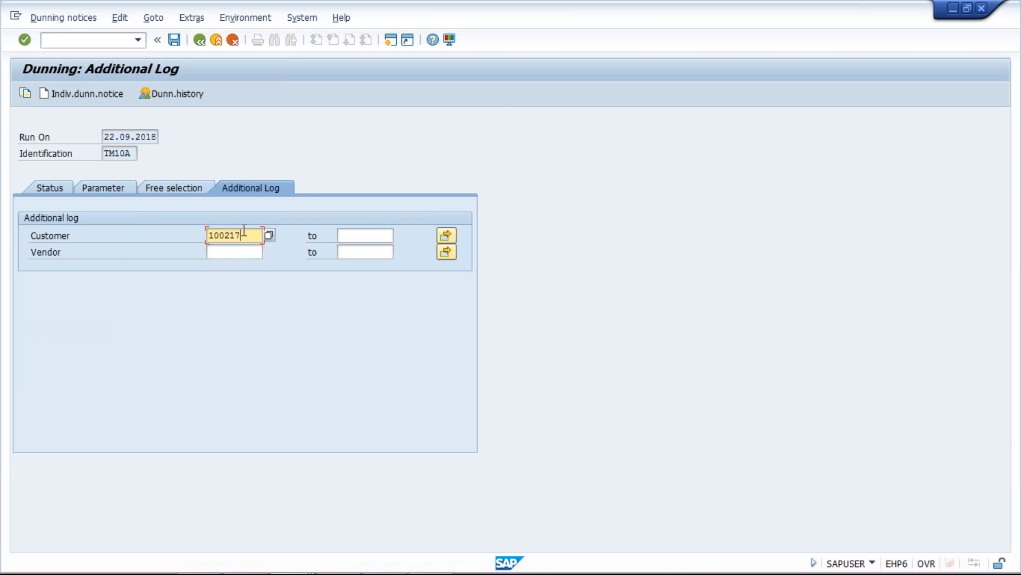
key("Return")
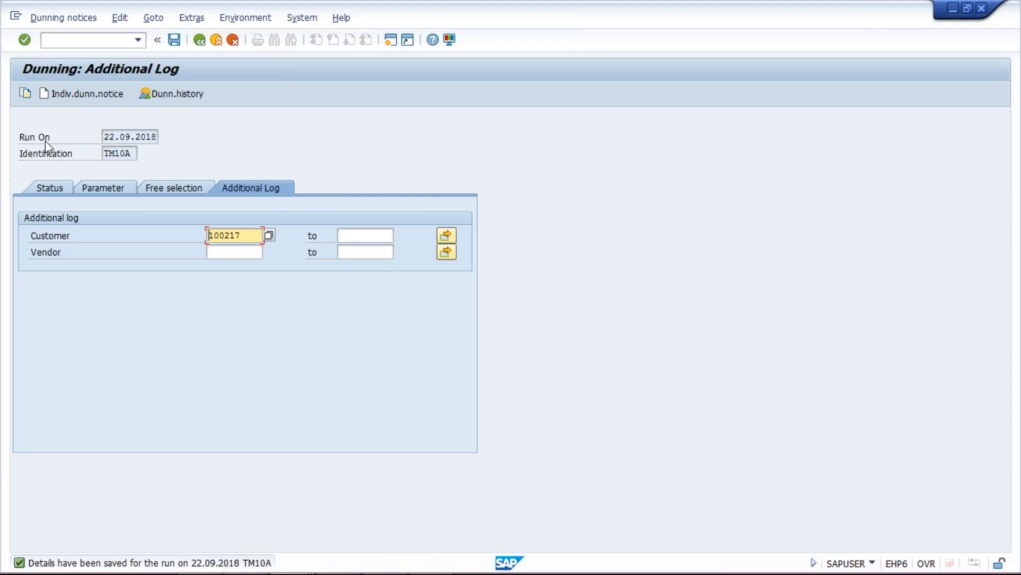
- Schedule the dunning selection to start immediately with output device LP01, without dunning printing
left_click(49, 189)
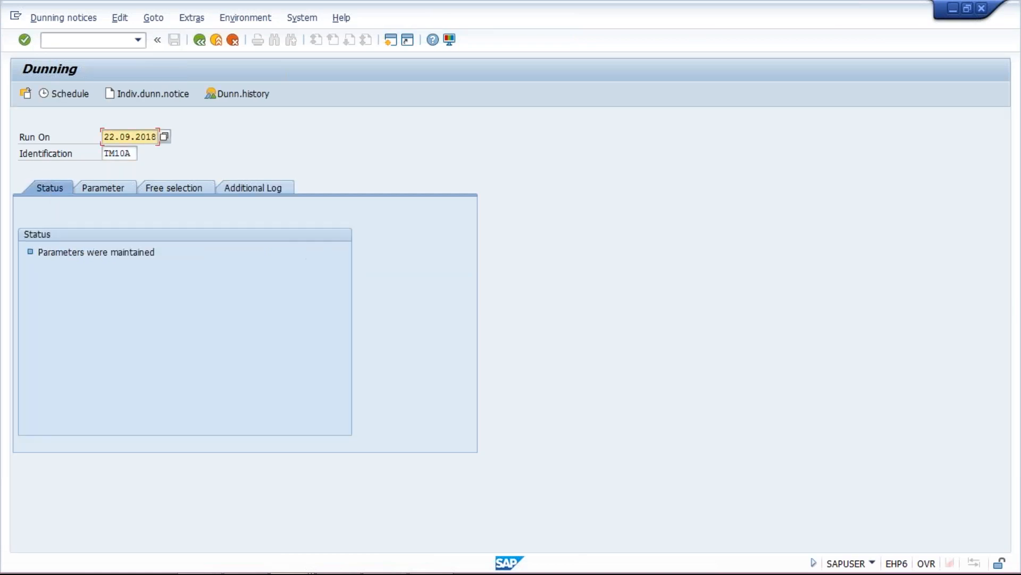
left_click(62, 92)
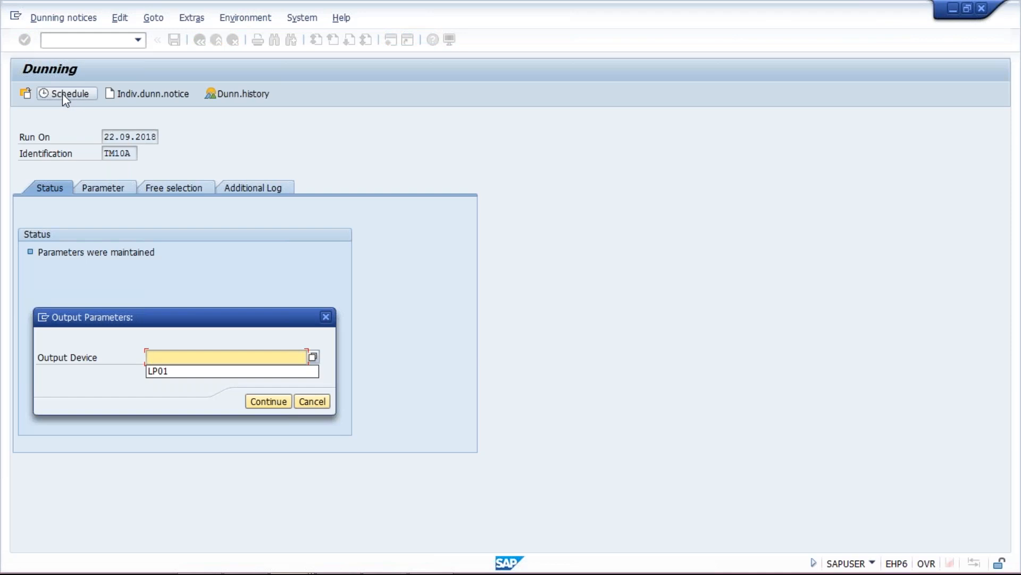
key("Down")
key("Return")
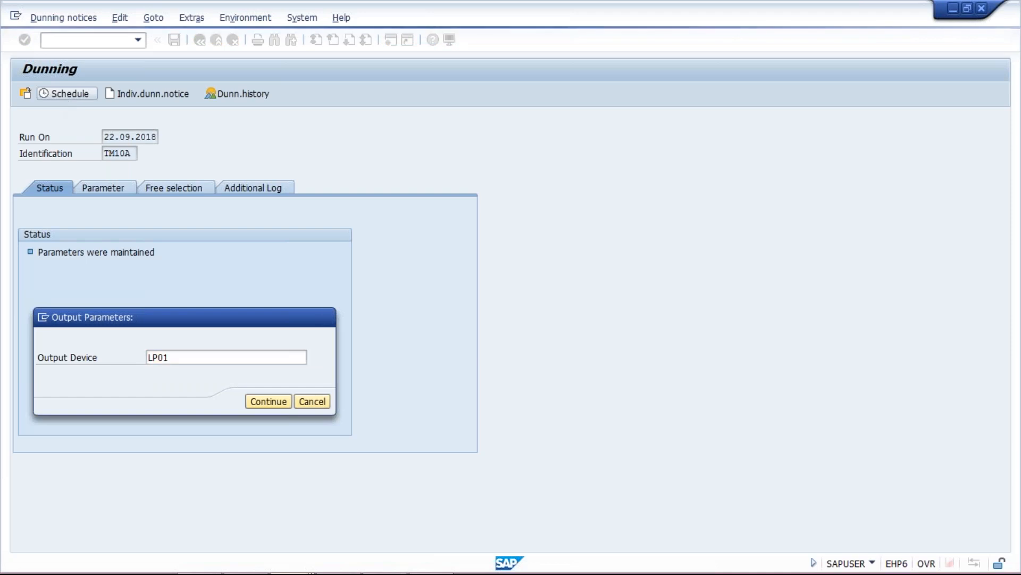
left_click(234, 292)
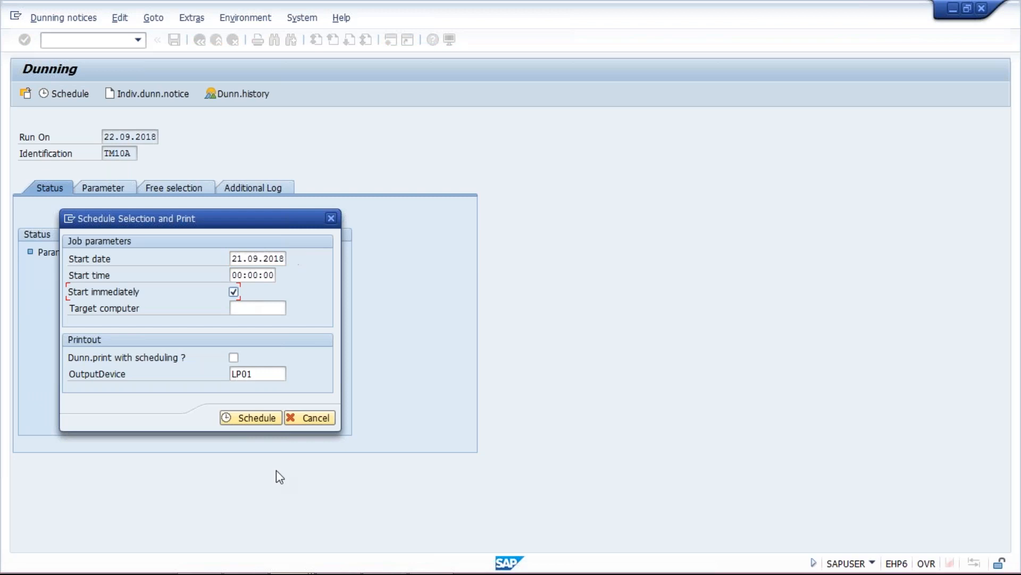
left_click(250, 420)
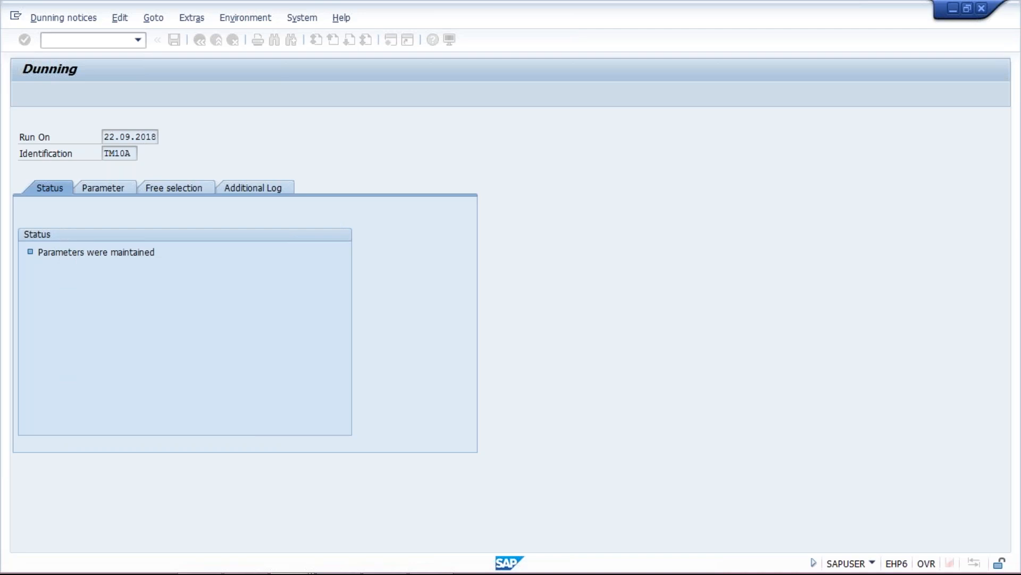
- Refresh the dunning run's status until the dunning selection is complete
key("Return")
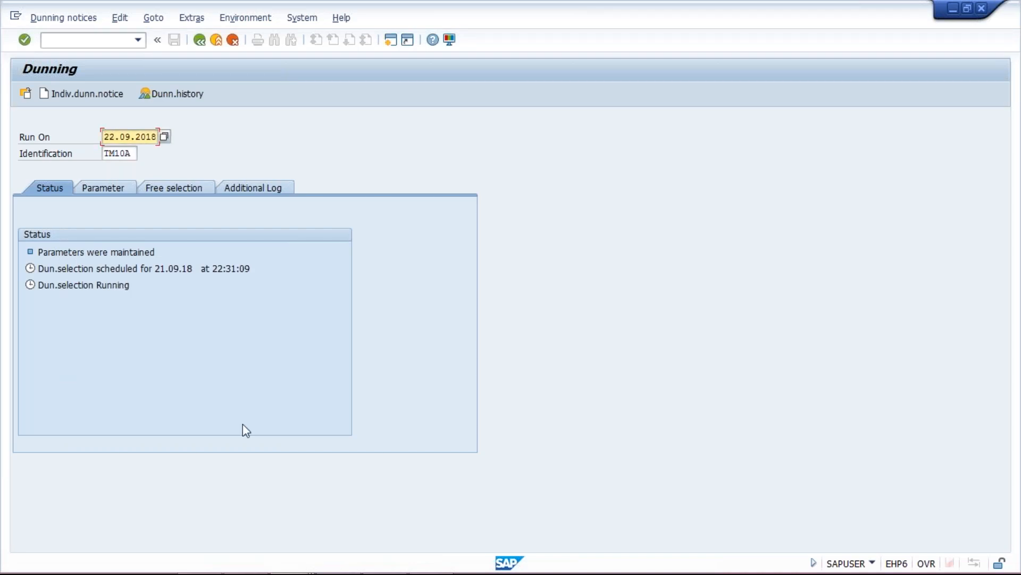
key("Return")
left_click(92, 290)
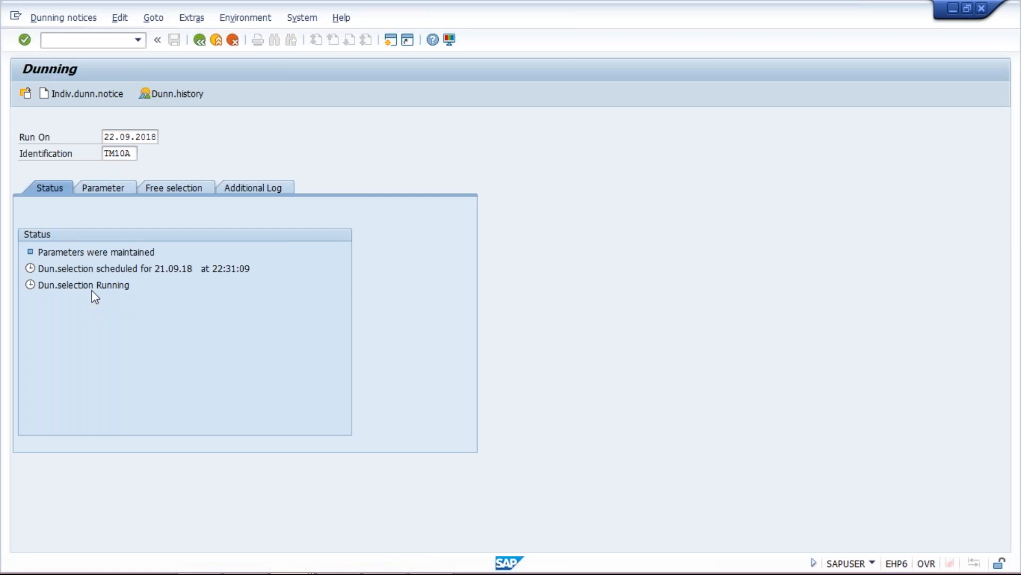
key("Return")
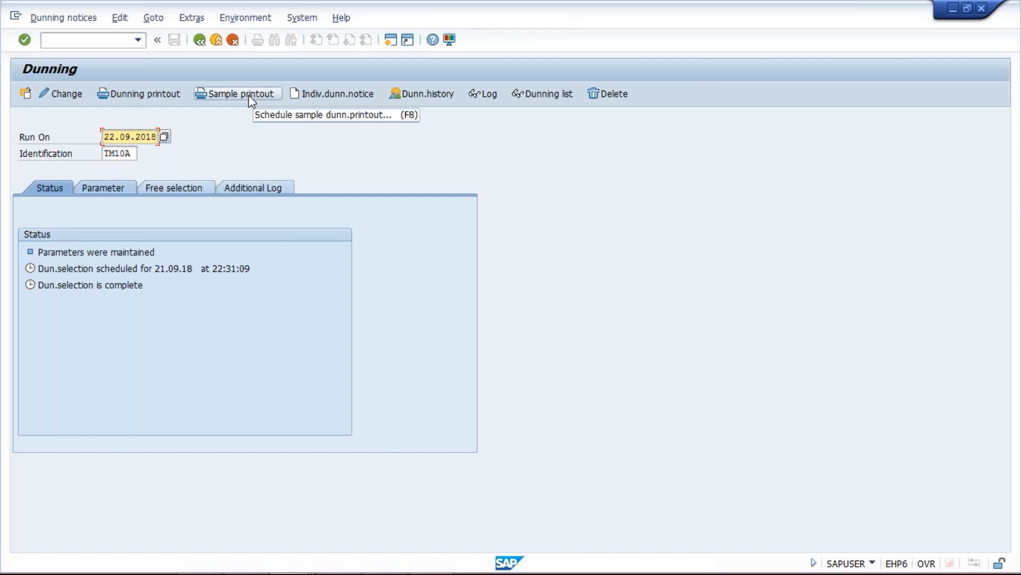
- Preview the dunning run's sample printout with output device LP01 and immediate start, and read through the dunning notice's invoice list
left_click(226, 95)
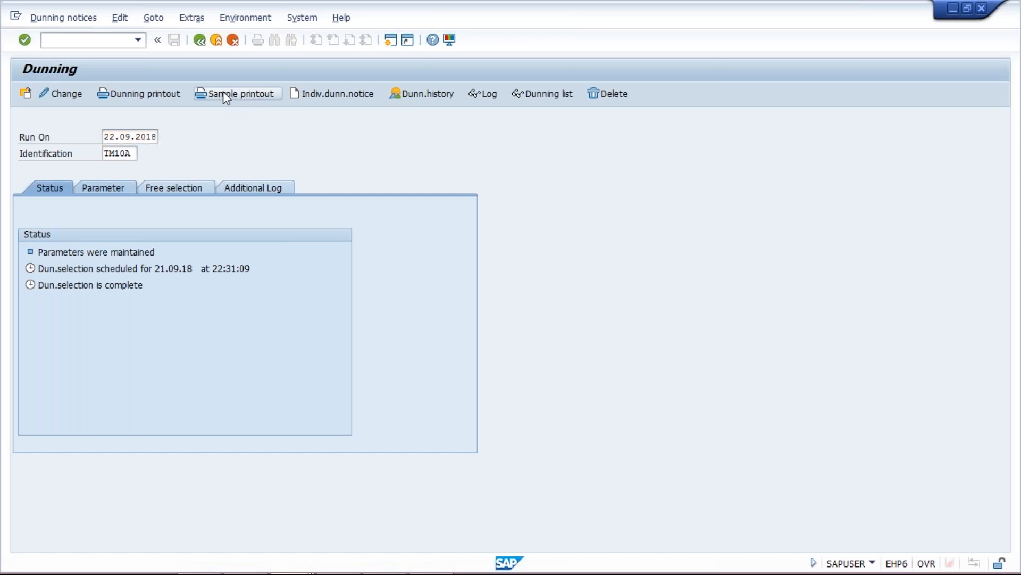
key("Down")
key("Return")
key("Return")
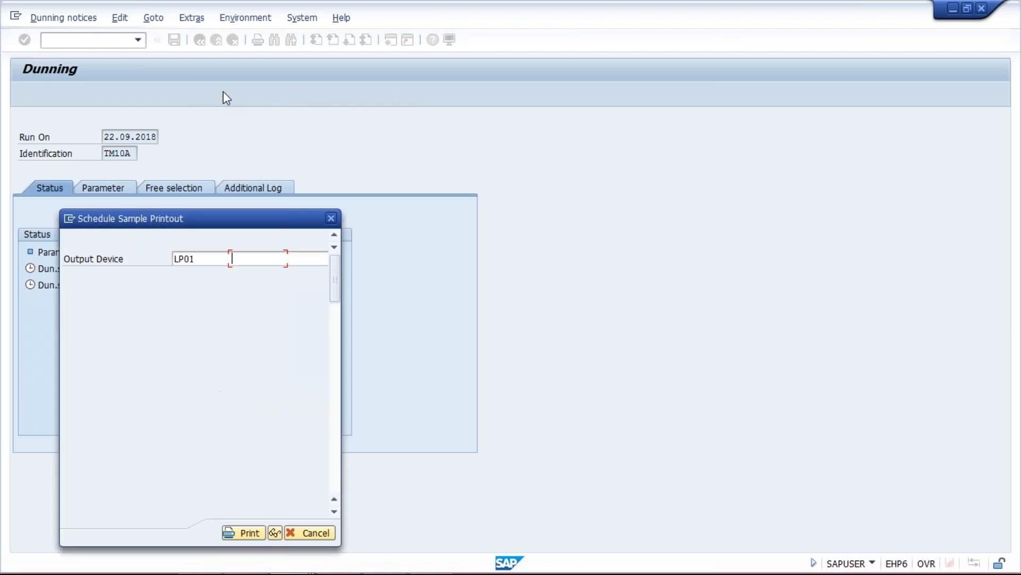
left_click(273, 532)
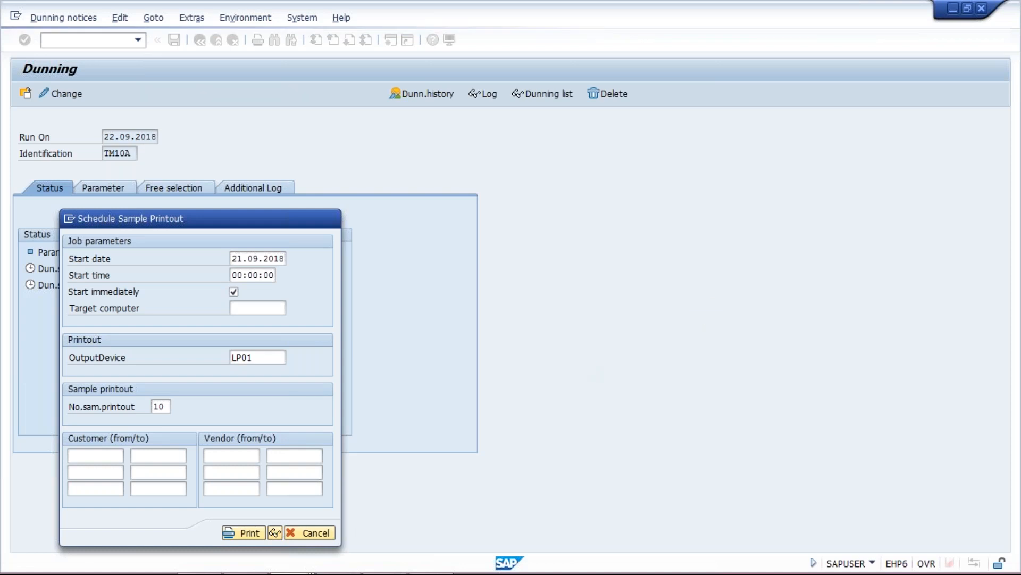
left_click(275, 532)
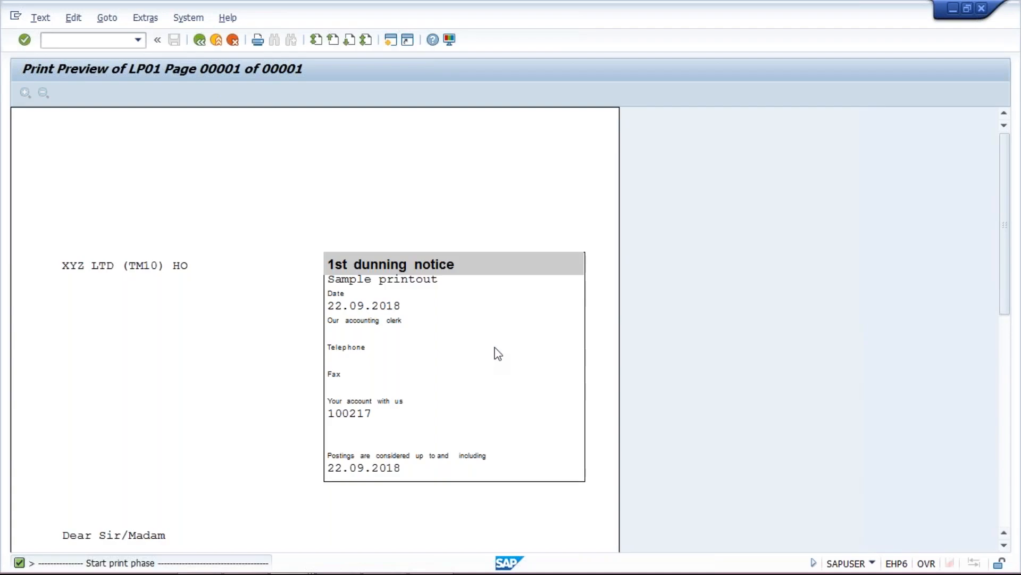
scroll(495, 348, "down", 5)
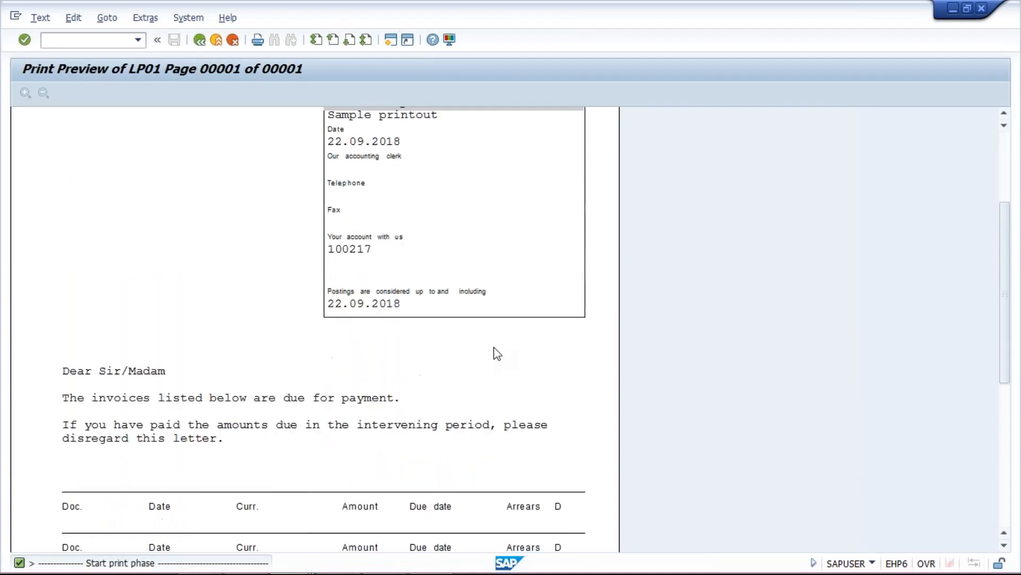
scroll(495, 350, "down", 1)
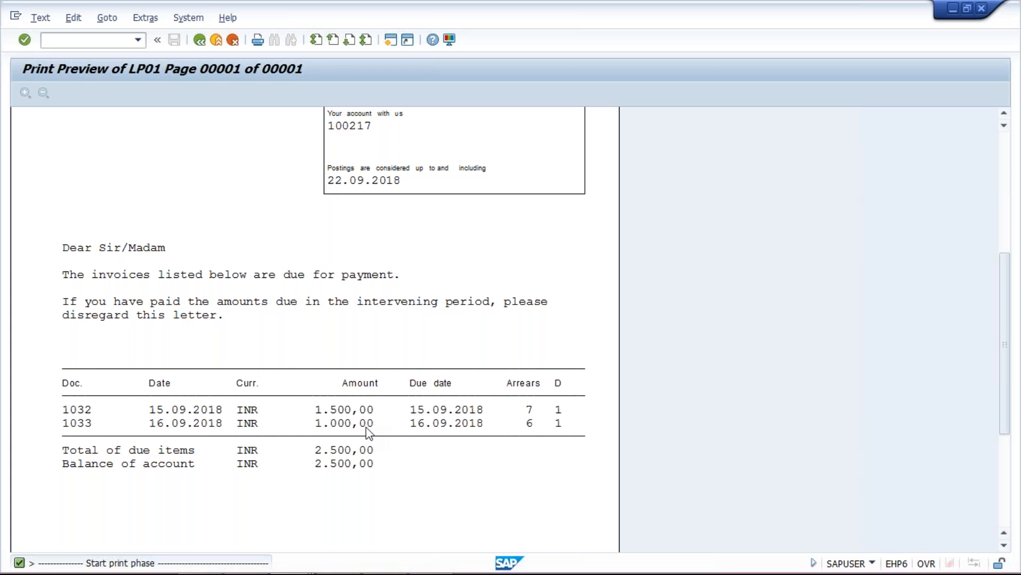
- Switch to the Class workbook in Excel and review the XYZ LTD head office entry against its Hyderabad and Bangalore branches
mouse_move(338, 543)
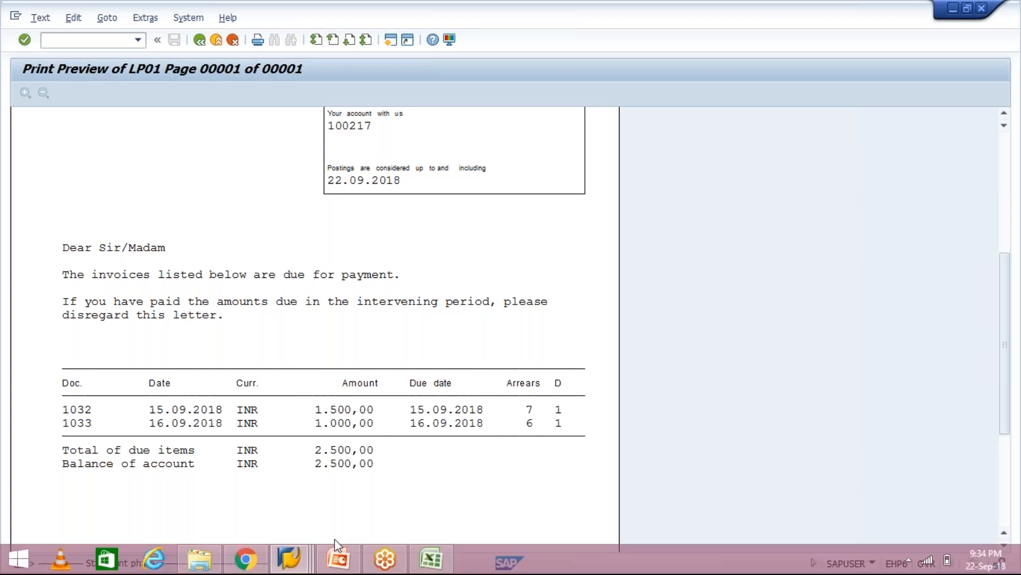
left_click(440, 566)
left_click(505, 207)
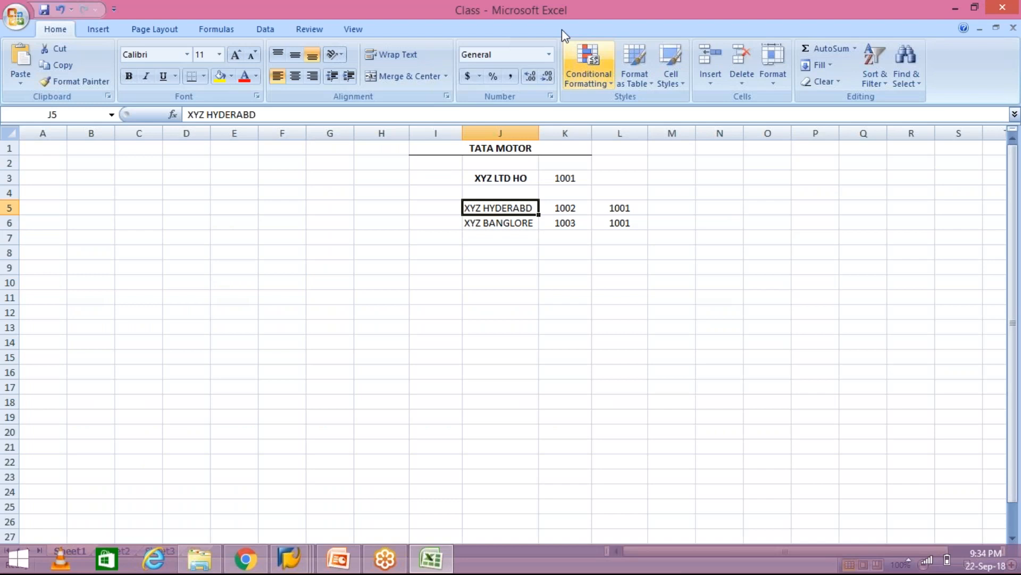
key("Up")
key("Up")
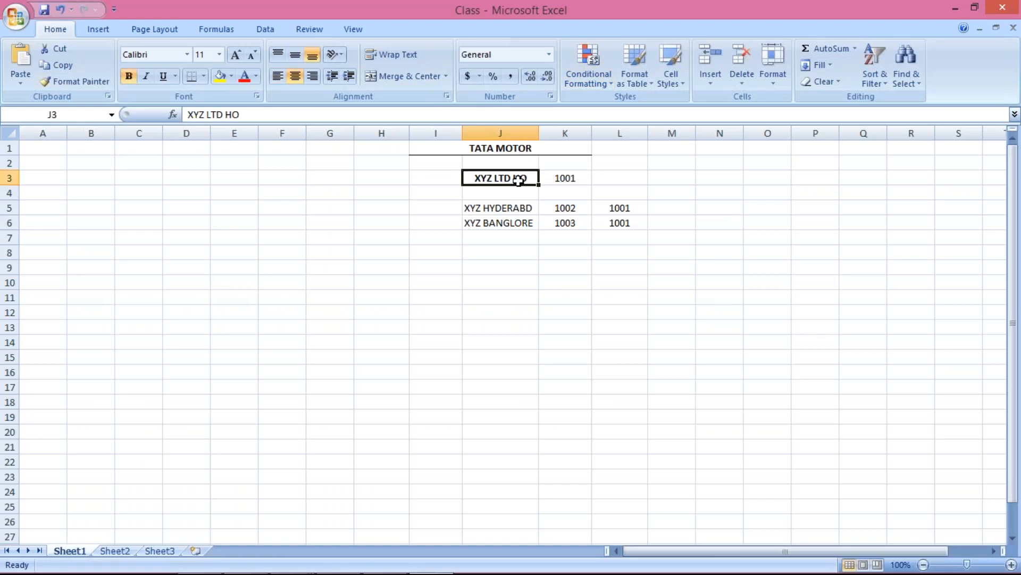
left_click(521, 209)
left_click(530, 231)
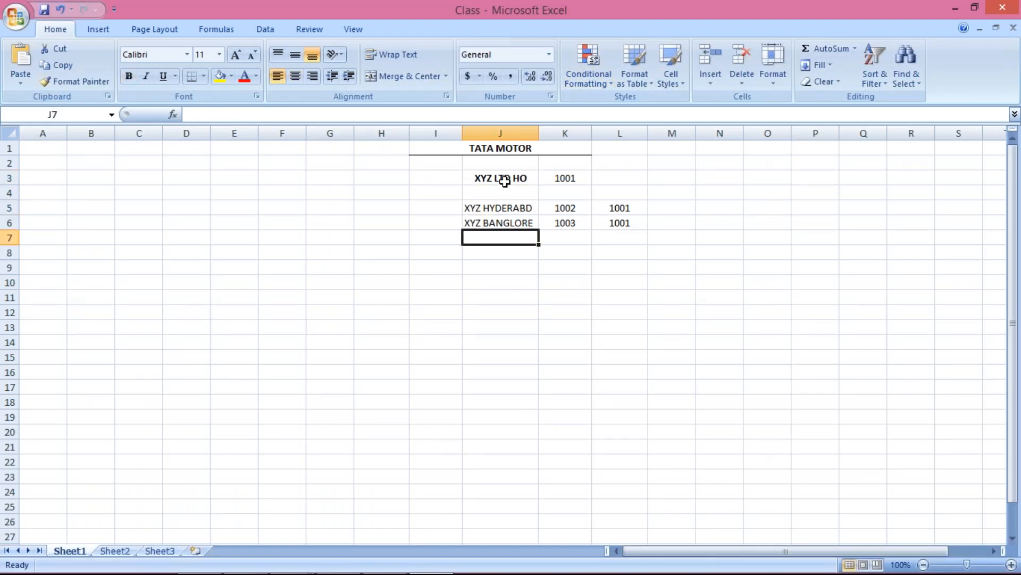
left_click(504, 180)
left_click(511, 209)
left_click(515, 224)
left_click(504, 176)
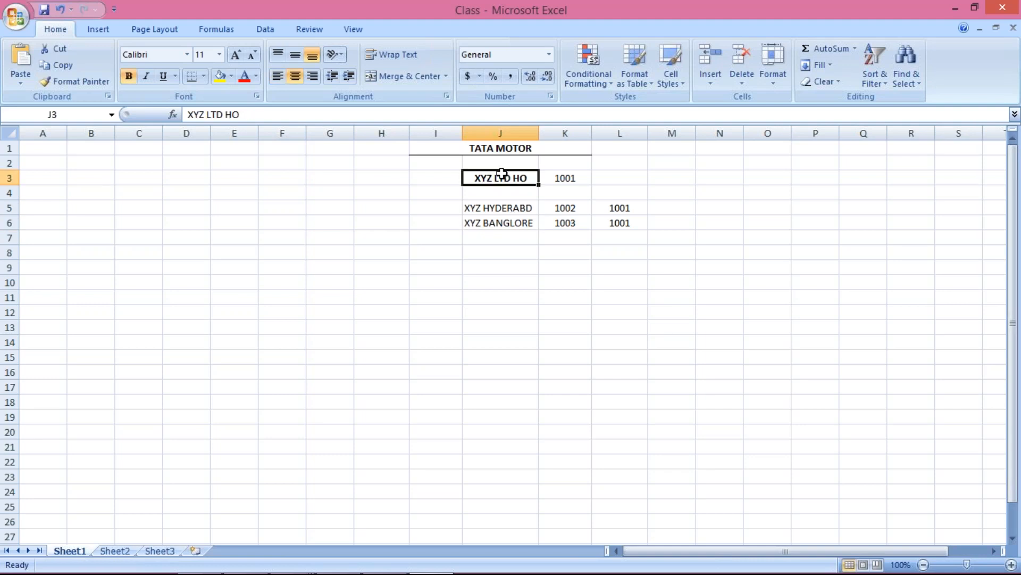
left_click(509, 207)
left_click(523, 227)
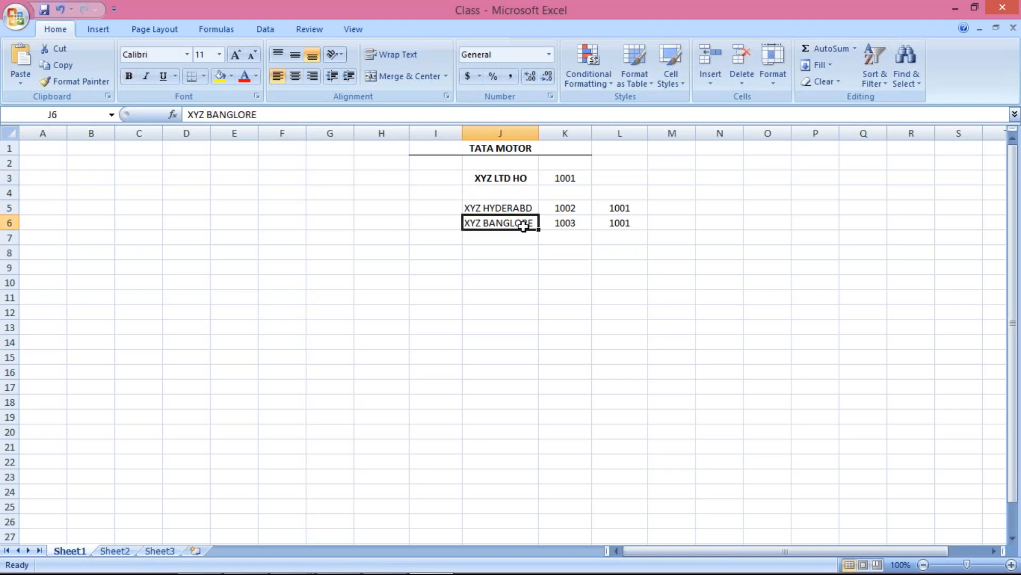
left_click(512, 208)
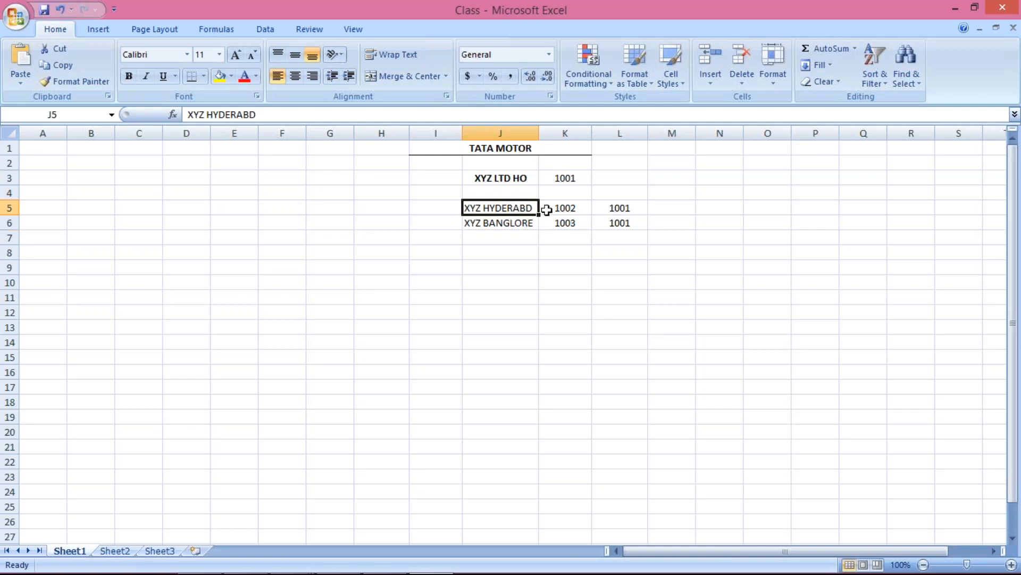
- Examine the account numbers of the Hyderabad and Bangalore branches against the XYZ LTD head office number
left_click(550, 209)
left_click(554, 221)
left_click(561, 176)
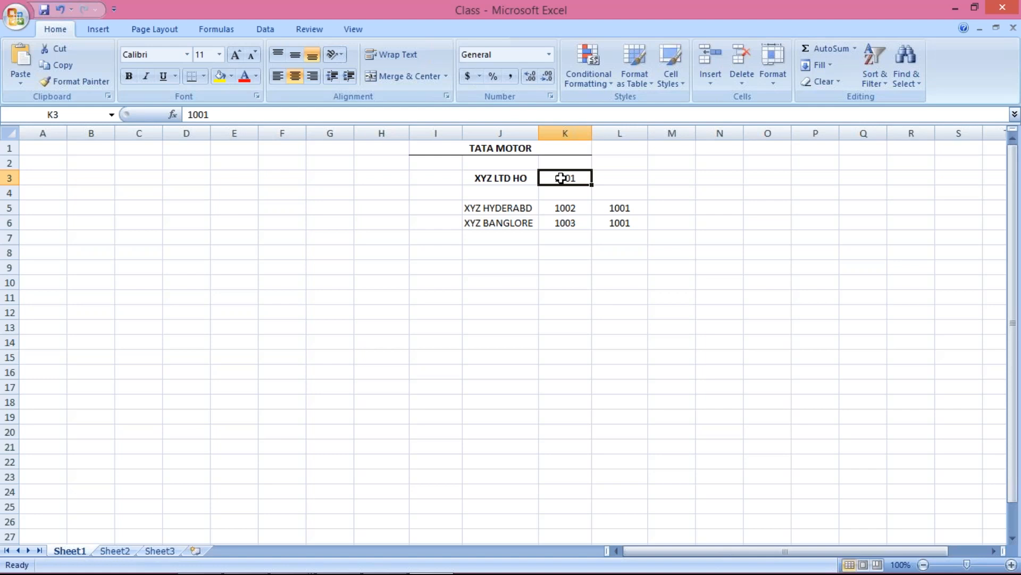
left_click(497, 179)
left_click(569, 178)
- Review the Hyderabad and Bangalore branch entries in turn, and how they relate to the XYZ LTD HO entry
left_click(476, 208)
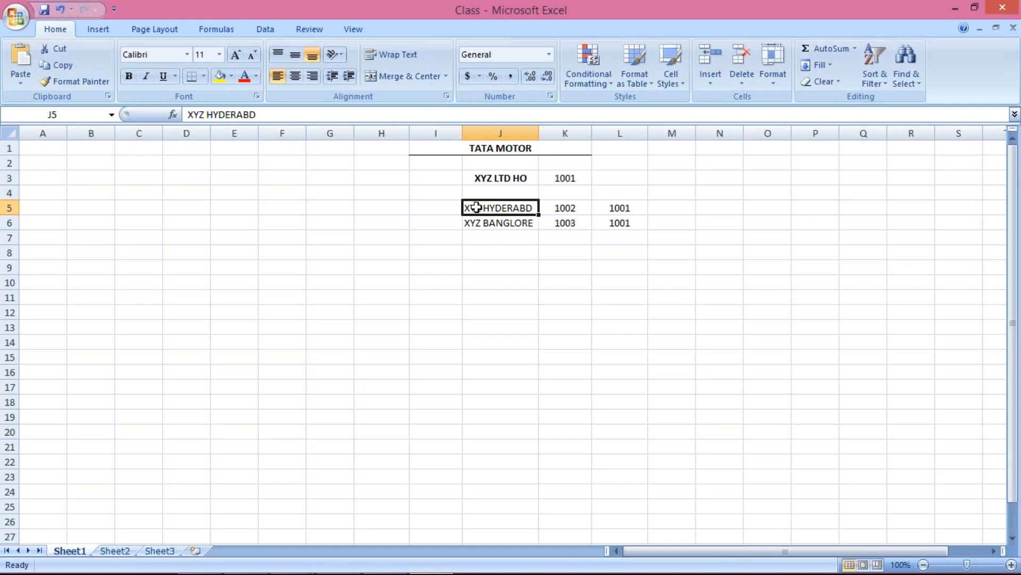
left_click(506, 227)
left_click(498, 209)
left_click(504, 227)
left_click(504, 205)
left_click(498, 225)
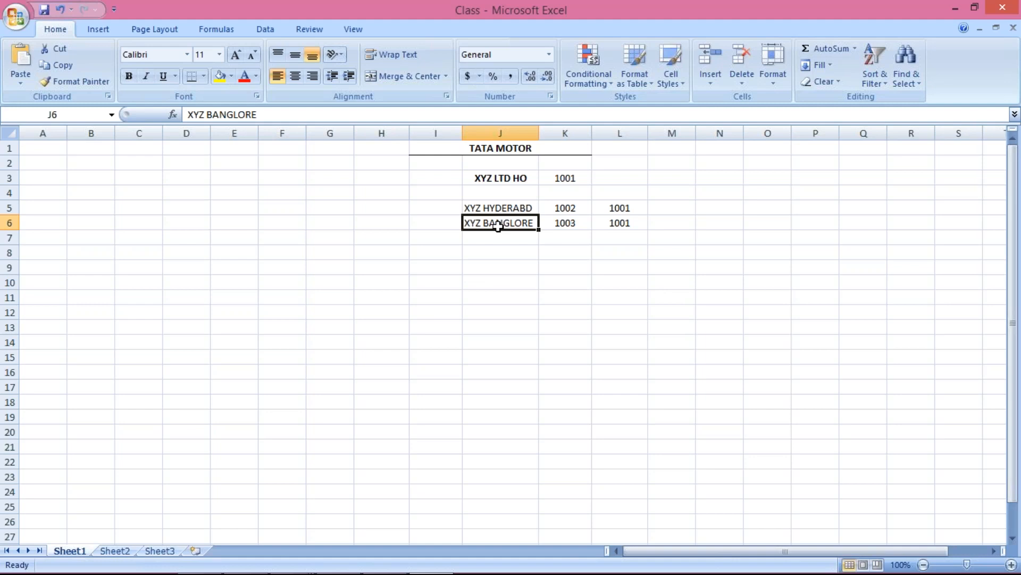
left_click(470, 208)
left_click(472, 224)
left_click(473, 207)
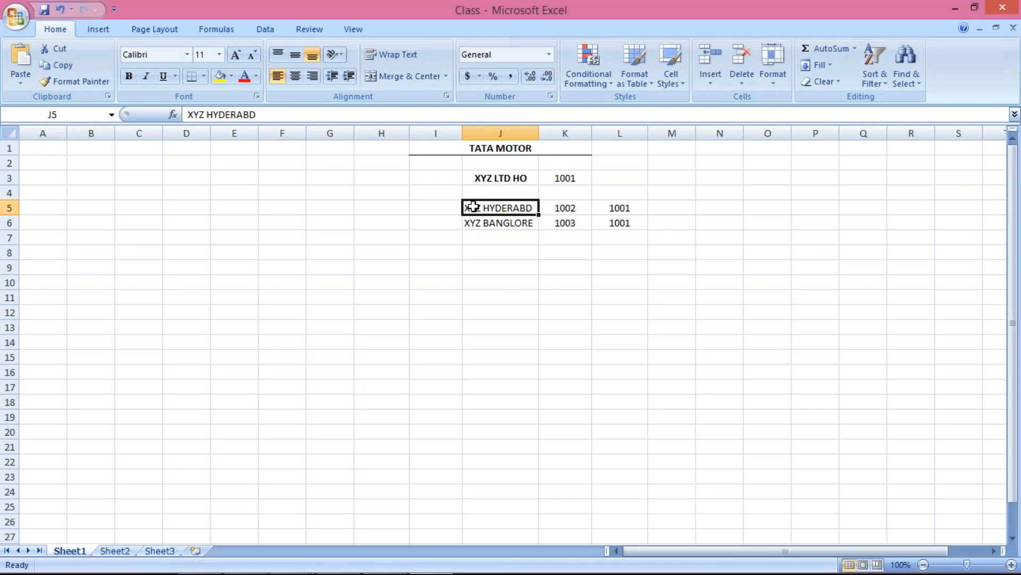
left_click(484, 176)
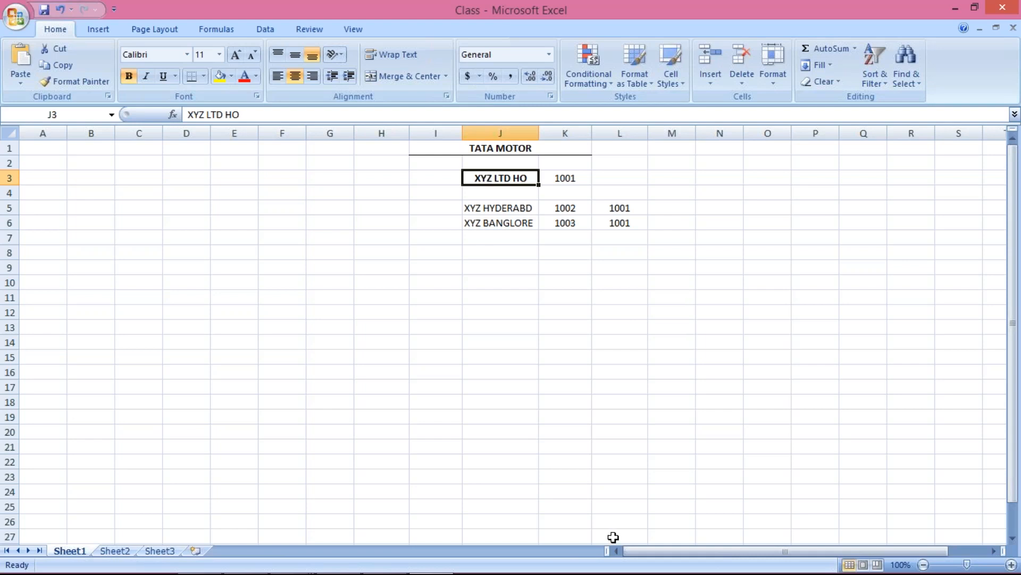
- Switch to the SAP print preview and read the 1st dunning notice from its header down to the invoice list
mouse_move(309, 564)
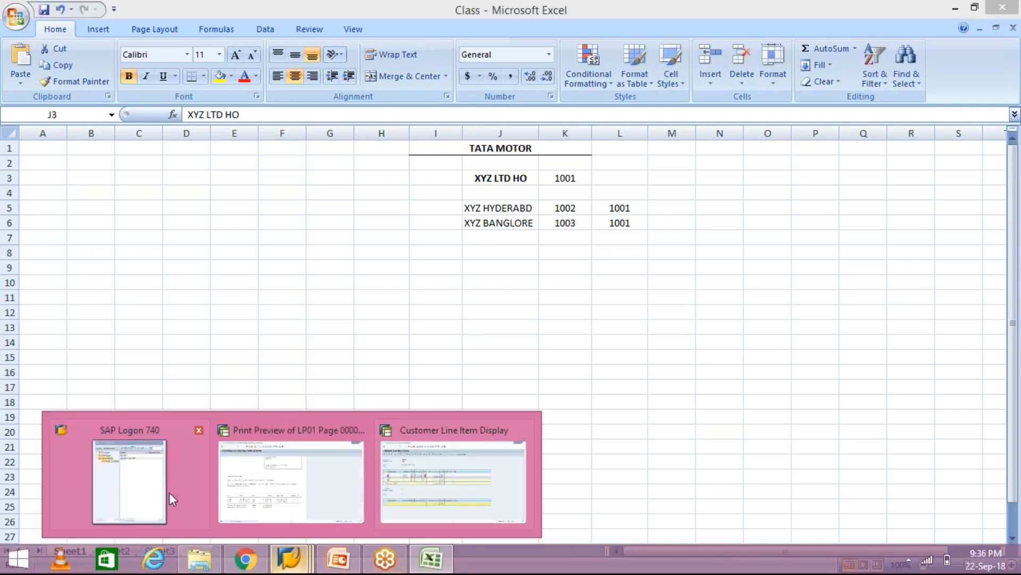
left_click(193, 496)
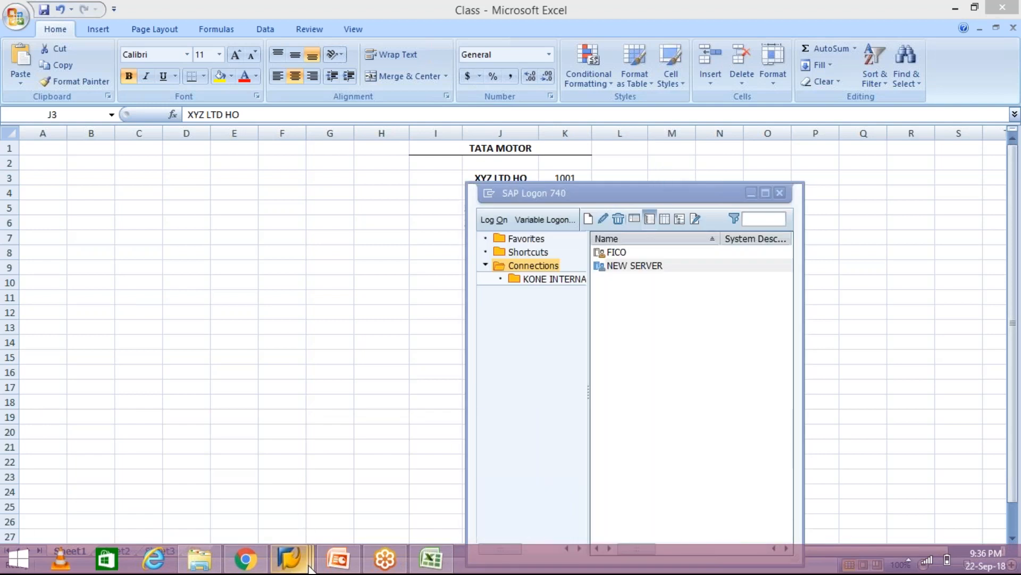
mouse_move(310, 562)
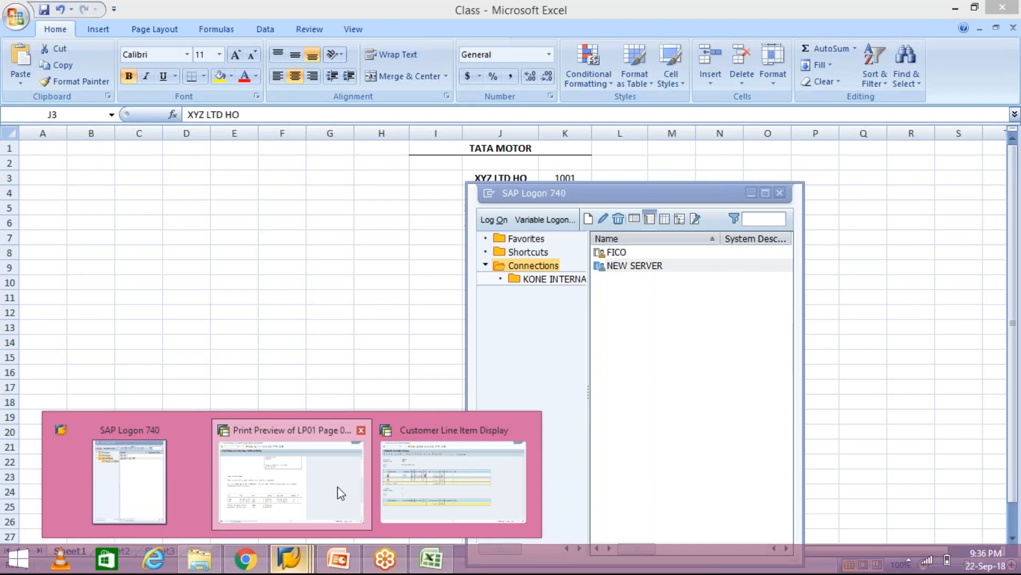
left_click(341, 493)
scroll(388, 449, "up", 5)
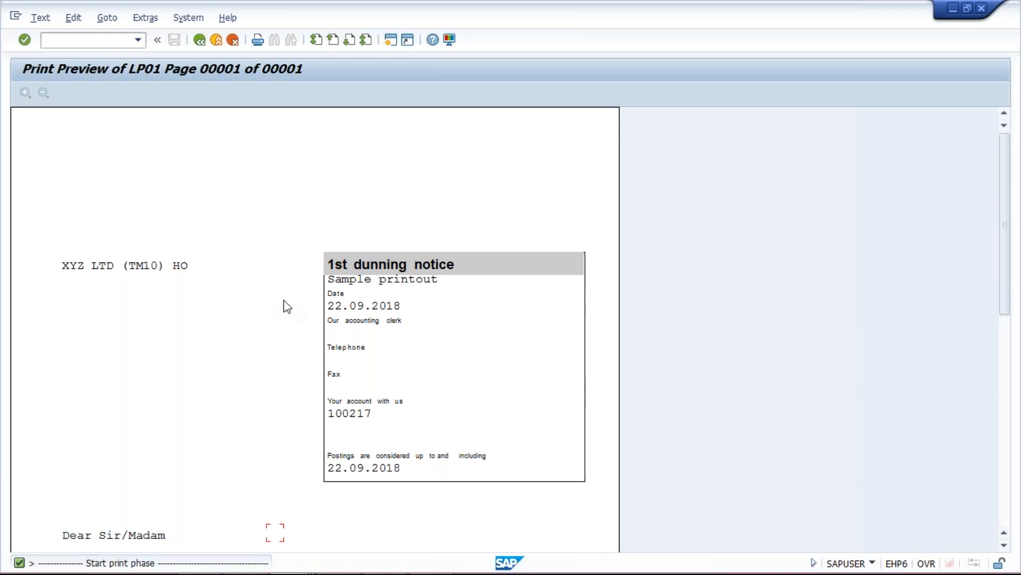
scroll(290, 296, "down", 3)
scroll(290, 296, "down", 2)
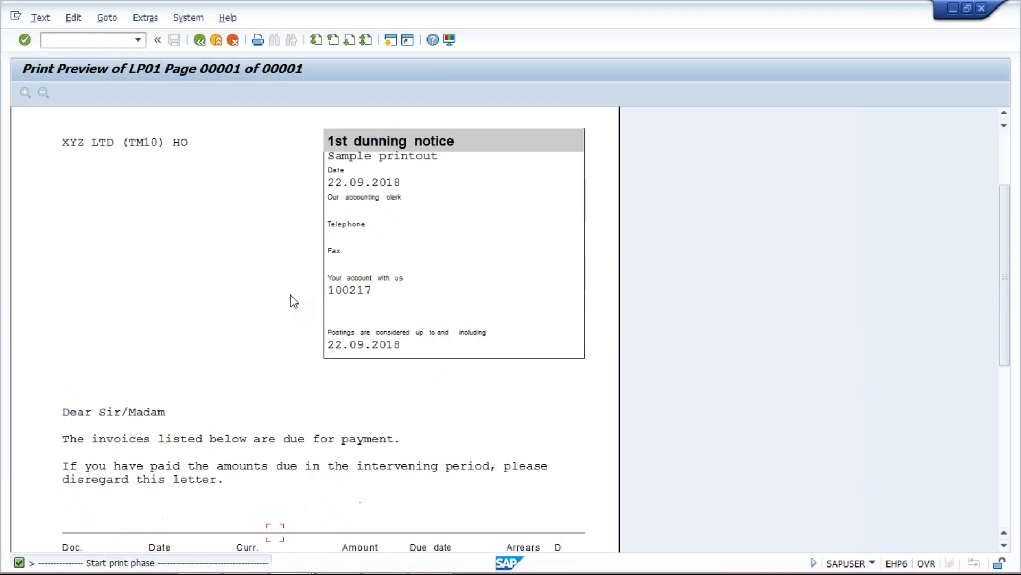
scroll(291, 298, "down", 6)
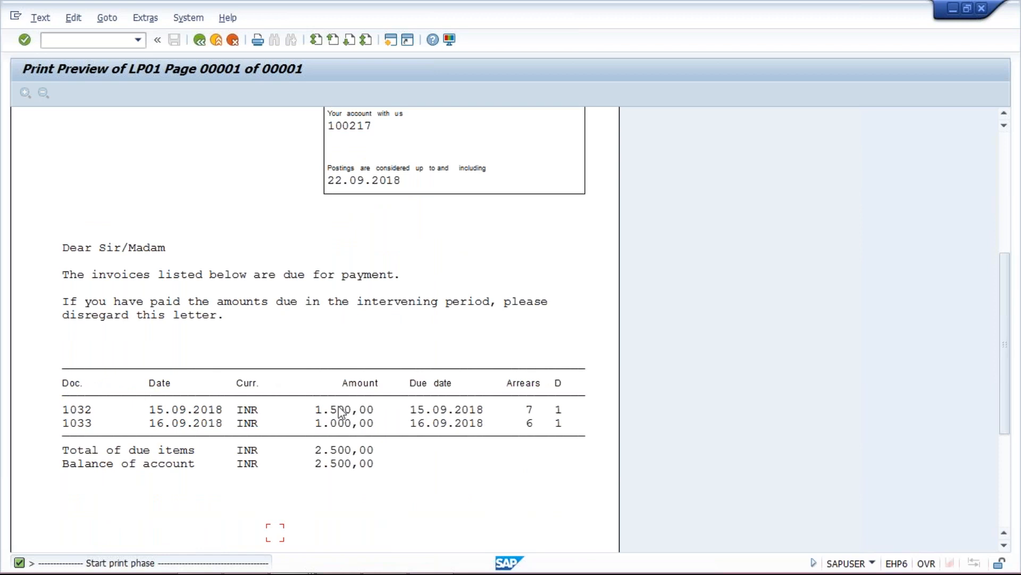
- Compare the invoice list in the dunning notice preview with the head office account in the Customer Line Item Display session
mouse_move(304, 560)
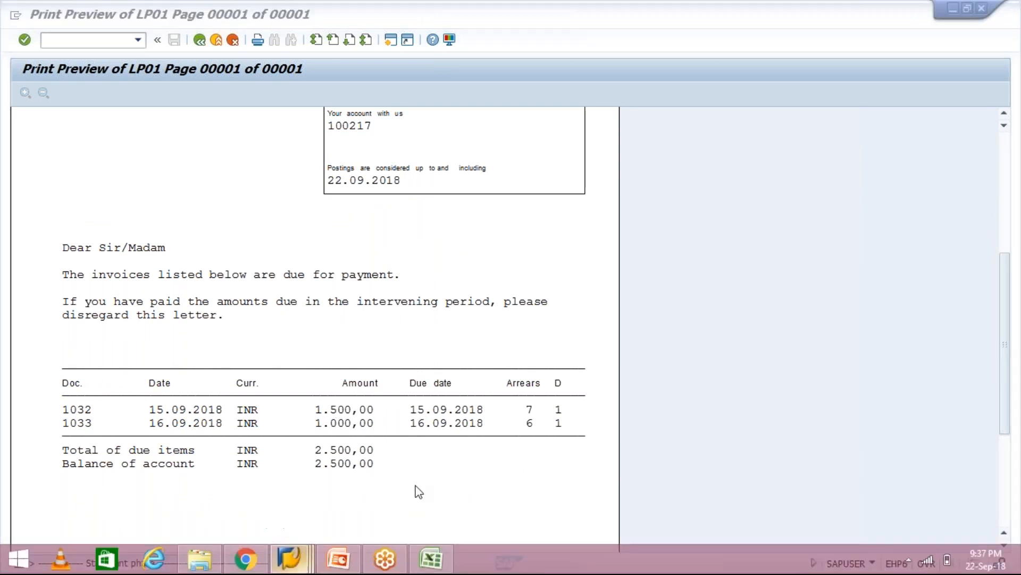
left_click(420, 483)
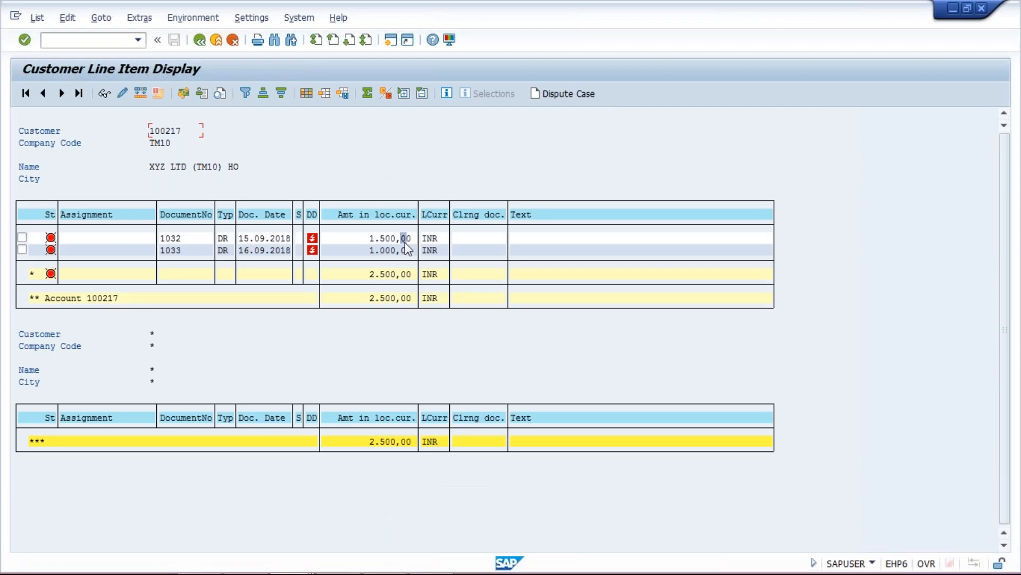
left_click(198, 40)
mouse_move(289, 571)
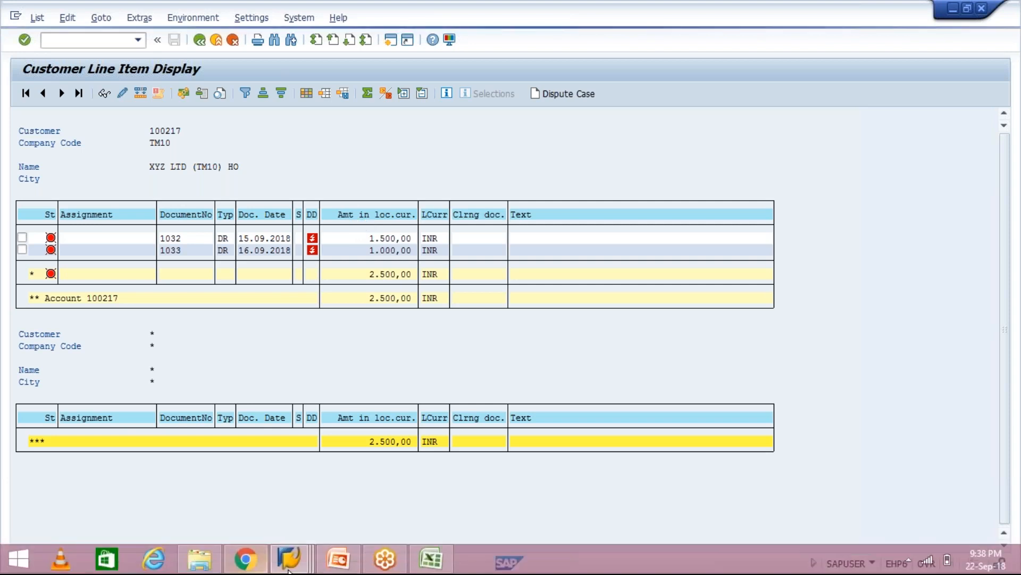
left_click(288, 566)
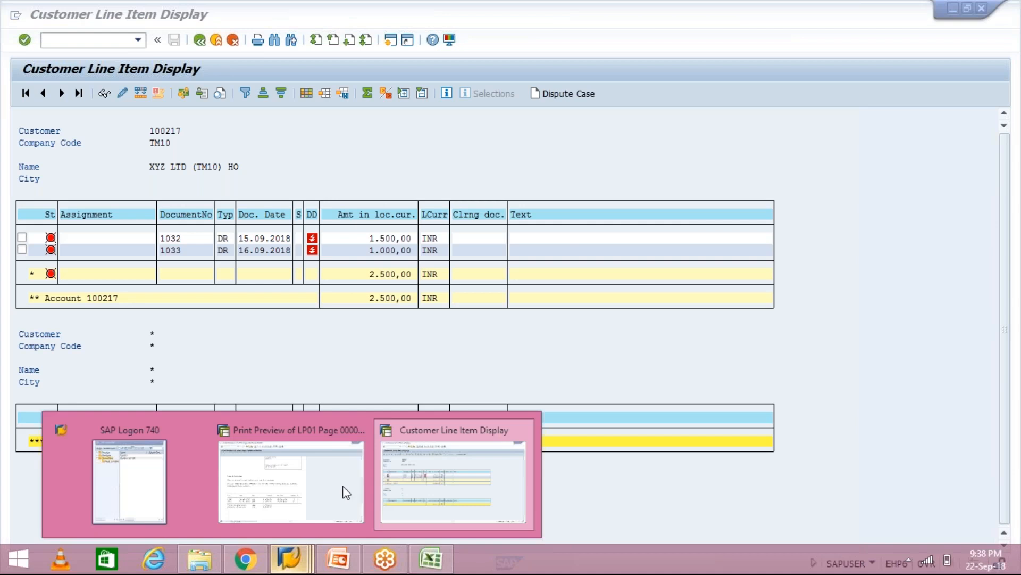
left_click(345, 492)
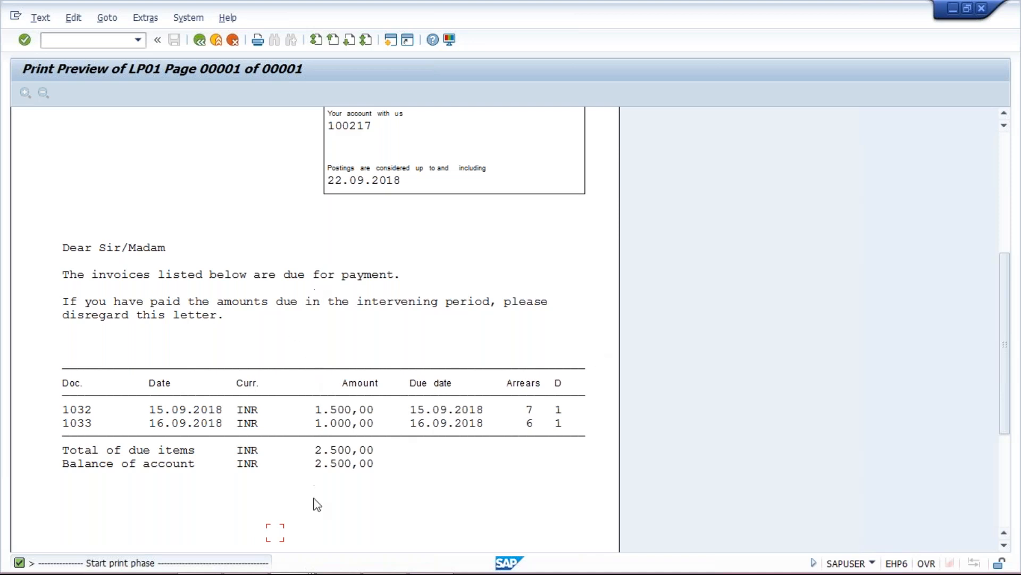
mouse_move(318, 570)
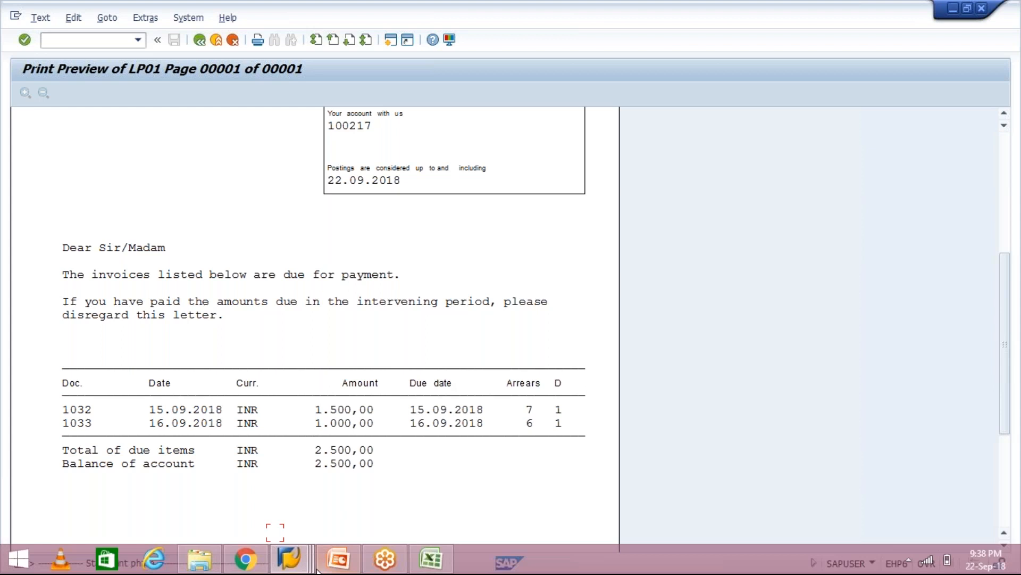
left_click(296, 551)
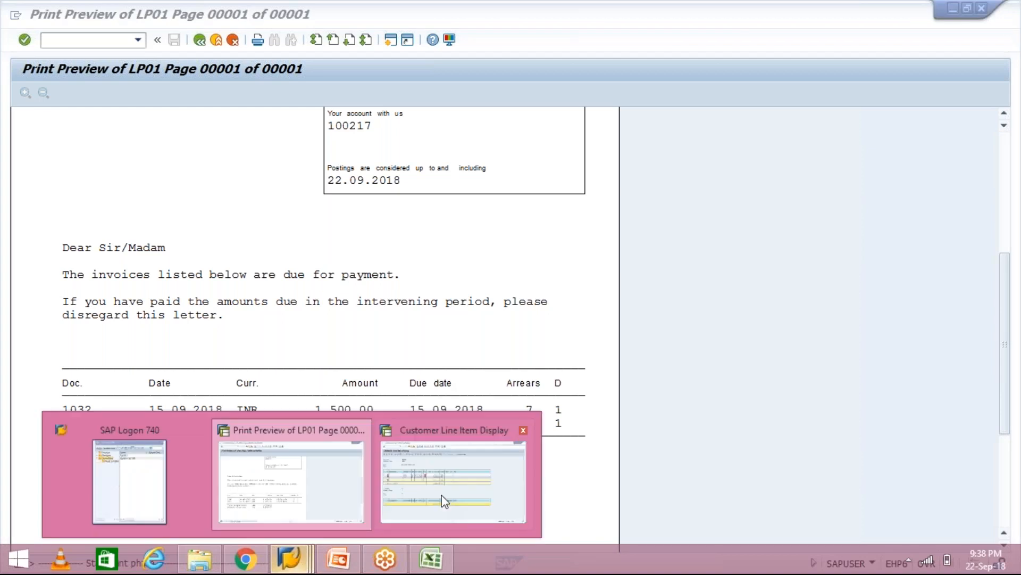
left_click(445, 501)
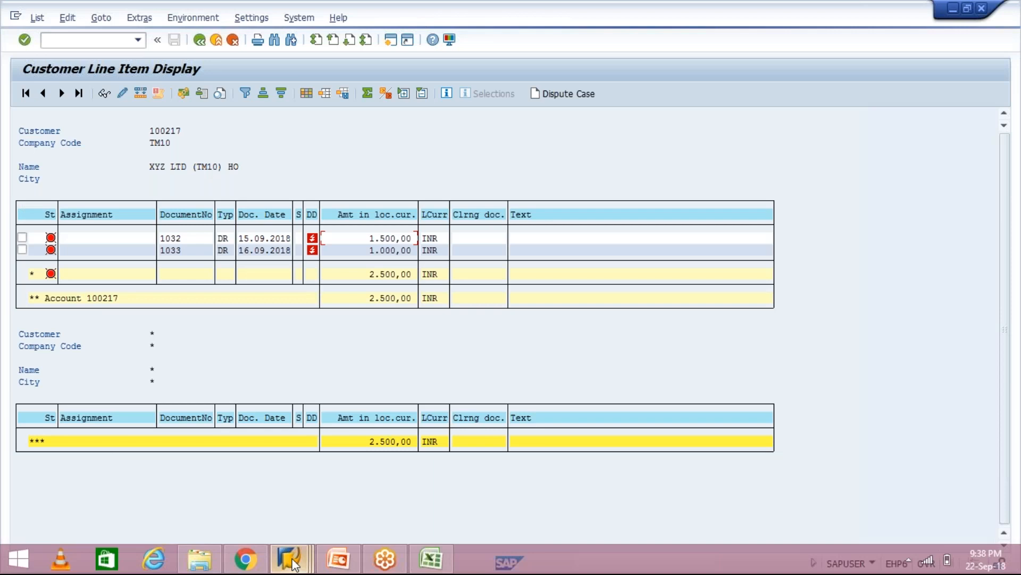
- Open a new SAP connection to NEW SERVER, submit the account password, and dismiss the connection error without its details
left_click(294, 553)
left_click(161, 489)
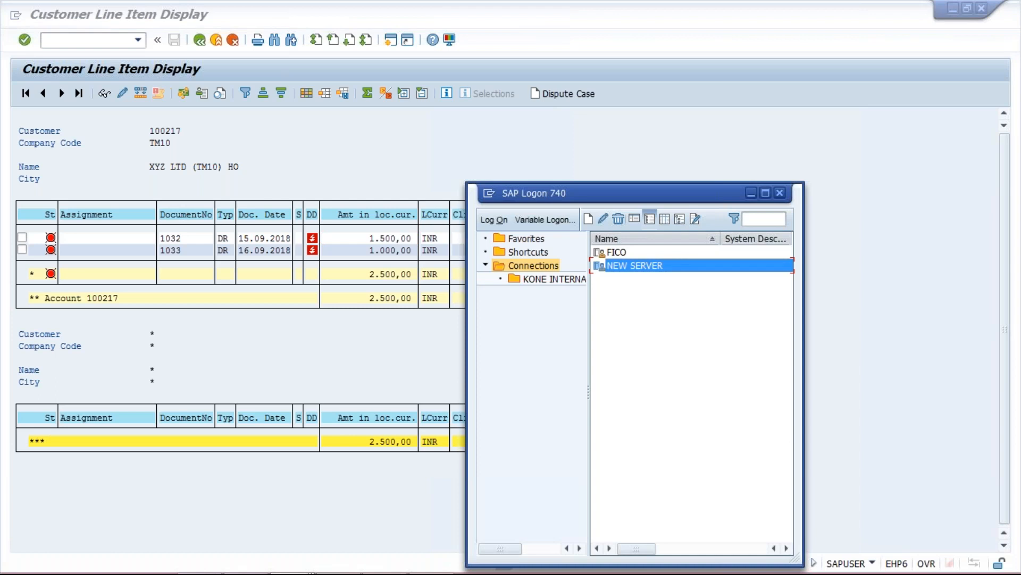
double_click(629, 266)
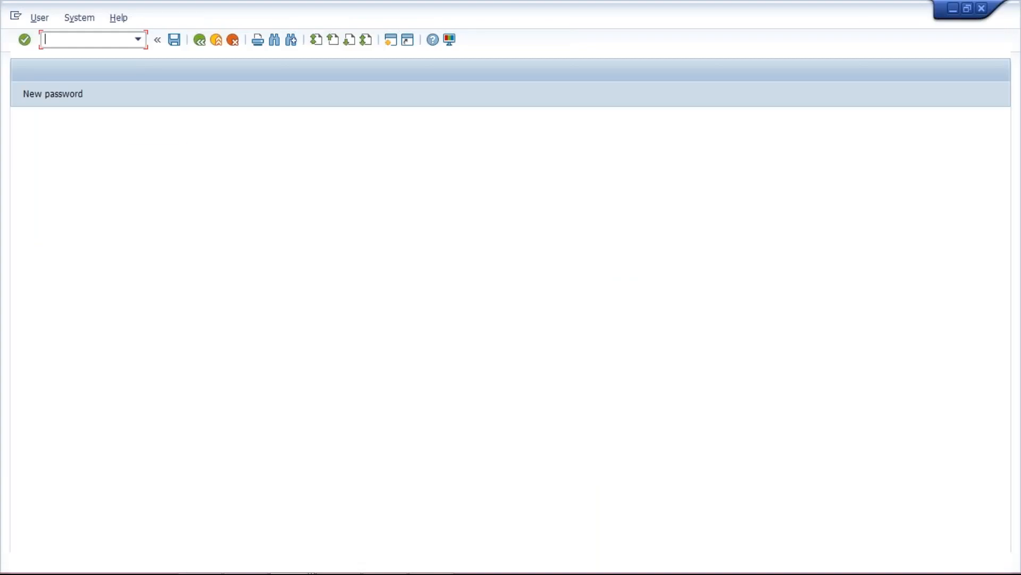
key("Down")
key("Return")
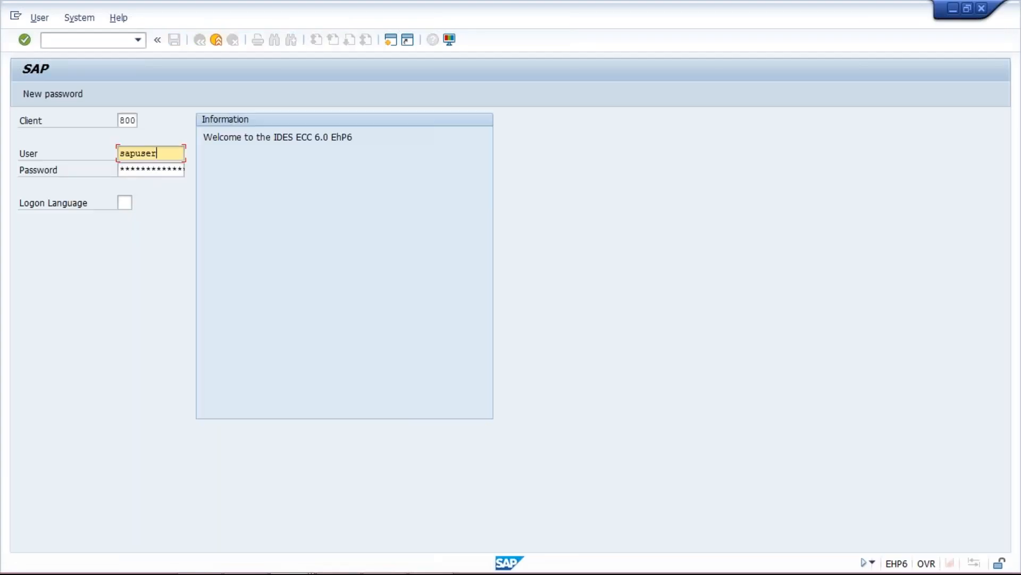
key("Tab")
type("*****")
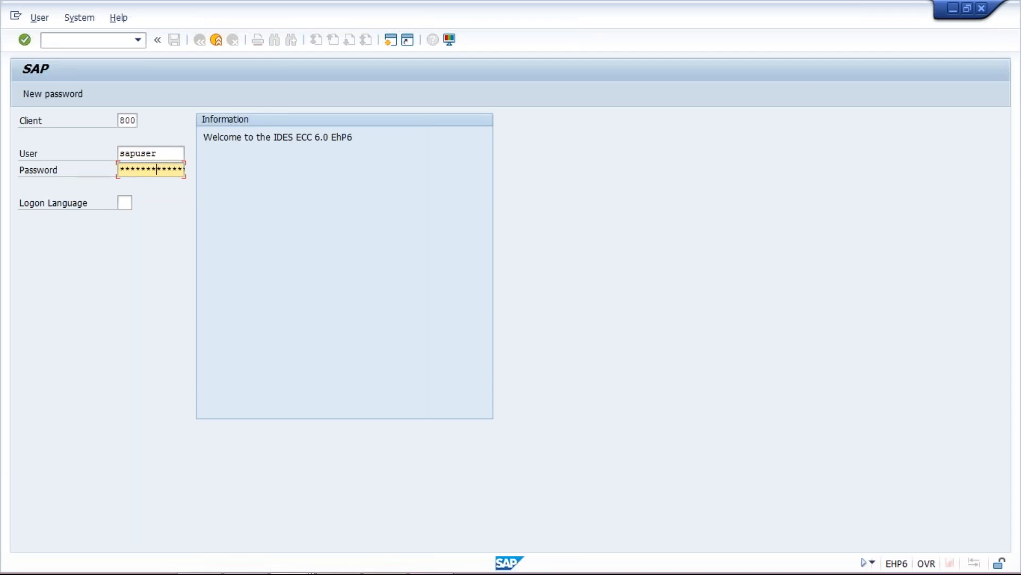
type("*")
key("Return")
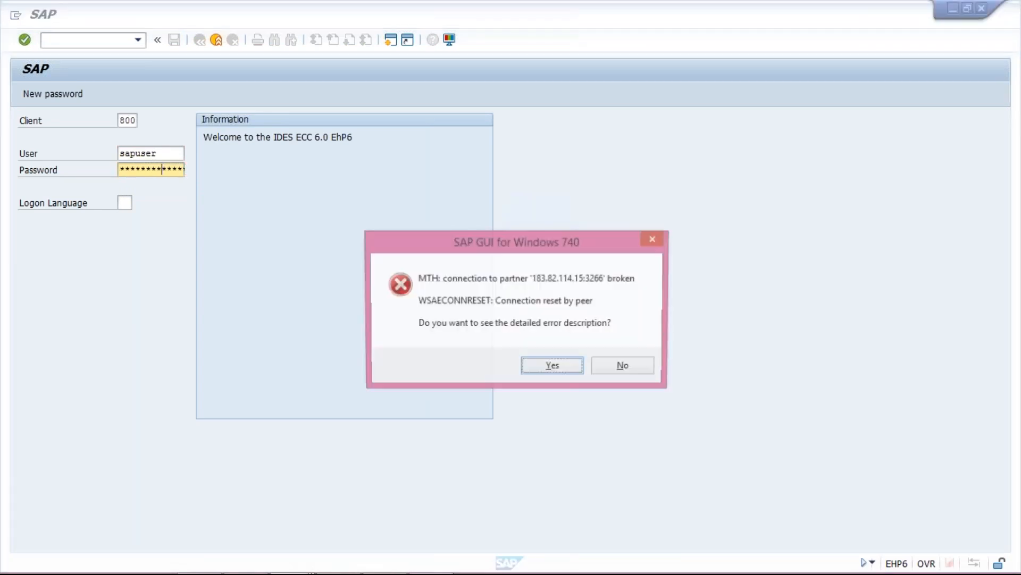
left_click(628, 370)
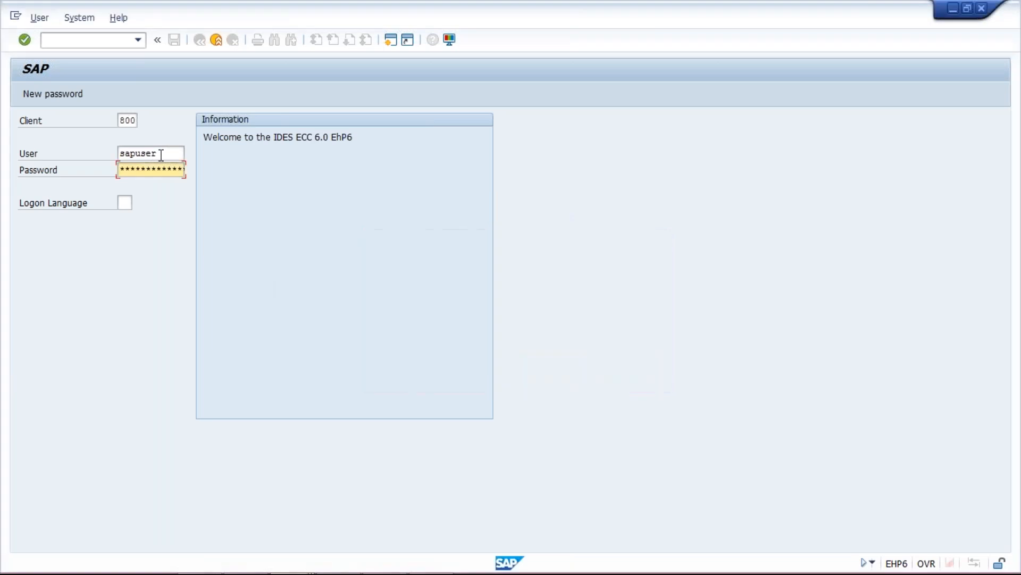
- Re-enter the account password, log on to client 800, and continue with this logon at the multiple logon notice
left_click(161, 155)
key("Tab")
key("Left")
key("Left")
key("Left")
key("Left")
key("Left")
key("Left")
key("Left")
key("Left")
key("Right")
key("Right")
key("Right")
key("Right")
key("Right")
key("Right")
key("Return")
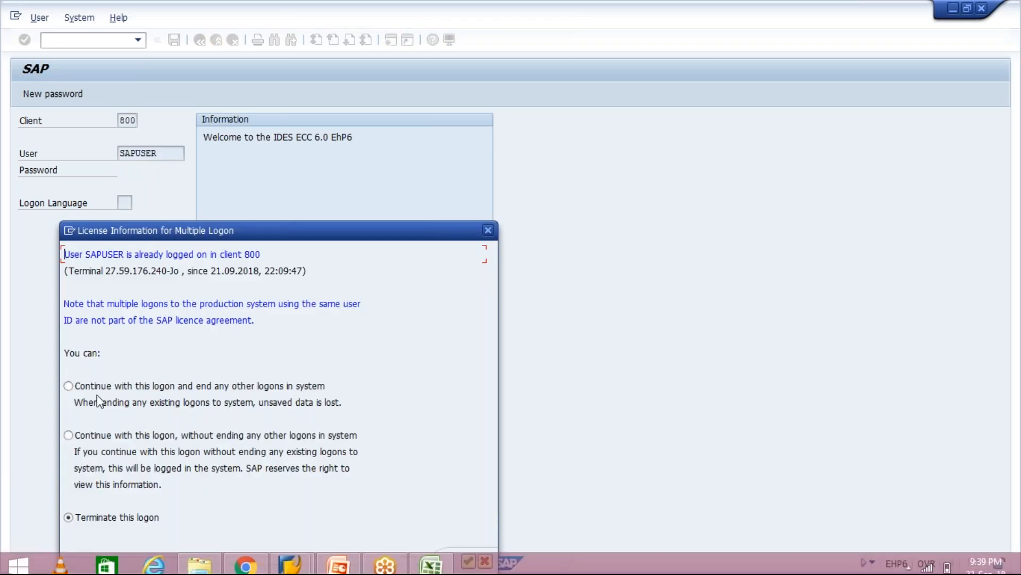
key("Return")
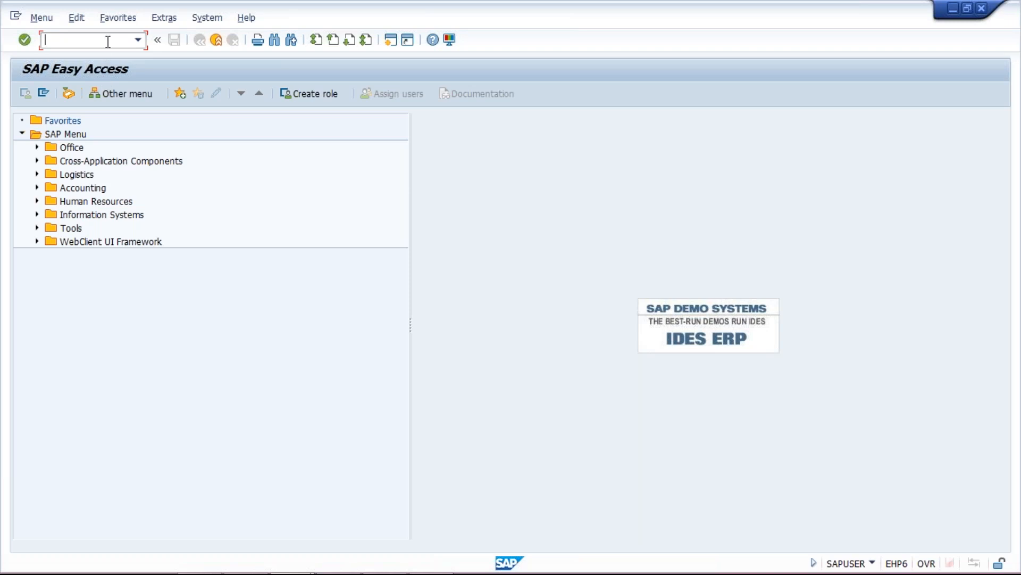
- Open the Dunning transaction and load the run dated 22.09.2018 with identification TM10A
key("Down")
key("Return")
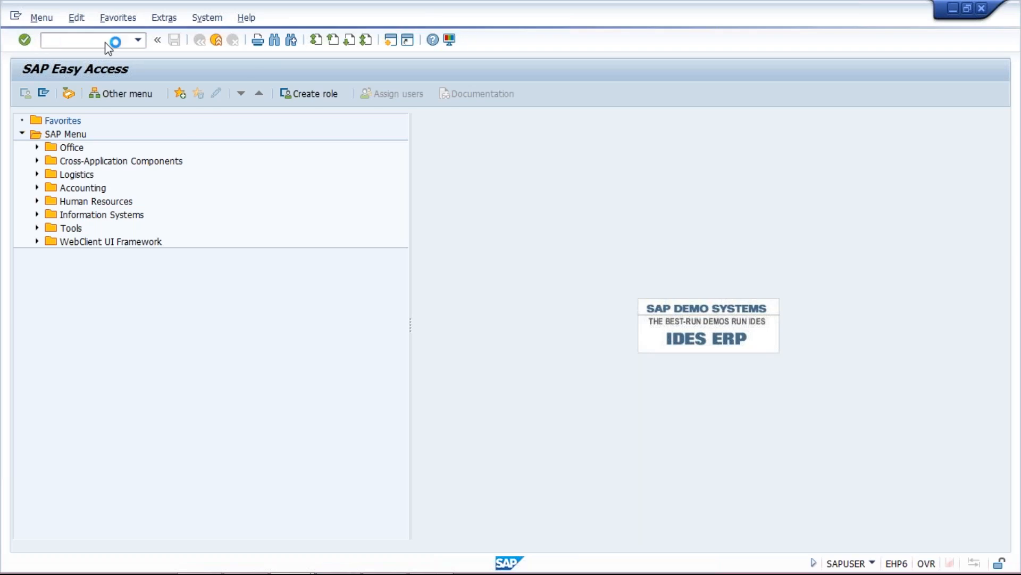
left_click(110, 136)
left_click(120, 155)
left_click(121, 155)
left_click(128, 168)
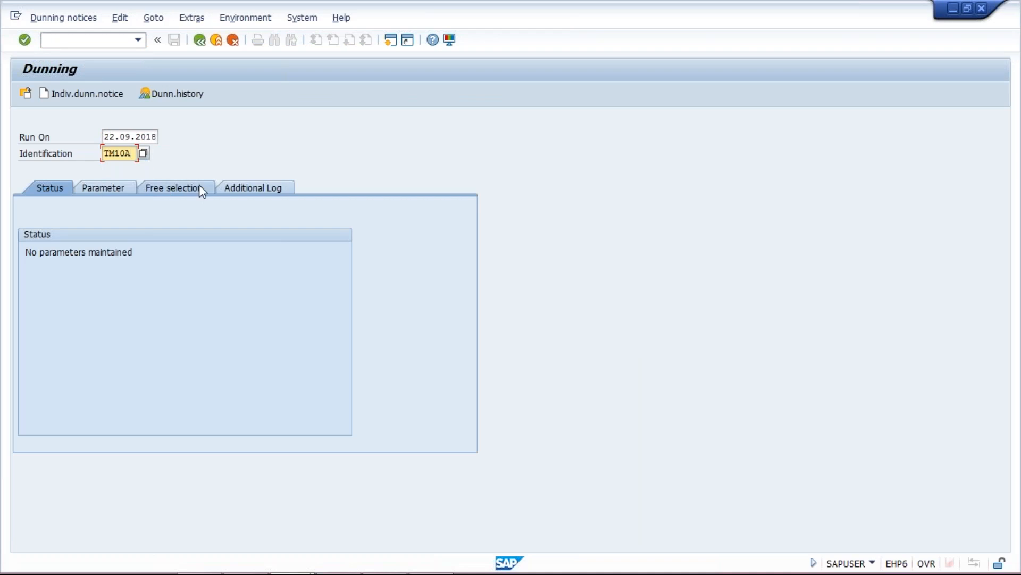
key("Return")
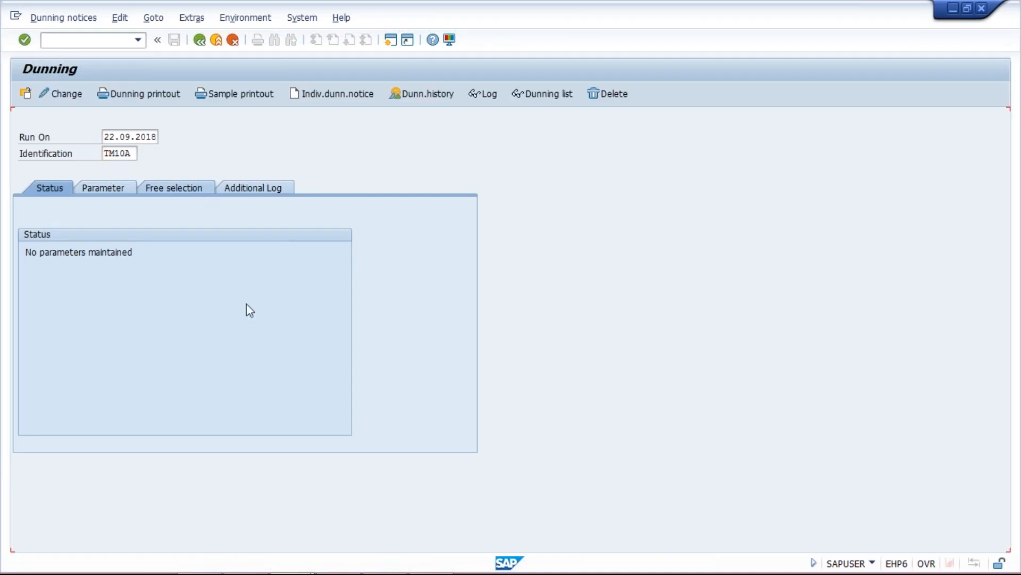
- Preview the TM10A run's sample printout with output device LP01, read the notice's invoice list, and return to the Dunning screen
left_click(257, 93)
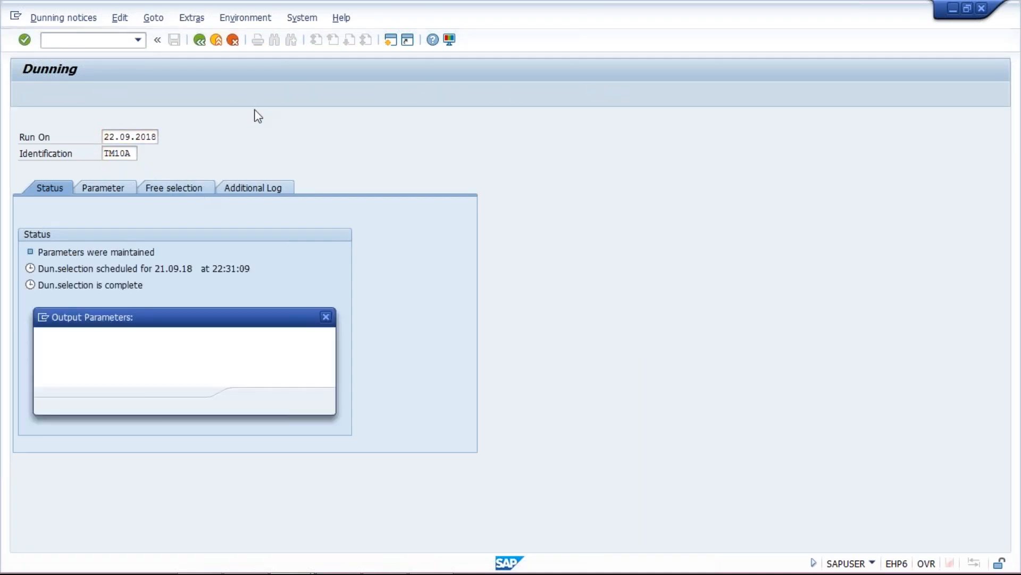
left_click(216, 368)
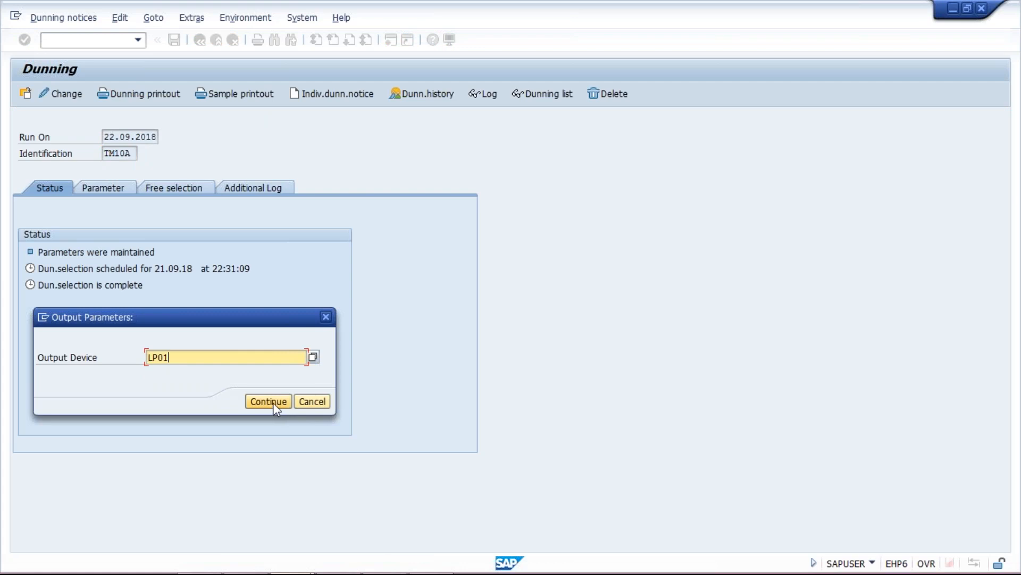
left_click(273, 402)
left_click(234, 291)
left_click(275, 532)
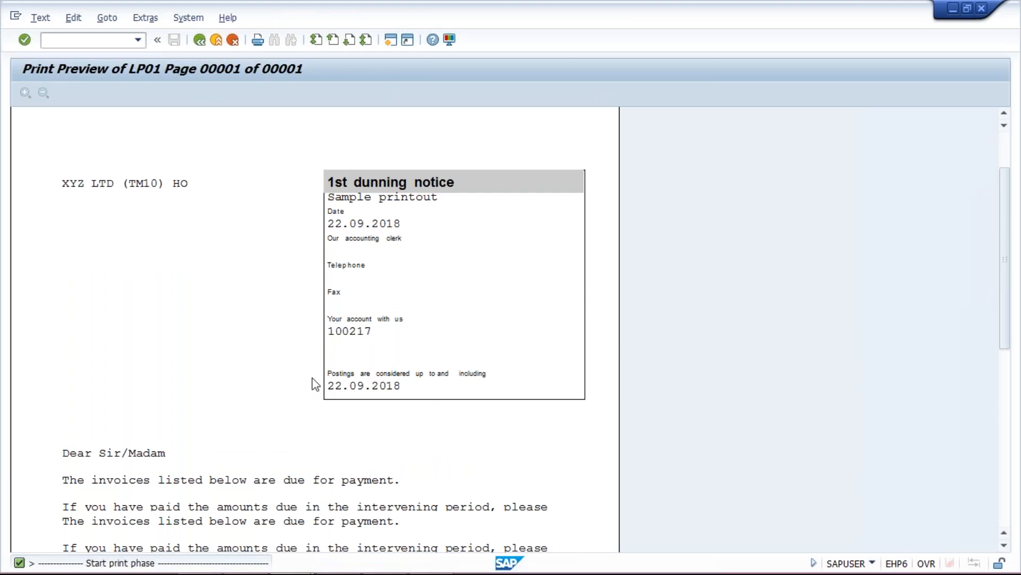
scroll(314, 383, "down", 4)
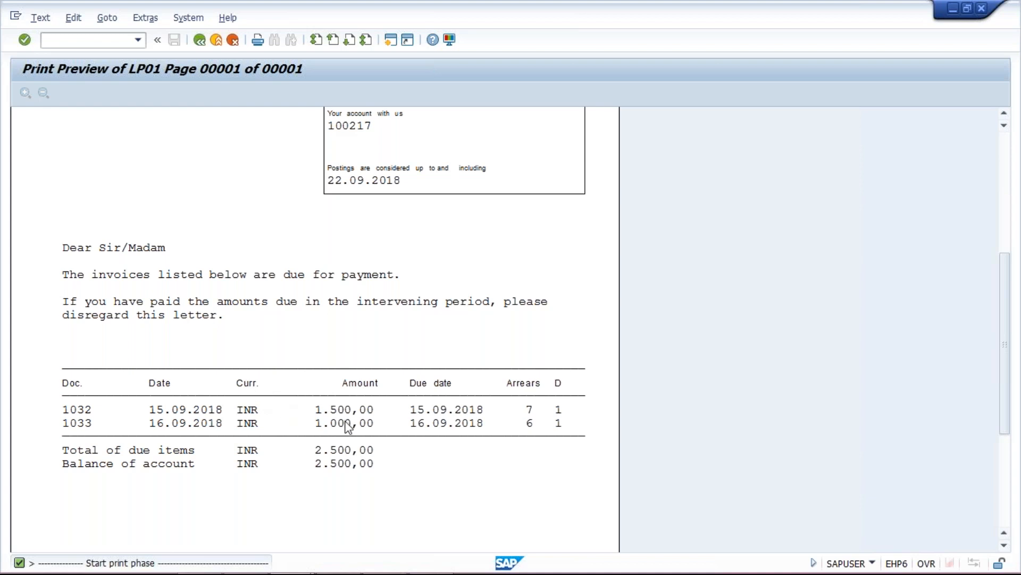
left_click(201, 43)
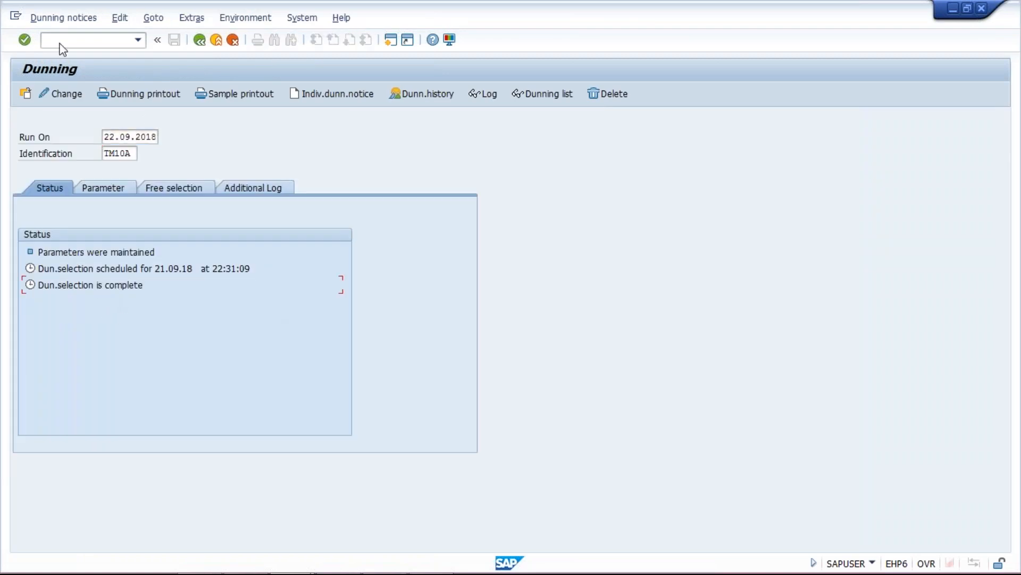
- Delete the dunning proposal of the TM10A run dated 22.09.2018 and confirm the deletion
left_click(108, 19)
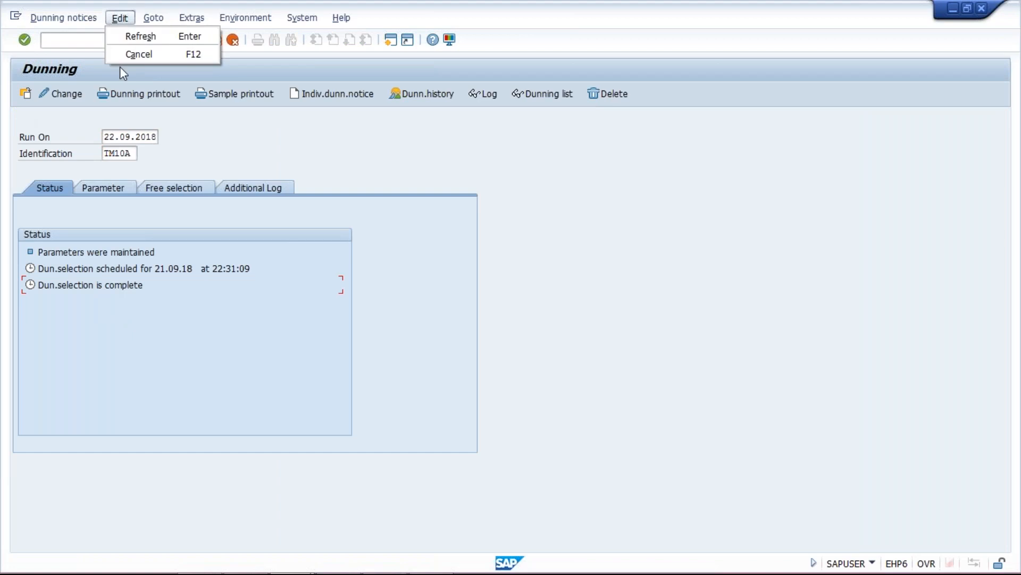
left_click(62, 18)
left_click(87, 172)
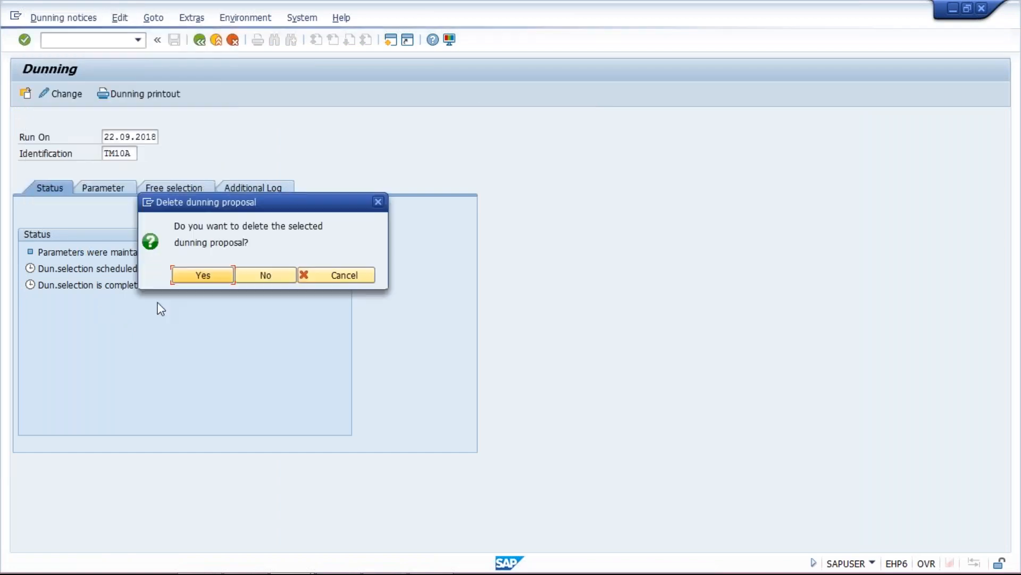
left_click(203, 275)
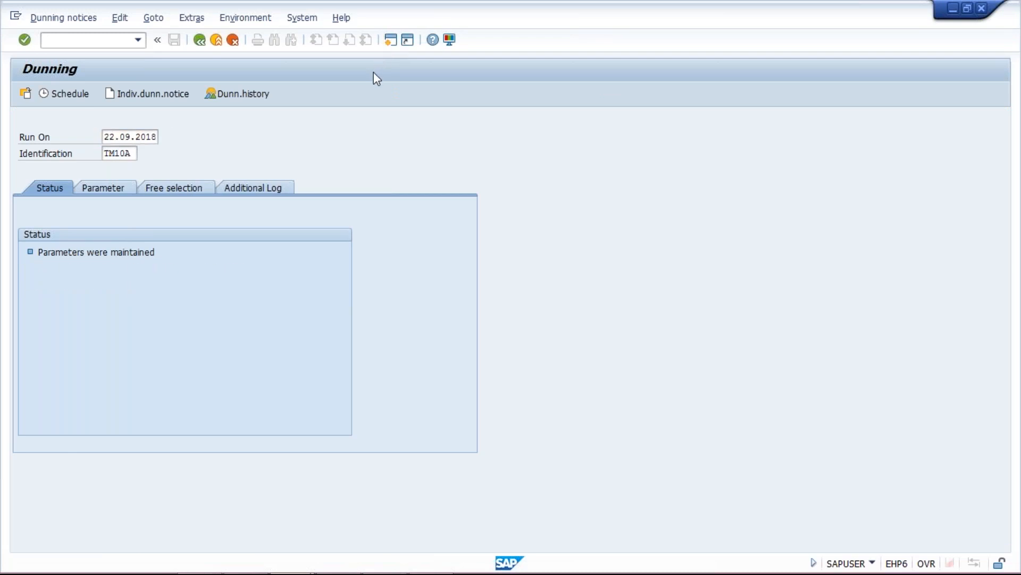
- Start transaction XD02 and open the XYZ LTD (TM10) head office customer for change in company code TM10
key("F3")
type("xd02")
key("Return")
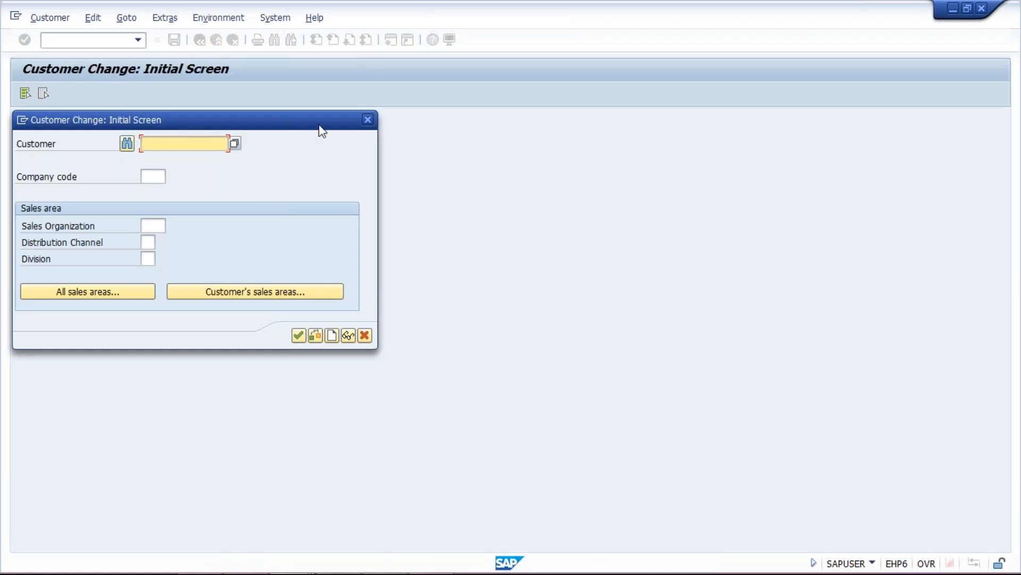
left_click(195, 147)
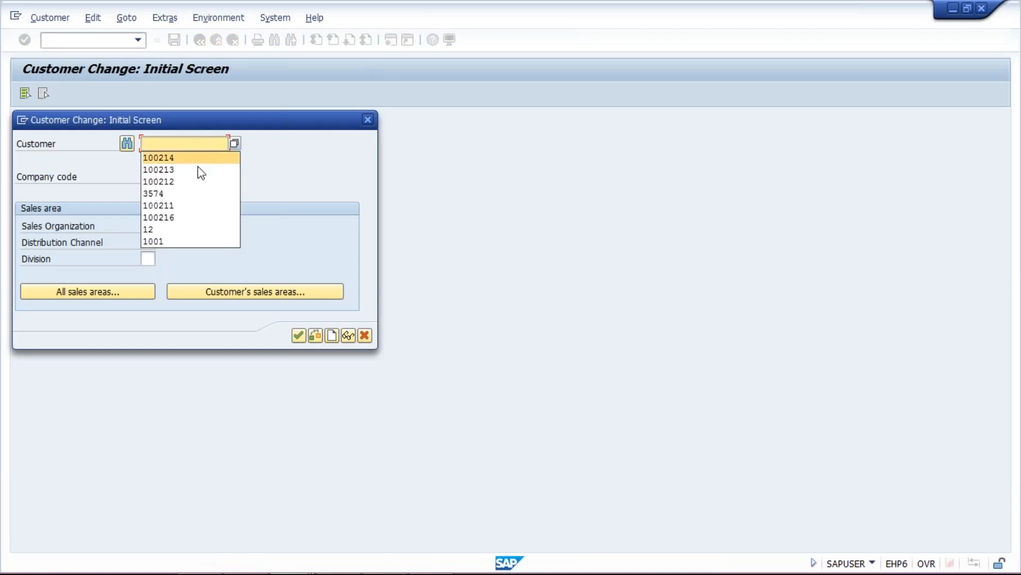
left_click(199, 171)
key("BackSpace")
type("7")
key("Tab")
type("TM10")
key("Return")
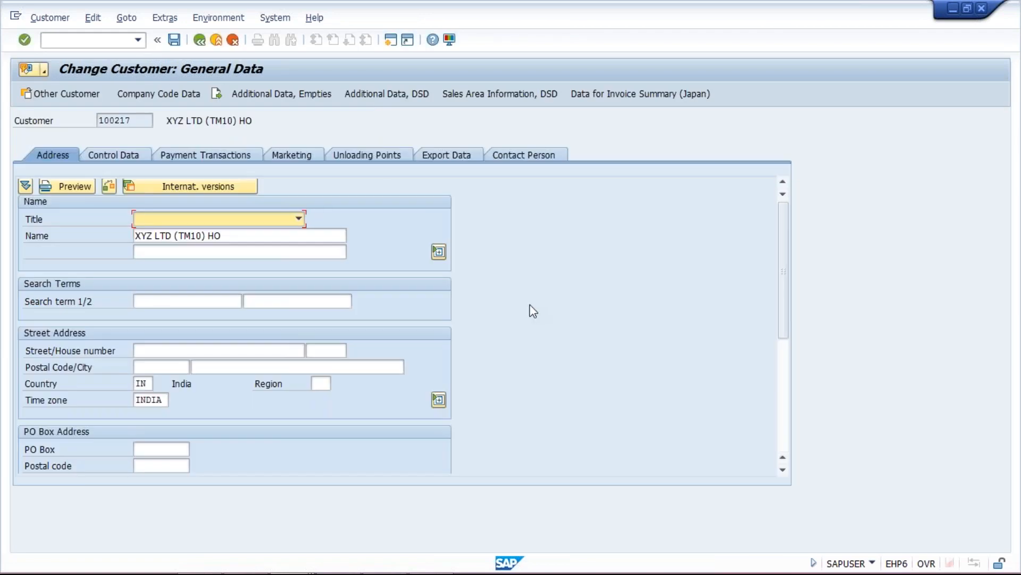
- Activate Decentralized processing in the head office customer's company code correspondence data and save the customer
left_click(157, 97)
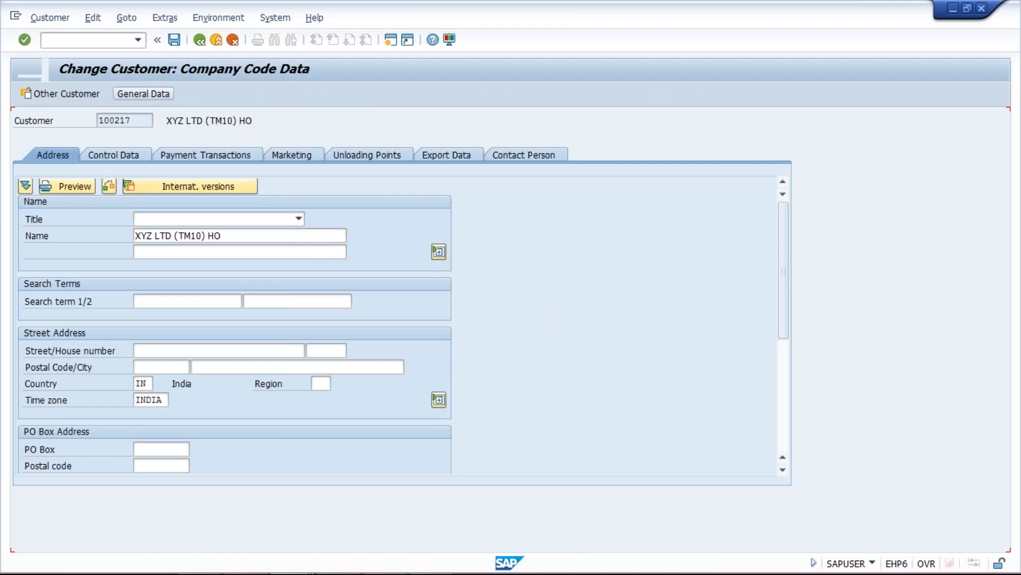
left_click(288, 168)
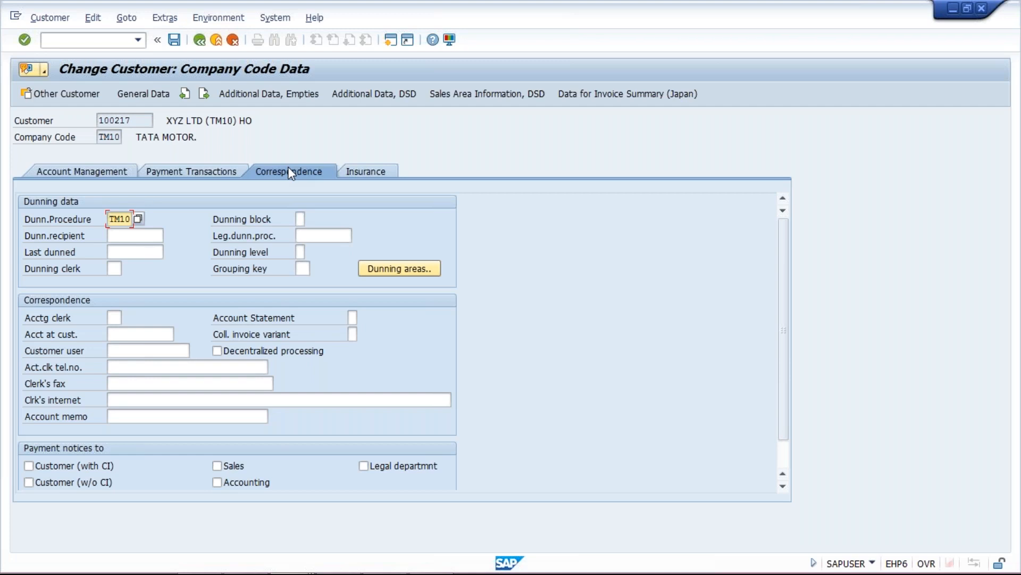
left_click(217, 350)
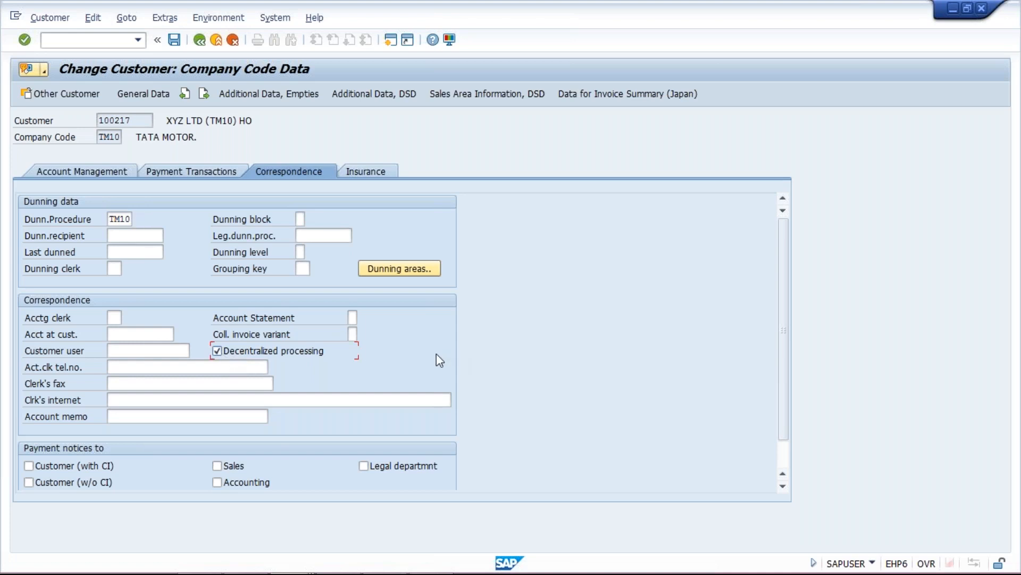
left_click(174, 42)
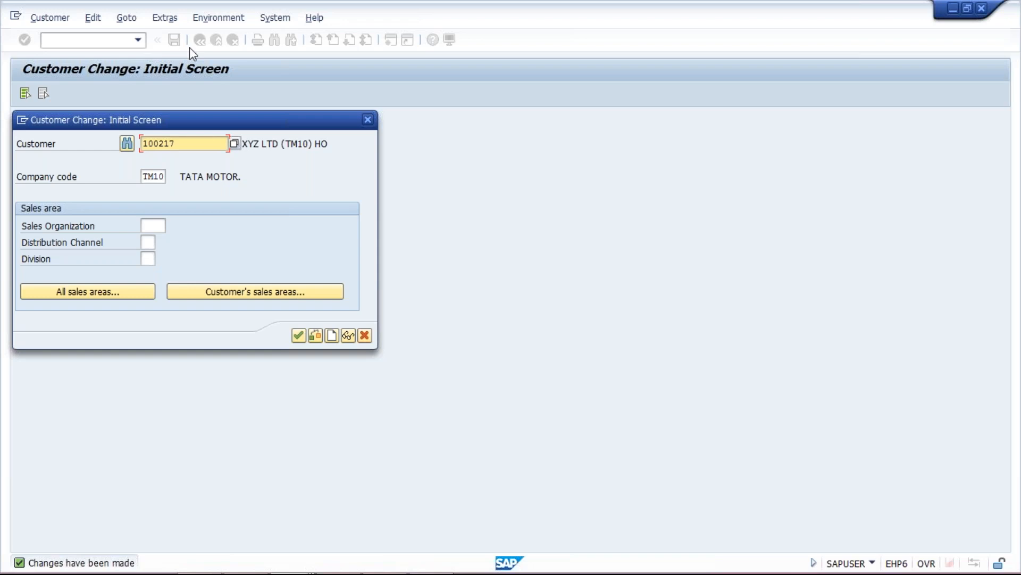
- Switch to the Dunning session and schedule the TM10A run's dunning selection with output device LP01
mouse_move(307, 563)
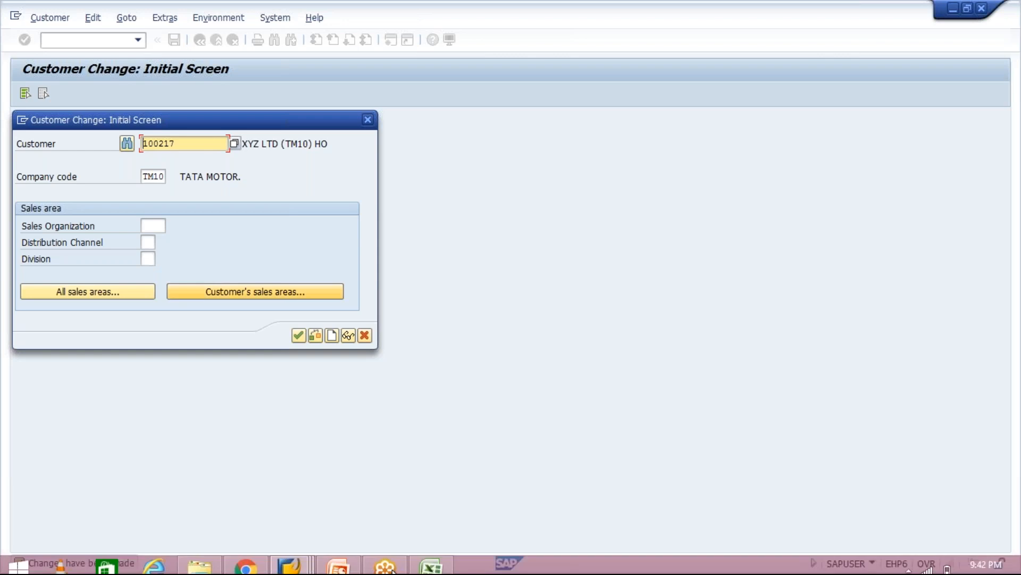
left_click(308, 564)
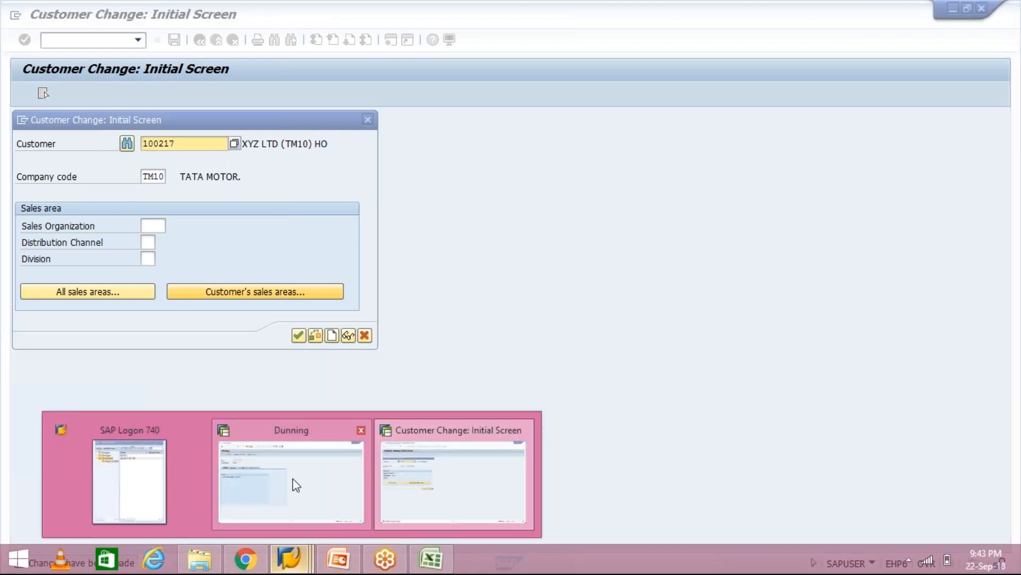
left_click(293, 478)
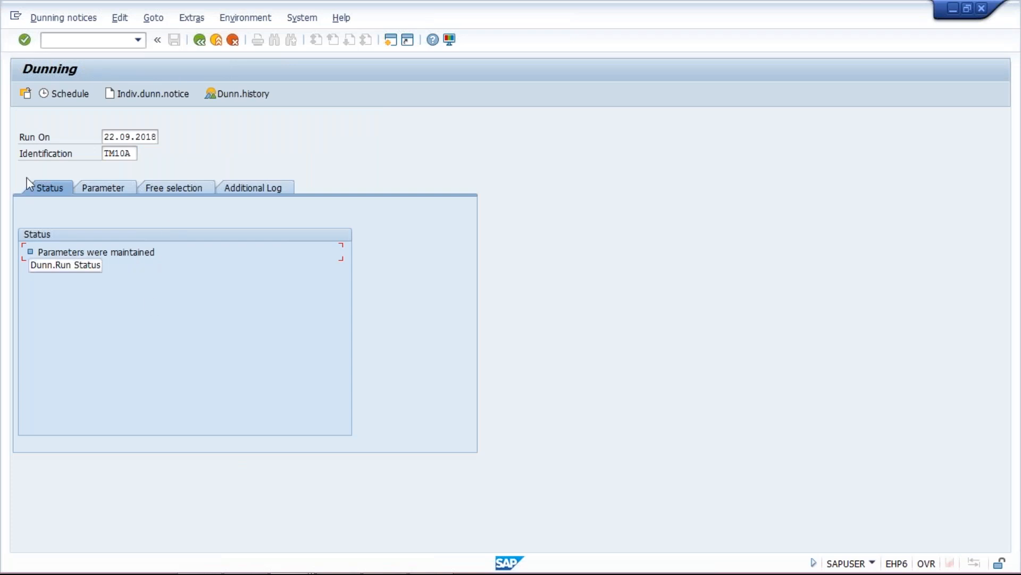
left_click(62, 95)
left_click(214, 356)
left_click(160, 369)
left_click(269, 404)
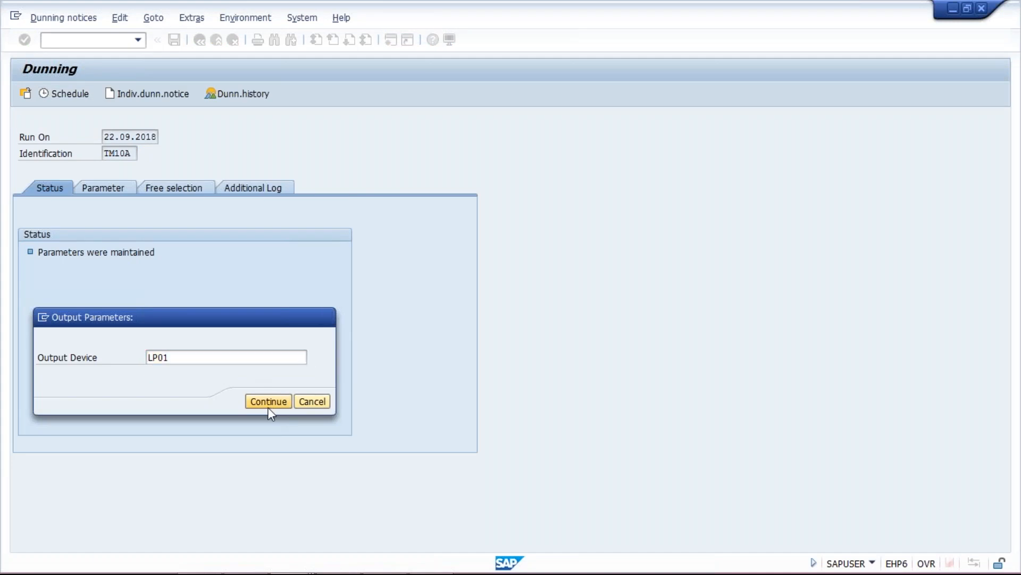
left_click(247, 416)
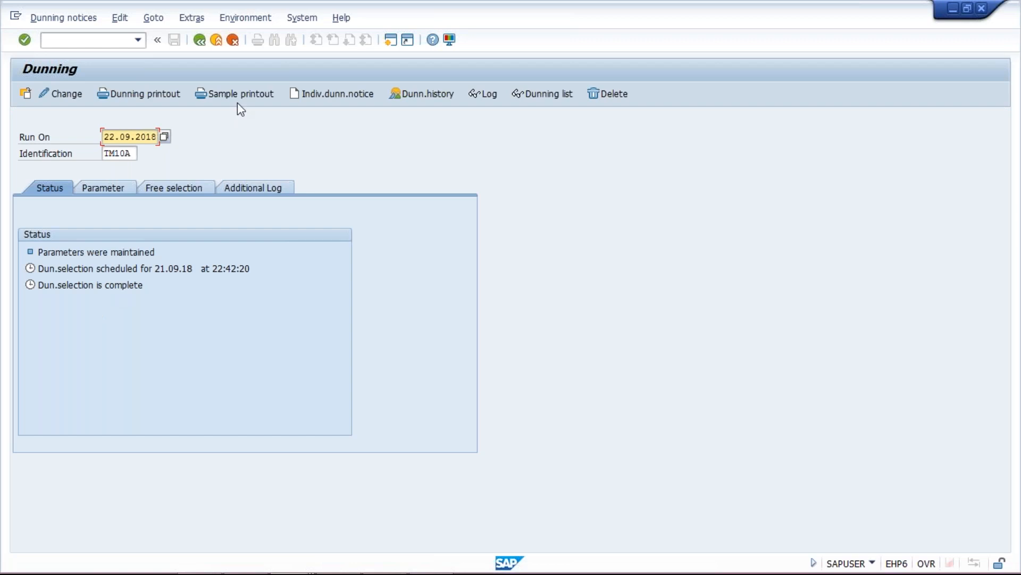
- Generate the TM10A run's sample printout preview with output device LP01
left_click(241, 94)
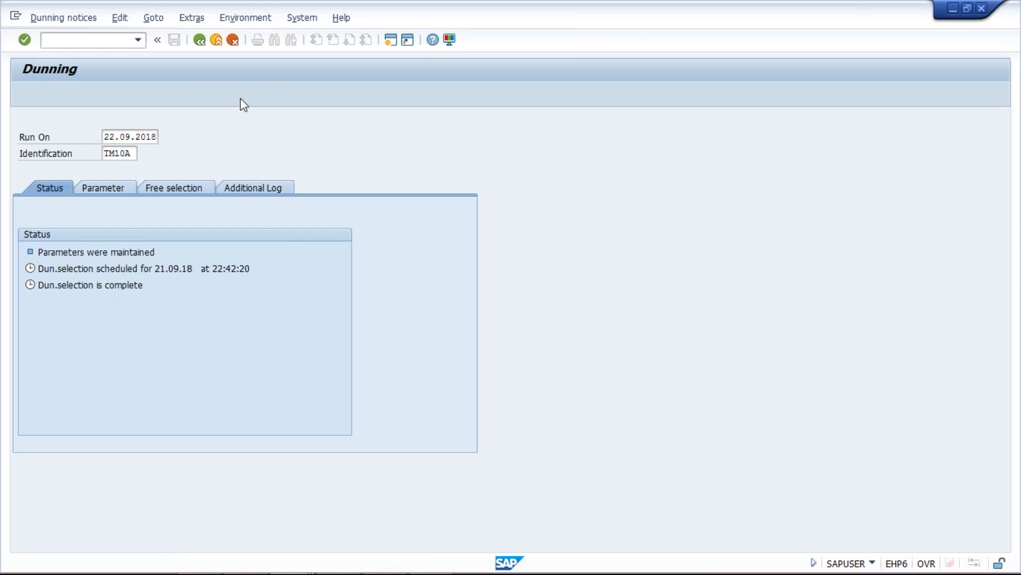
left_click(226, 358)
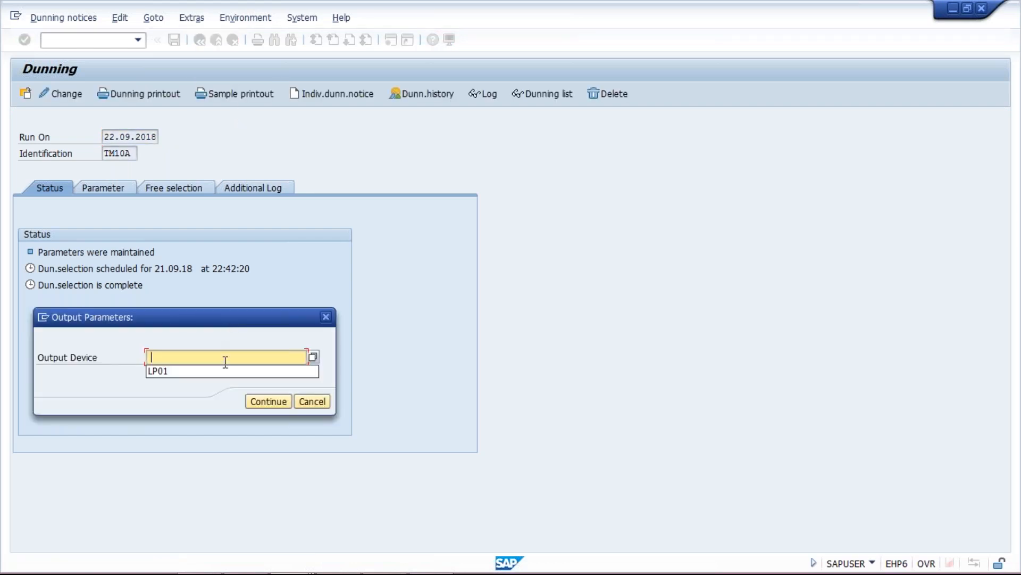
left_click(223, 372)
left_click(272, 401)
left_click(275, 533)
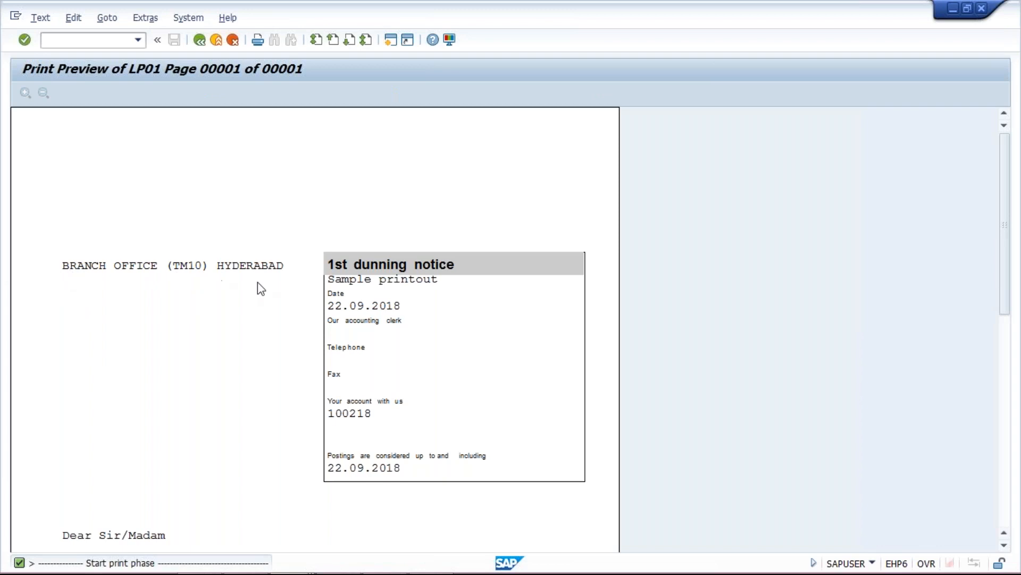
- Read the Hyderabad branch's dunning notice, then advance to the Banglore branch's notice and read its invoice list
scroll(259, 291, "down", 4)
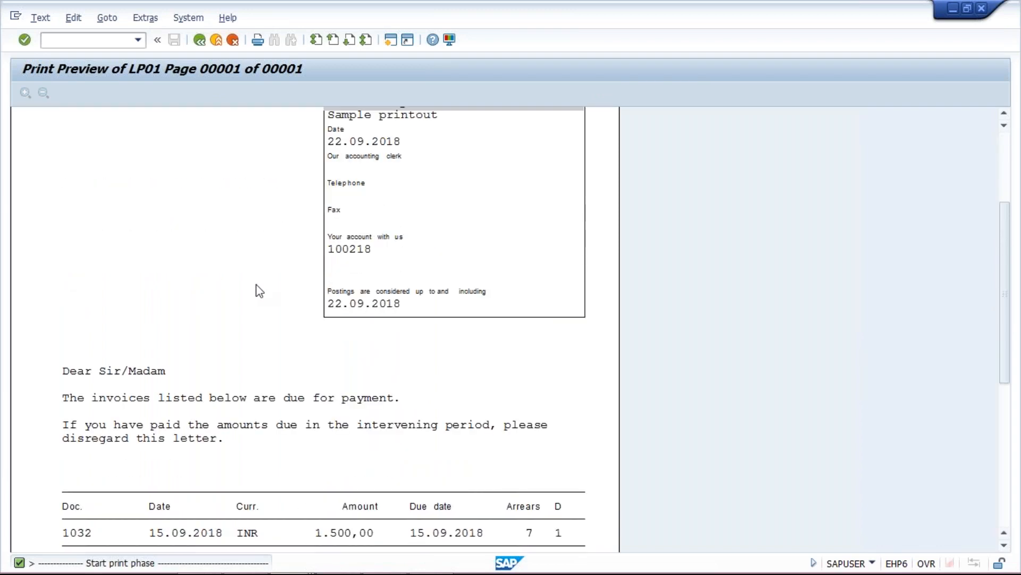
scroll(259, 291, "down", 4)
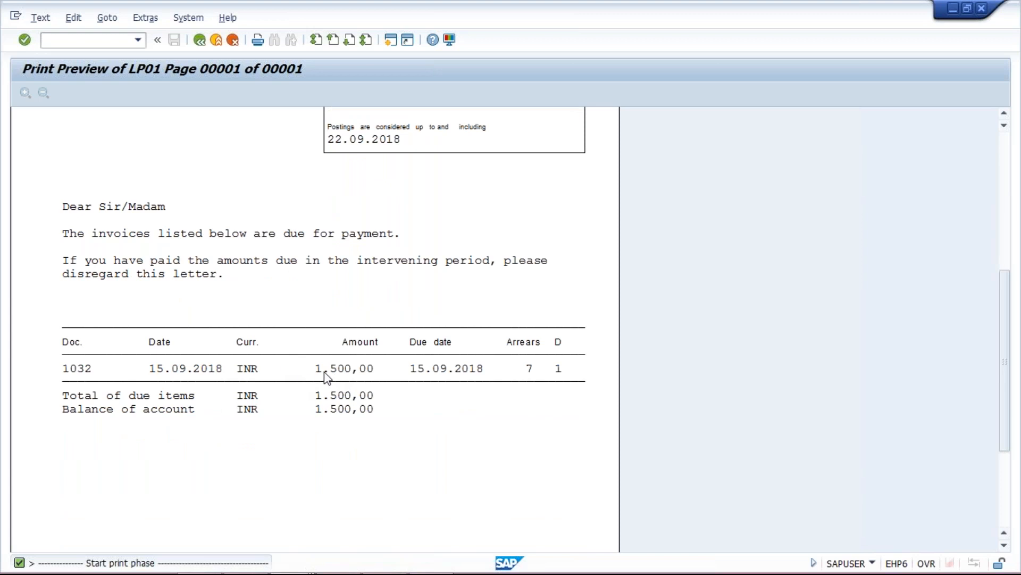
scroll(327, 376, "up", 8)
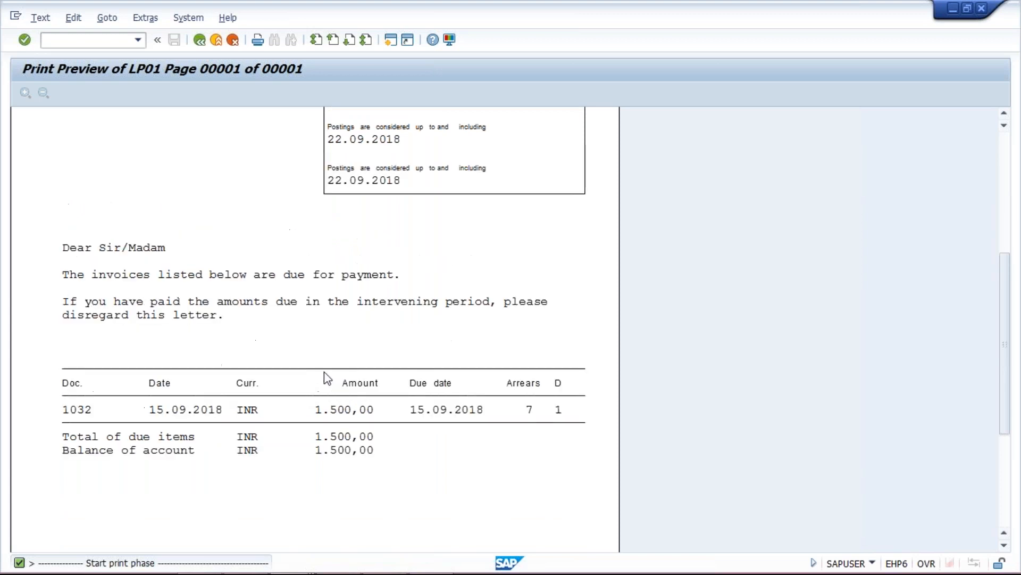
left_click(200, 40)
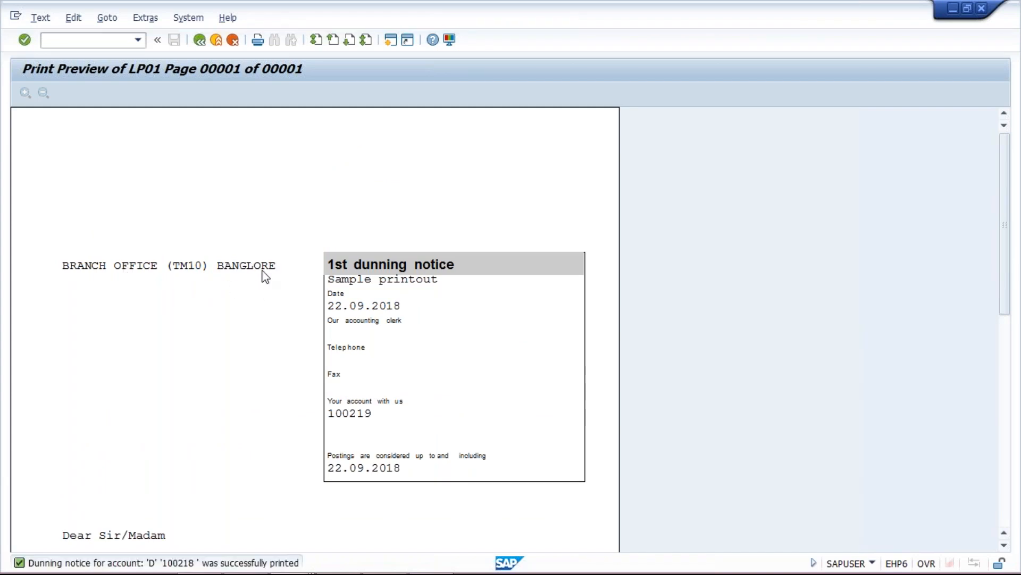
scroll(265, 275, "down", 7)
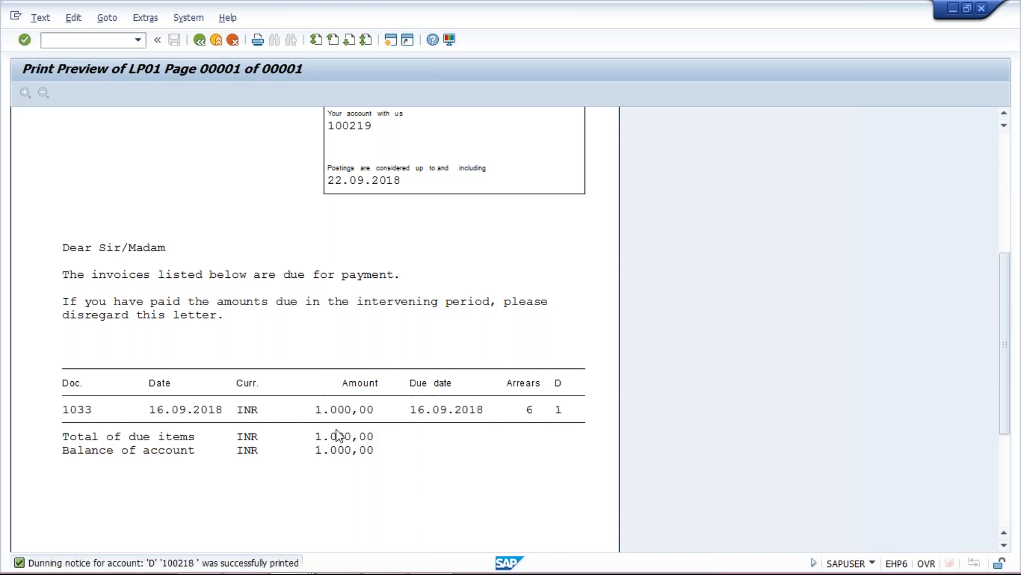
- Switch to PowerPoint and review the head office and branch office concept slide against the customer change screen in SAP
mouse_move(390, 573)
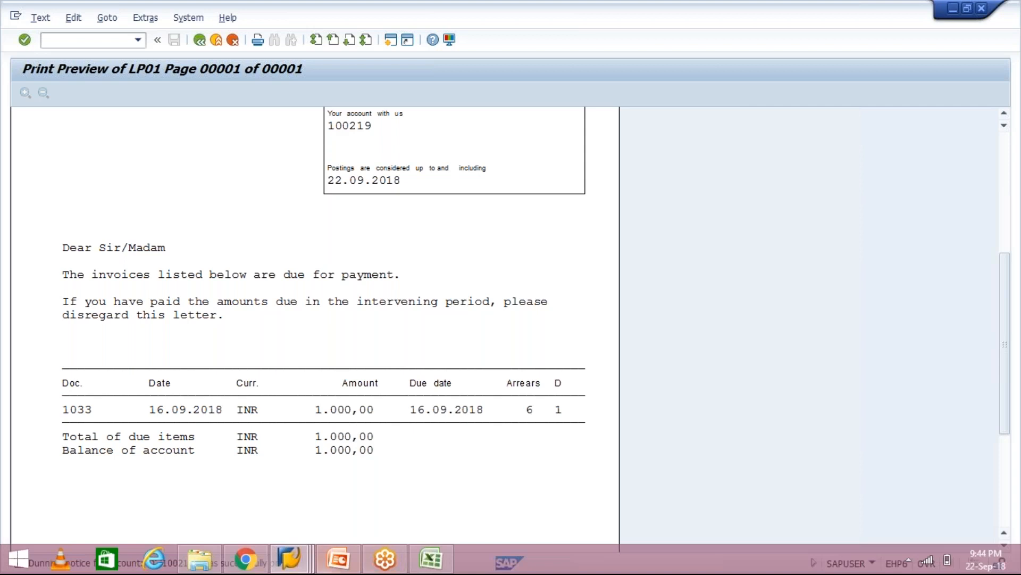
left_click(299, 568)
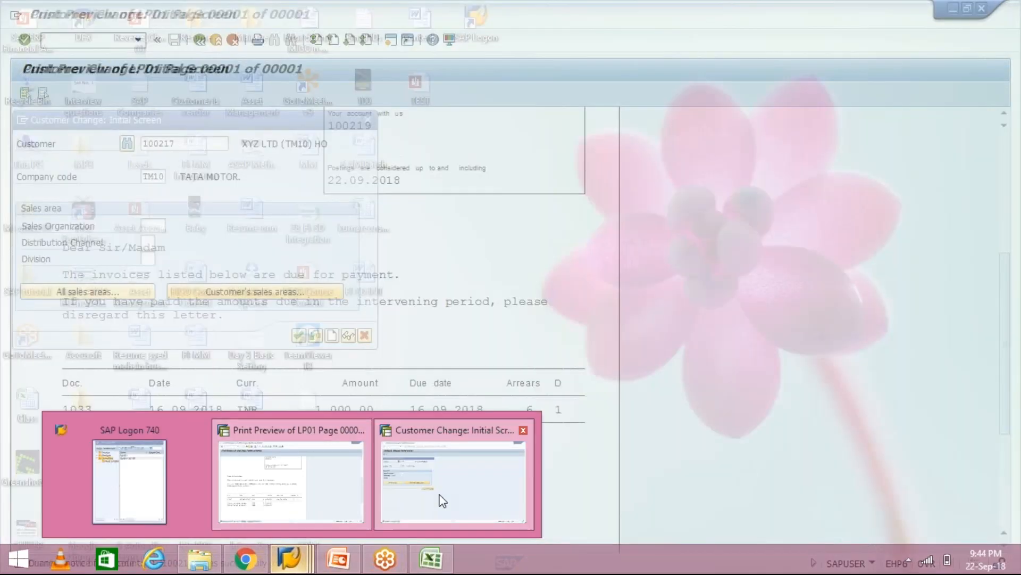
left_click(442, 501)
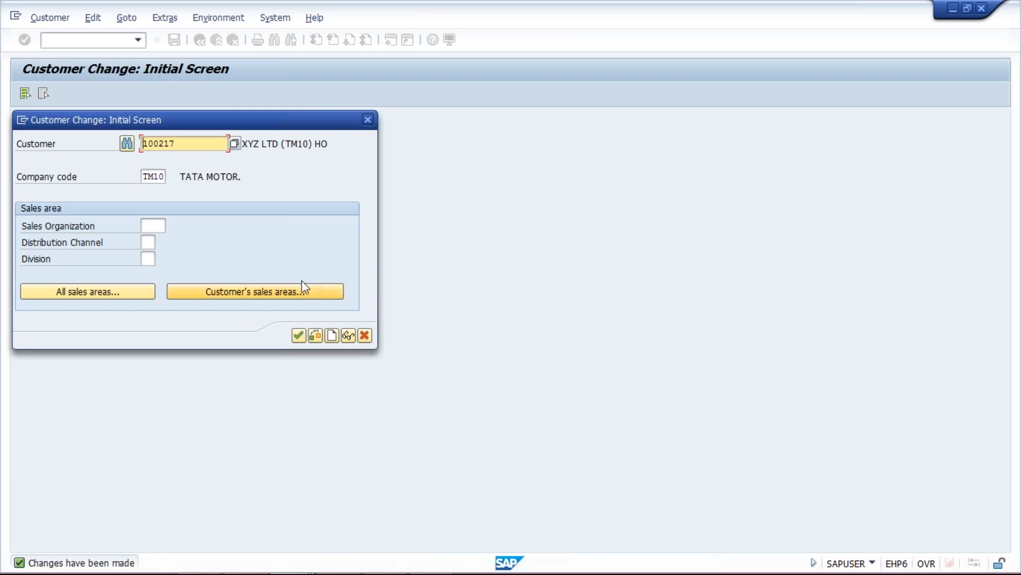
left_click(344, 564)
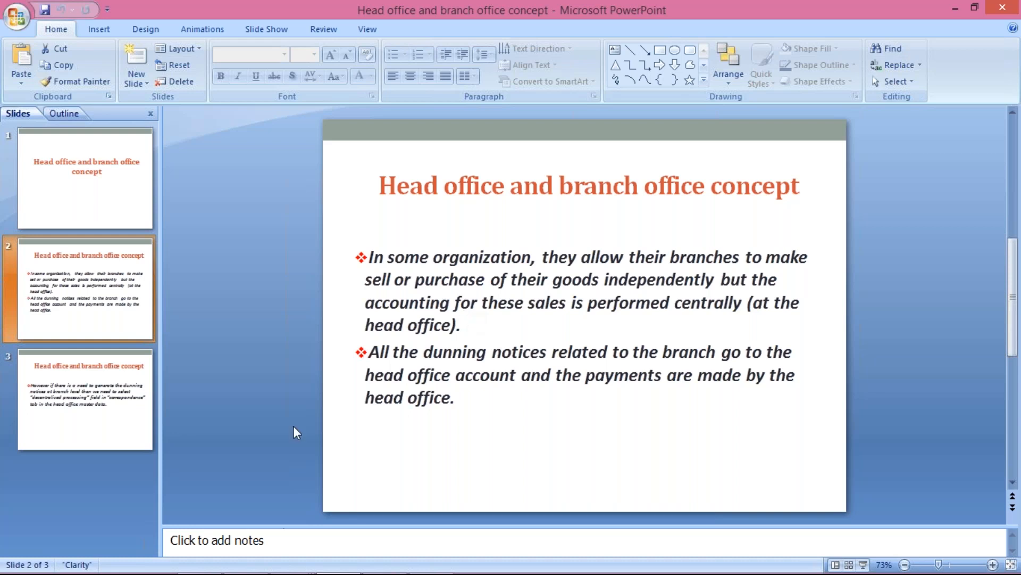
mouse_move(314, 568)
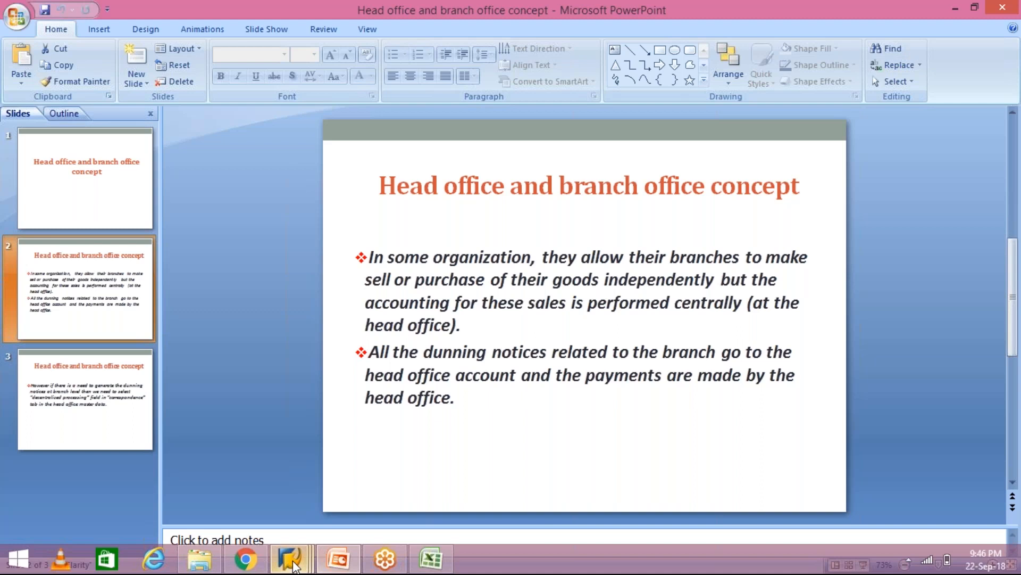
left_click(294, 567)
left_click(473, 491)
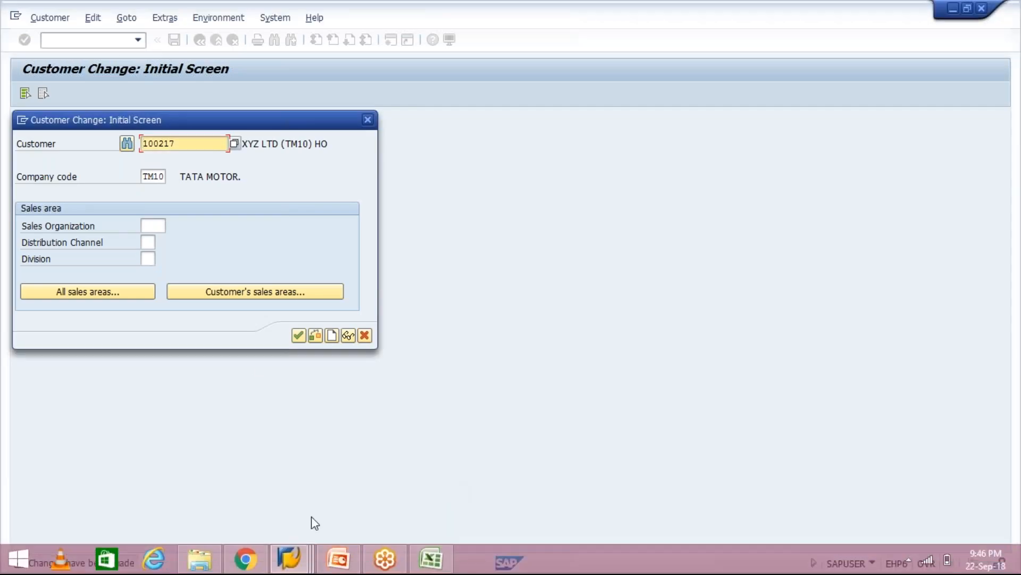
left_click(339, 559)
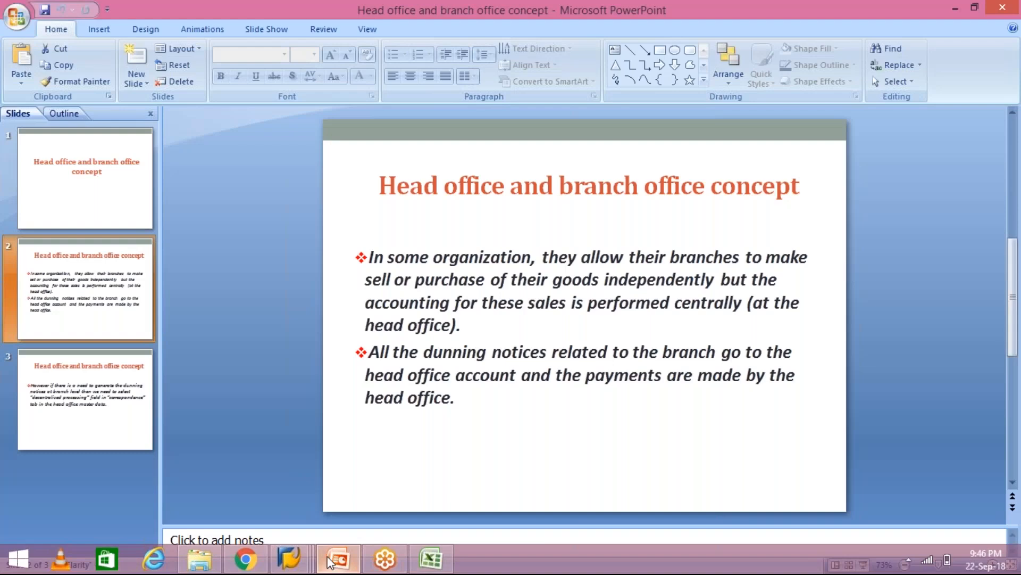
left_click(289, 559)
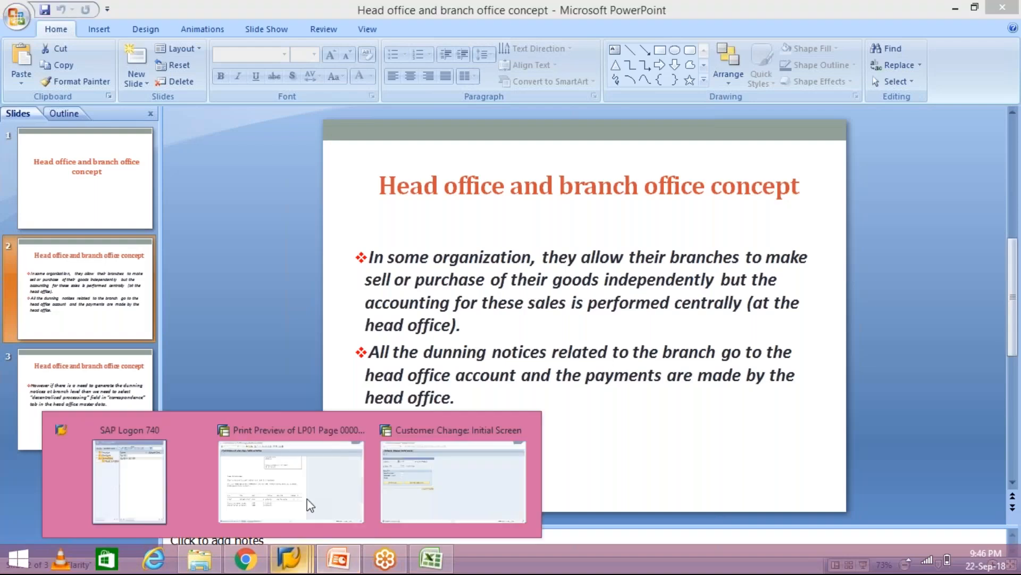
- Switch to the dunning notice preview in SAP and leave it for the Dunning screen
left_click(310, 504)
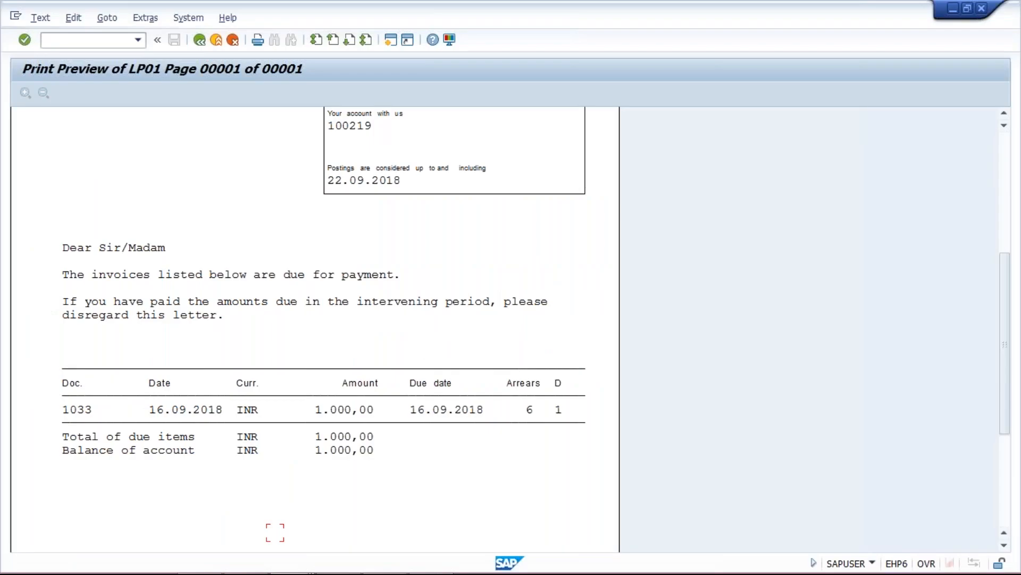
left_click(200, 40)
left_click(194, 43)
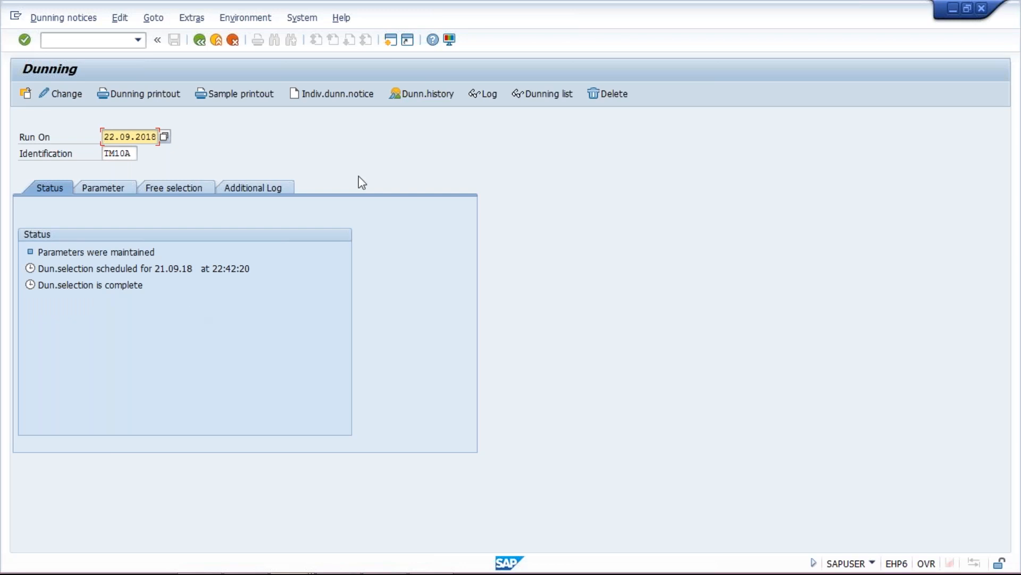
- Open transaction F-28 for posting incoming payments in a new session
left_click(391, 40)
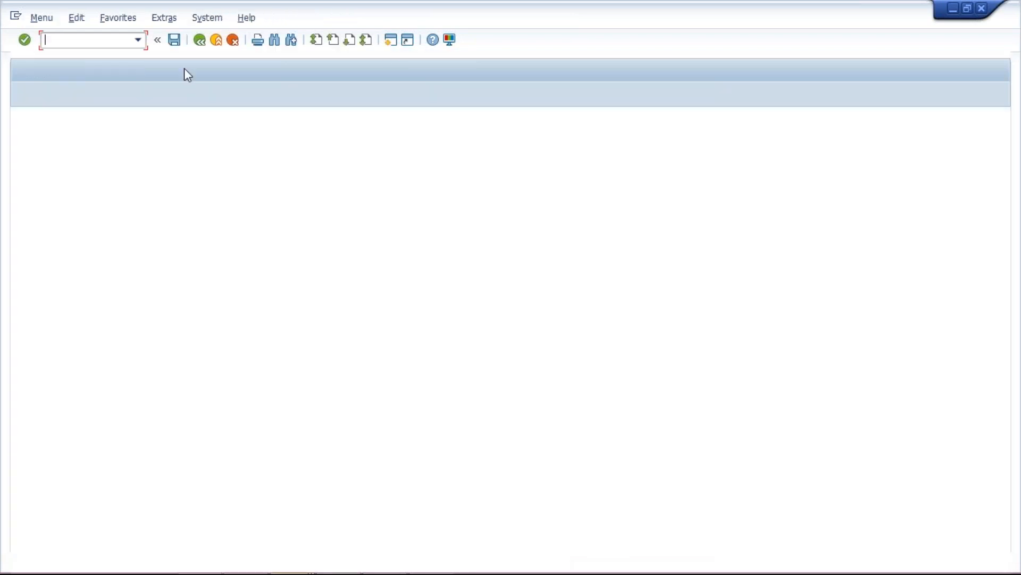
type("F-28")
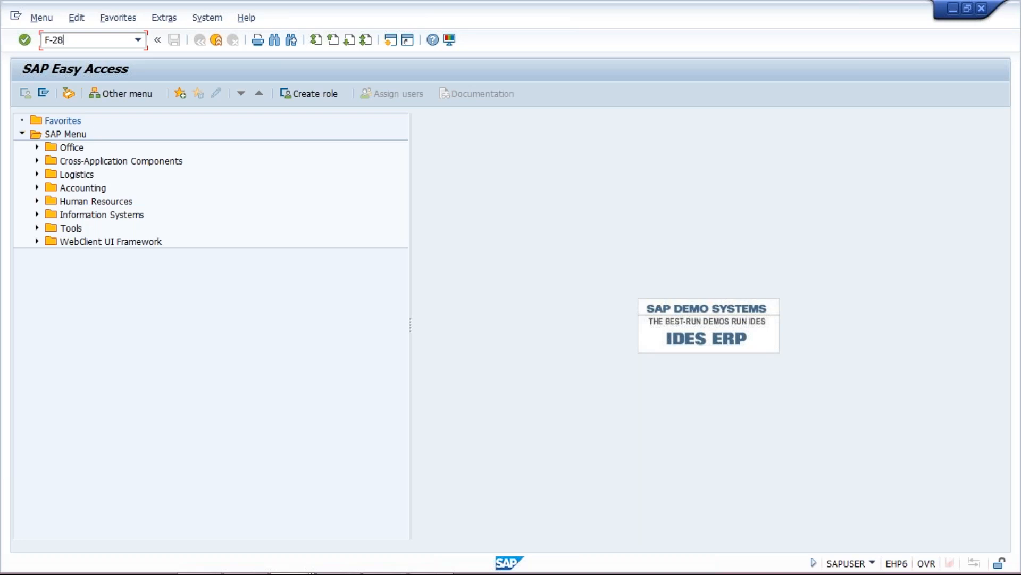
key("Return")
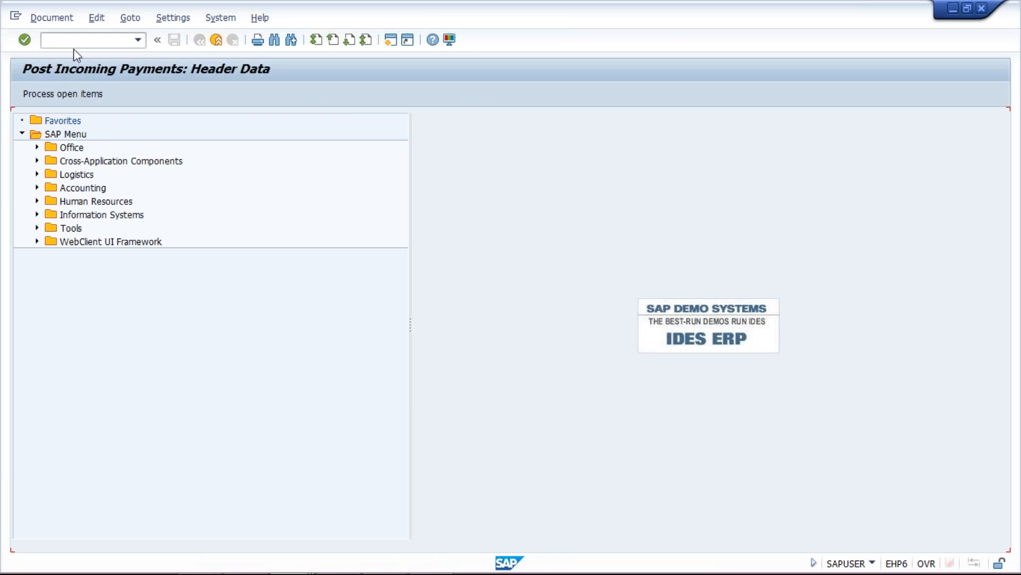
- Enter document date 22.09.2018, the bank ledger account and an amount of 2500 in the incoming payment's header data
type("2")
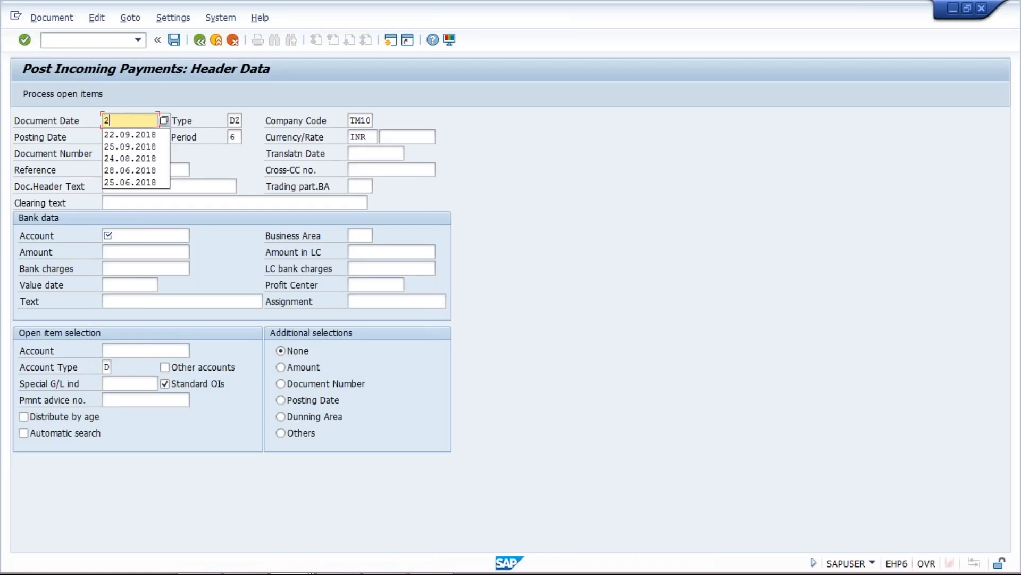
type("2.09.2018")
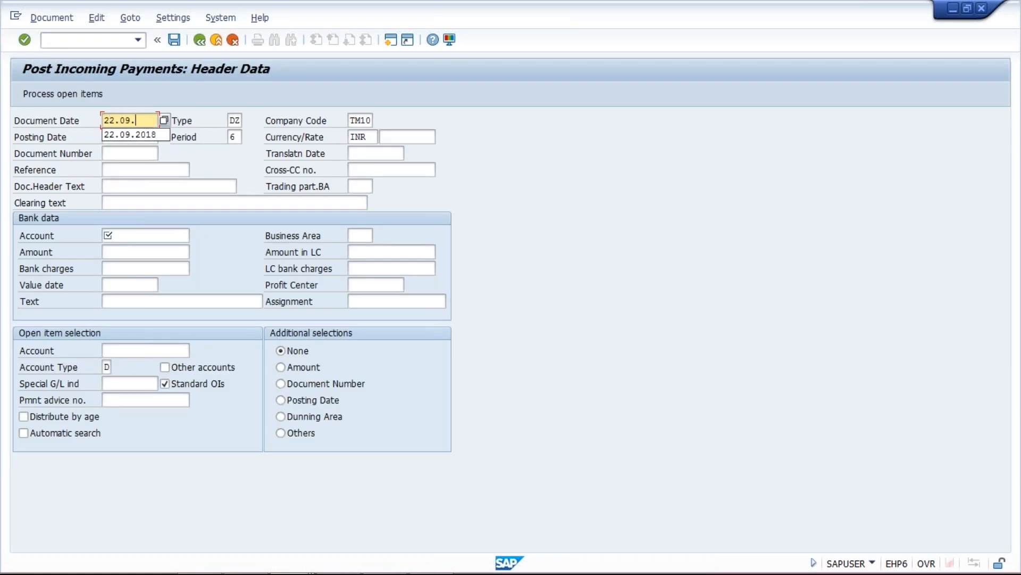
left_click(146, 234)
key("Down")
key("Return")
left_click(126, 251)
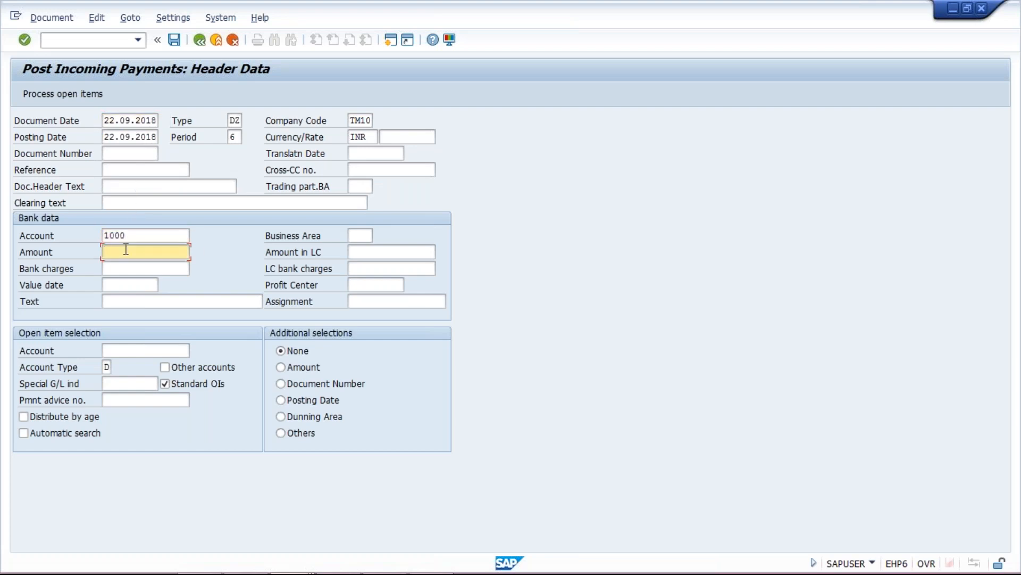
type("2500")
- Enter the head office customer's account for open item selection and process its open items
left_click(109, 348)
type("100")
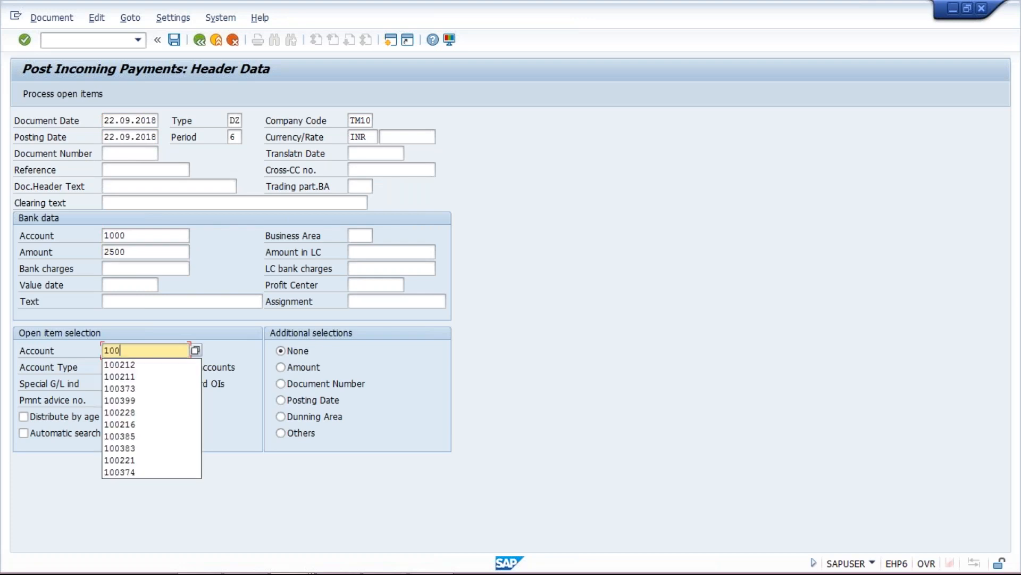
type("217")
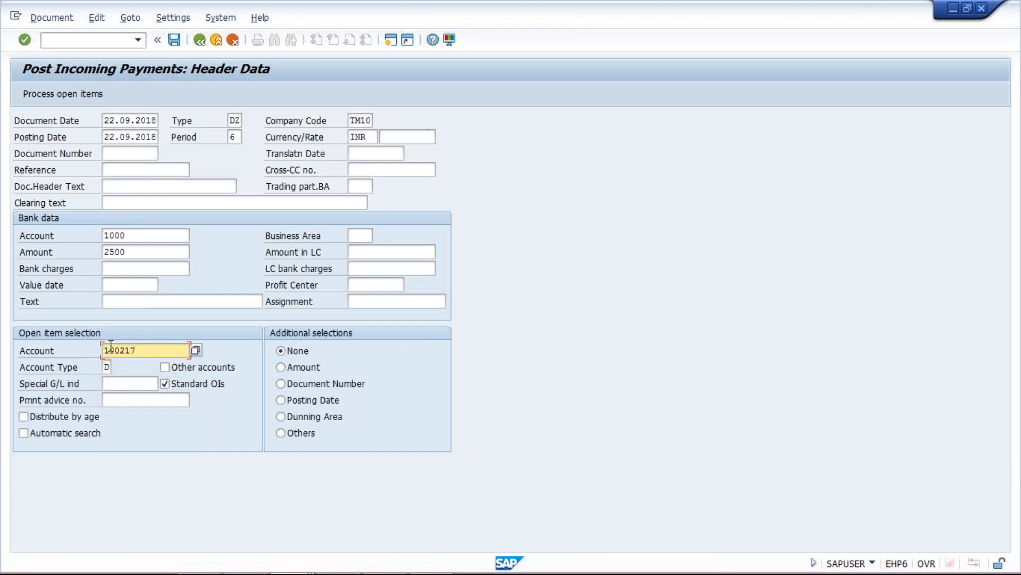
left_click(58, 97)
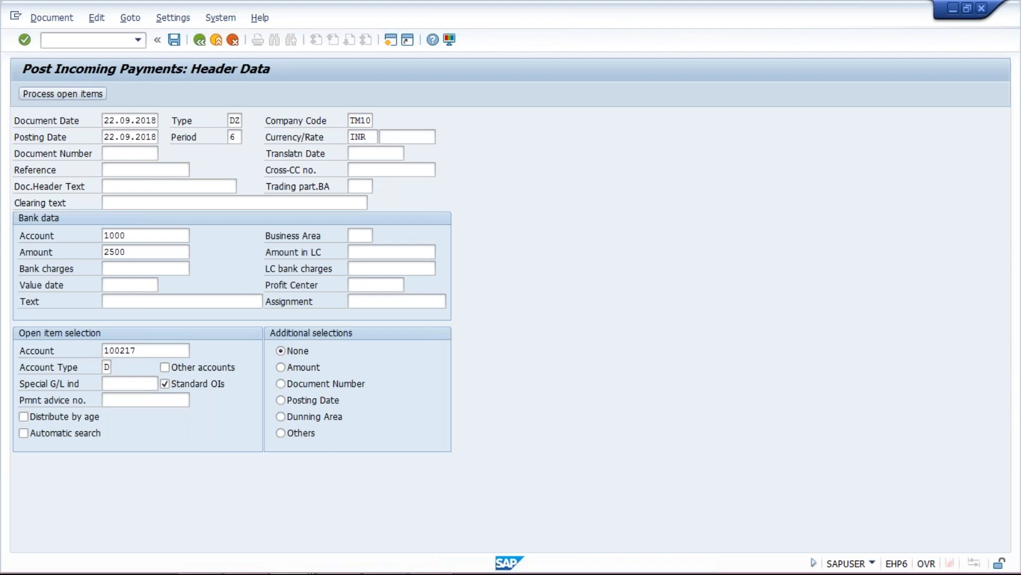
- Leave the Customer Change session for SAP Easy Access, and return to the incoming payment's open items
mouse_move(282, 573)
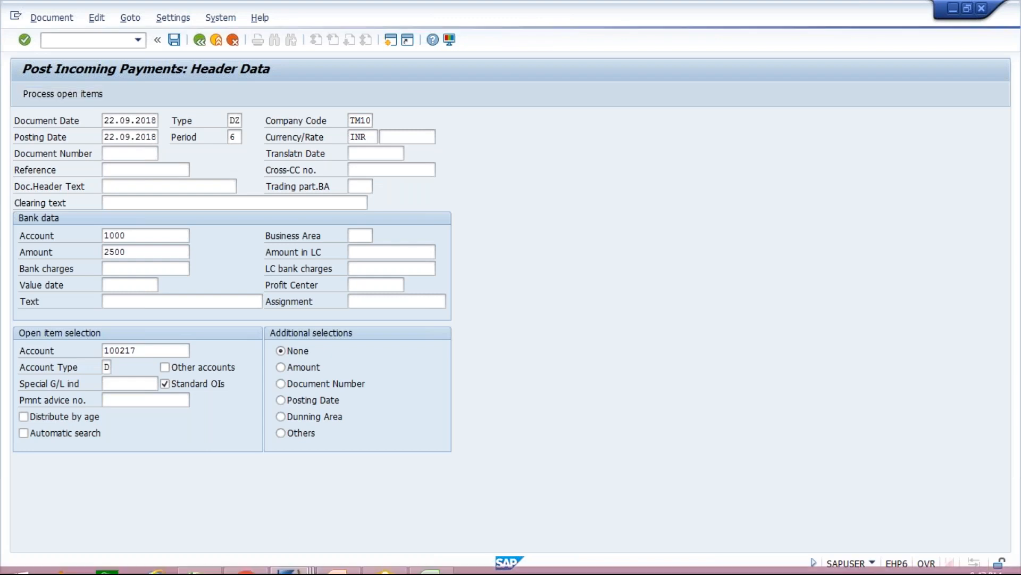
left_click(309, 565)
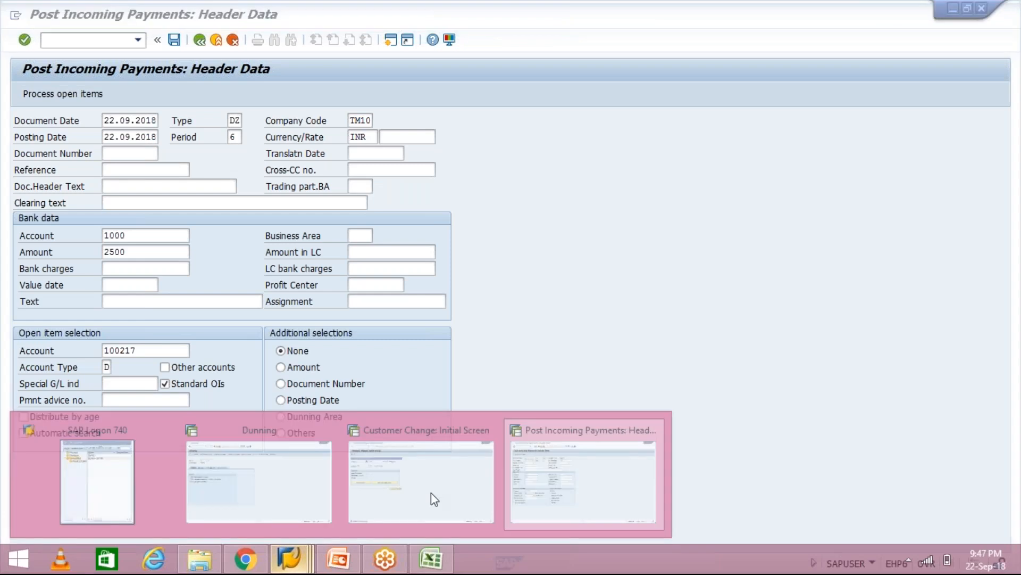
left_click(431, 491)
key("Escape")
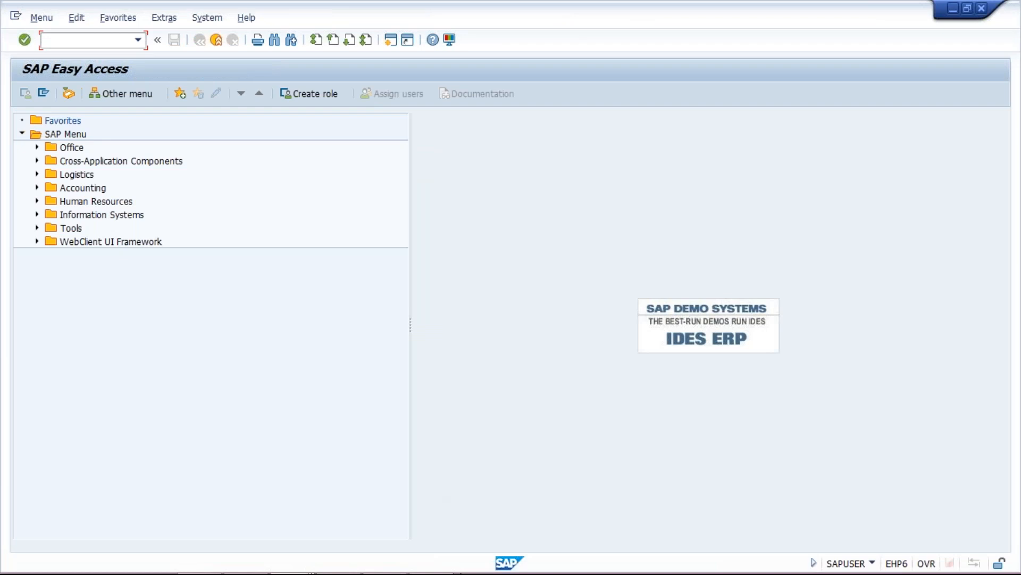
mouse_move(305, 554)
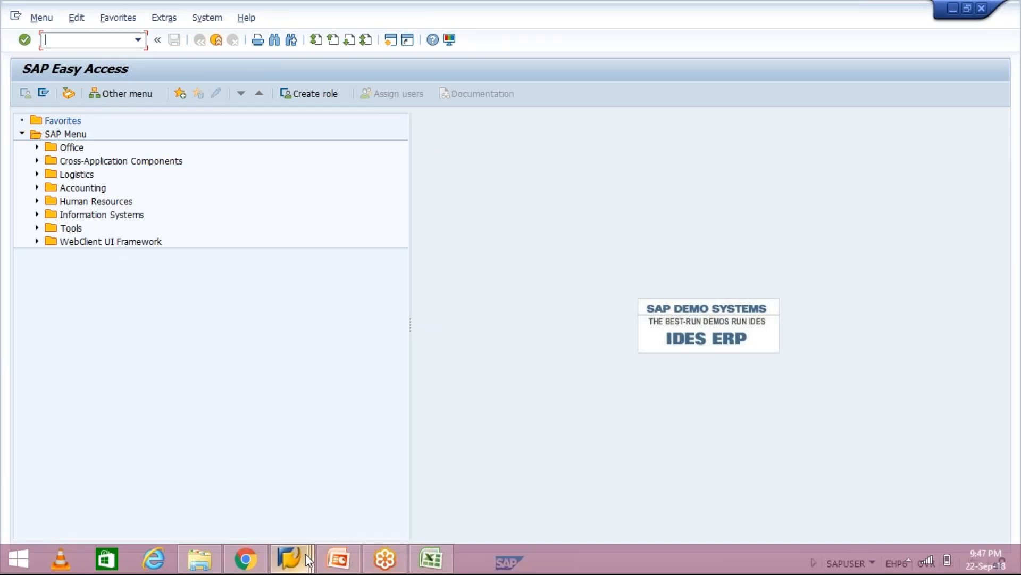
left_click(305, 553)
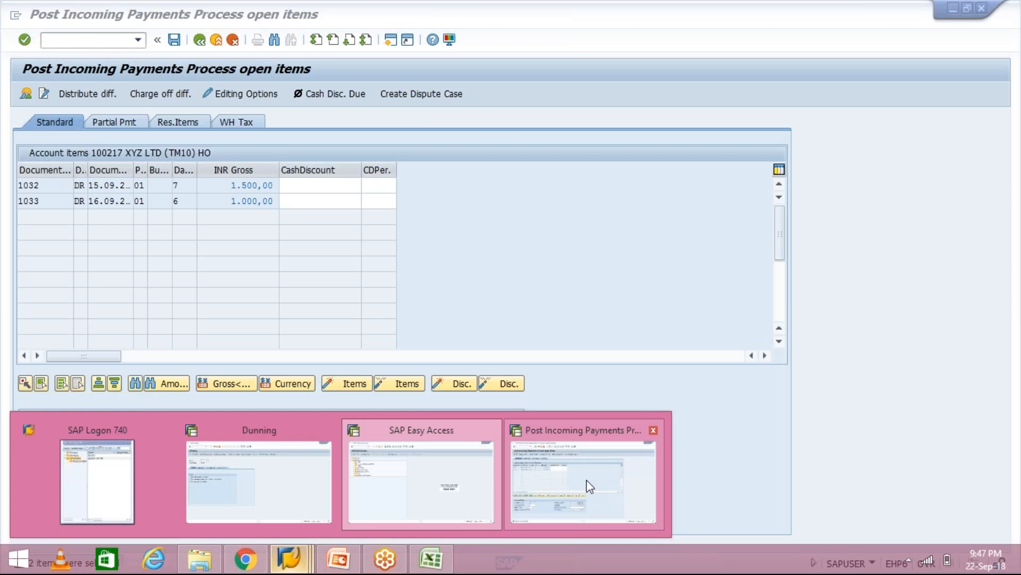
left_click(589, 486)
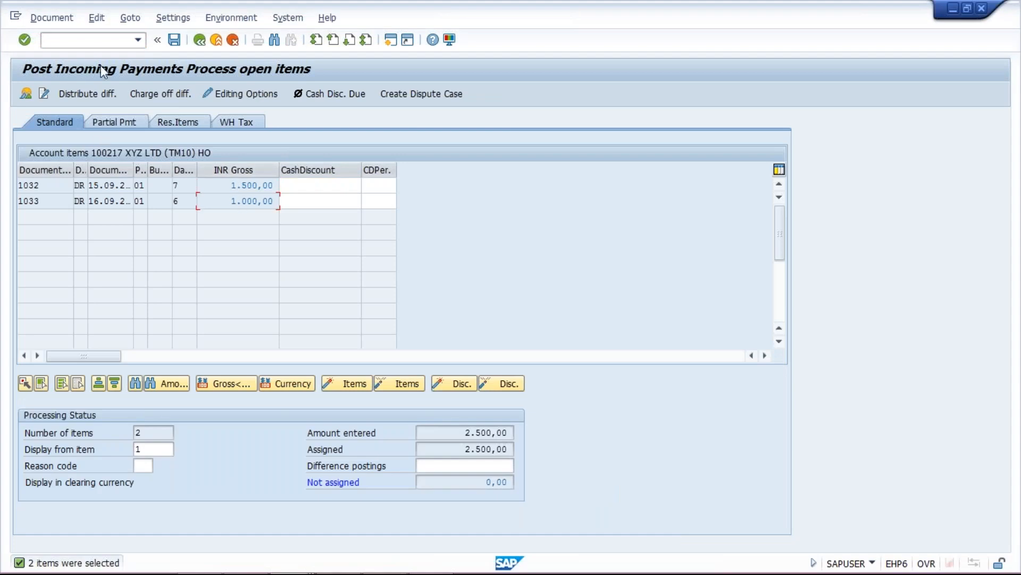
- Simulate the incoming payment document and post it
left_click(36, 23)
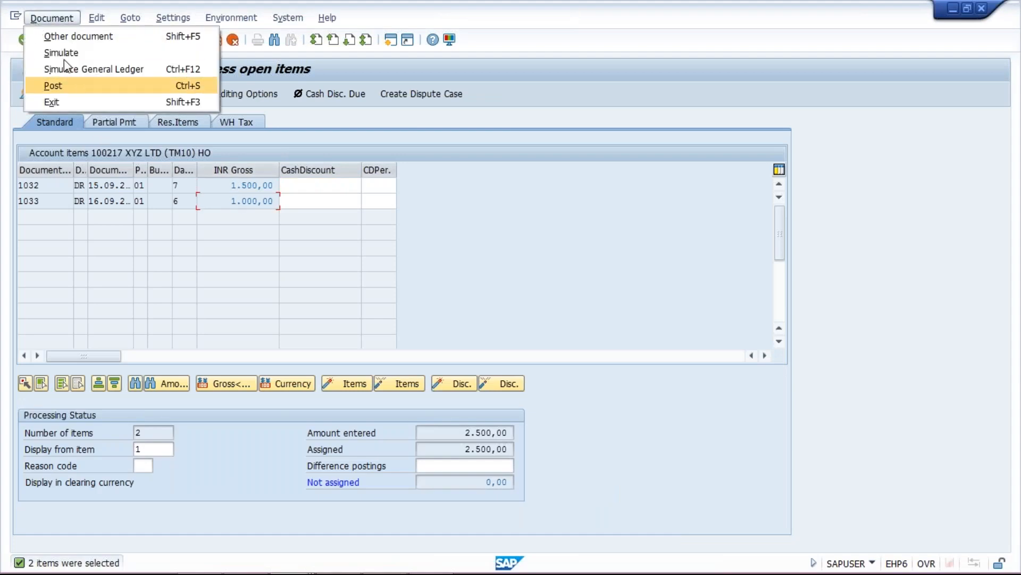
left_click(64, 53)
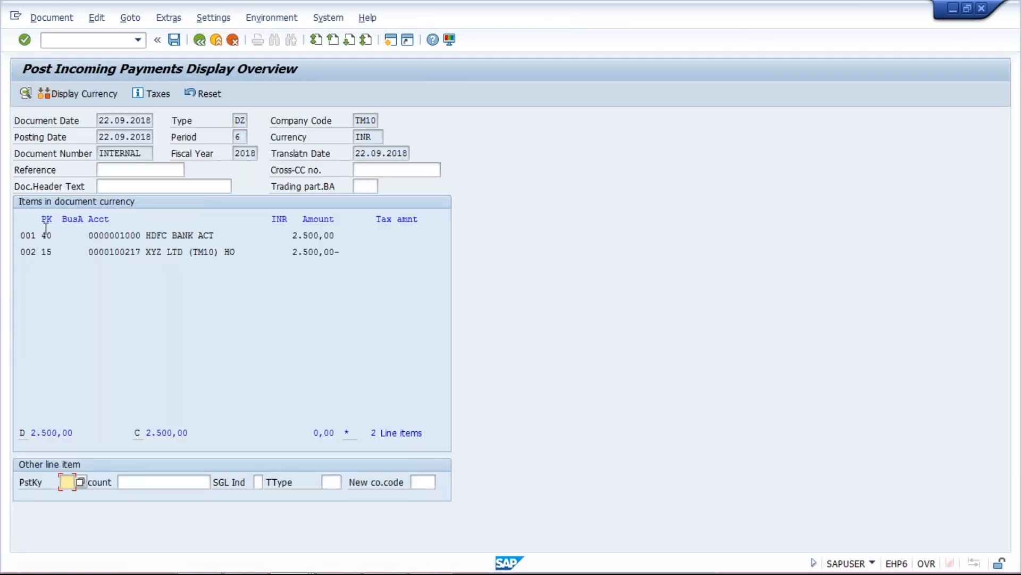
left_click(175, 40)
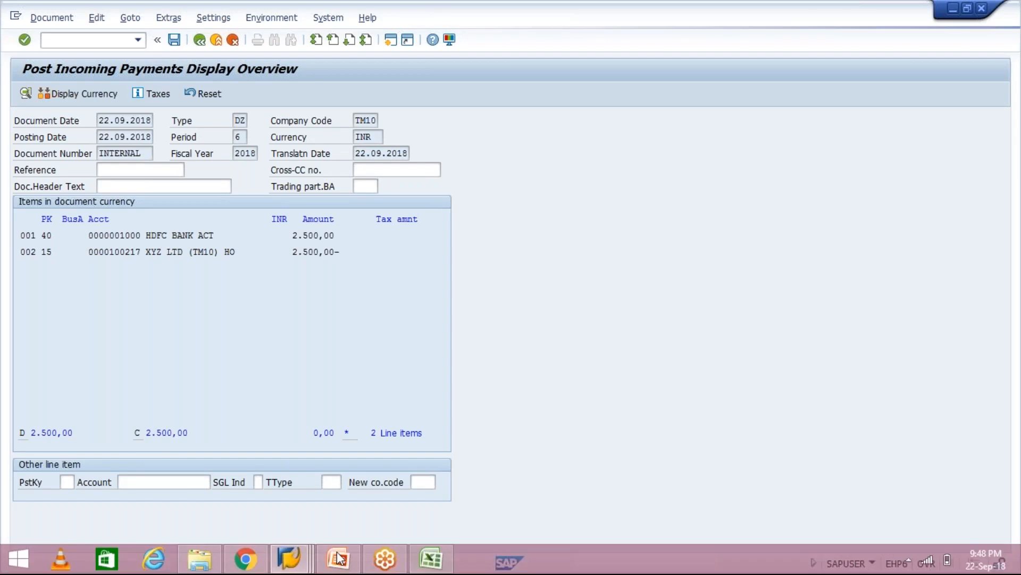
- Open Customer Line Item Display (FBL5N) in the SAP Easy Access session and set the line item selection to All items
mouse_move(338, 559)
left_click(390, 504)
type("FB")
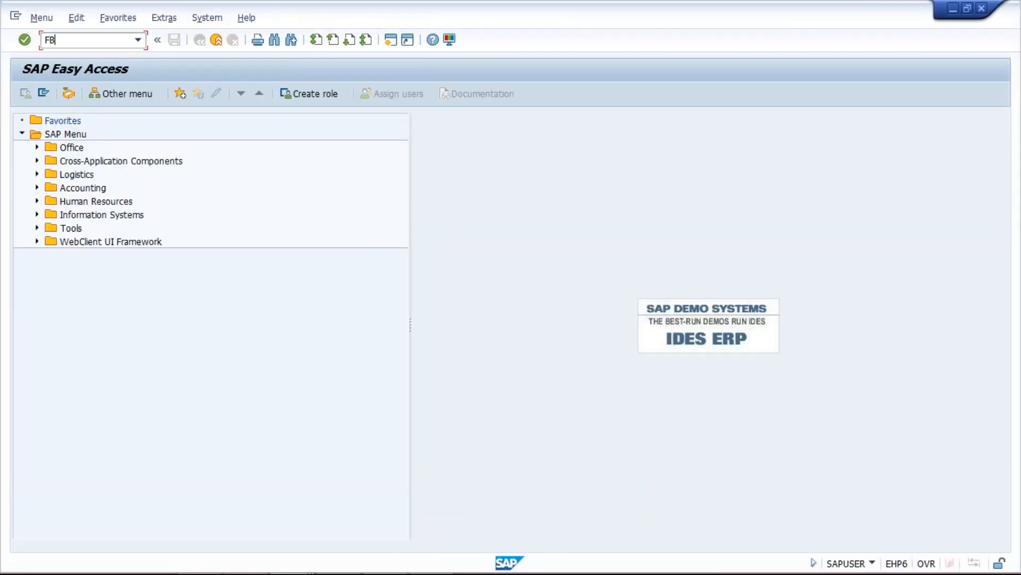
type("L65N")
key("Return")
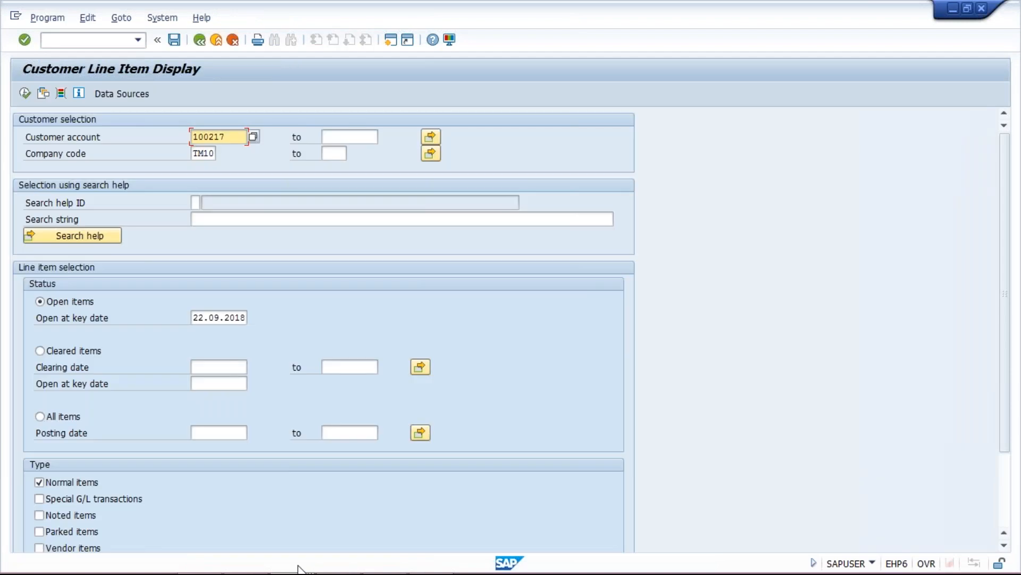
left_click(69, 417)
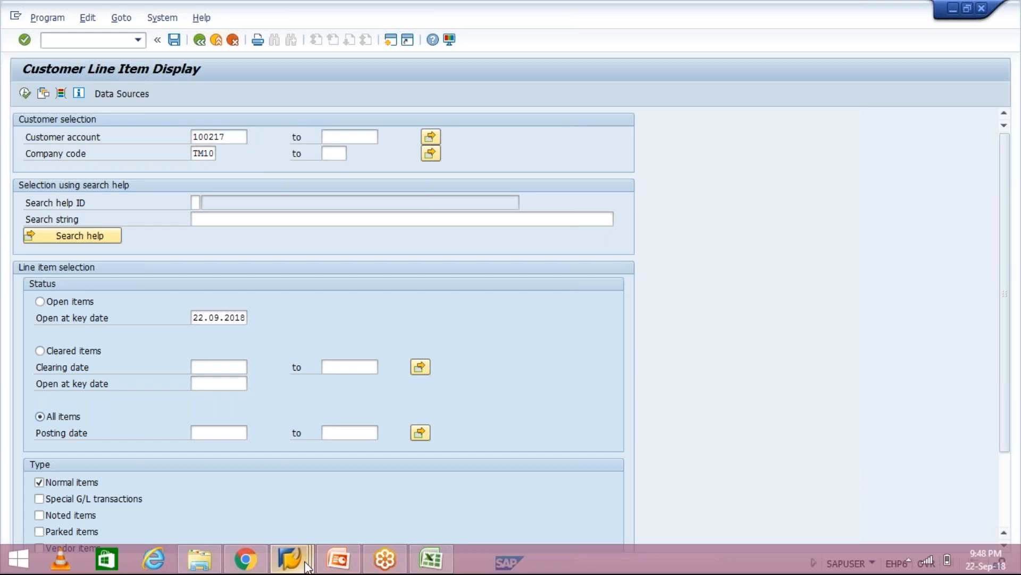
- Check the posting result in the incoming payments session, and return to the Customer Line Item Display session
left_click(307, 567)
left_click(560, 489)
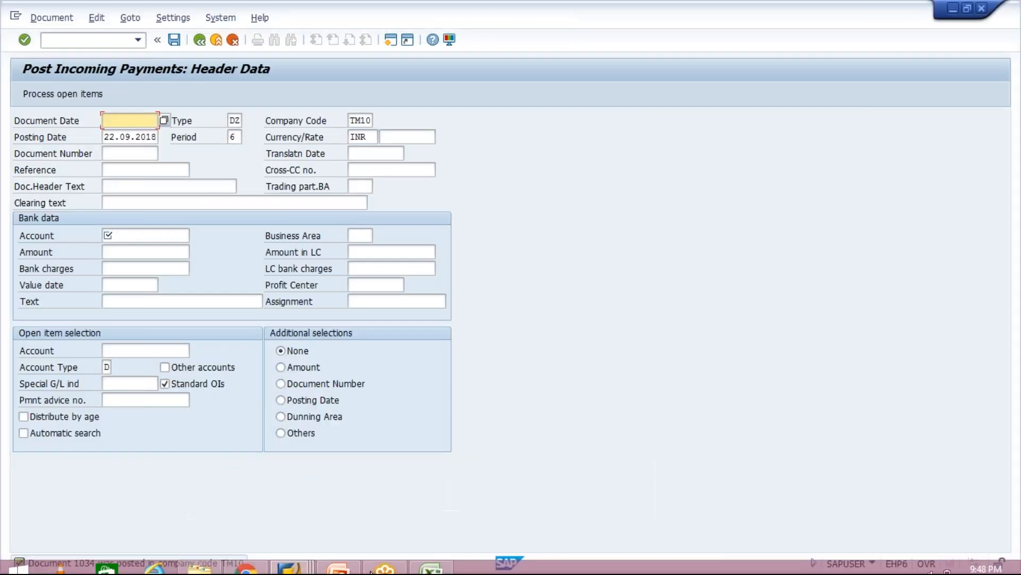
left_click(292, 561)
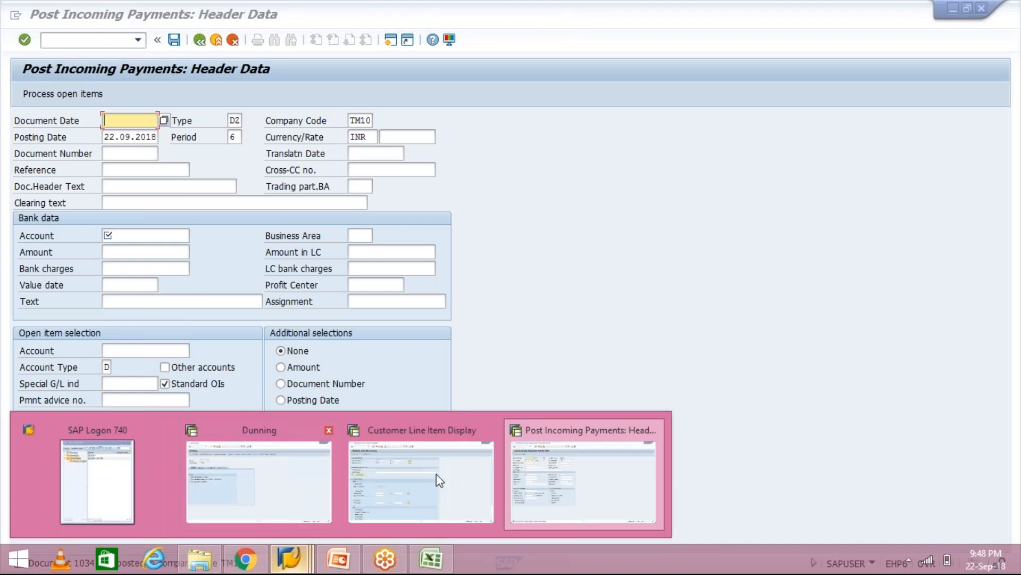
left_click(436, 473)
- List all line items of the head office customer in company code TM10 and examine the invoice and payment amounts
left_click(224, 139)
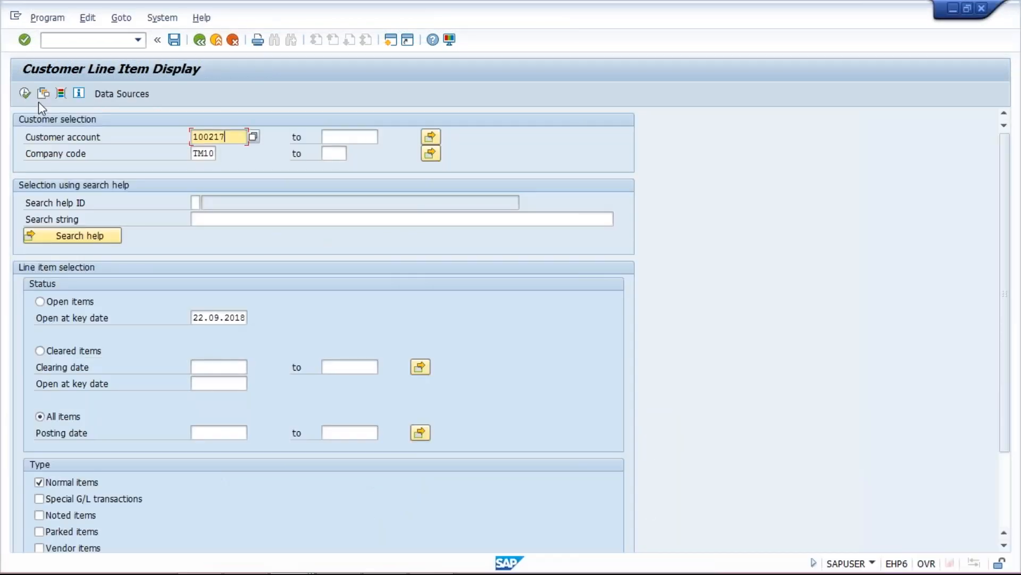
left_click(25, 95)
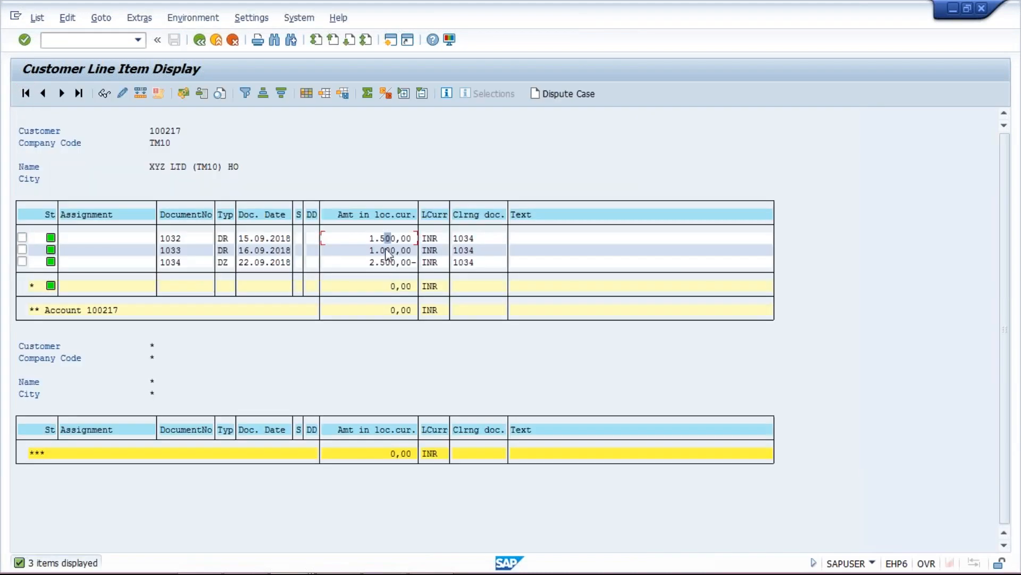
left_click(389, 263)
left_click(388, 251)
left_click(390, 263)
left_click(200, 40)
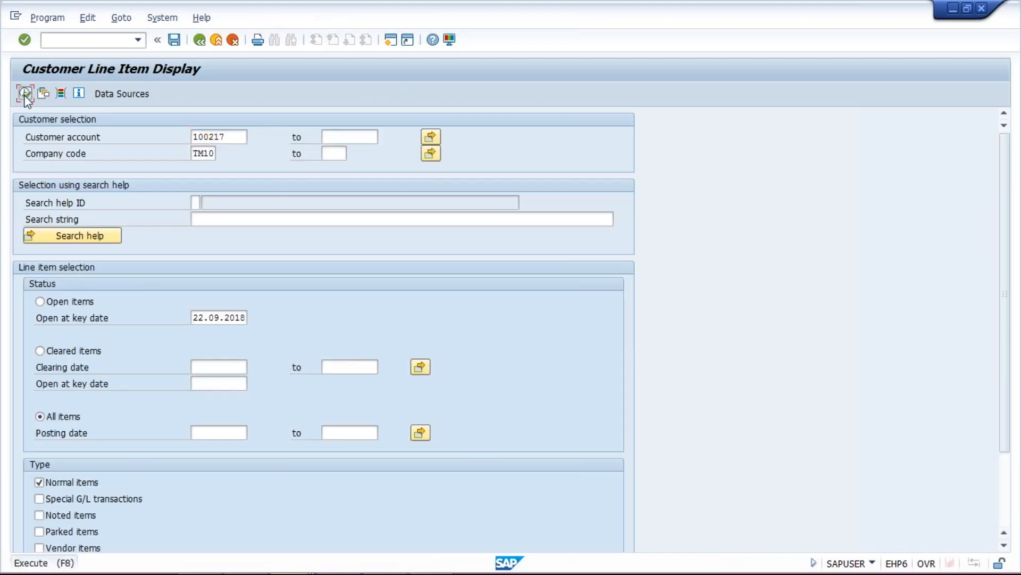
left_click(25, 94)
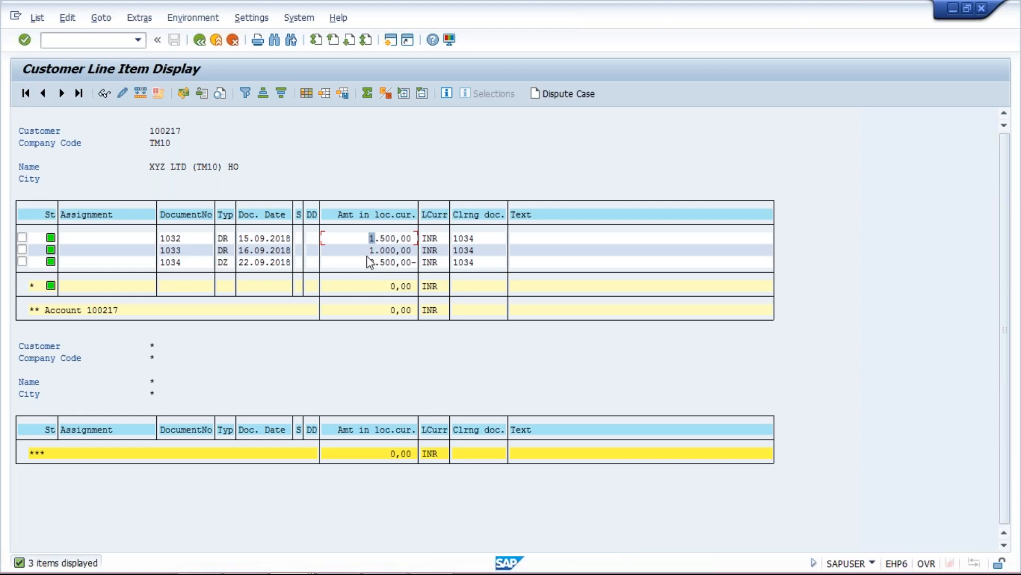
left_click(366, 255)
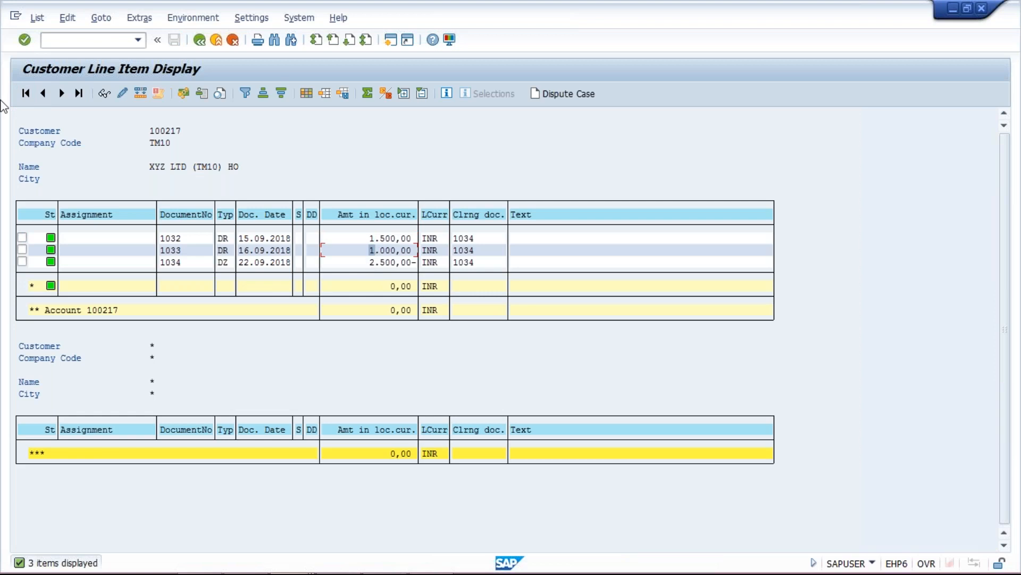
- List all line items of the Hyderabad branch customer, examine the invoice amount and return to the selection screen
left_click(199, 44)
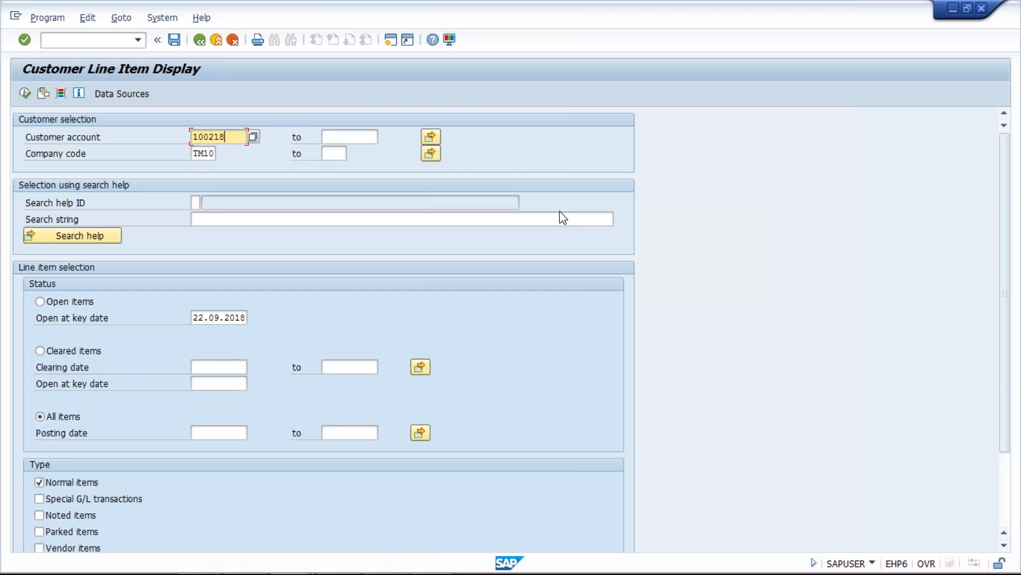
left_click(25, 93)
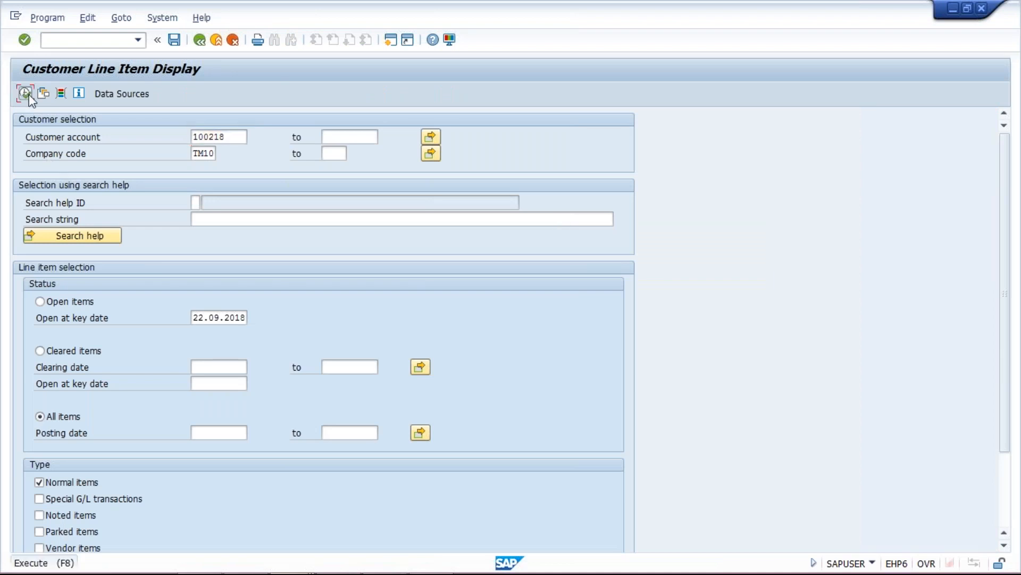
key("Return")
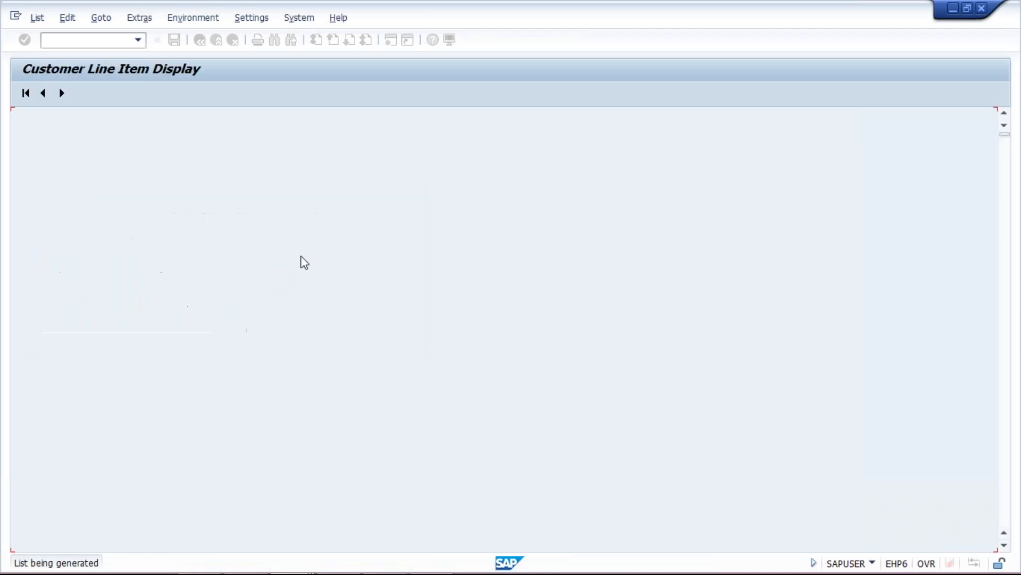
left_click(375, 242)
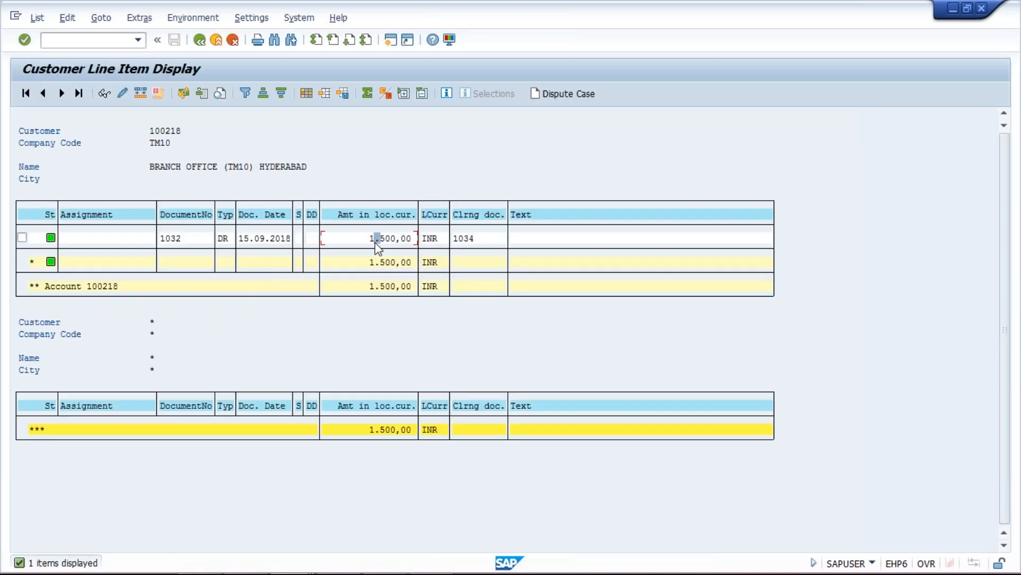
key("Left")
left_click(201, 45)
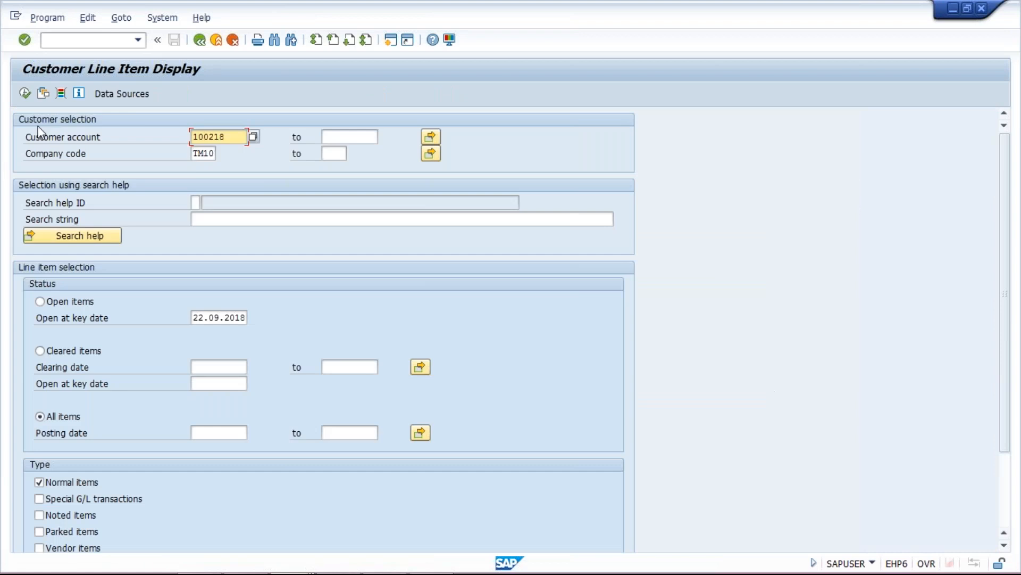
- List all line items of the Banglore branch customer and examine the invoice amount and clearing document
left_click(242, 133)
key("BackSpace")
type("9")
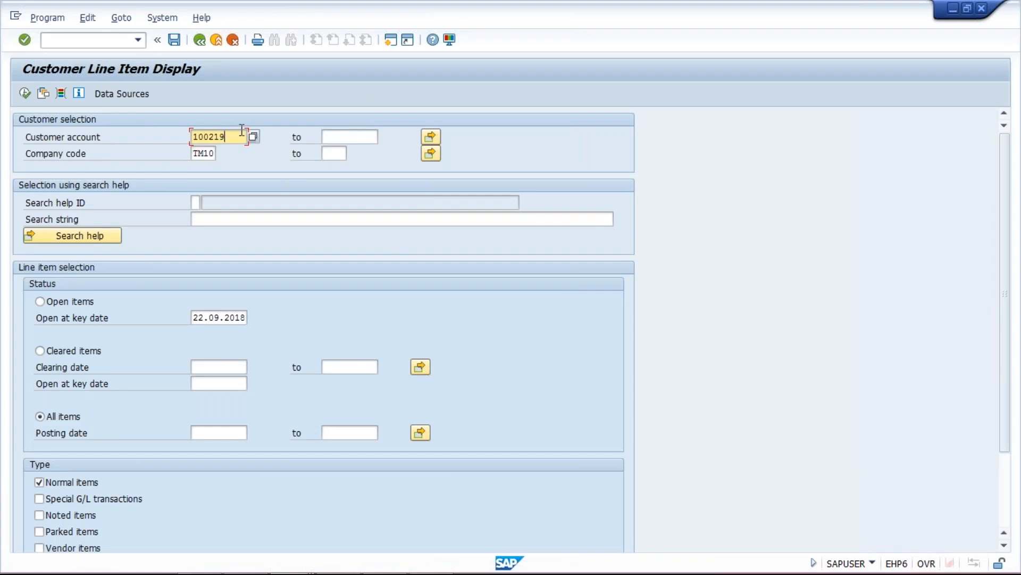
left_click(24, 94)
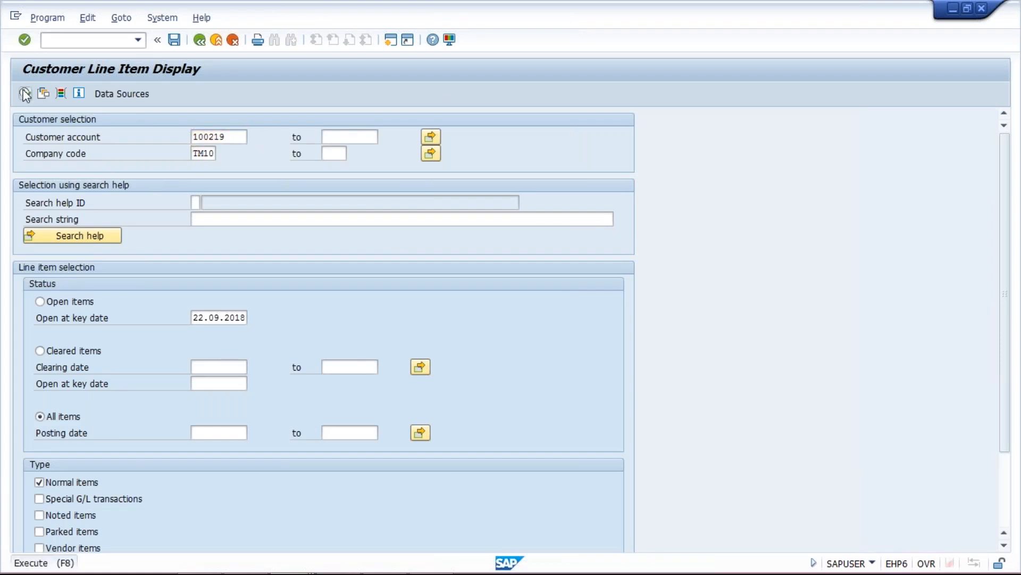
left_click(286, 339)
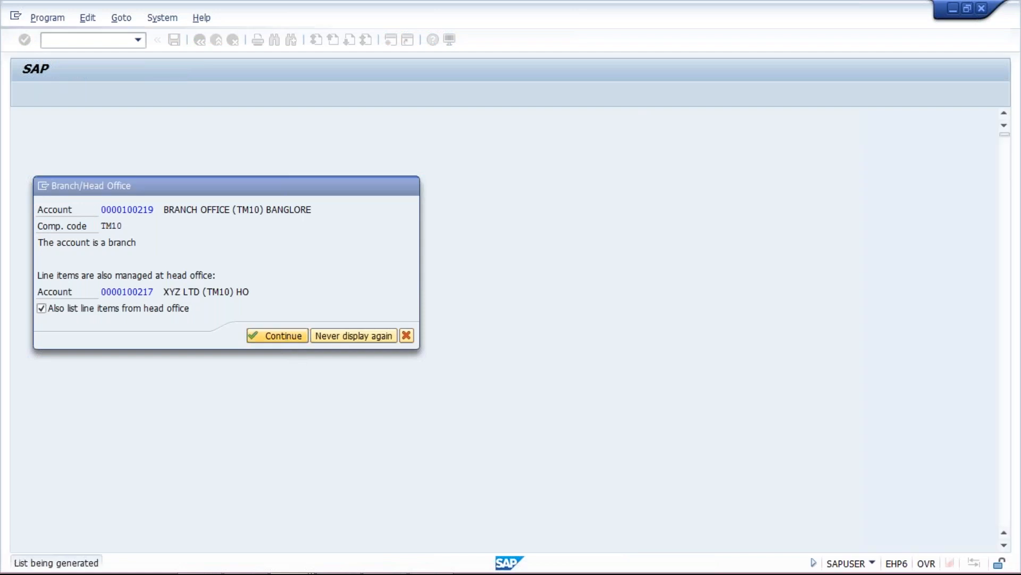
left_click(383, 241)
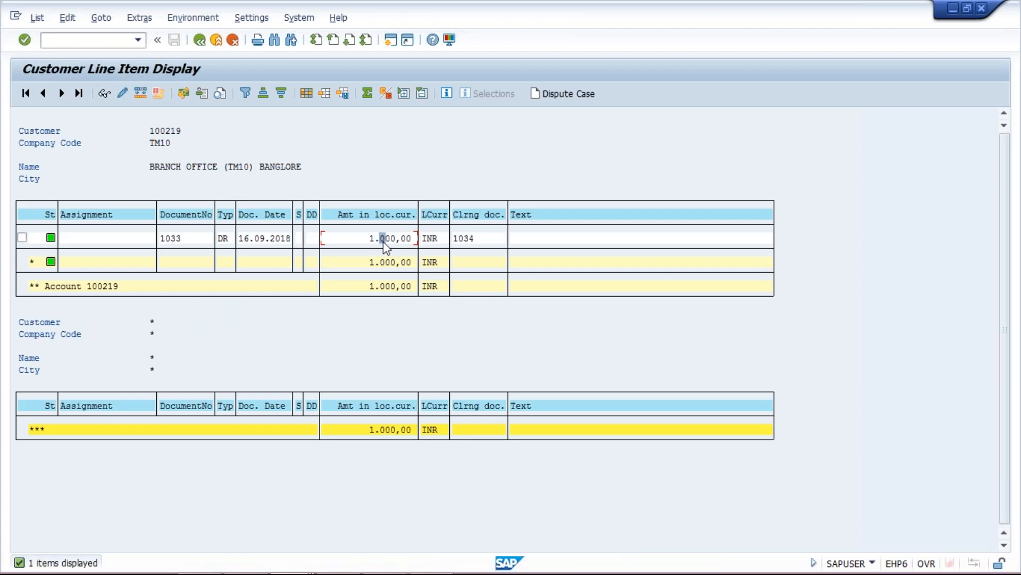
left_click(478, 239)
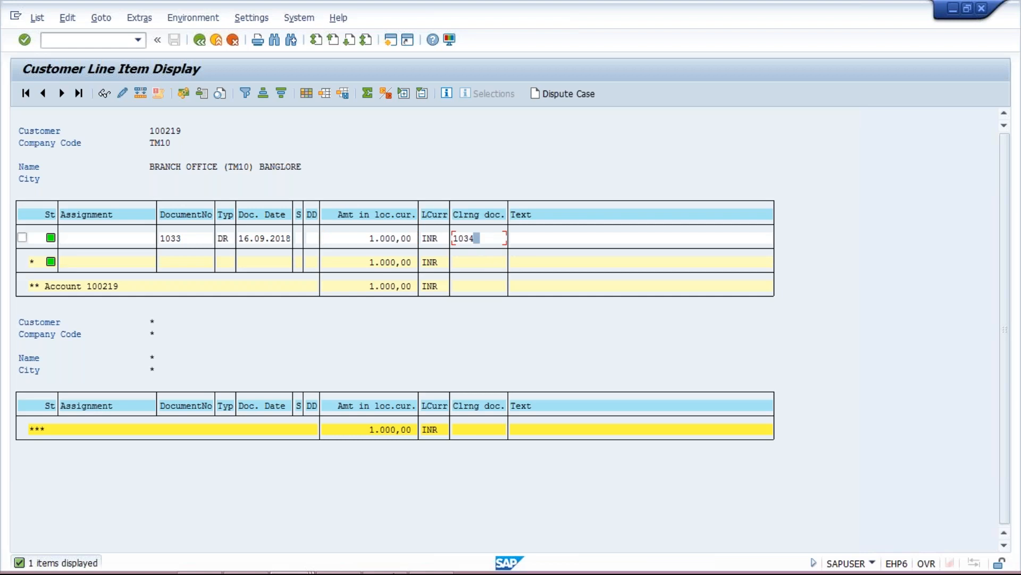
- Switch to the PowerPoint presentation
left_click(332, 562)
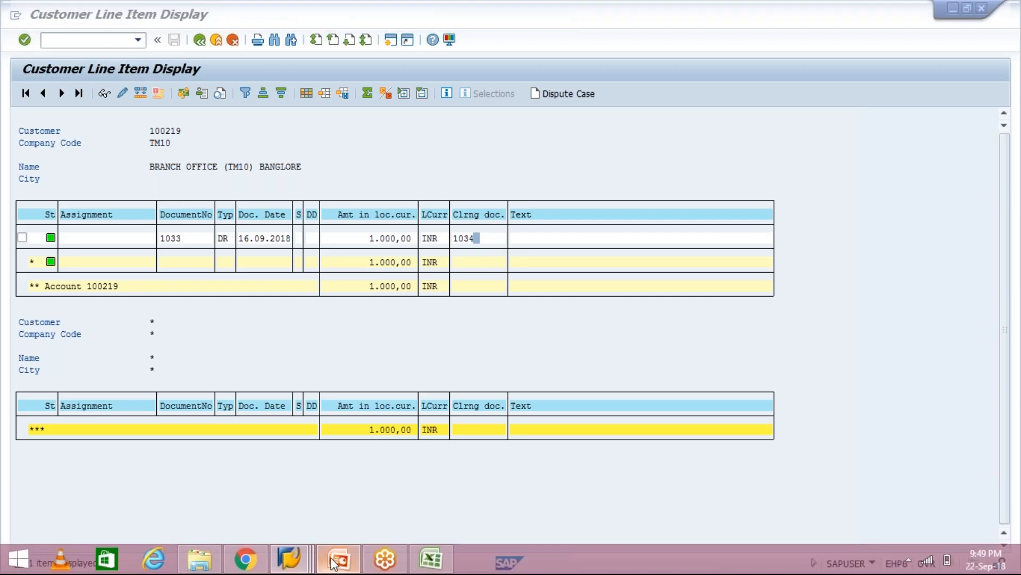